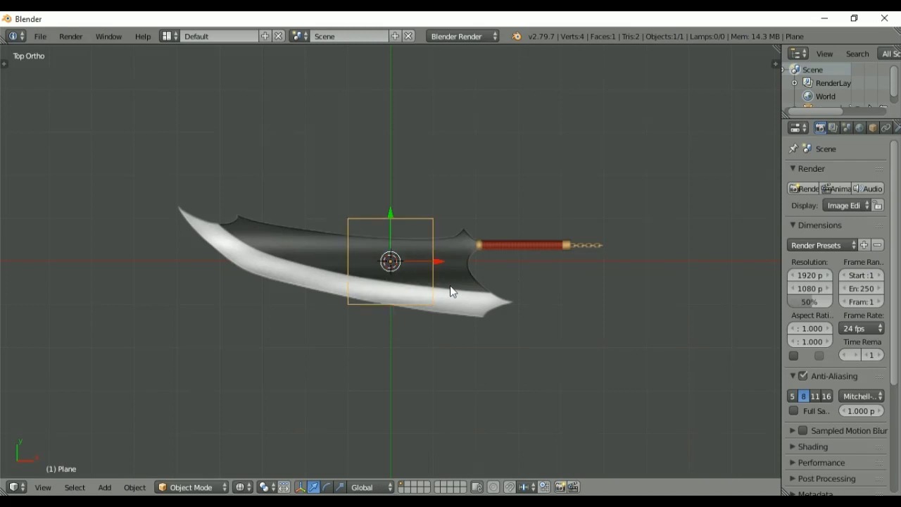
- In Edit Mode, move the plane's two left vertices onto the two corners of the dark blade section's tip end
key("Tab")
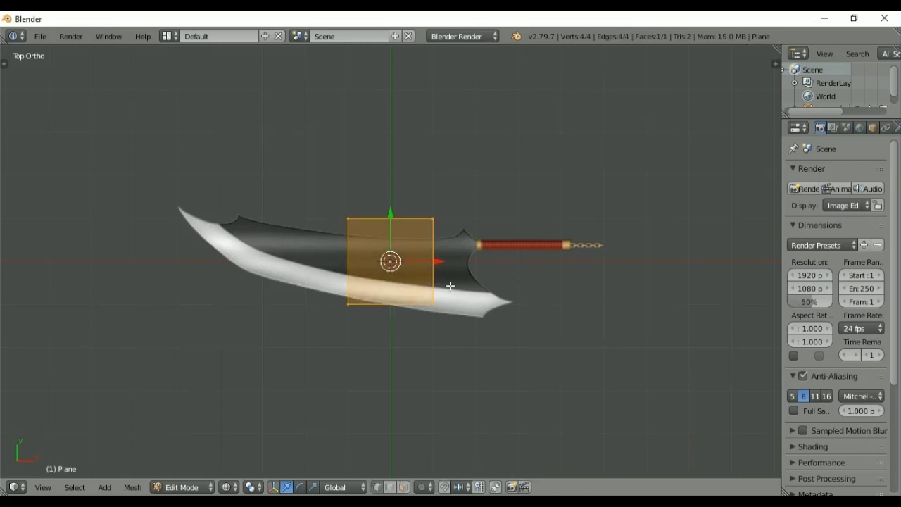
scroll(450, 286, "up", 6)
scroll(460, 251, "down", 3)
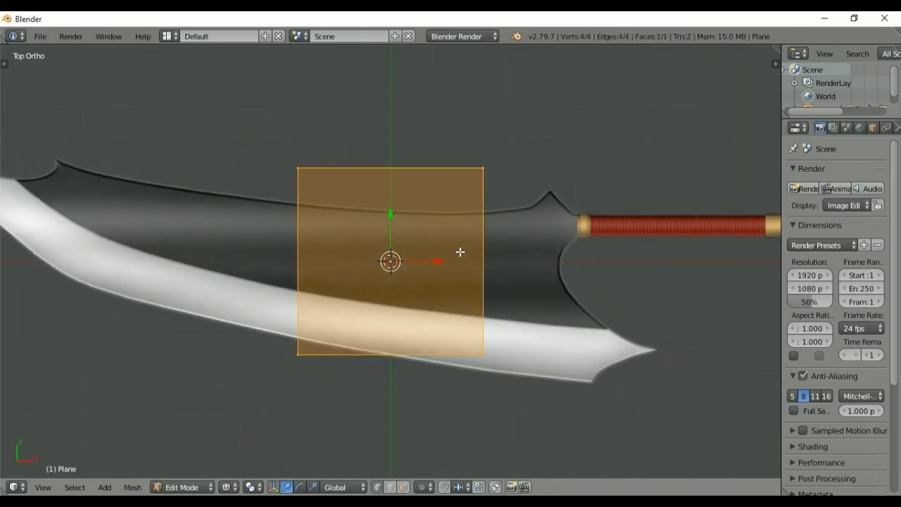
right_click(290, 170)
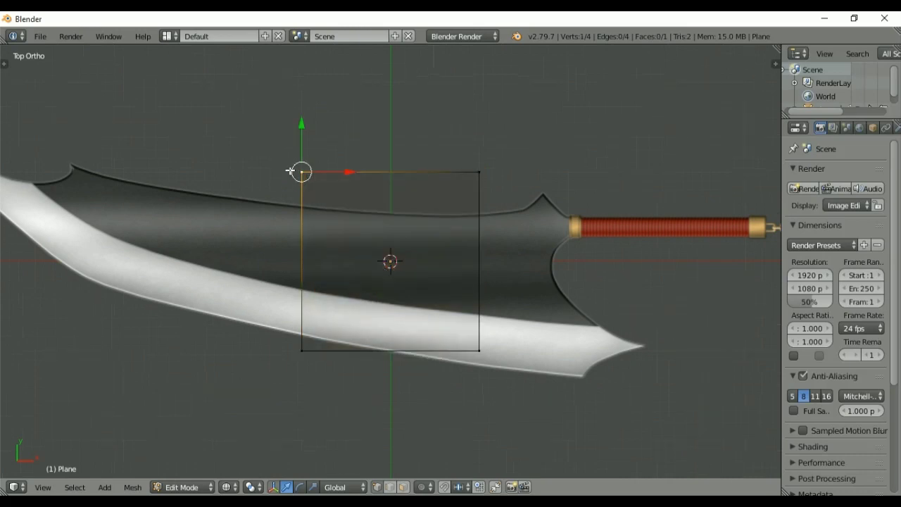
key("g")
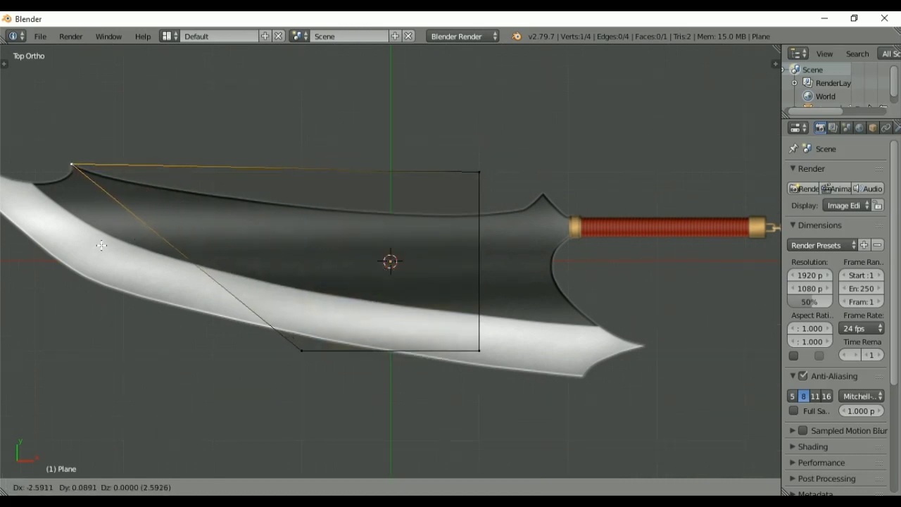
left_click(101, 245)
right_click(301, 349)
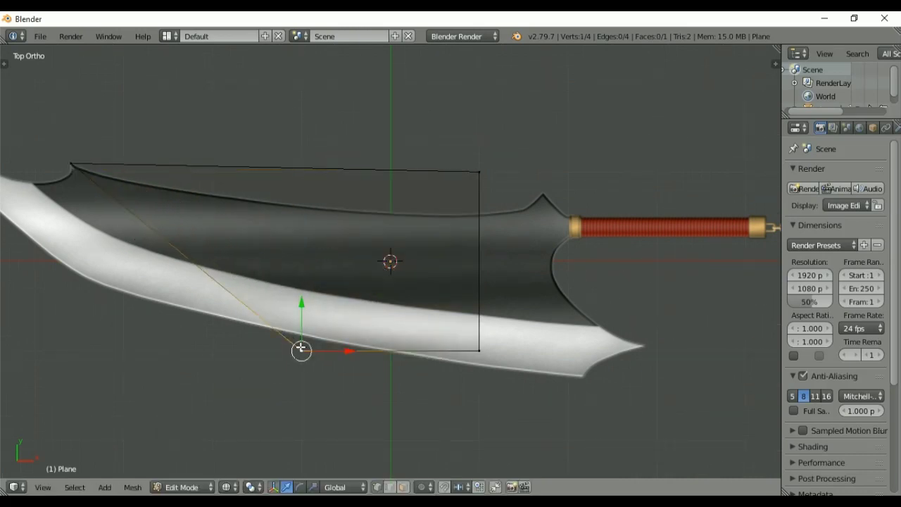
key("g")
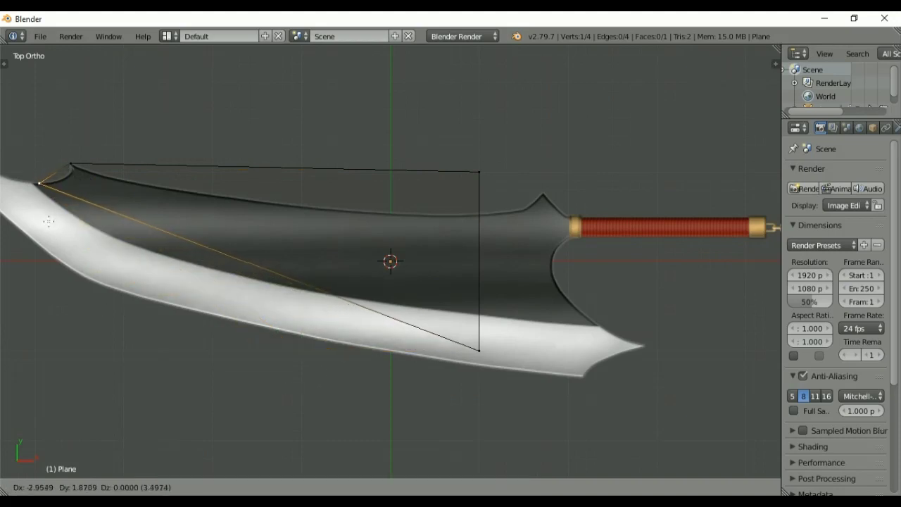
left_click(43, 222)
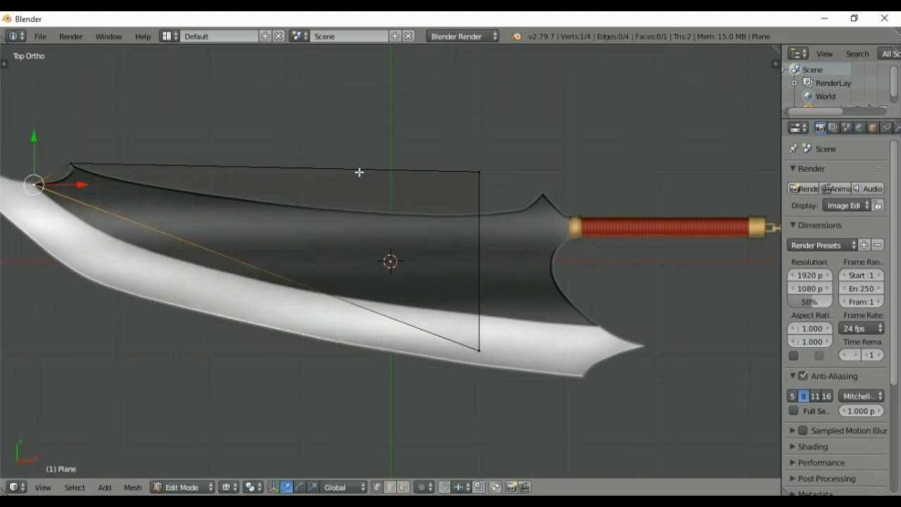
- Move the plane's two right vertices onto the dark section's handle end, below the upper spike and at the lower corner by the silver edge
right_click(476, 171)
key("g")
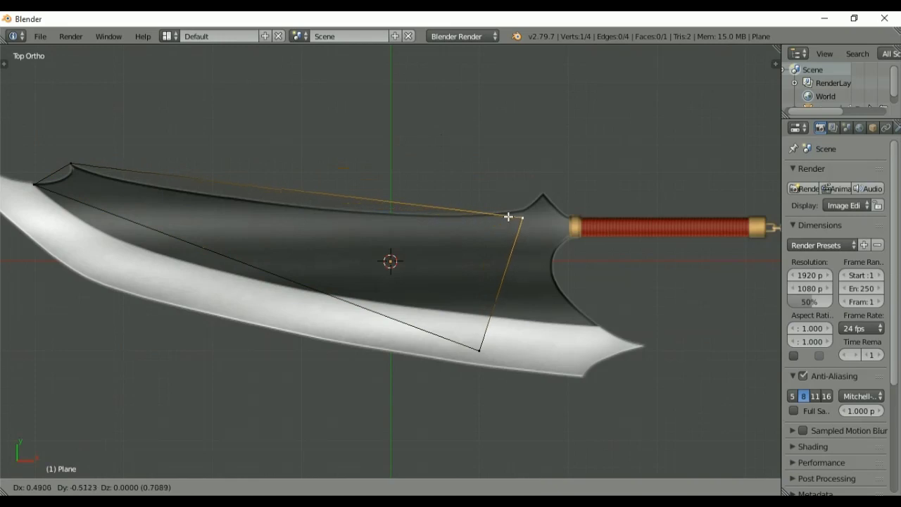
left_click(508, 210)
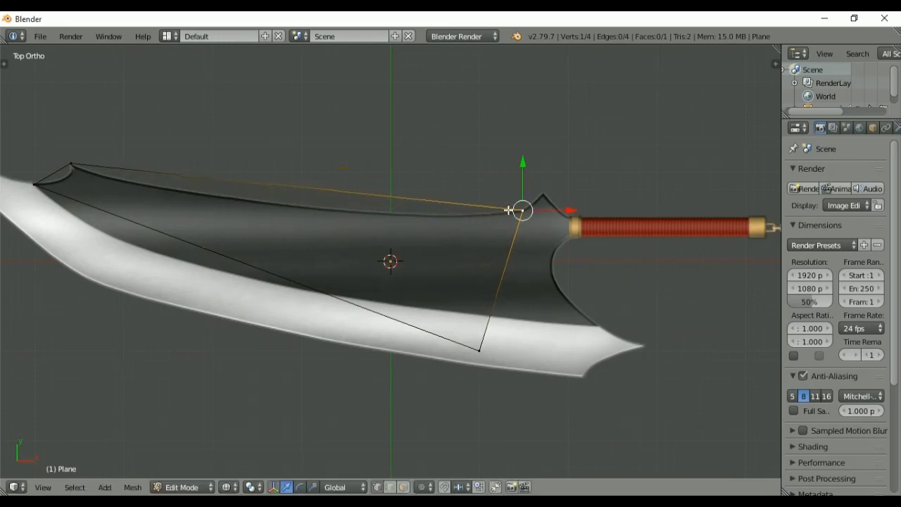
right_click(478, 354)
key("g")
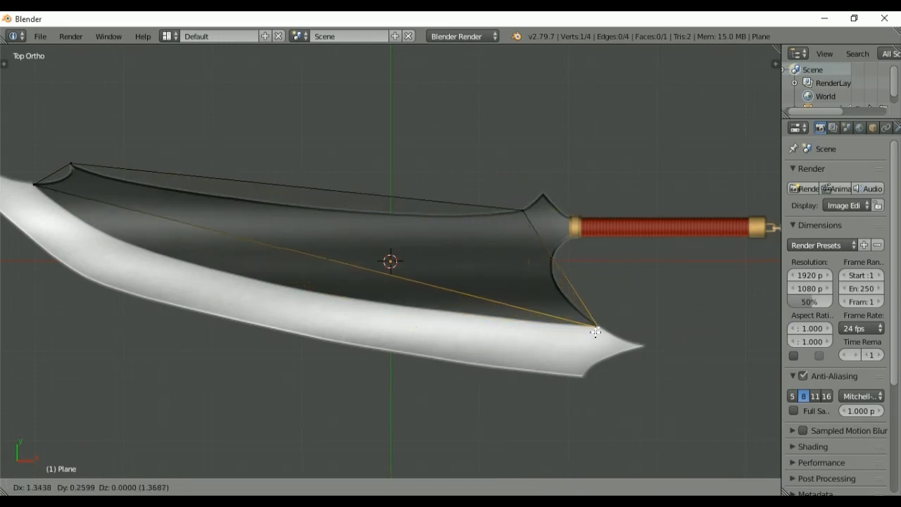
left_click(596, 328)
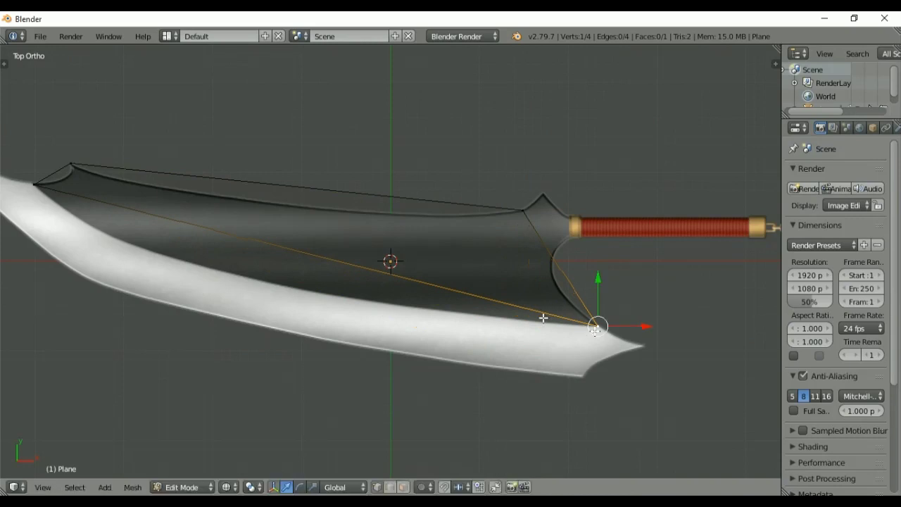
- Add 8 evenly spaced loop cuts across the length of the plane, without sliding them
middle_click_drag(543, 318, 606, 342, "shift")
key("ctrl+r")
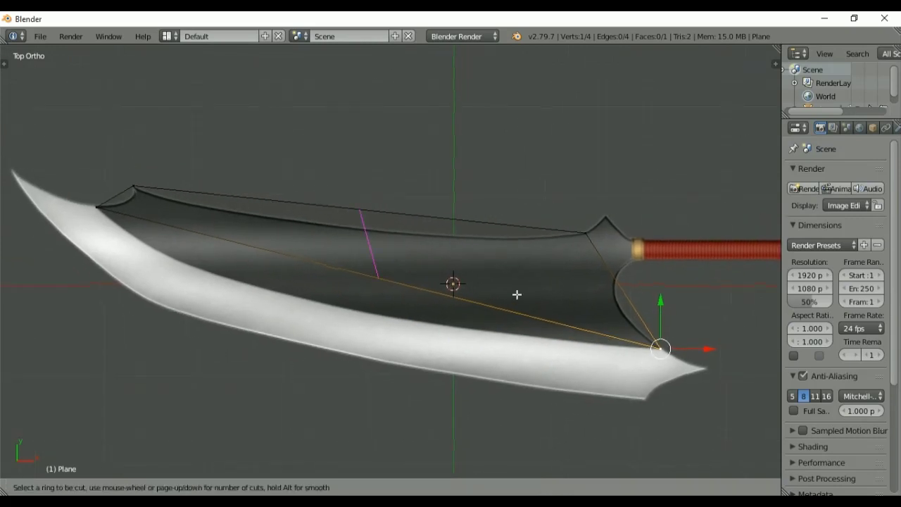
key("8")
left_click(517, 294)
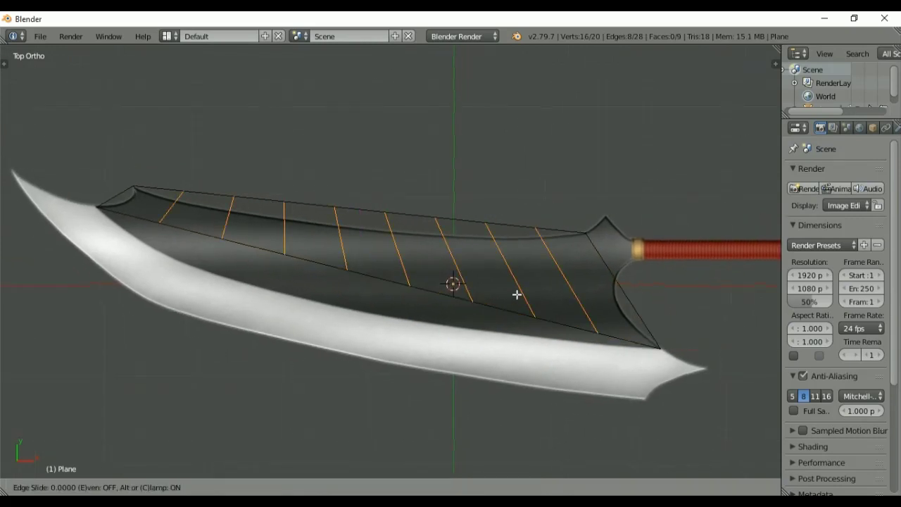
right_click(518, 296)
- Move the first four lower loop-cut vertices from the tip end onto the curved border between the dark section and silver edge
right_click(161, 223)
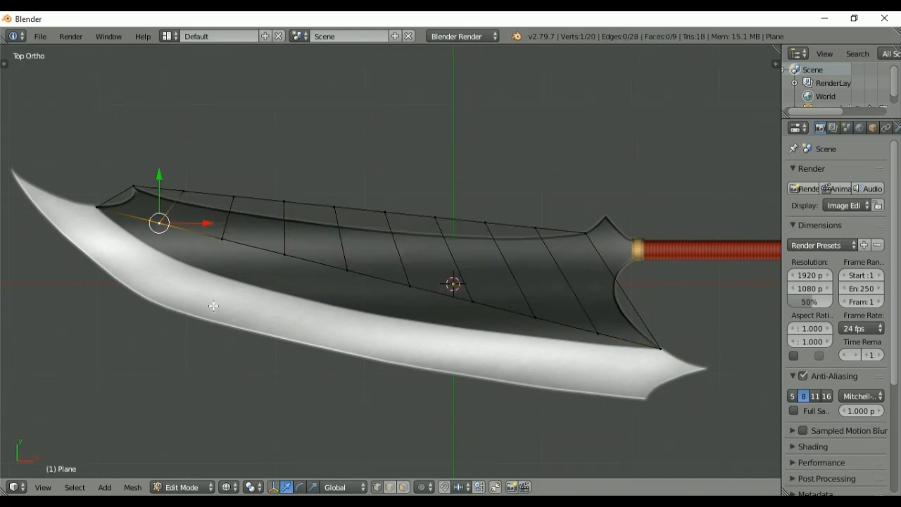
key("g")
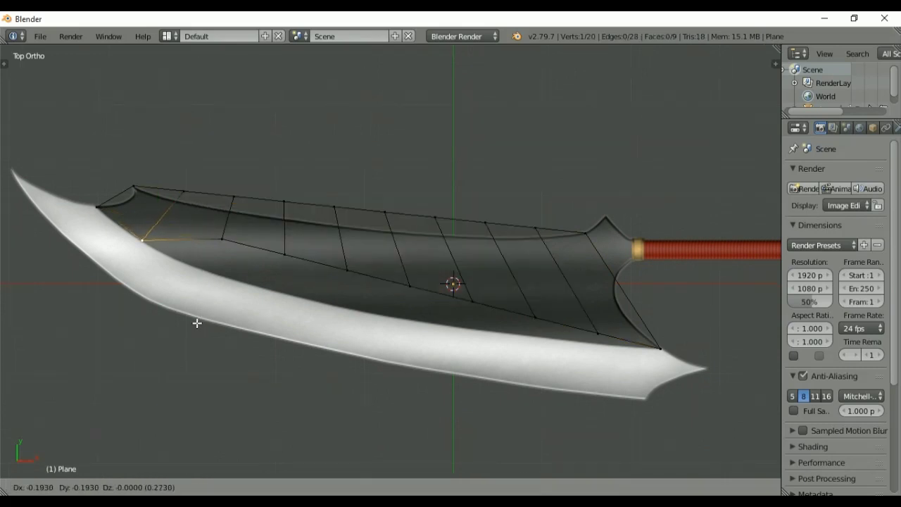
left_click(197, 324)
right_click(233, 245)
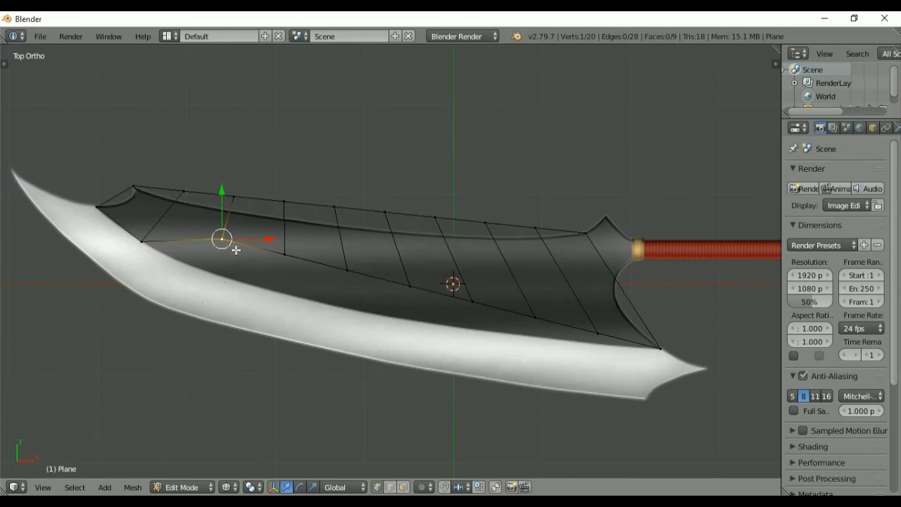
key("g")
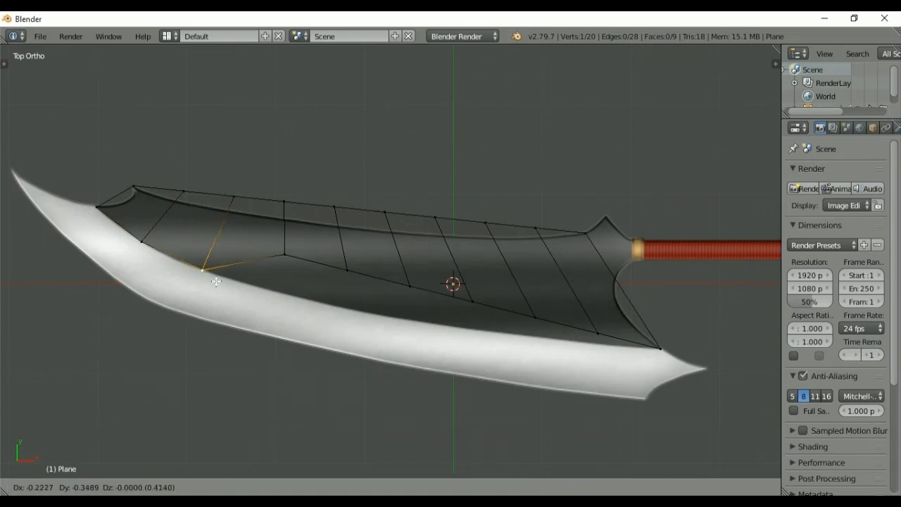
left_click(216, 283)
right_click(297, 251)
key("g")
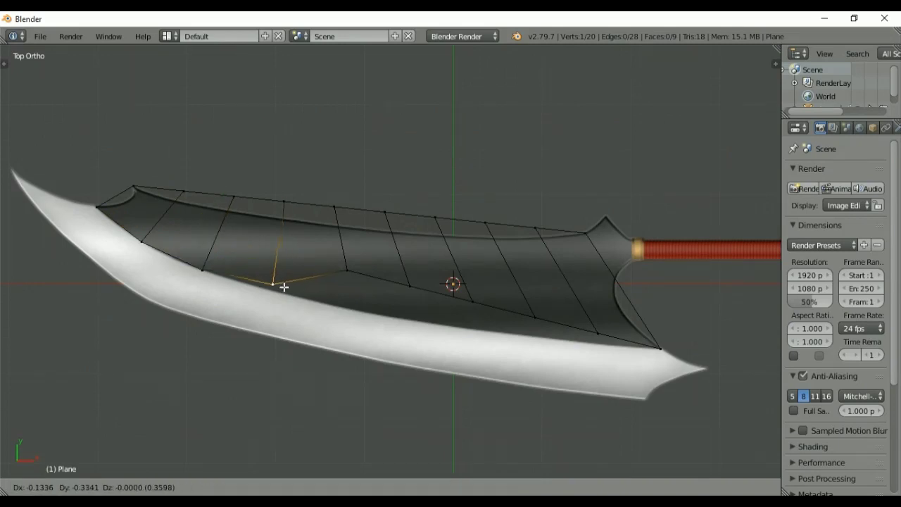
left_click(282, 292)
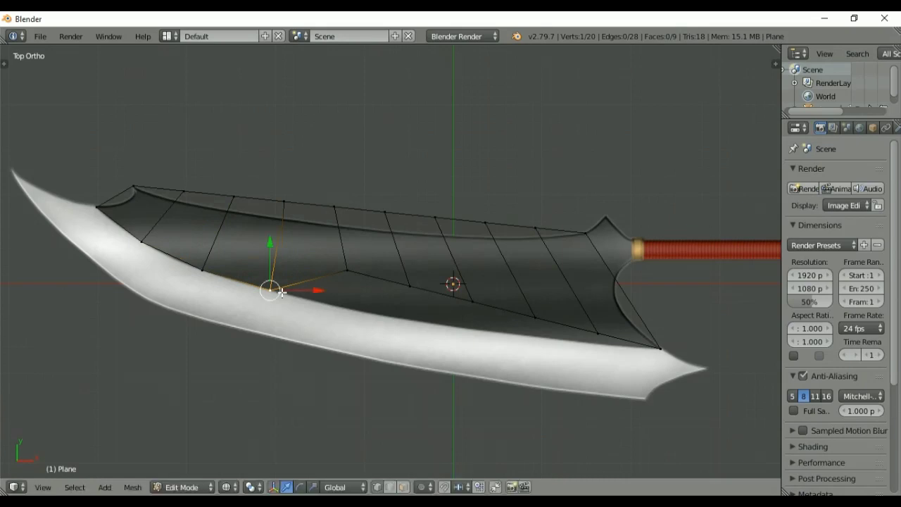
right_click(354, 266)
key("g")
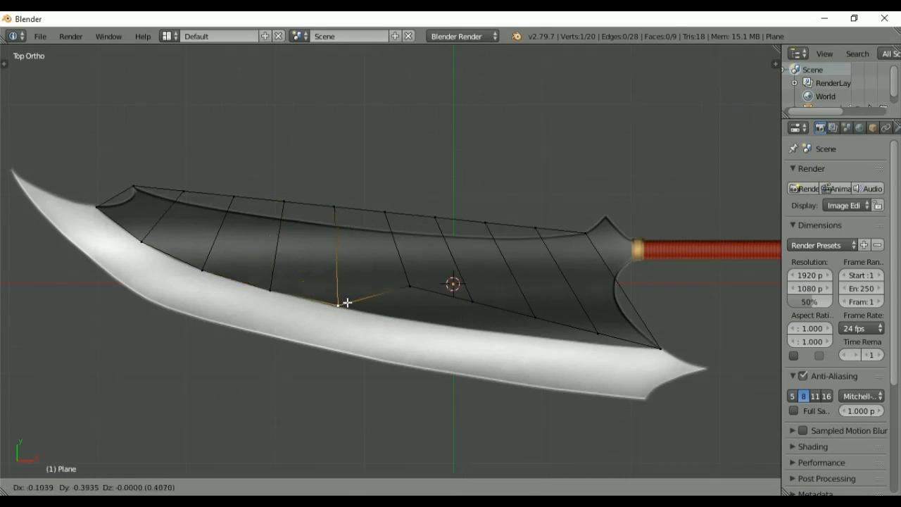
left_click(347, 303)
- Move the remaining four lower loop-cut vertices toward the handle end onto the border with the silver edge
right_click(405, 284)
key("g")
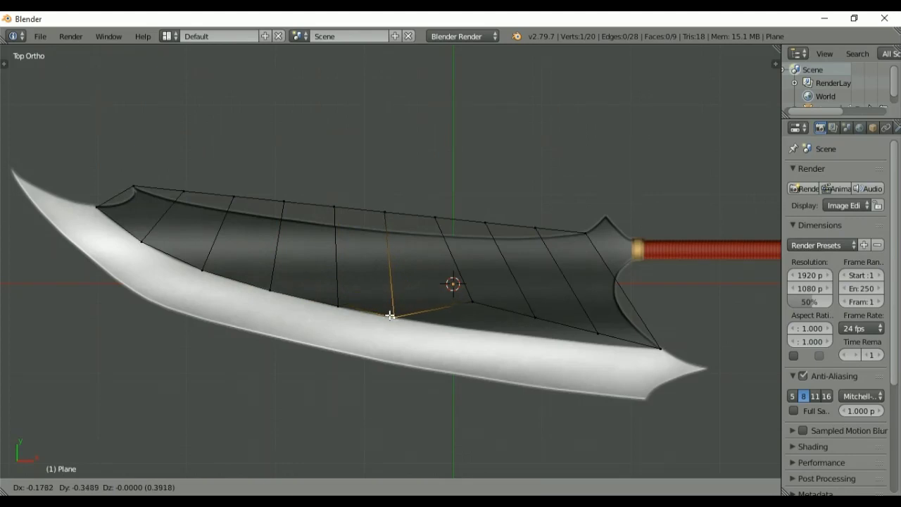
left_click(391, 315)
right_click(469, 303)
key("g")
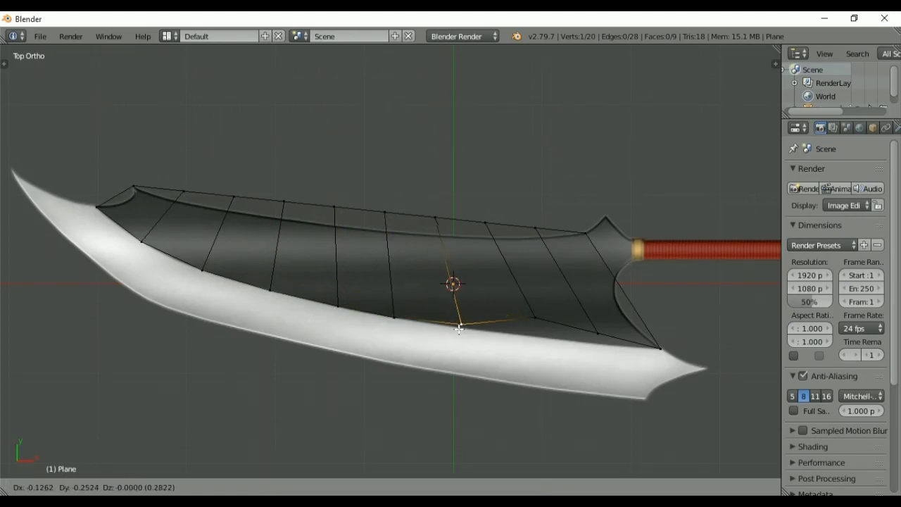
left_click(457, 331)
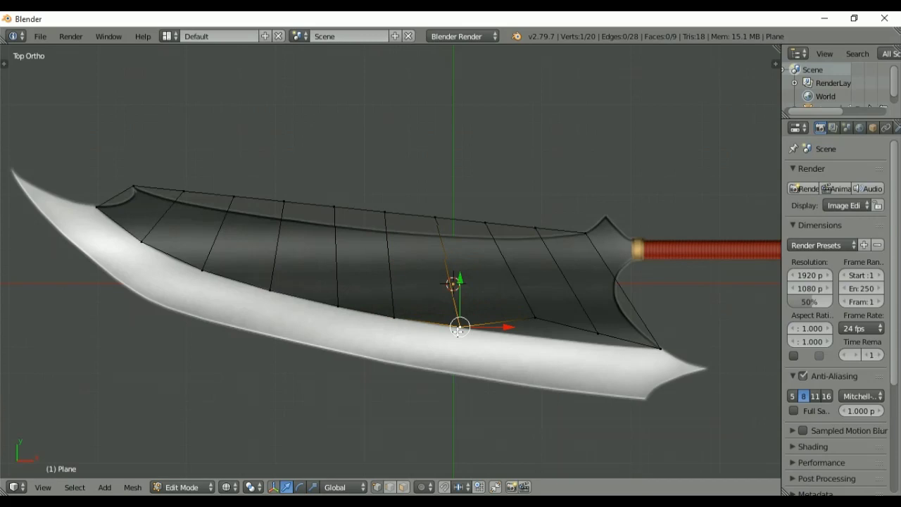
right_click(533, 324)
key("g")
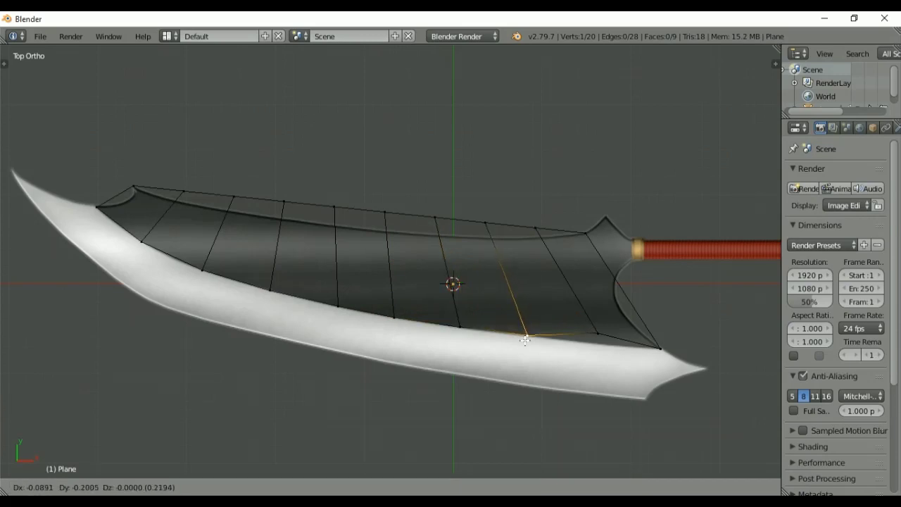
left_click(526, 340)
right_click(595, 333)
key("g")
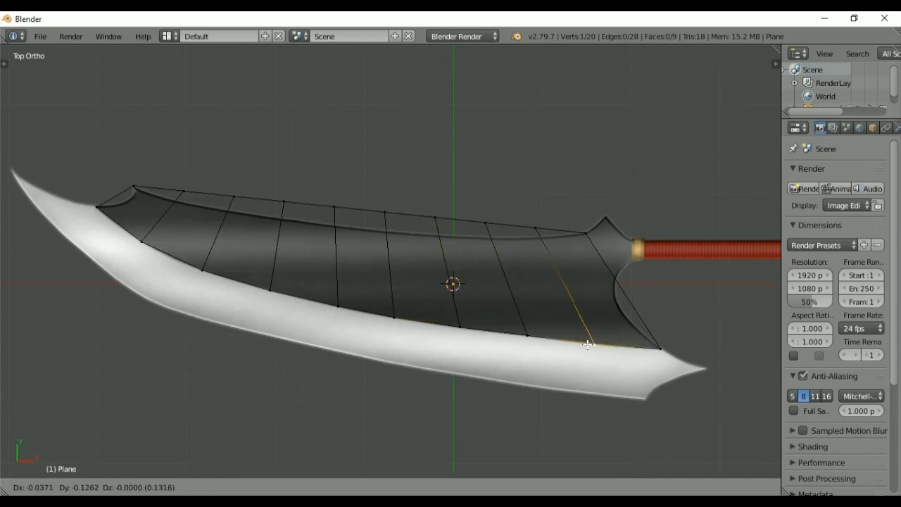
left_click(588, 344)
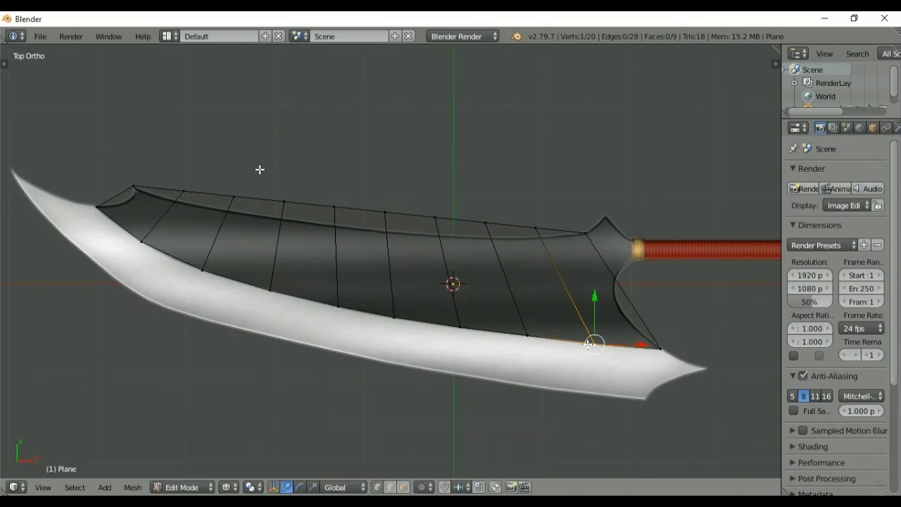
- Move the first three upper loop-cut vertices from the tip end onto the blade's curved back outline
right_click(203, 194)
key("g")
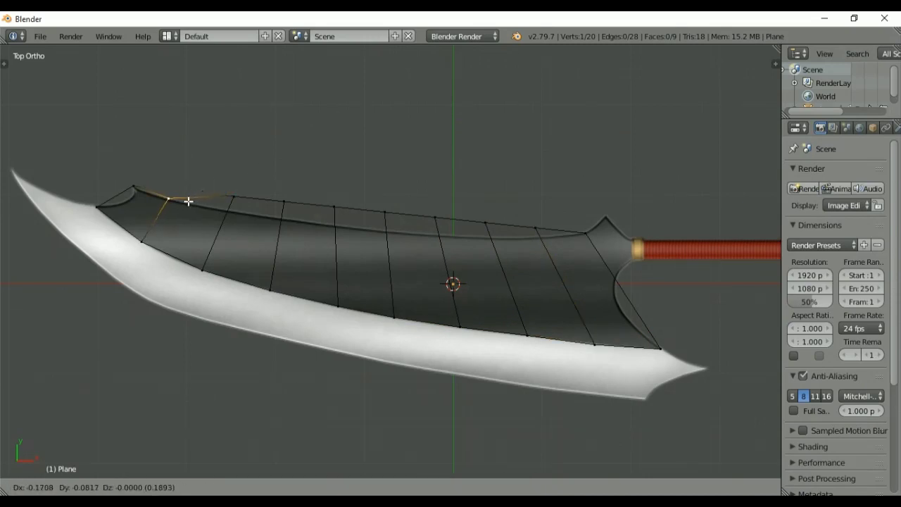
left_click(188, 201)
right_click(233, 197)
key("g")
left_click(223, 209)
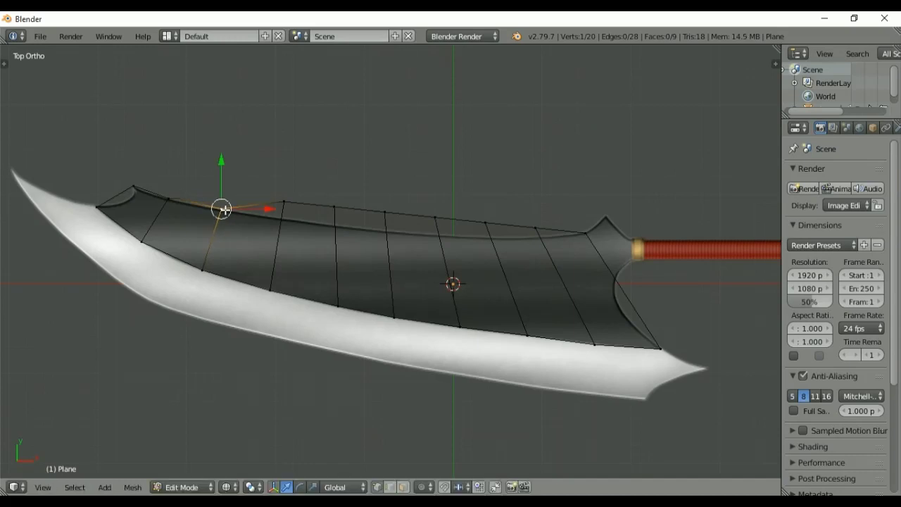
right_click(286, 202)
key("g")
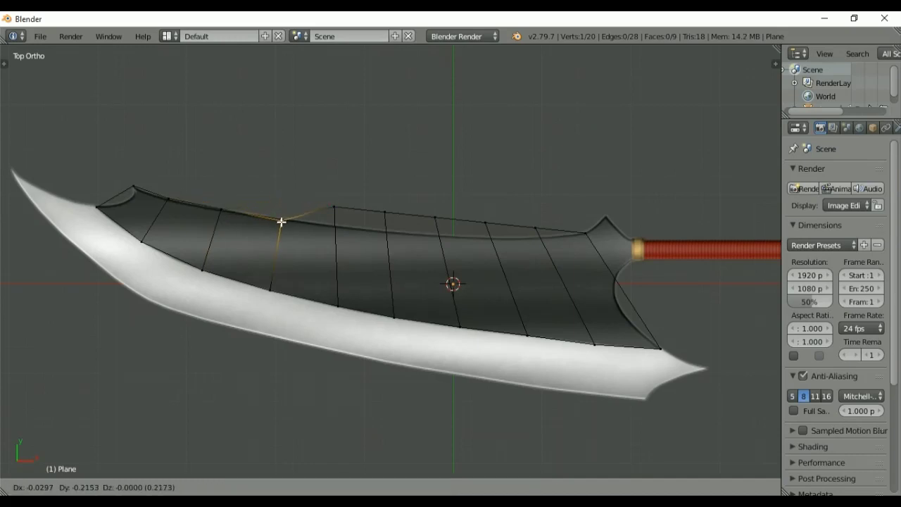
left_click(281, 220)
- Slide the fourth, fifth and sixth upper loop-cut vertices from the tip end down onto the blade's curved back outline
right_click(334, 208)
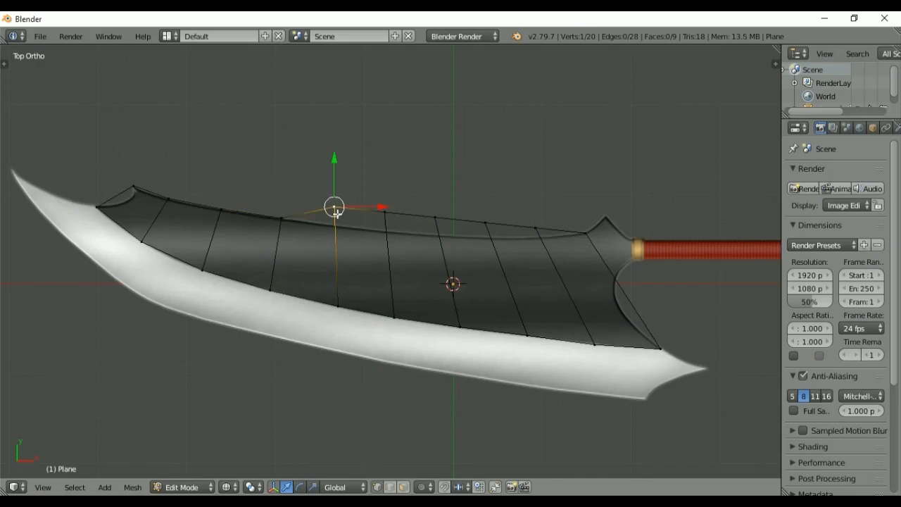
key("g")
key("g")
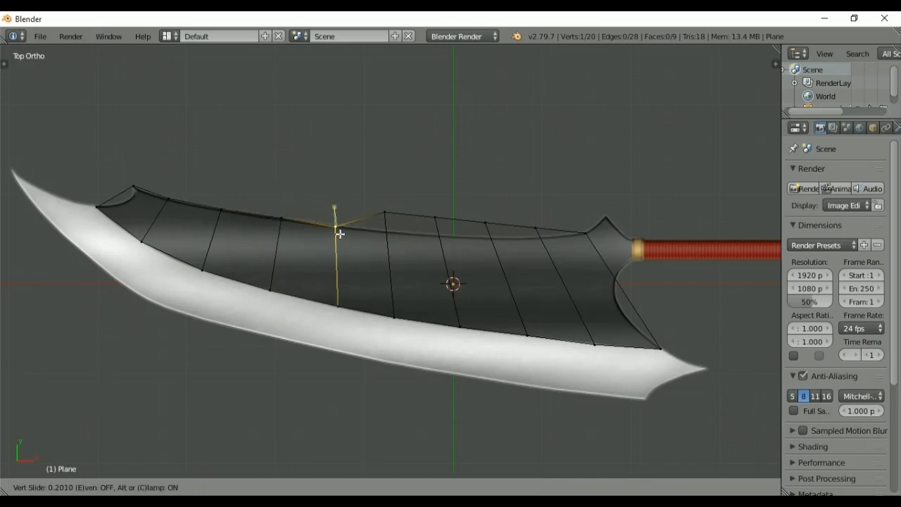
left_click(340, 233)
right_click(403, 204)
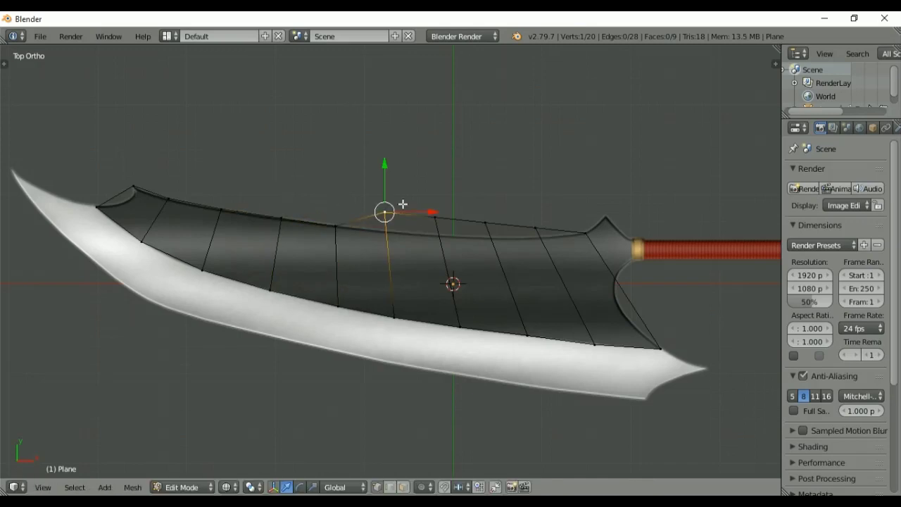
key("g")
key("g")
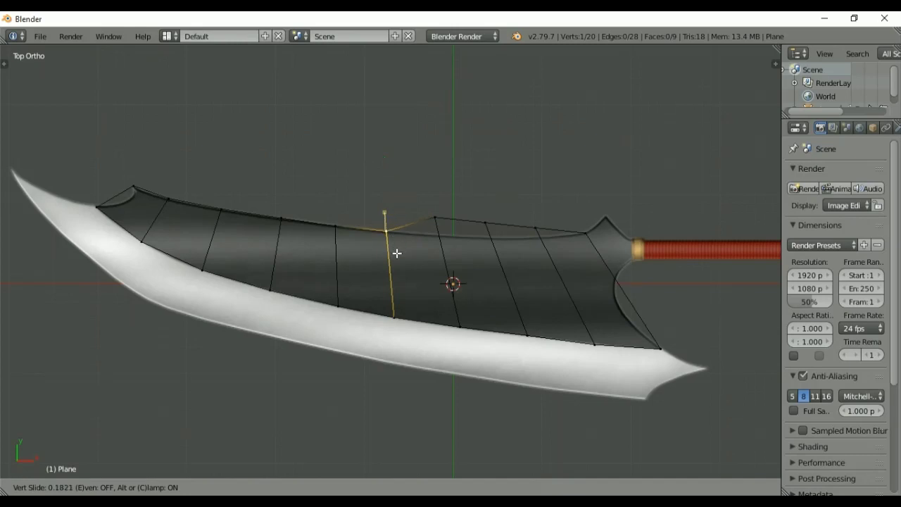
left_click(397, 253)
right_click(437, 221)
key("g")
key("g")
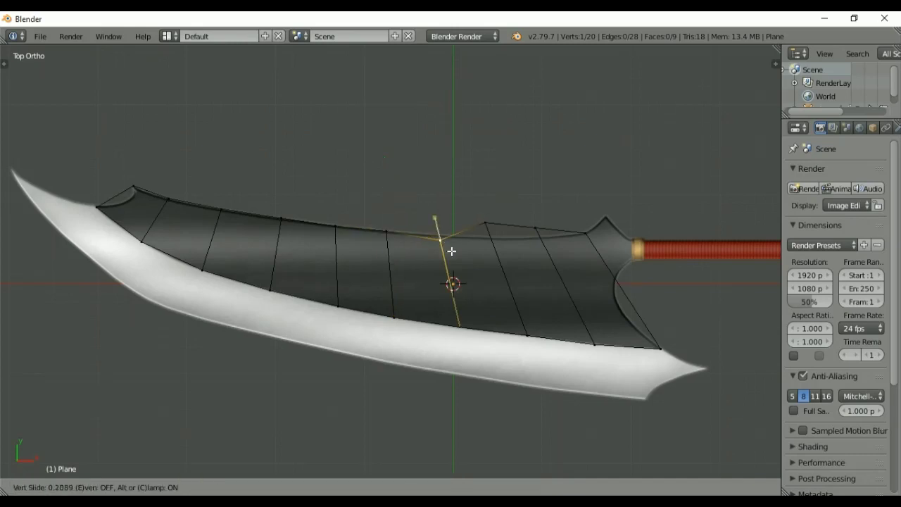
left_click(451, 245)
- Slide the last two upper loop-cut vertices nearest the handle down onto the blade's back outline
right_click(485, 224)
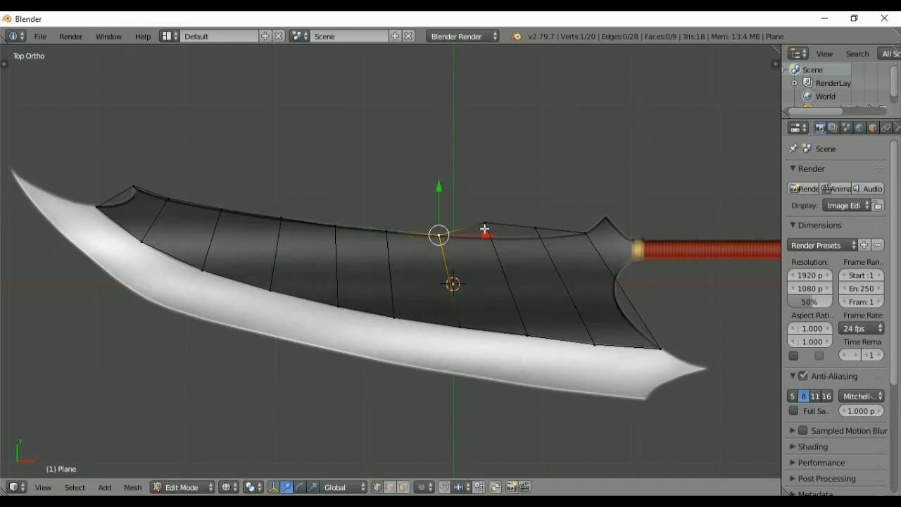
key("g")
key("g")
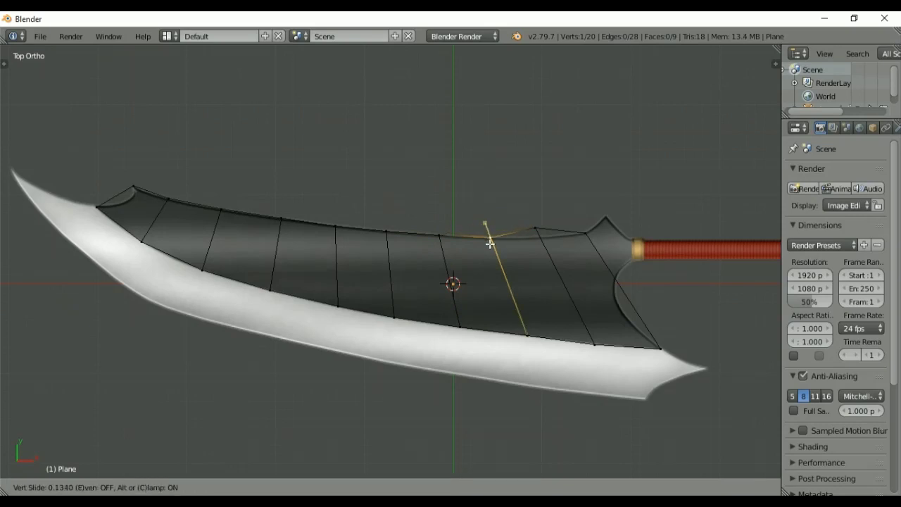
left_click(490, 242)
right_click(536, 230)
key("g")
key("g")
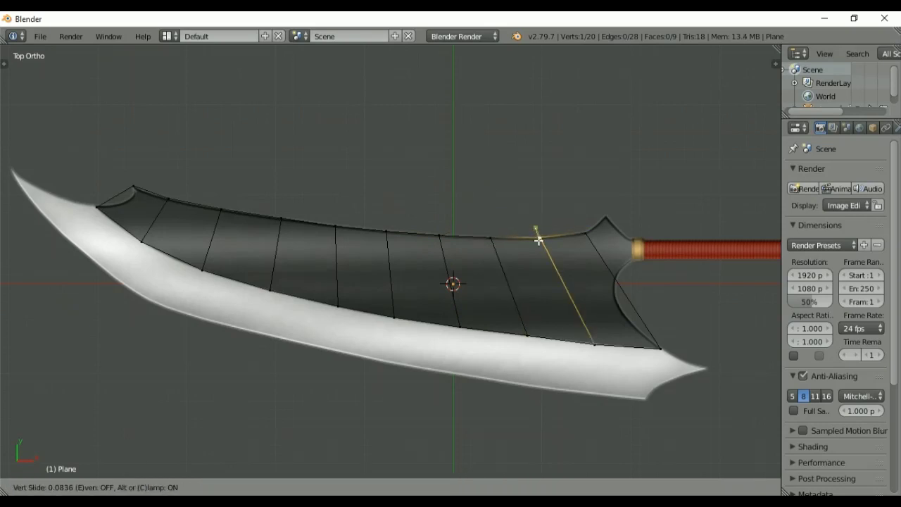
left_click(539, 242)
- Add 2 evenly spaced loop cuts running lengthwise along the blade mesh, without sliding them
key("ctrl+r")
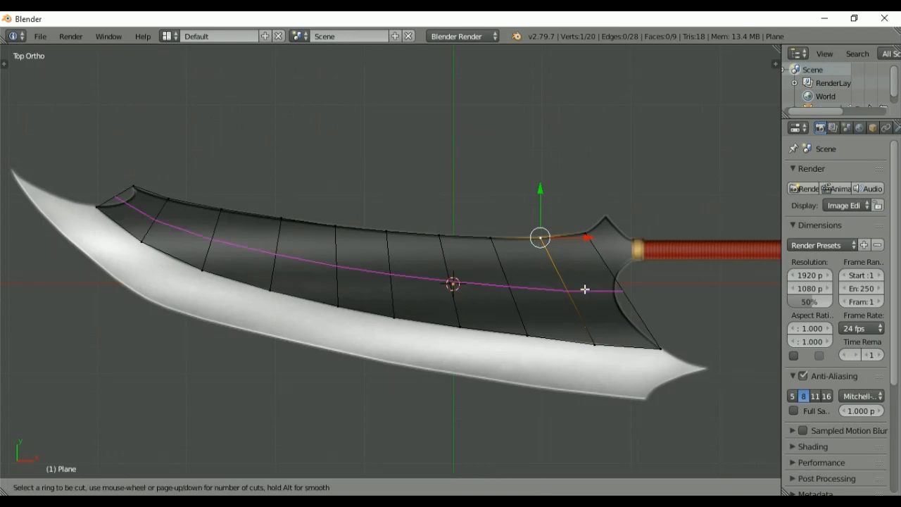
key("2")
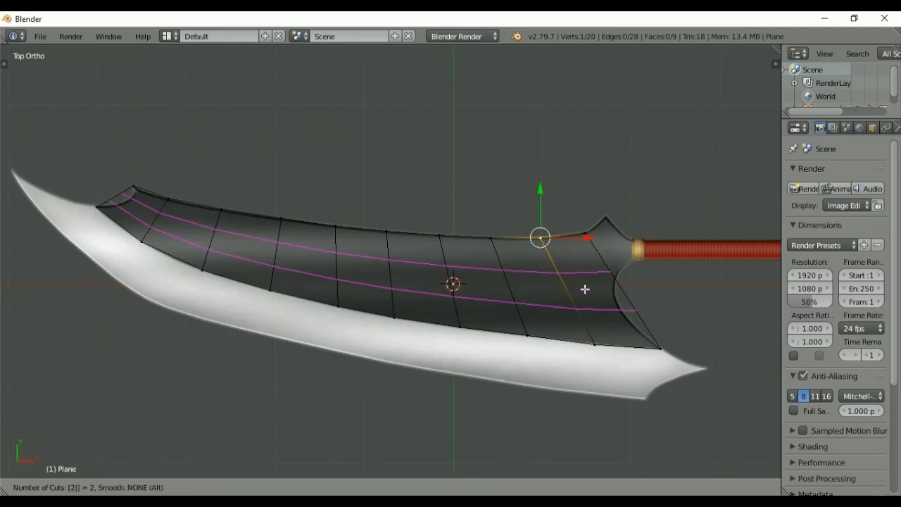
left_click(584, 288)
right_click(584, 288)
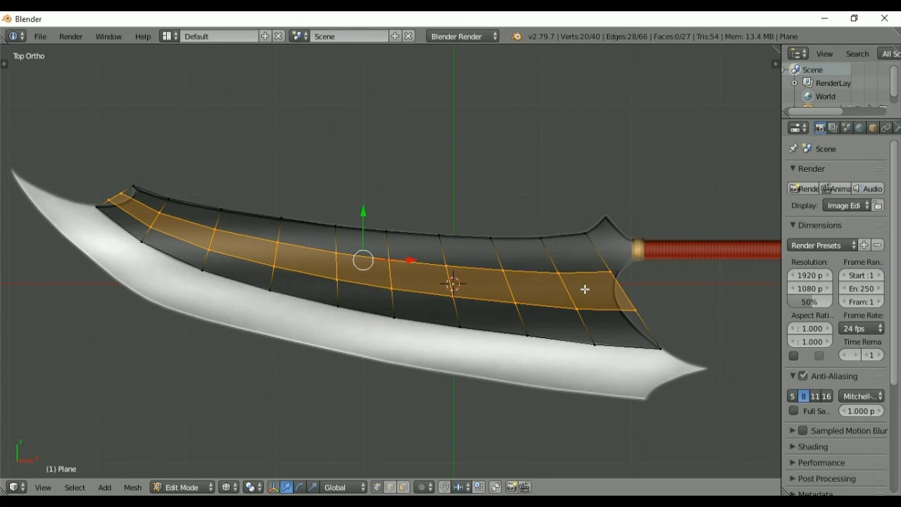
- Fit the two new end vertices on the handle side to the concave curved outline of the dark section
right_click(609, 273)
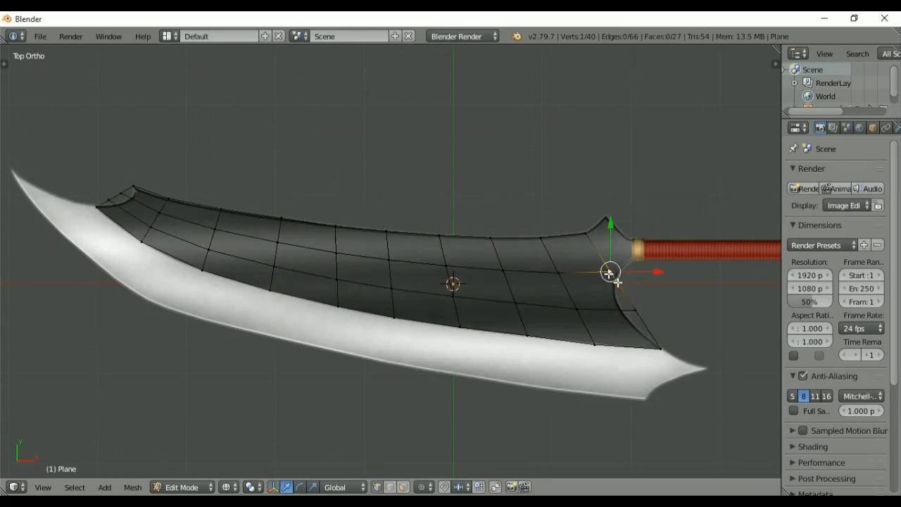
key("g")
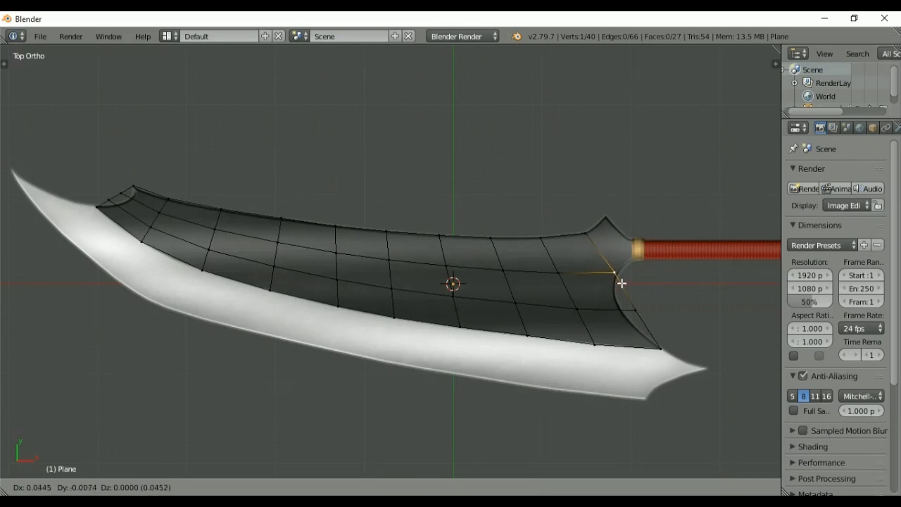
left_click(623, 284)
key("shift+v")
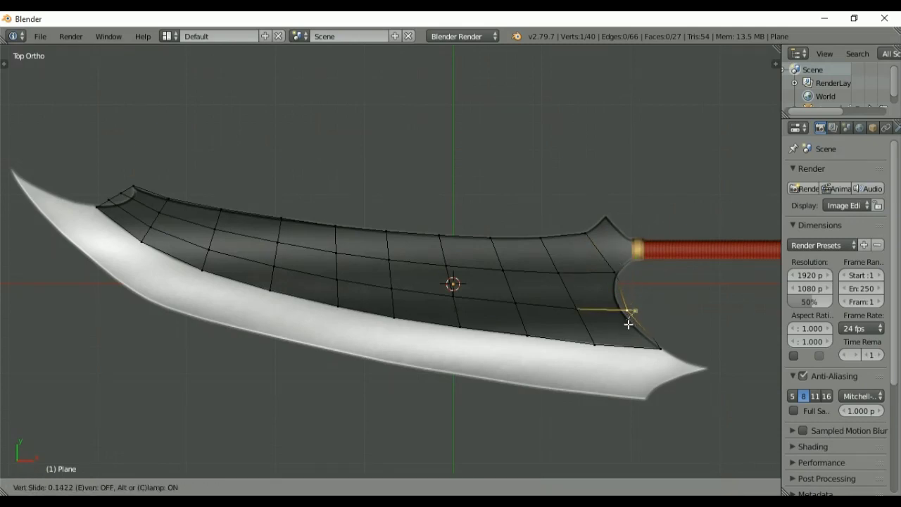
left_click(621, 322)
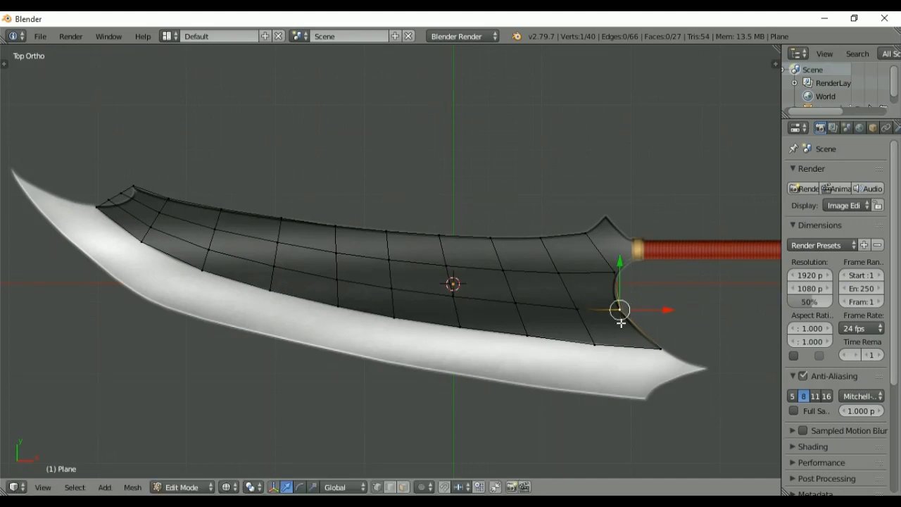
right_click(617, 276)
key("shift+v")
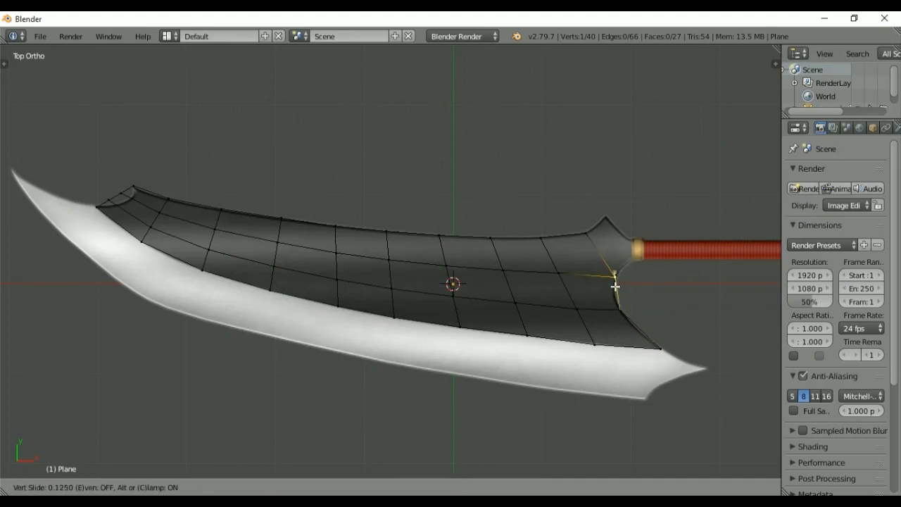
left_click(615, 290)
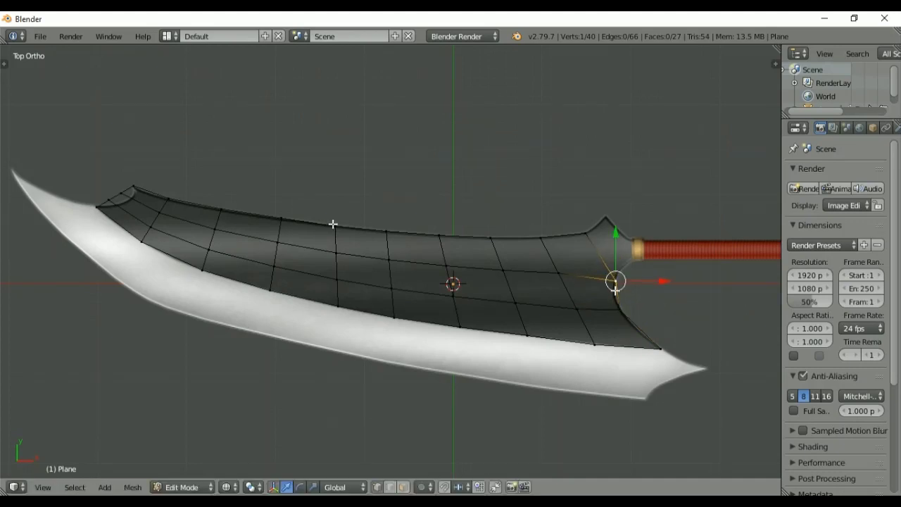
- Fit the two new end vertices on the tip side to the small concave notch of the dark section
right_click(111, 199)
key("shift+v")
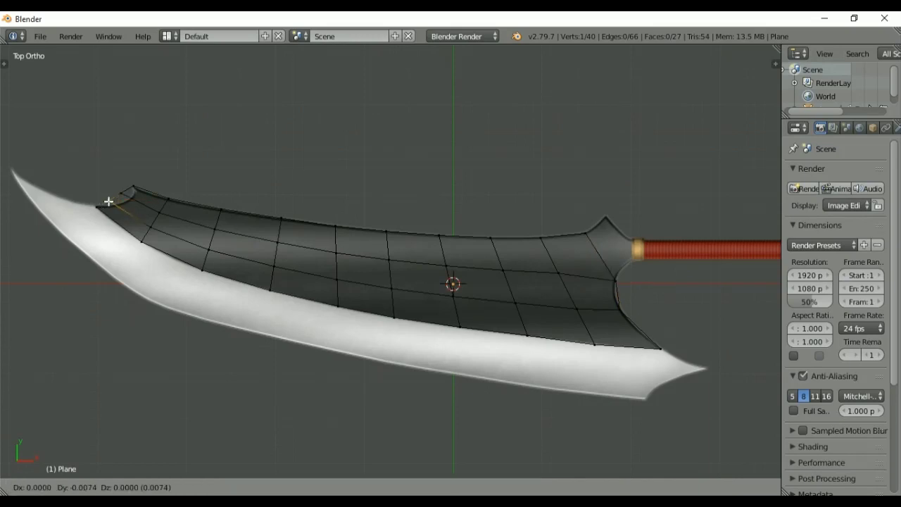
left_click(115, 208)
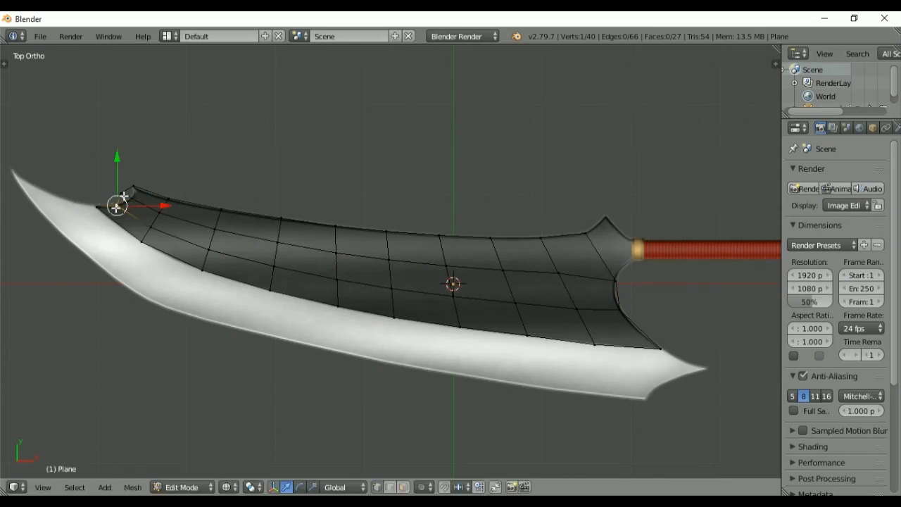
key("shift+v")
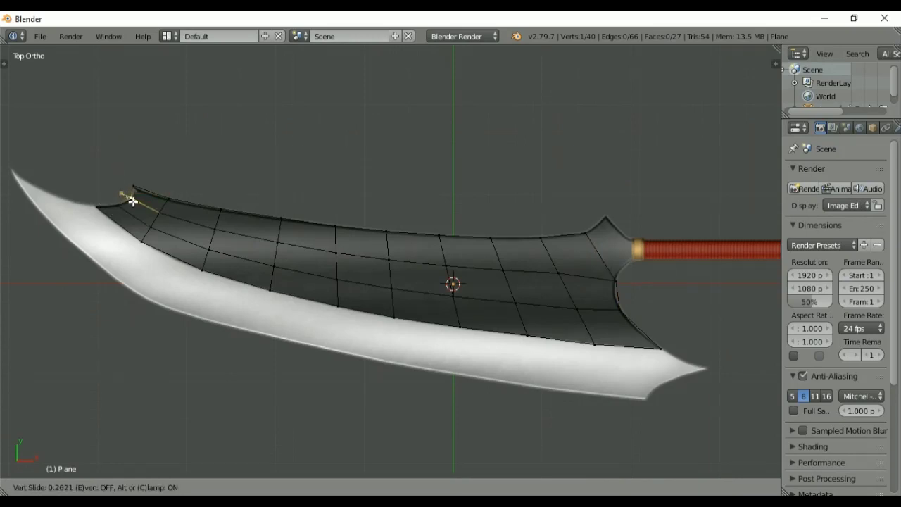
left_click(132, 201)
key("shift+v")
left_click(134, 197)
key("shift+v")
left_click(135, 198)
- Fine-tune the first two upper loop-cut vertices from the tip end along the blade's back outline with Vertex Slide
key("shift+v")
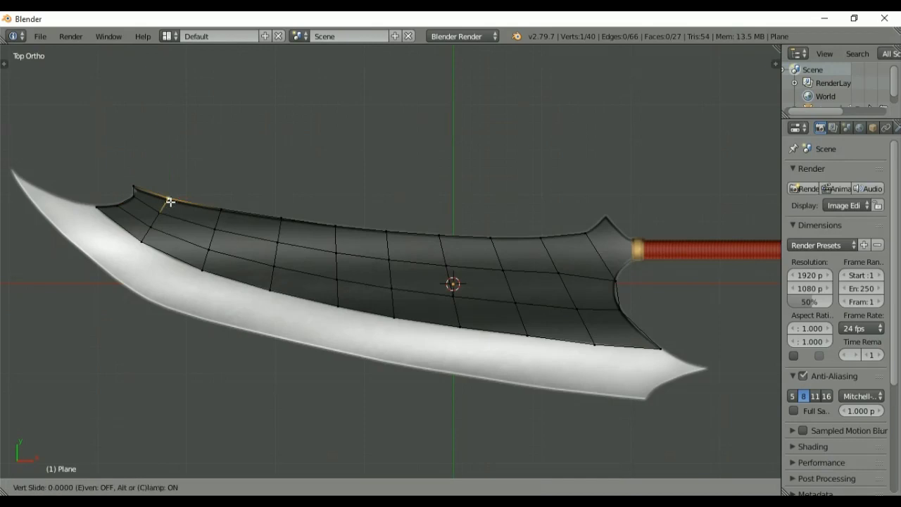
left_click(169, 202)
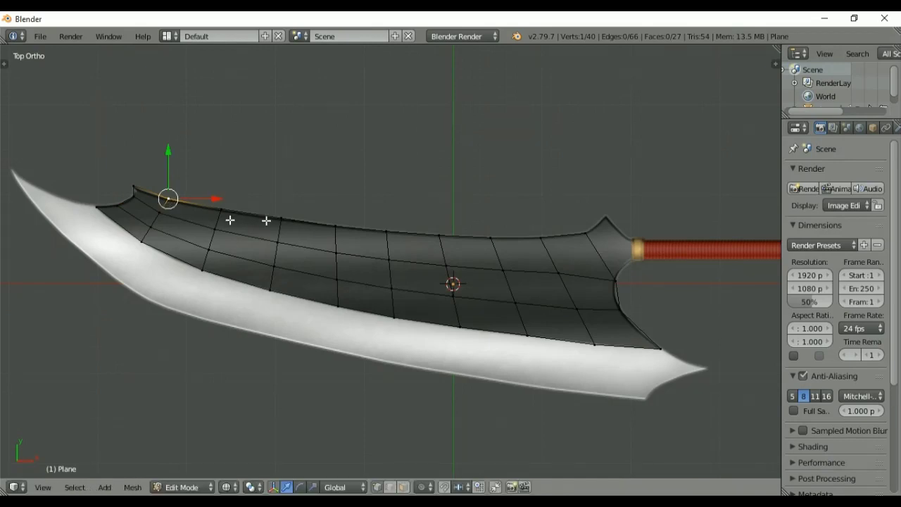
key("shift+v")
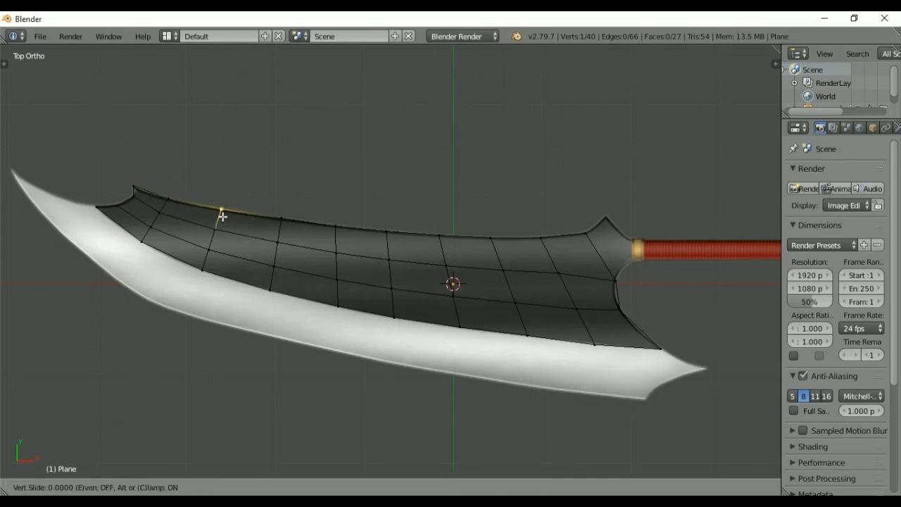
left_click(222, 217)
- Raise all of the plane's vertices slightly above the object origin along the Z axis in Edit Mode, using the front view
key("Tab")
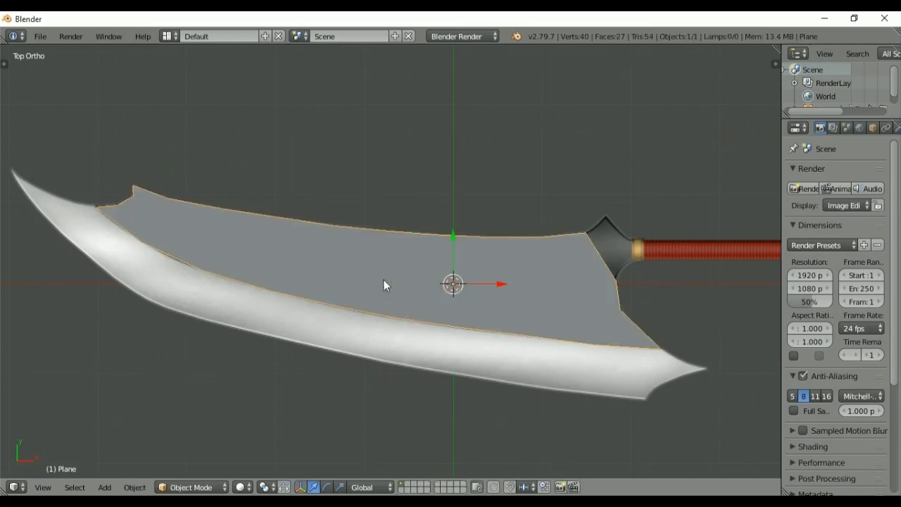
key("KP_1")
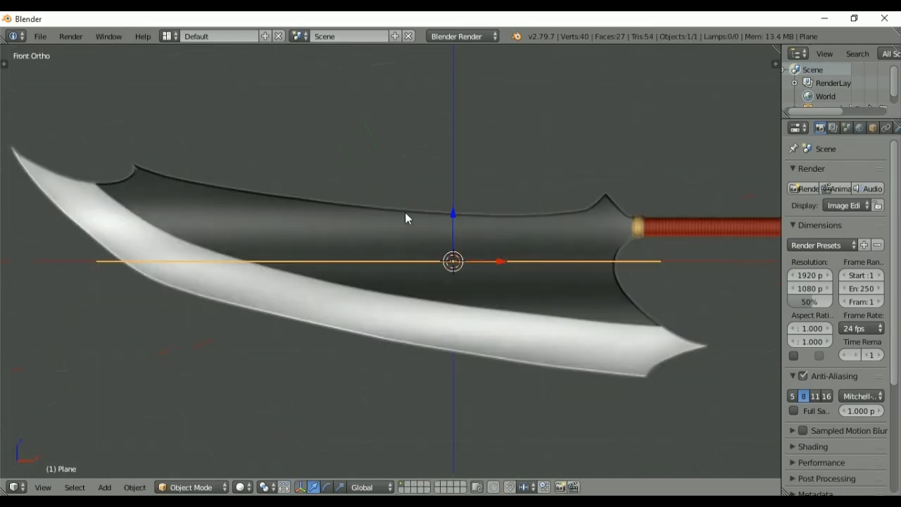
key("Tab")
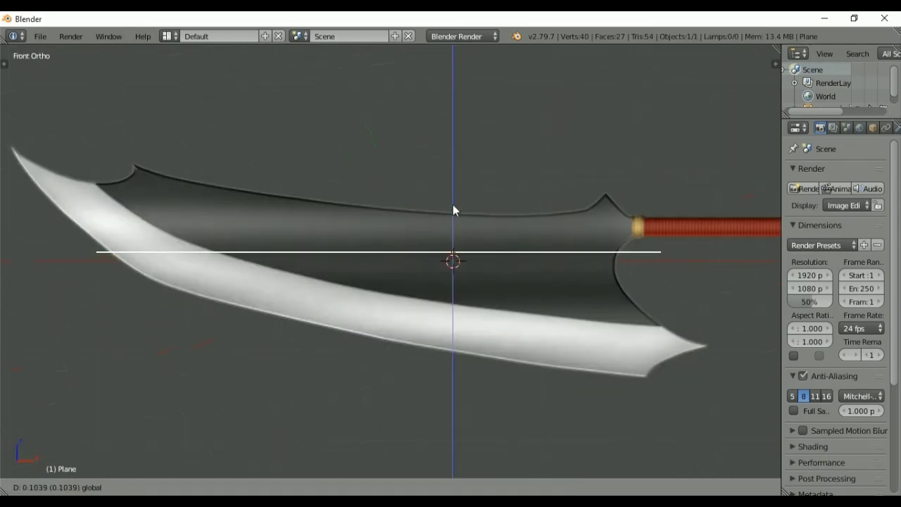
key("Tab")
key("Tab")
key("a")
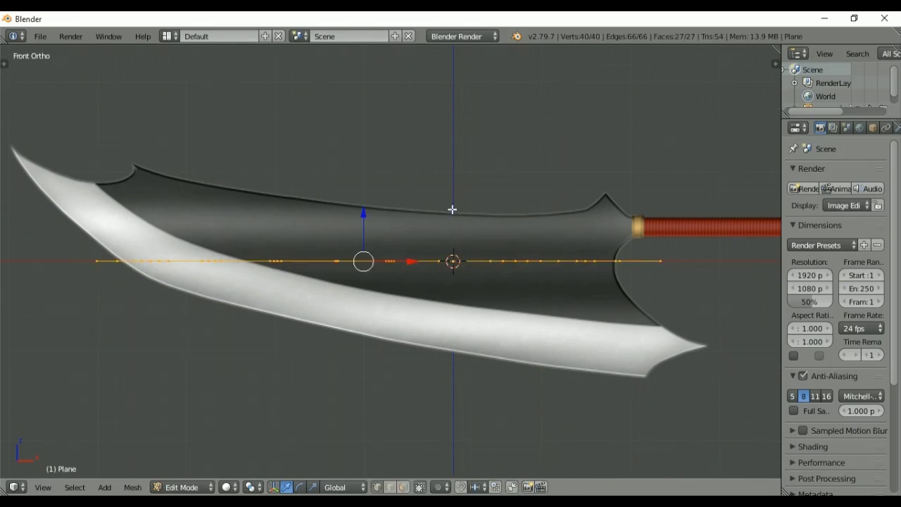
key("Tab")
key("Tab")
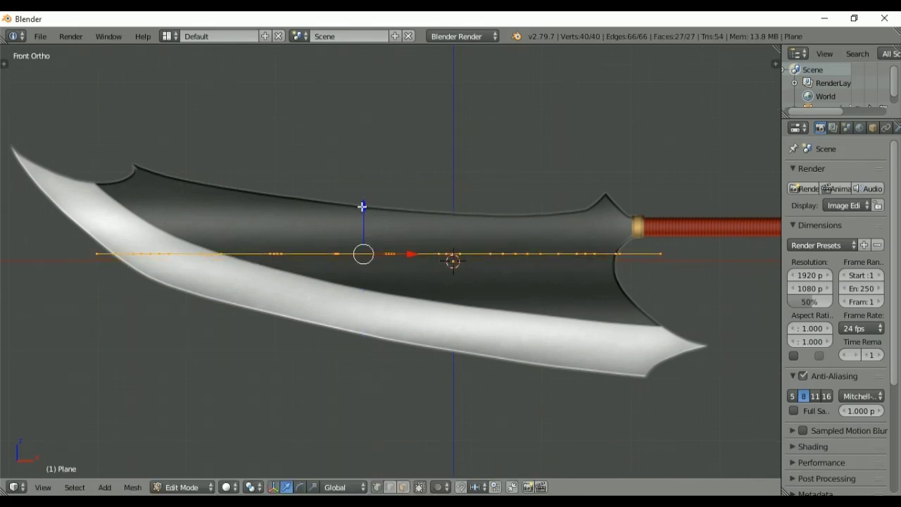
- Add a Mirror modifier to the plane that mirrors across the Z axis only, with clipping enabled
key("KP_7")
left_click(897, 127)
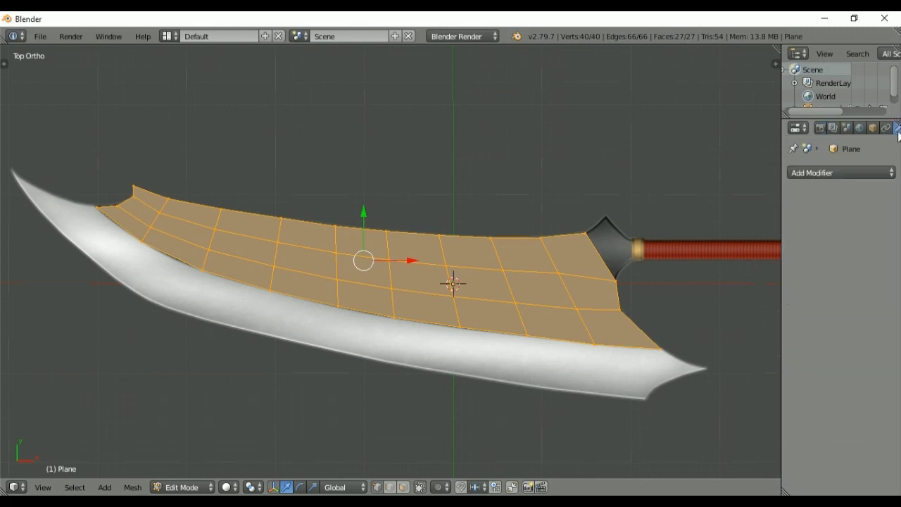
left_click(817, 173)
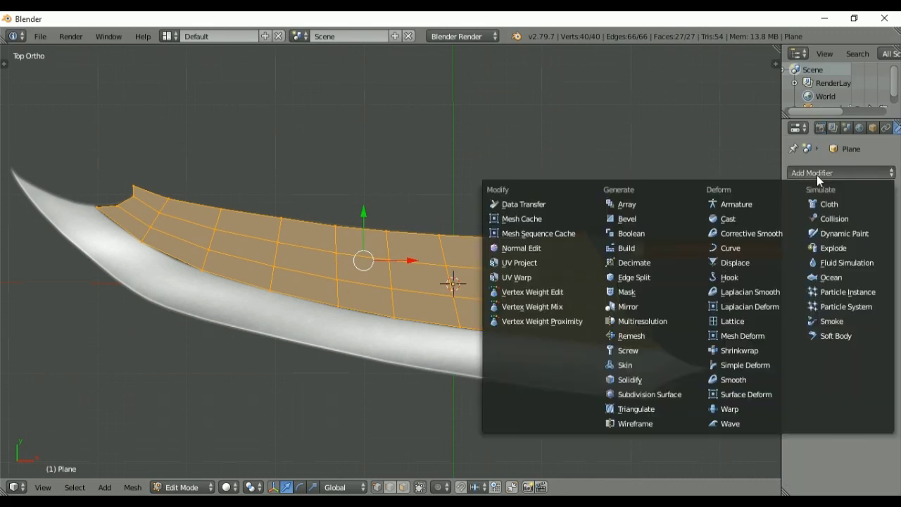
left_click(659, 307)
left_click(800, 247)
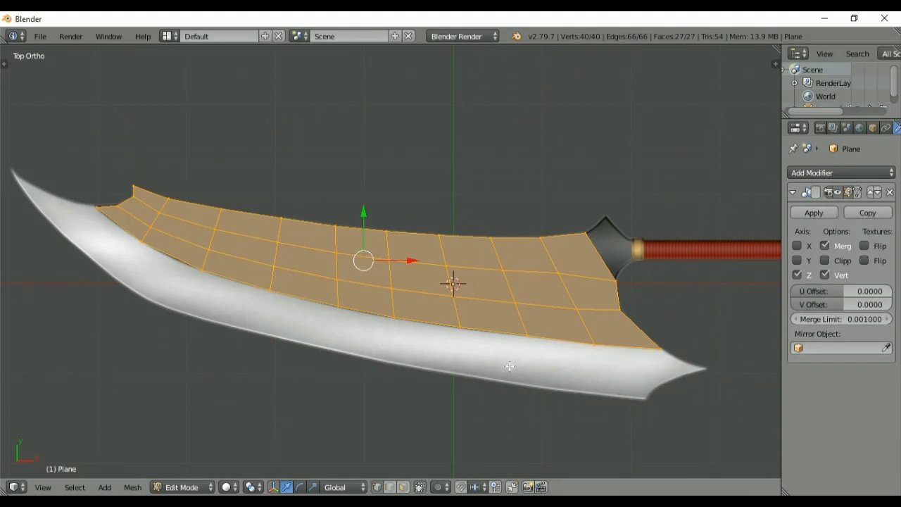
middle_click_drag(521, 366, 454, 239)
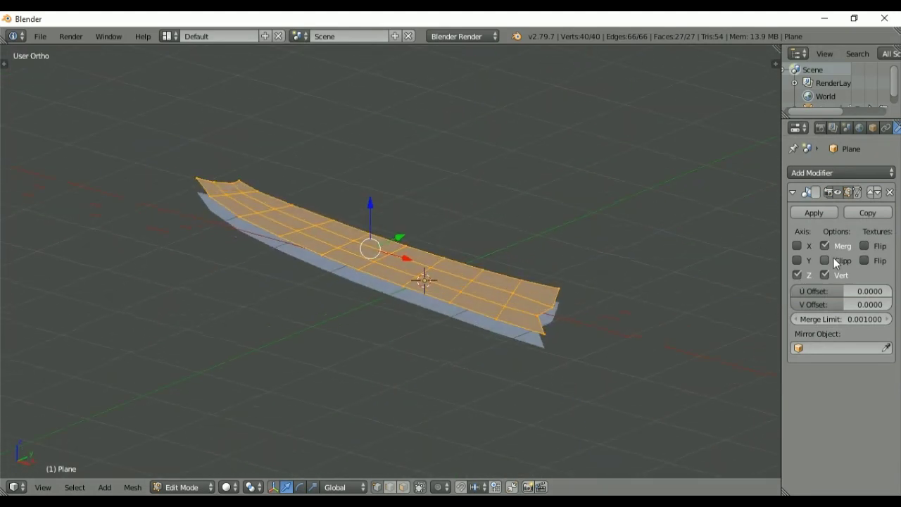
left_click(829, 259)
key("KP_7")
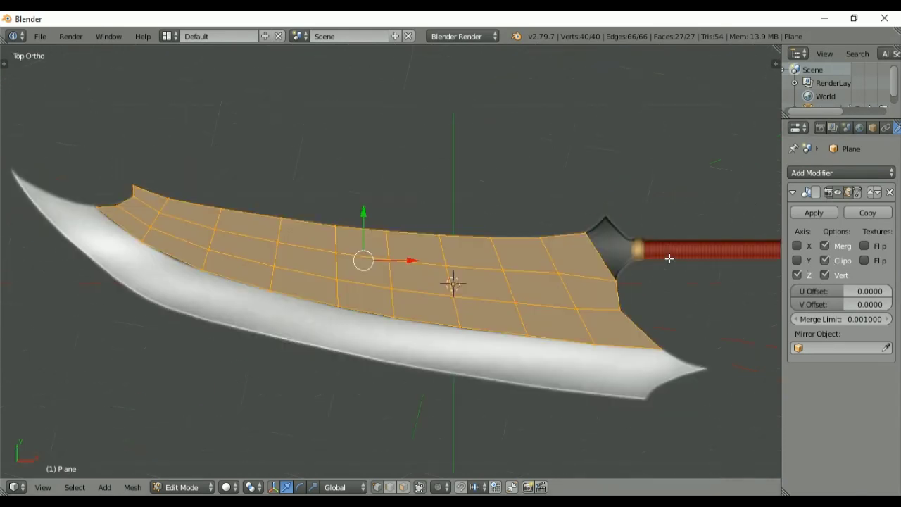
key("a")
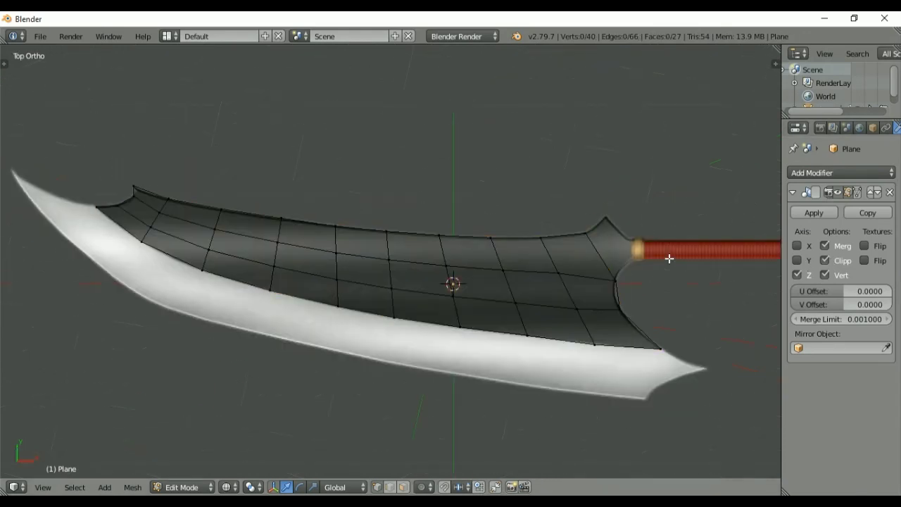
right_click(570, 238, "alt")
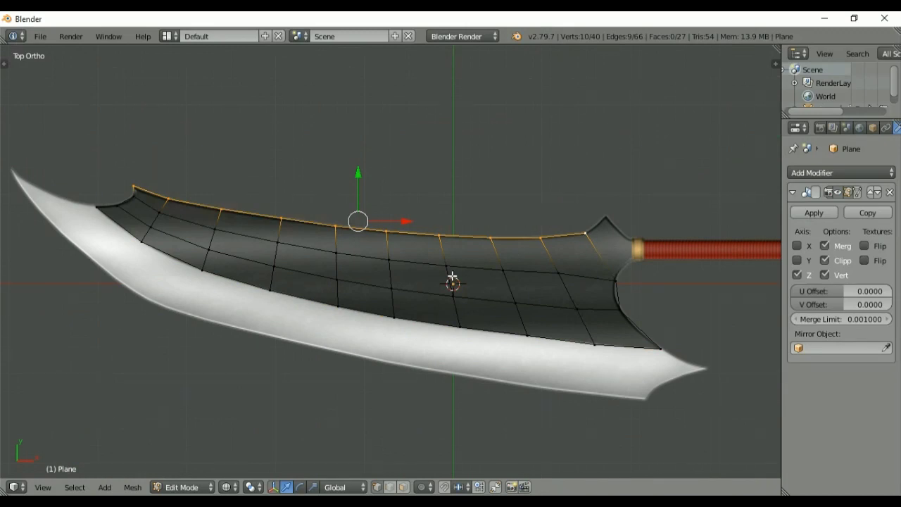
right_click(126, 201, "alt+shift")
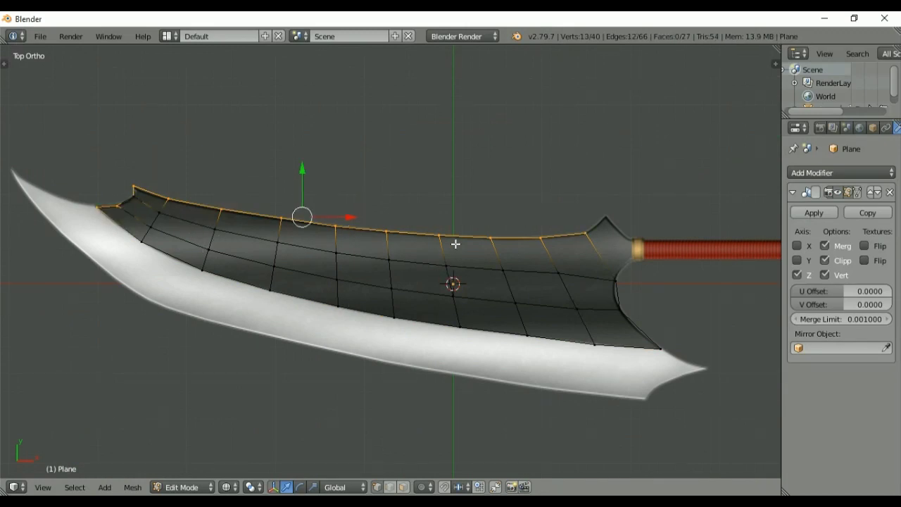
- Extrude the plane's upper end edge nearest the handle four times, following the spike's upper outline to the gold collar
right_click(612, 279)
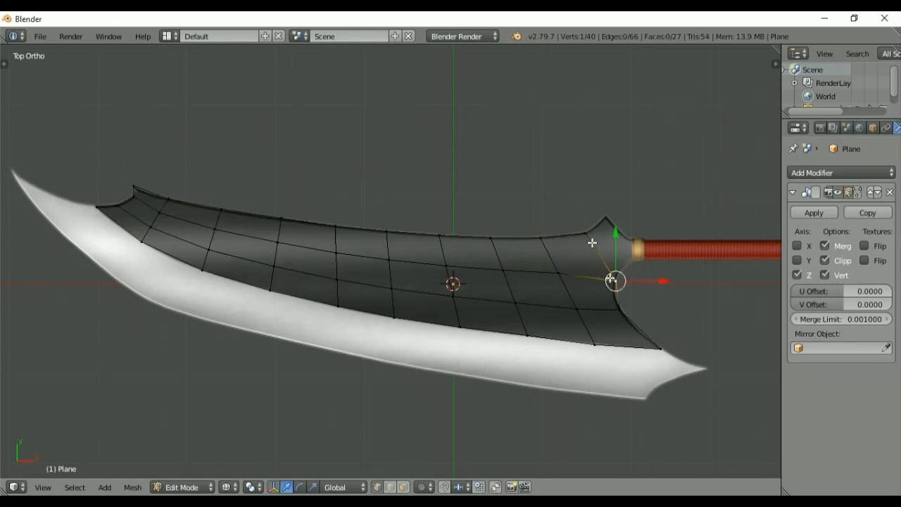
key("KP_Decimal")
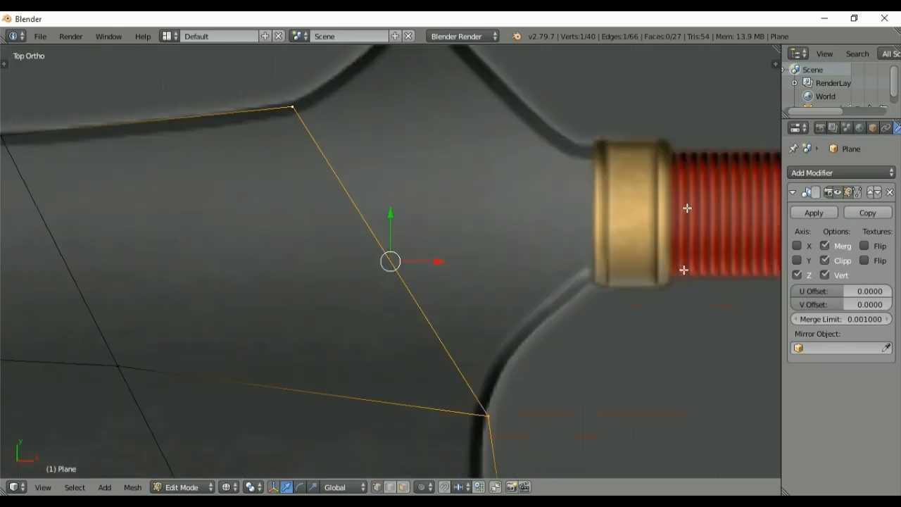
scroll(684, 270, "down", 5)
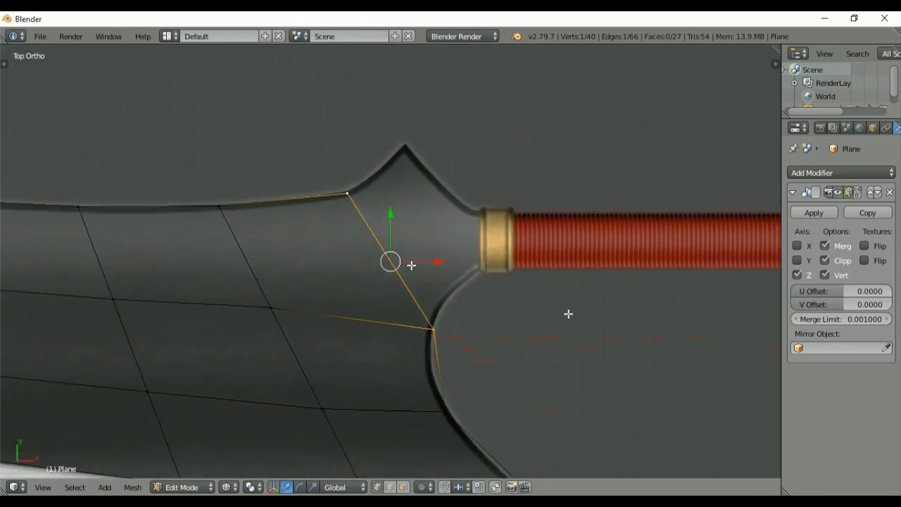
key("e")
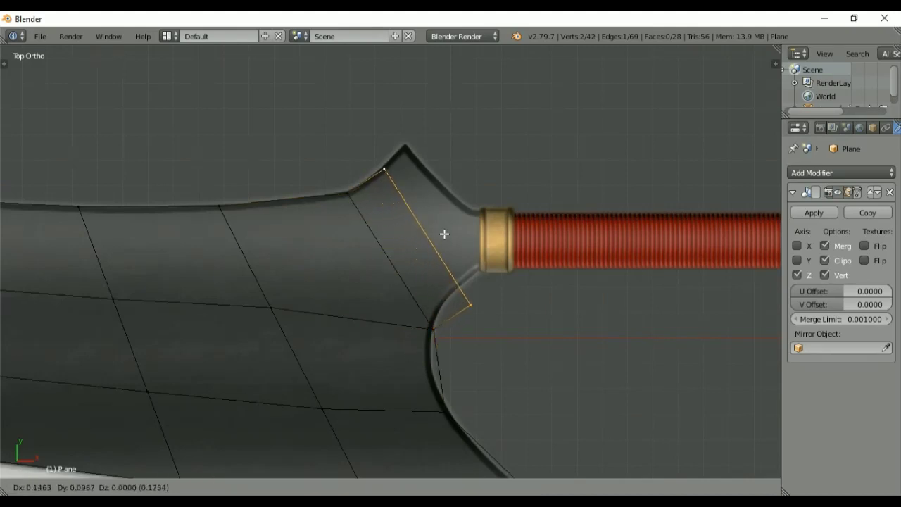
left_click(444, 234)
key("e")
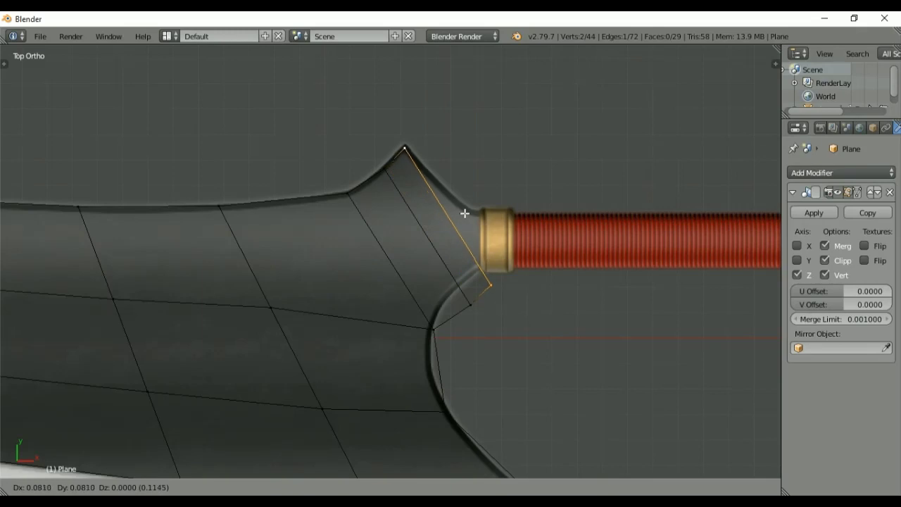
left_click(465, 212)
key("e")
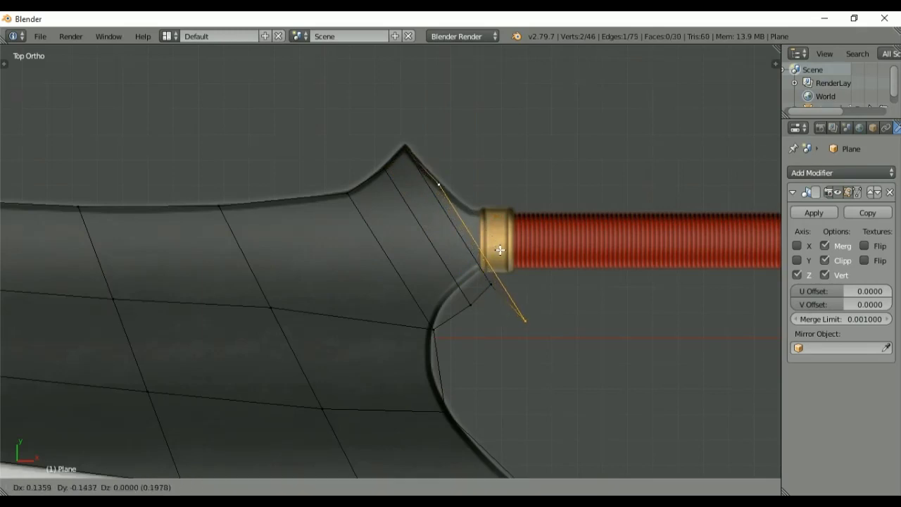
left_click(507, 257)
key("e")
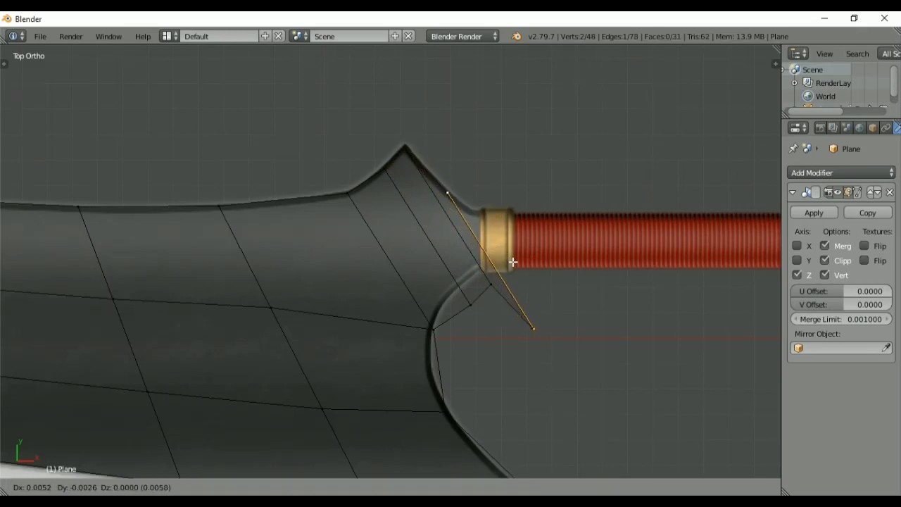
left_click(538, 281)
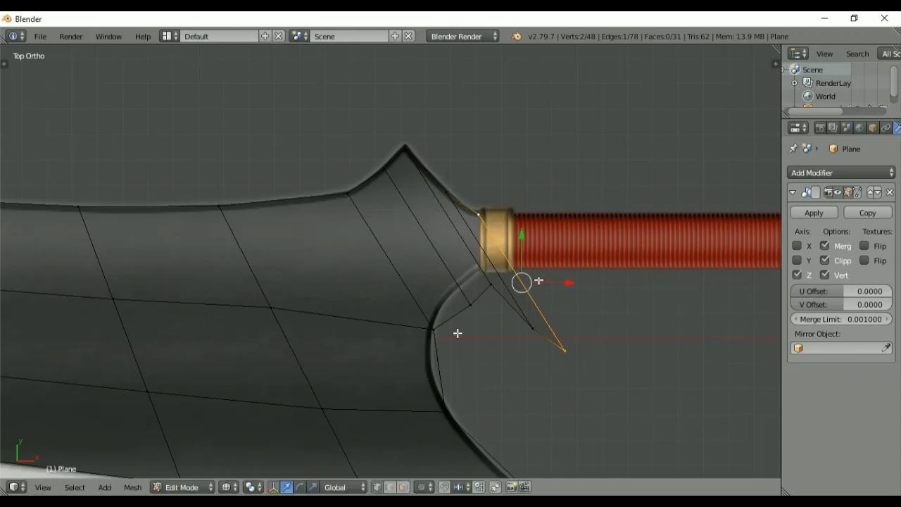
- Move the lower vertex where the extrusions begin and the next two lower vertices onto the concave outline below the spike
right_click(433, 330)
key("g")
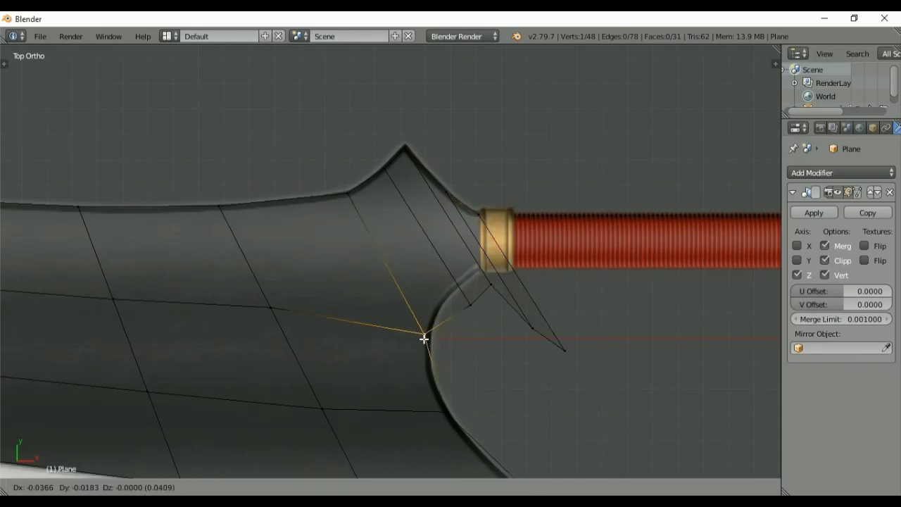
left_click(426, 343)
right_click(468, 308)
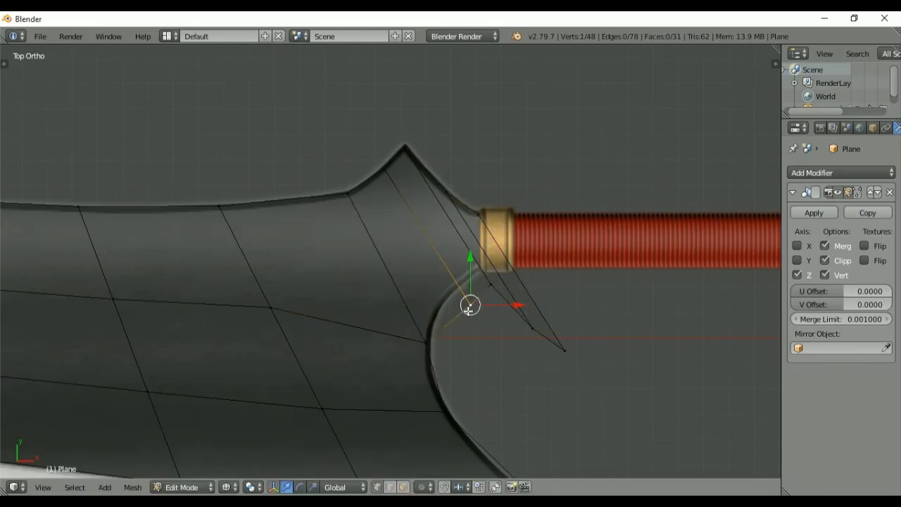
key("g")
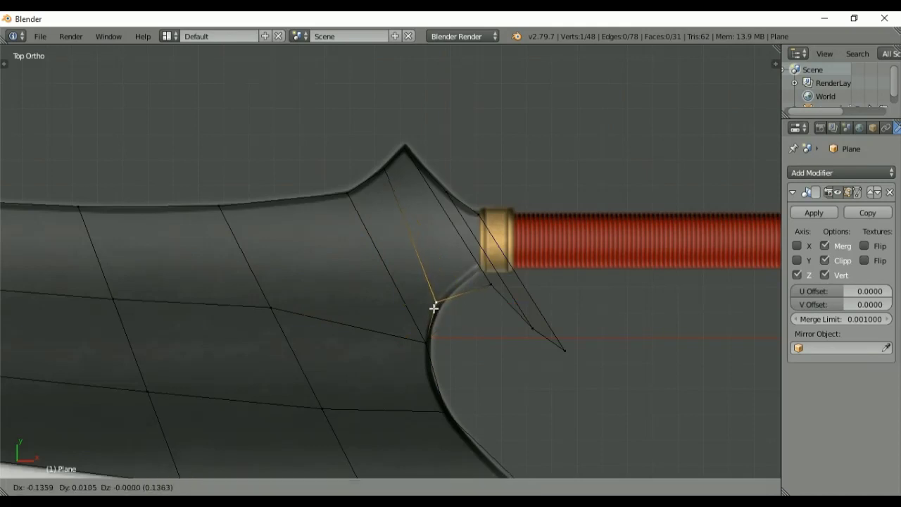
left_click(453, 299)
right_click(483, 282)
key("g")
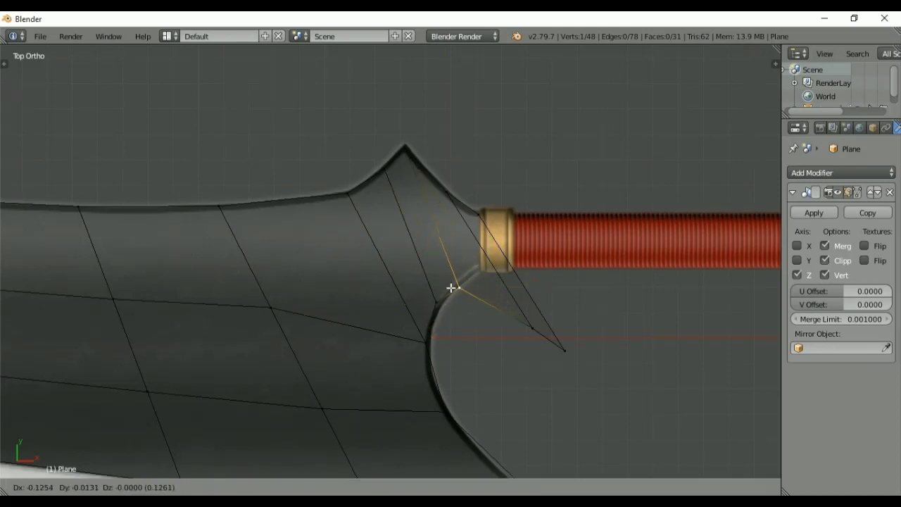
left_click(445, 286)
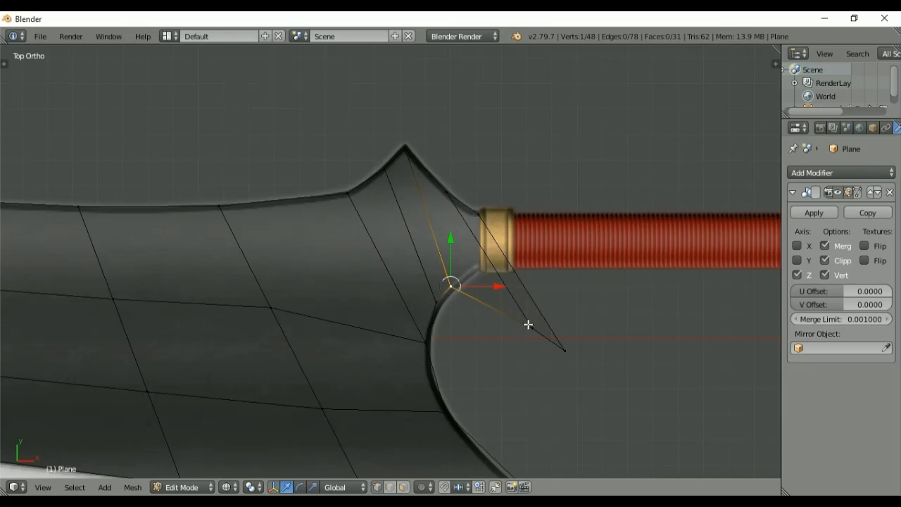
- Move the last two lower extruded vertices onto the dark section's outline, ending at the gold collar's lower corner
right_click(527, 326)
key("g")
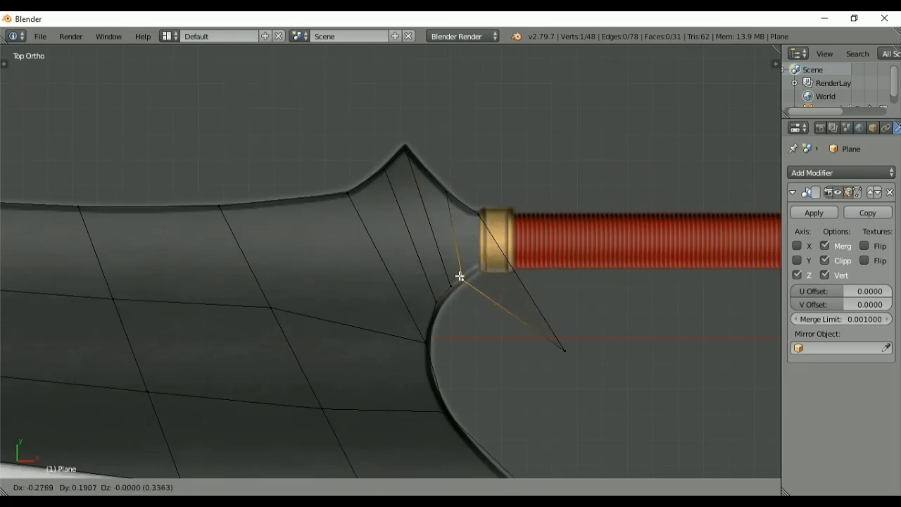
left_click(464, 278)
right_click(564, 350)
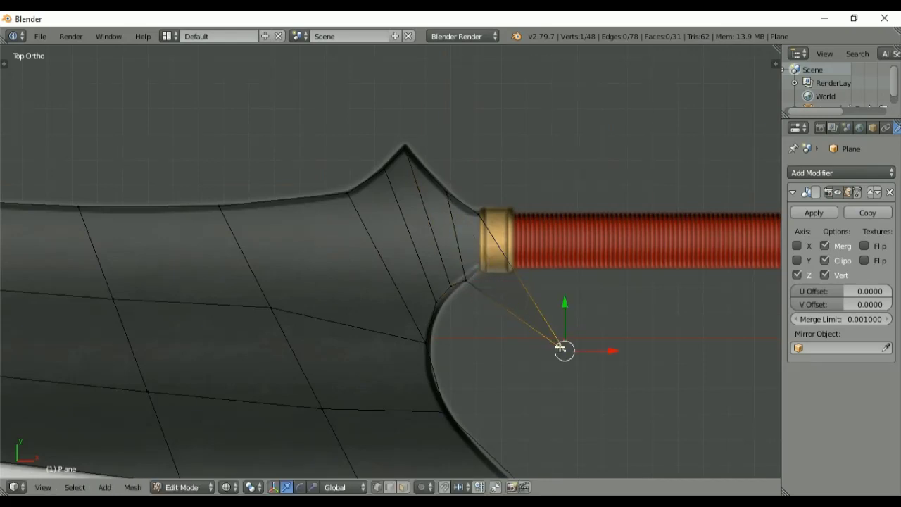
key("g")
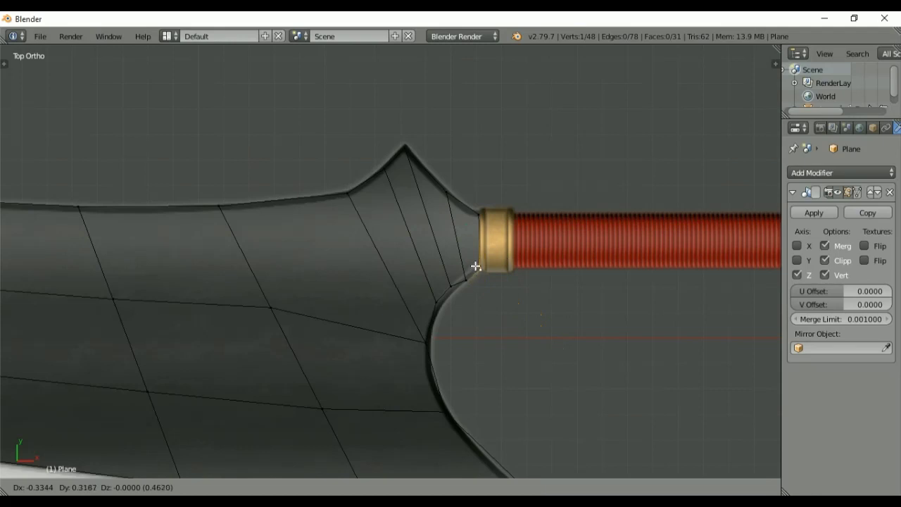
left_click(477, 266)
- Fine-tune the first two lower extruded vertices below the spike to follow the concave outline more closely
right_click(456, 283)
key("g")
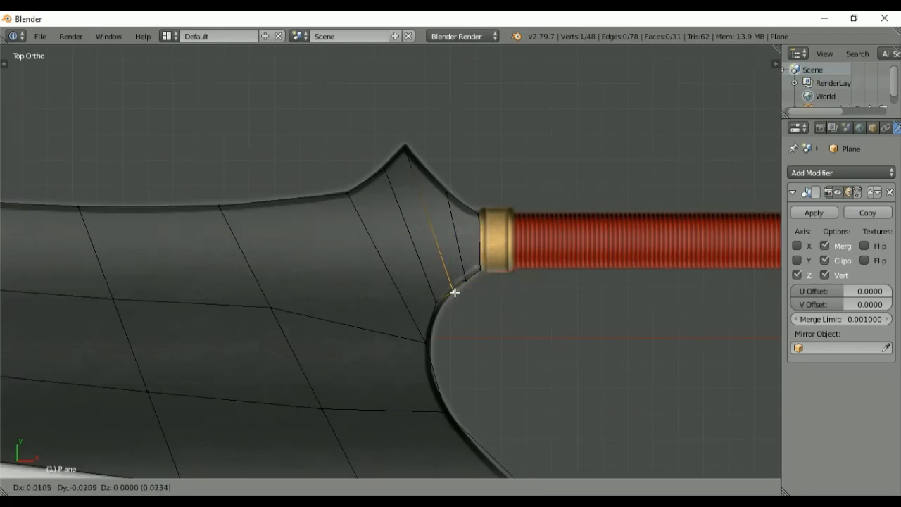
left_click(455, 292)
right_click(433, 300)
key("g")
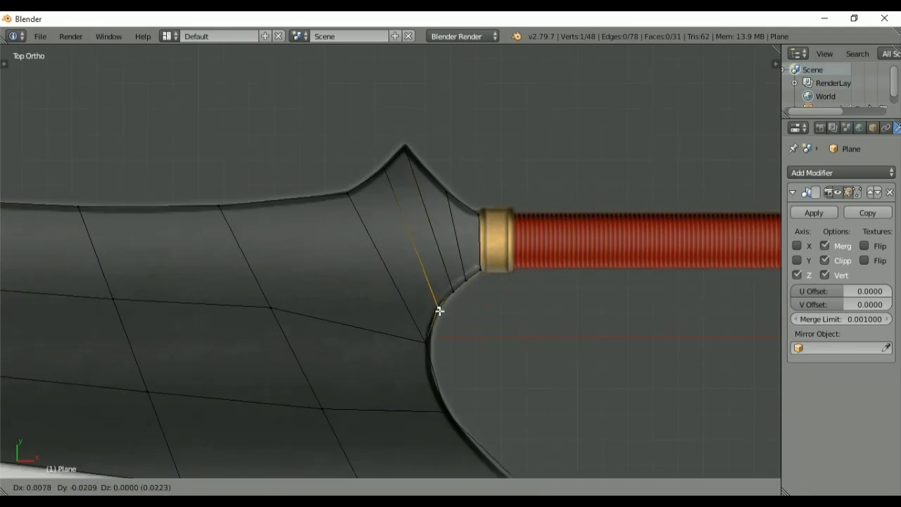
left_click(439, 311)
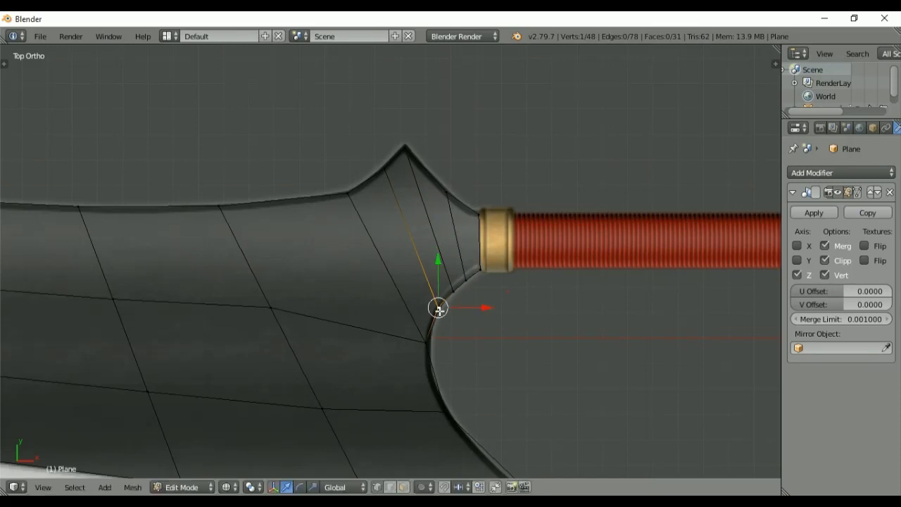
scroll(461, 316, "down", 3)
middle_click_drag(458, 354, 653, 230)
right_click(476, 316, "alt")
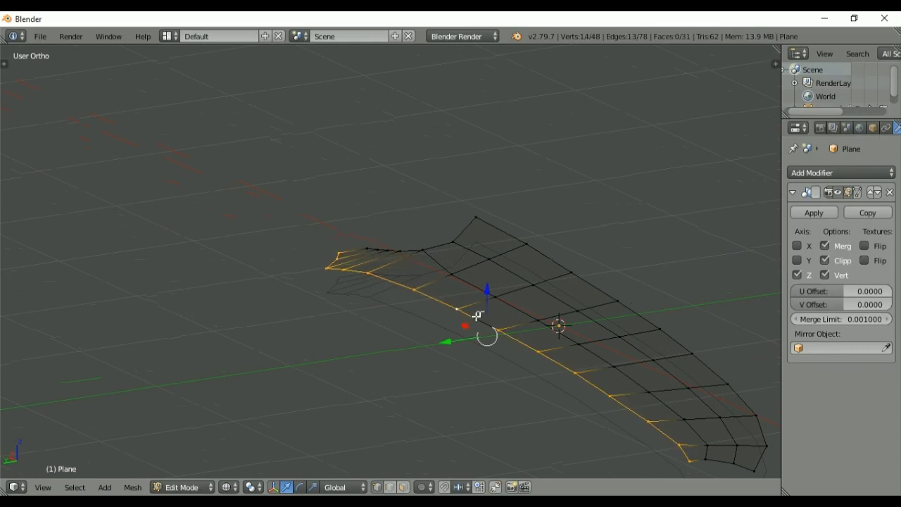
key("KP_7")
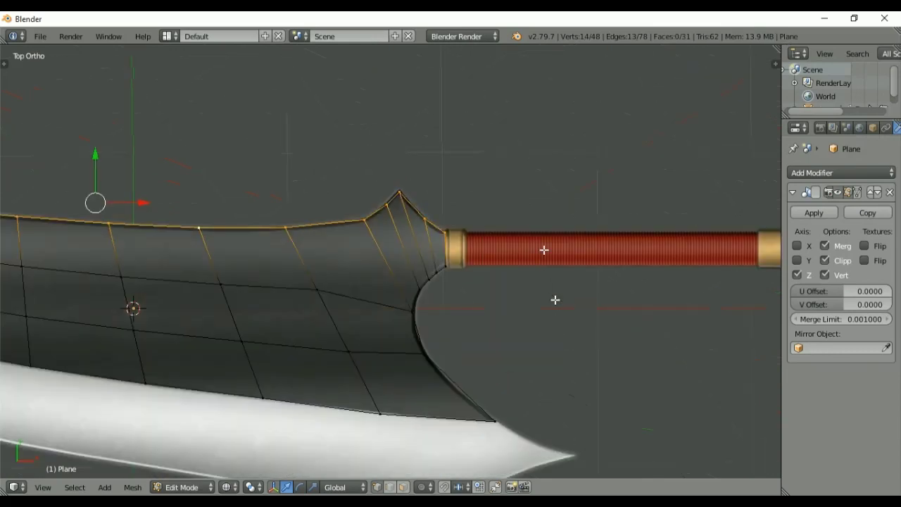
scroll(557, 239, "down", 2)
middle_click_drag(533, 267, 647, 282, "shift")
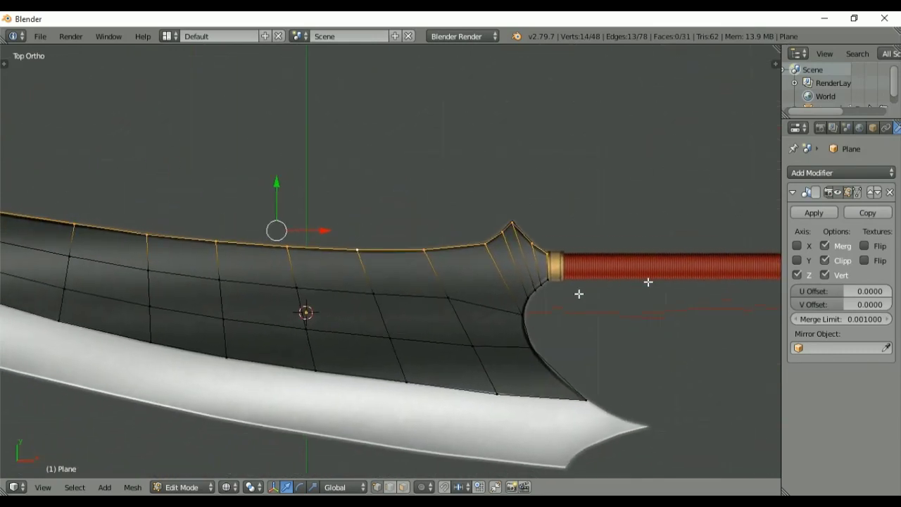
right_click(539, 347, "alt+shift")
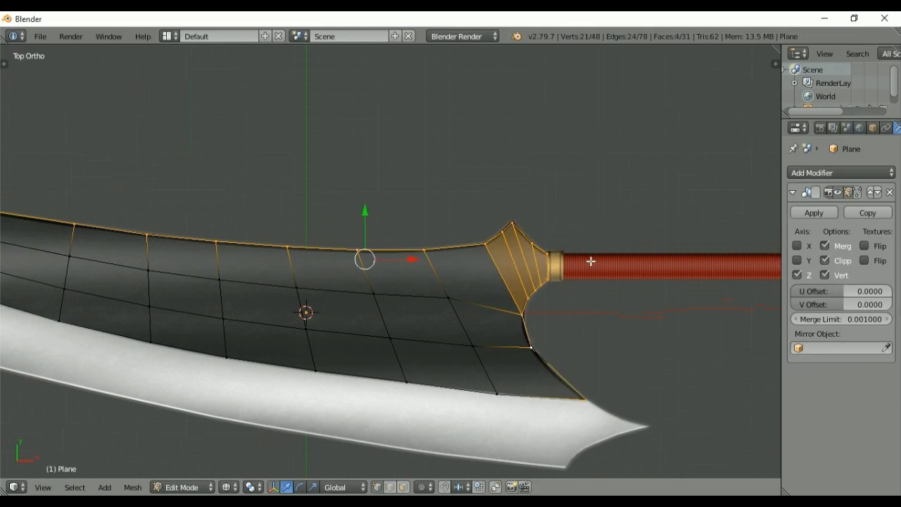
scroll(497, 328, "down", 3)
right_click(504, 335, "alt+shift")
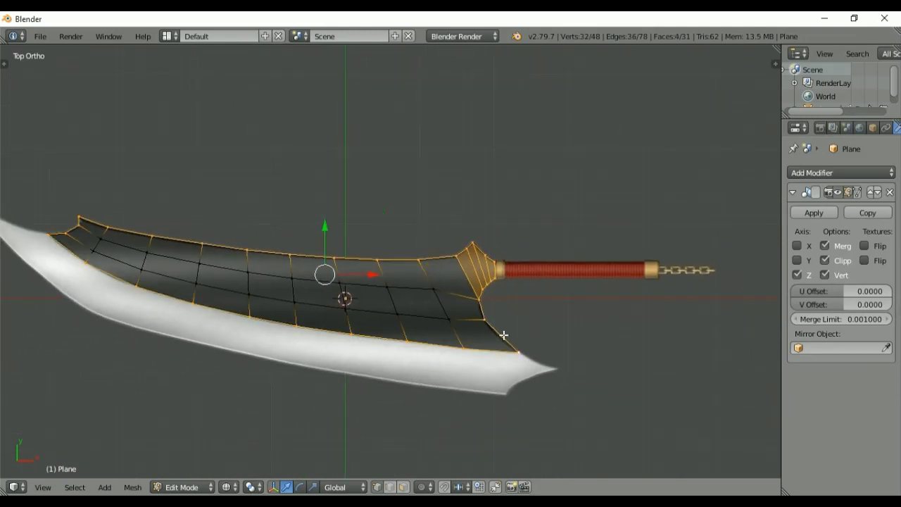
key("a")
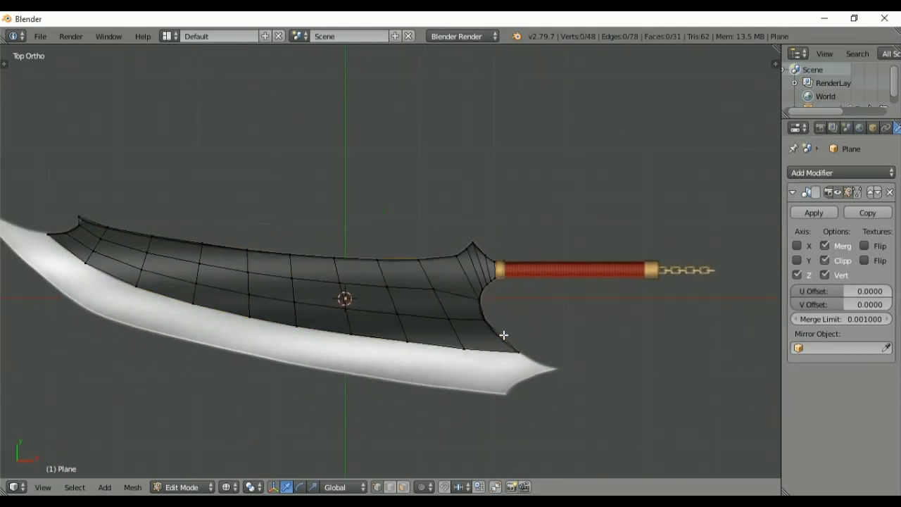
right_click(482, 294, "alt")
right_click(442, 257, "alt+shift")
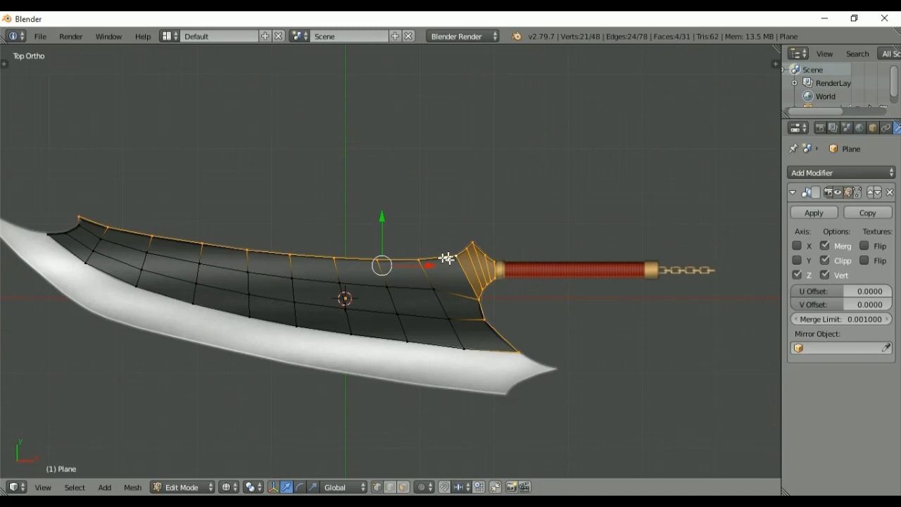
- Select the edge loop along the blade's back and spike and extrude it about 0.3 downward along the Z axis
right_click(448, 257, "alt")
right_click(449, 256, "alt")
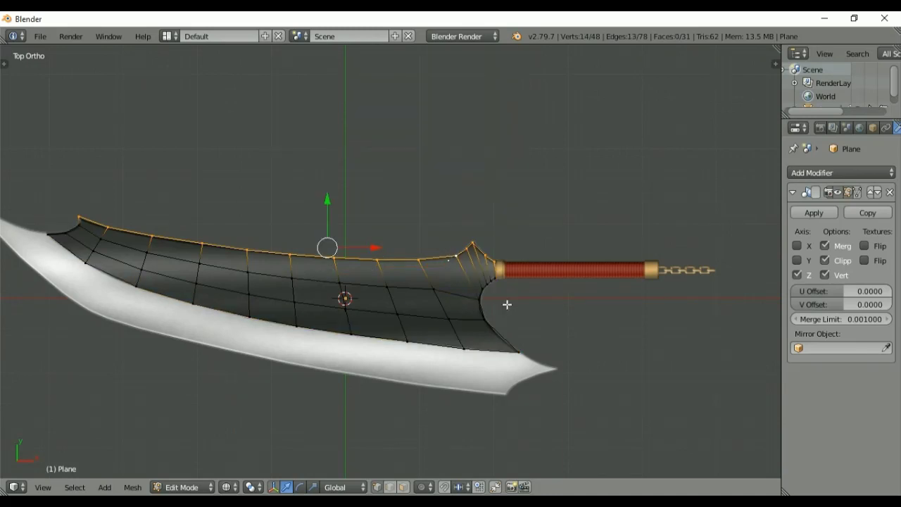
key("KP_3")
middle_click_drag(476, 296, 383, 334)
key("e")
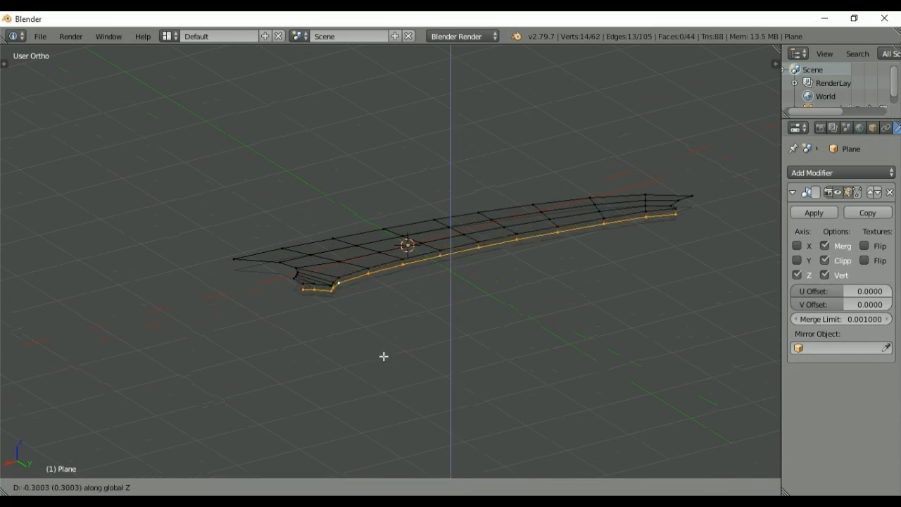
left_click(382, 359)
left_click(383, 361)
- Extrude the concave handle-side edge loop downward along the Z axis to form its side wall
middle_click_drag(336, 324, 462, 348)
right_click(374, 325, "alt")
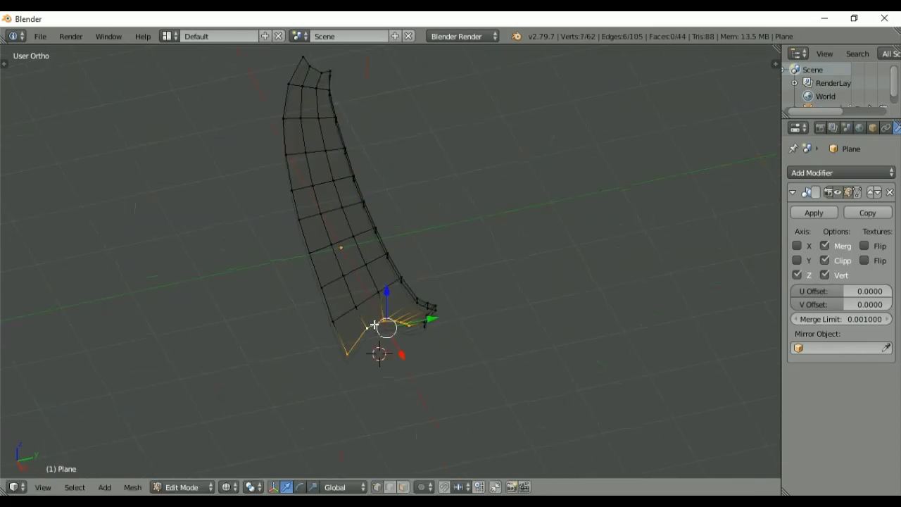
key("e")
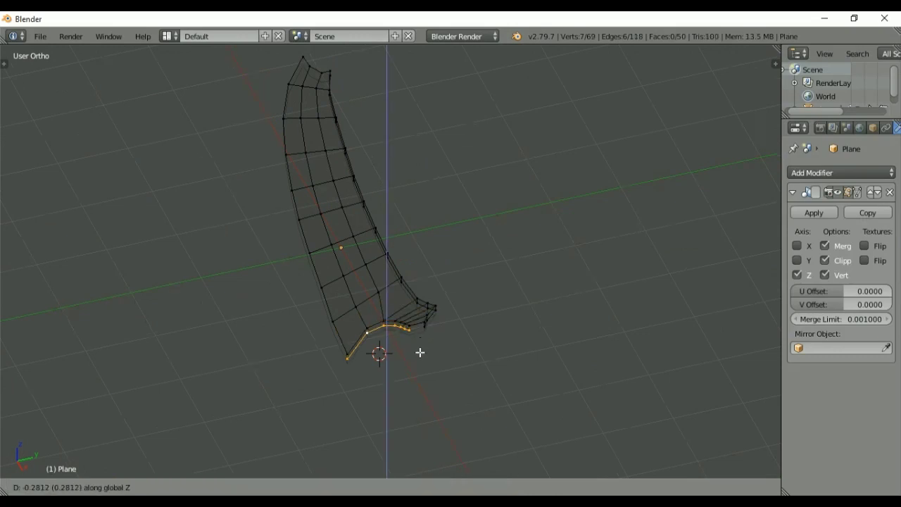
left_click(419, 363)
middle_click_drag(524, 209, 286, 164)
middle_click_drag(481, 282, 589, 281)
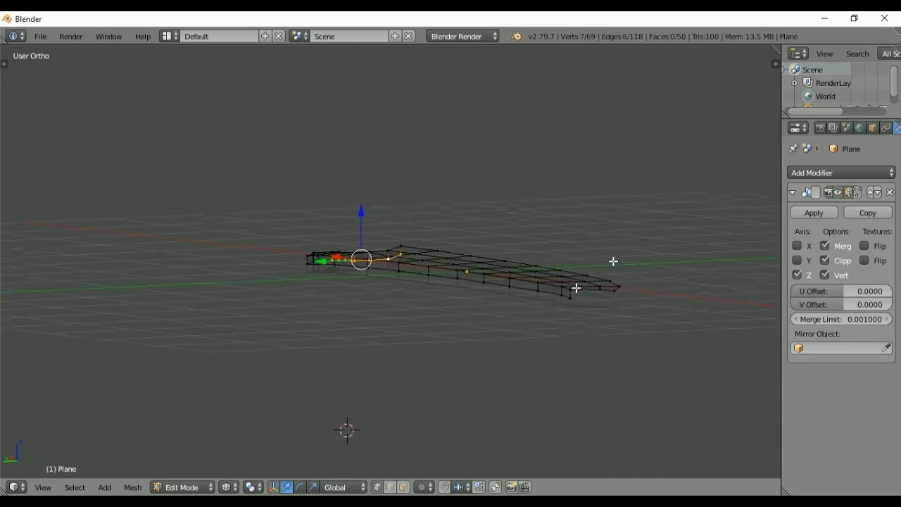
- Extrude the edge loop across the blade's tip end downward along the Z axis to form its side wall
right_click(576, 288, "alt")
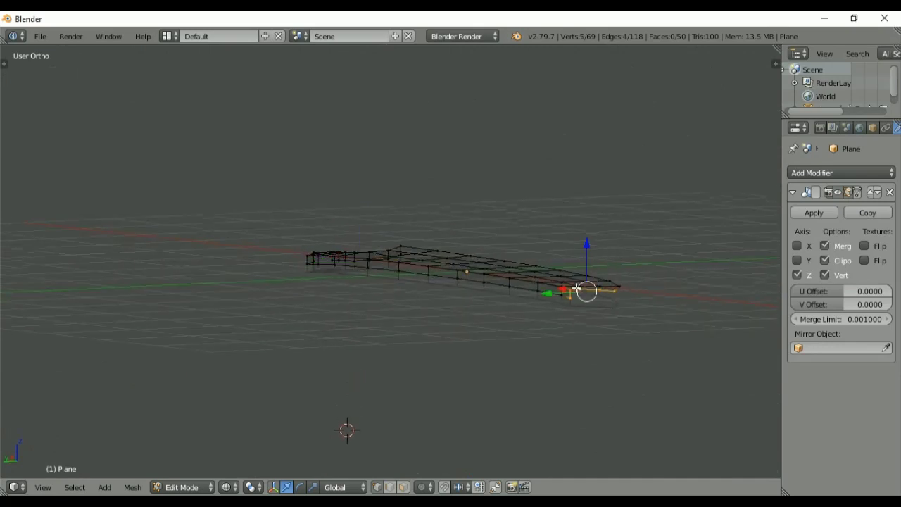
right_click(570, 296, "shift")
key("e")
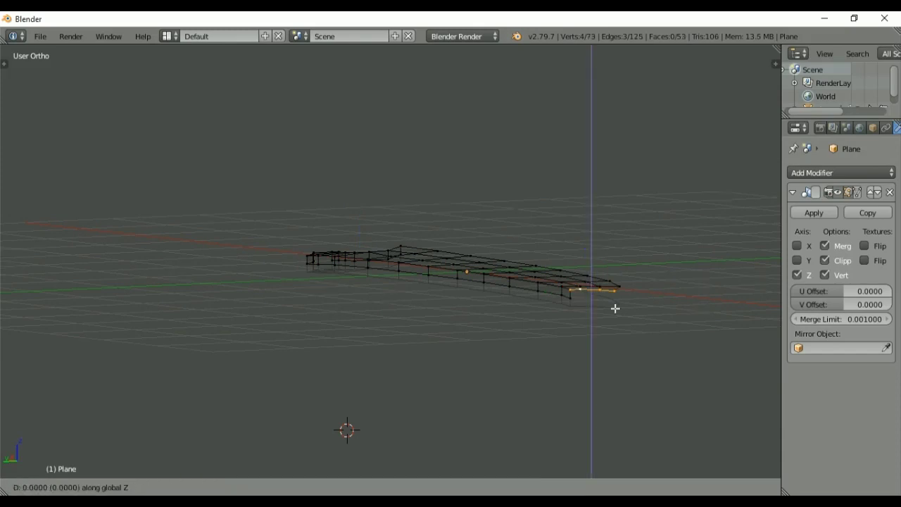
right_click(613, 346)
- Select the whole blade mesh and remove its duplicate vertices
key("a")
key("a")
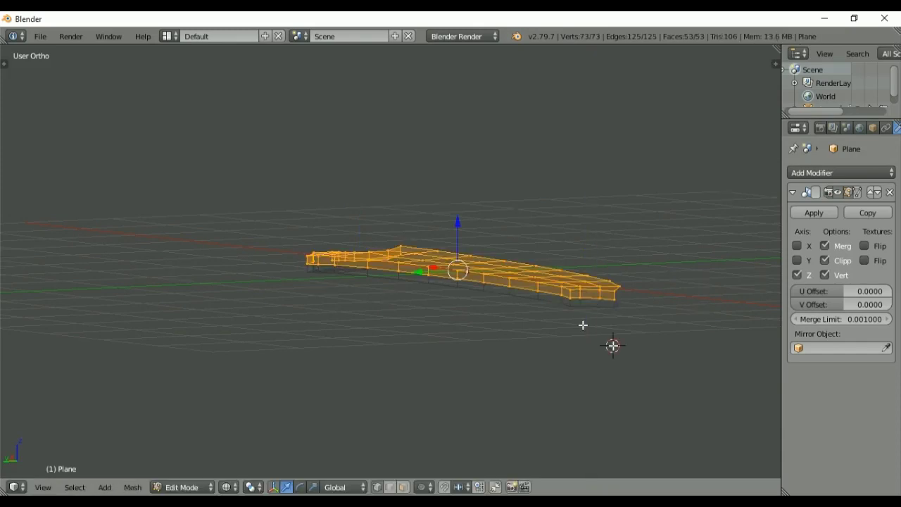
key("w")
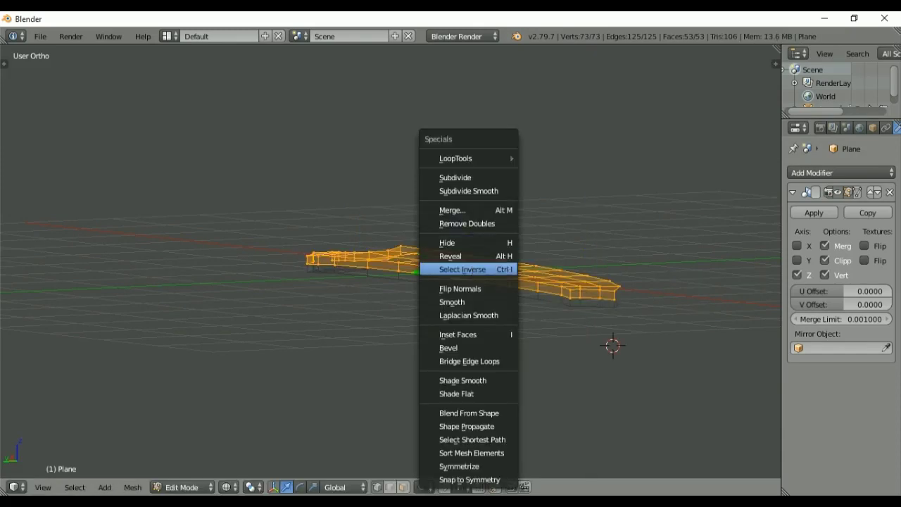
left_click(477, 224)
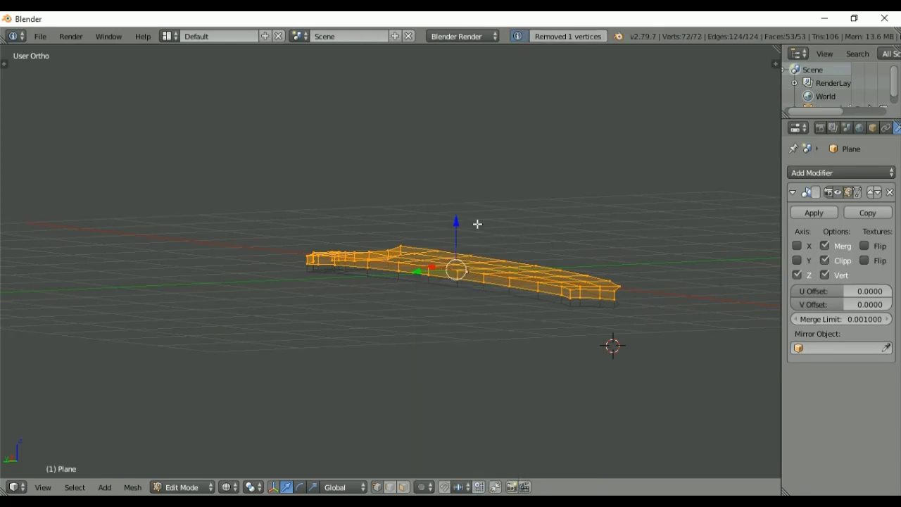
- Select the upper edge loop along the blade's back and spike and edge-slide it inward to create a narrow bevel
key("KP_7")
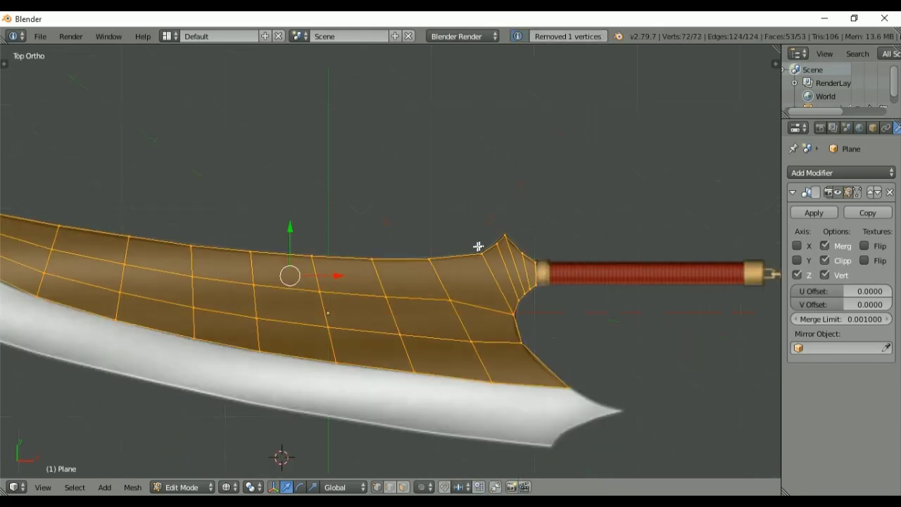
right_click(464, 258, "alt")
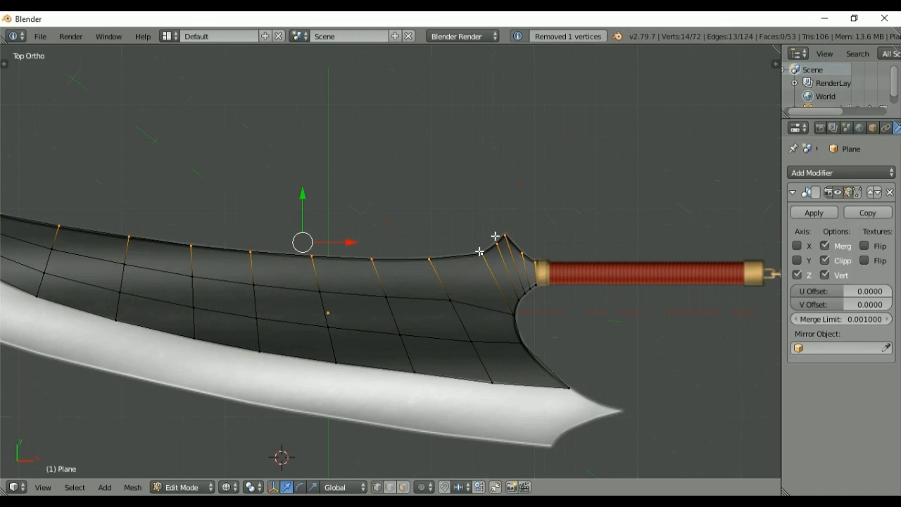
middle_click_drag(519, 227, 500, 250)
key("KP_7")
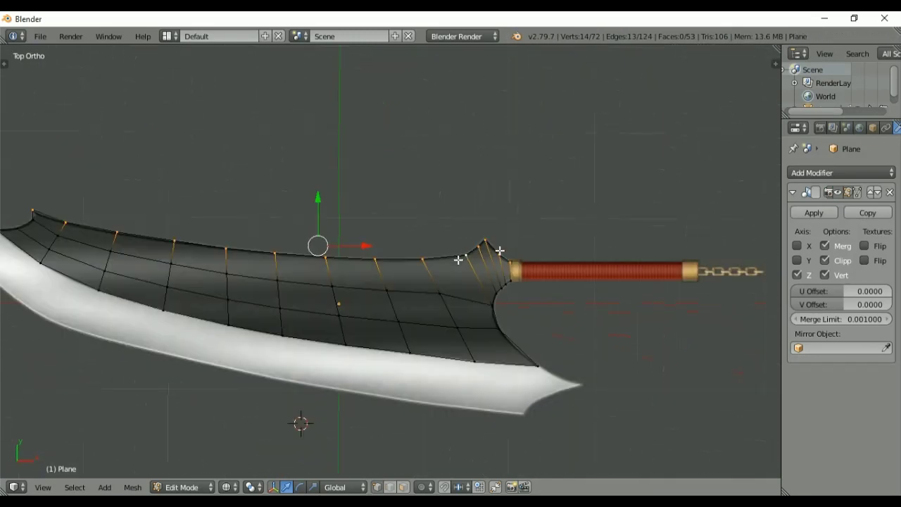
key("g")
key("g")
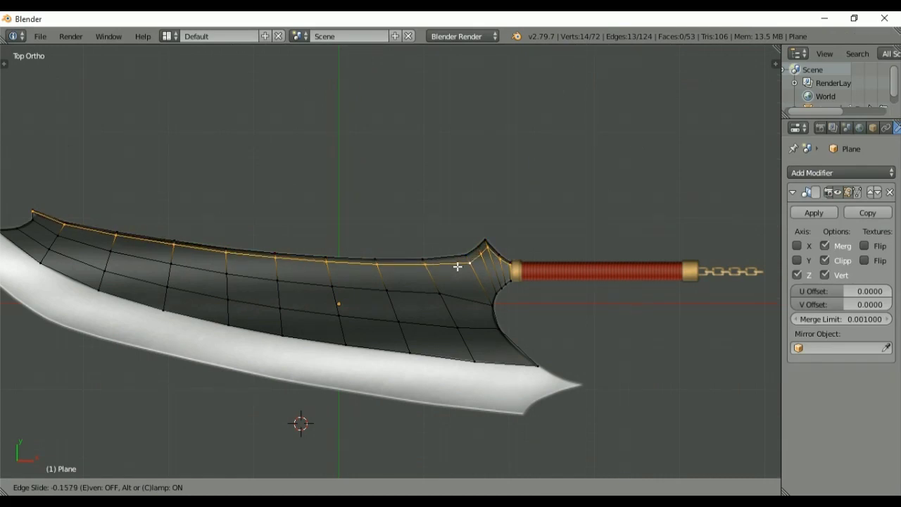
left_click(458, 269)
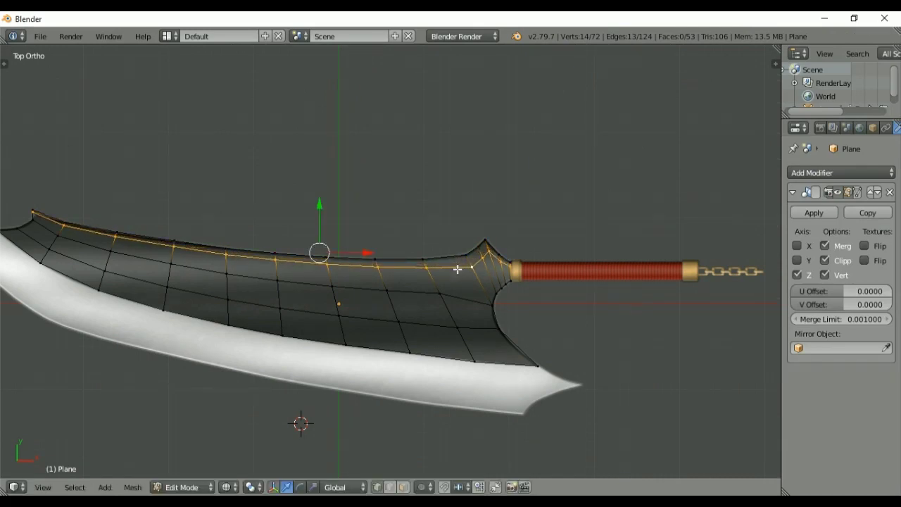
- Select the complete concave handle-side edge loop and edge-slide it inward by about 0.20 to bevel that border
right_click(519, 347, "alt")
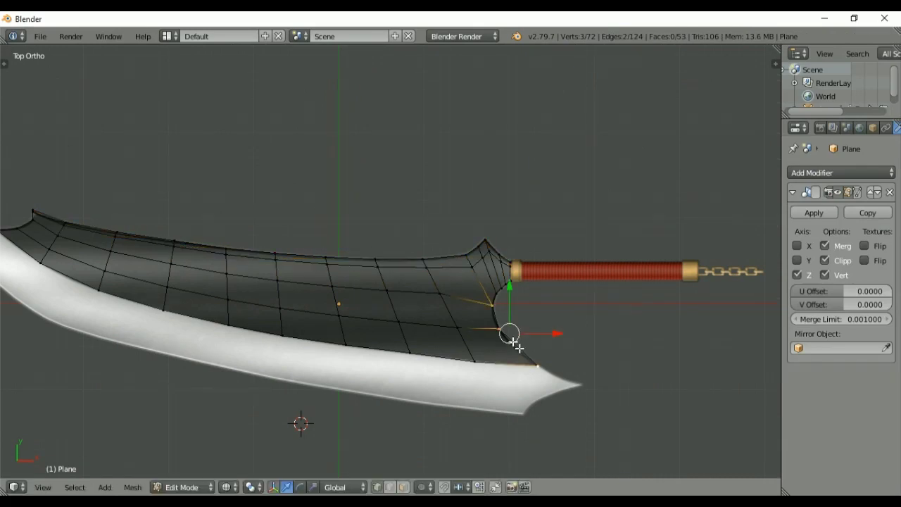
key("z")
middle_click_drag(574, 352, 481, 420)
scroll(493, 399, "up", 3)
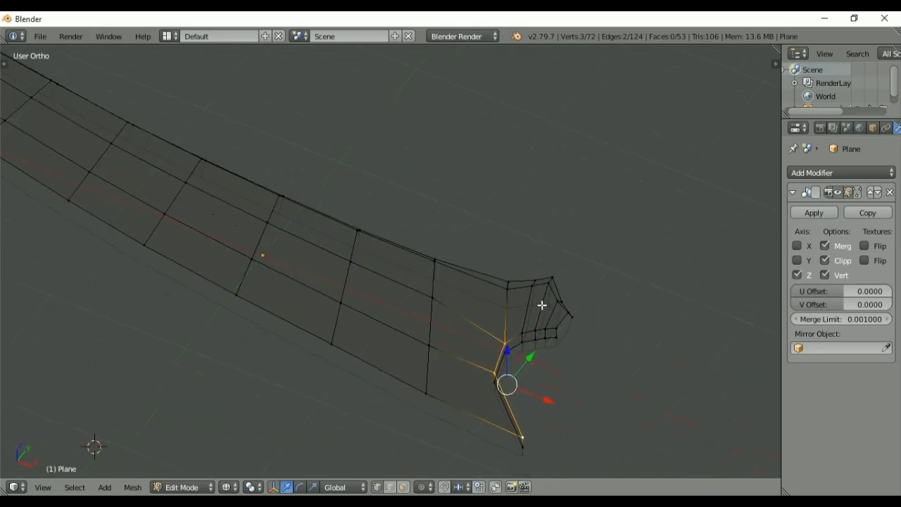
right_click(532, 332, "alt+shift")
key("z")
key("KP_7")
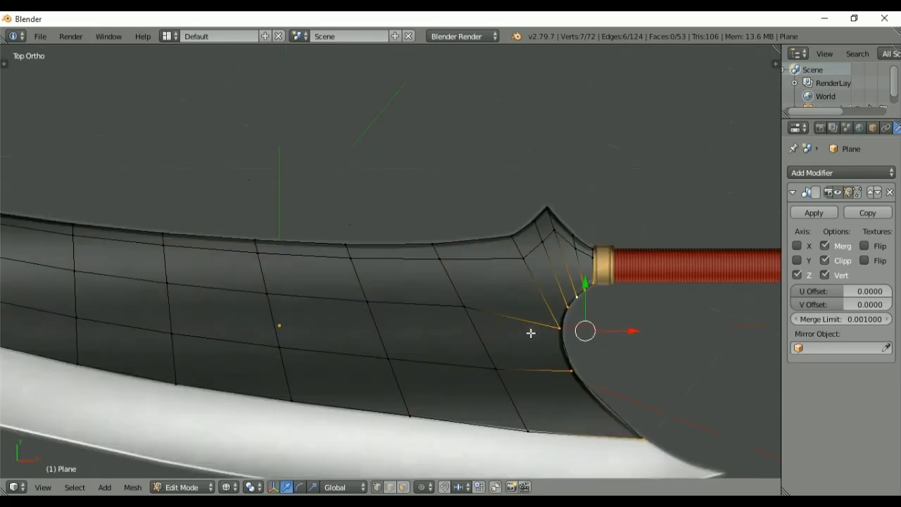
key("g")
key("g")
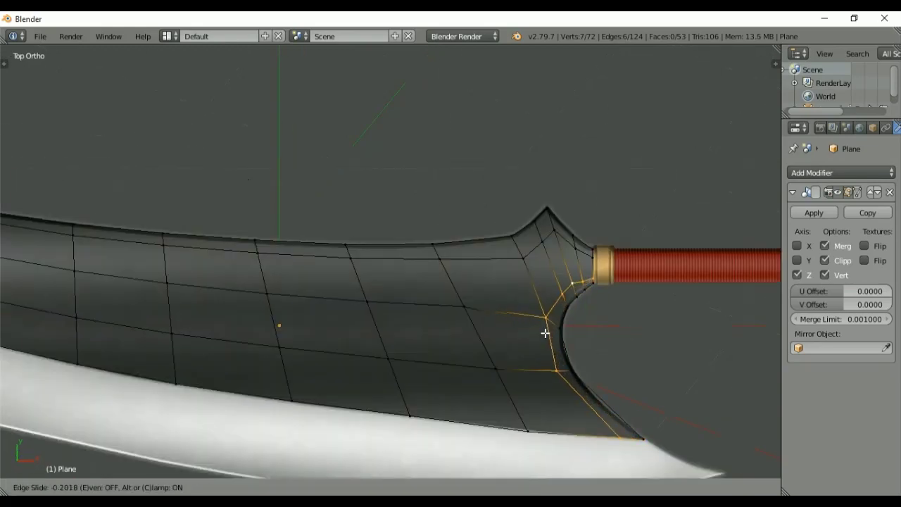
left_click(545, 332)
- Examine the blade's bevelled back and tip end in Object Mode from several angles
key("Tab")
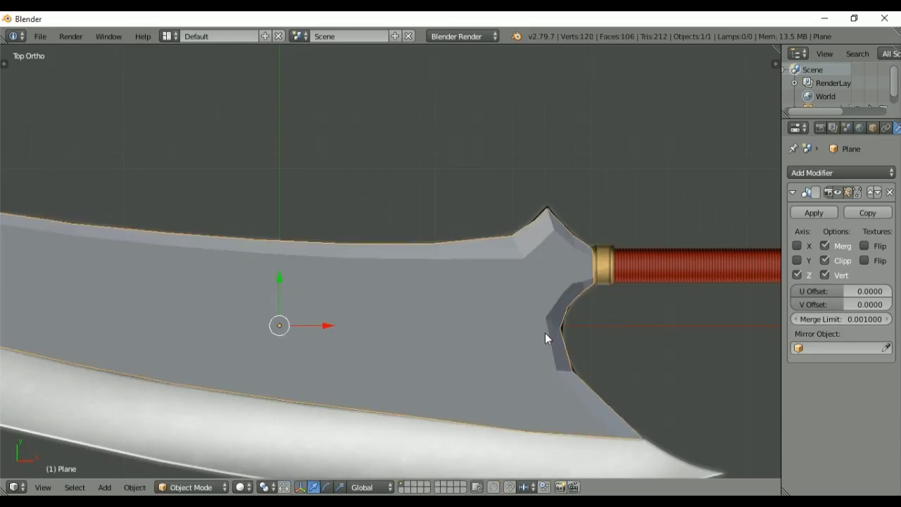
scroll(620, 223, "down", 4)
middle_click_drag(478, 329, 632, 238)
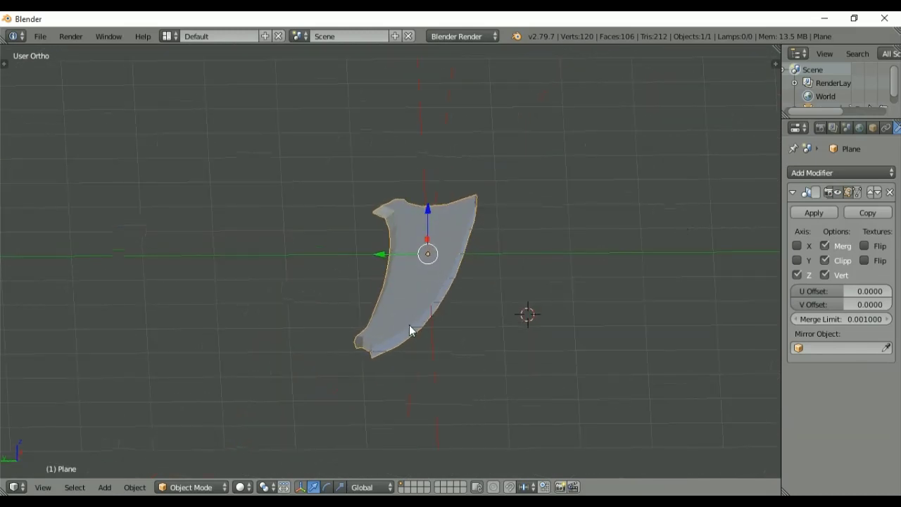
middle_click_drag(413, 328, 466, 317)
scroll(467, 316, "up", 5)
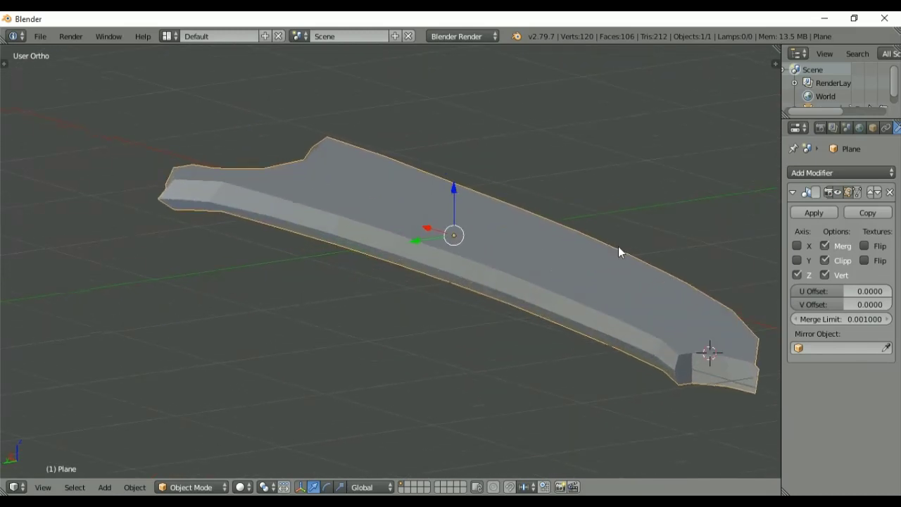
scroll(463, 229, "up", 4)
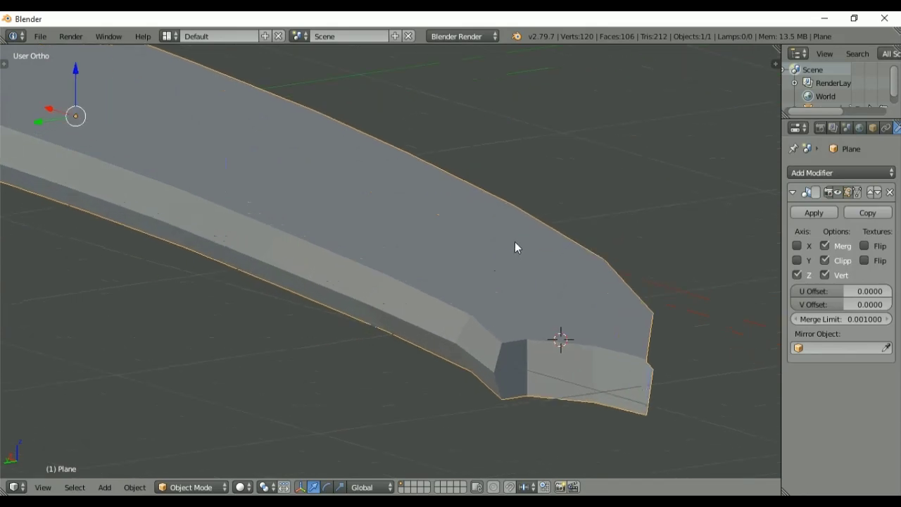
middle_click_drag(517, 324, 493, 295)
middle_click_drag(422, 215, 428, 239)
- Select the three upper vertices along the tip end's side wall and lower them about 0.03 along the Z axis
key("Tab")
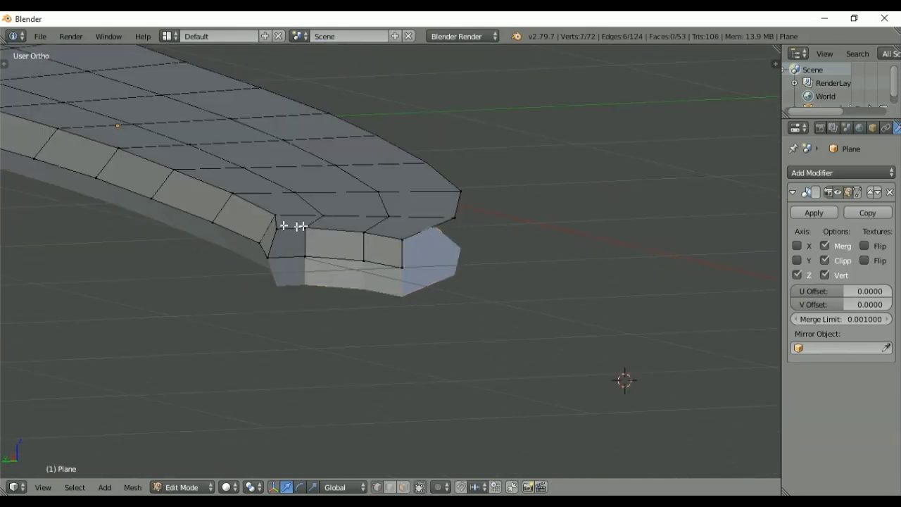
right_click(307, 229)
right_click(399, 240, "shift")
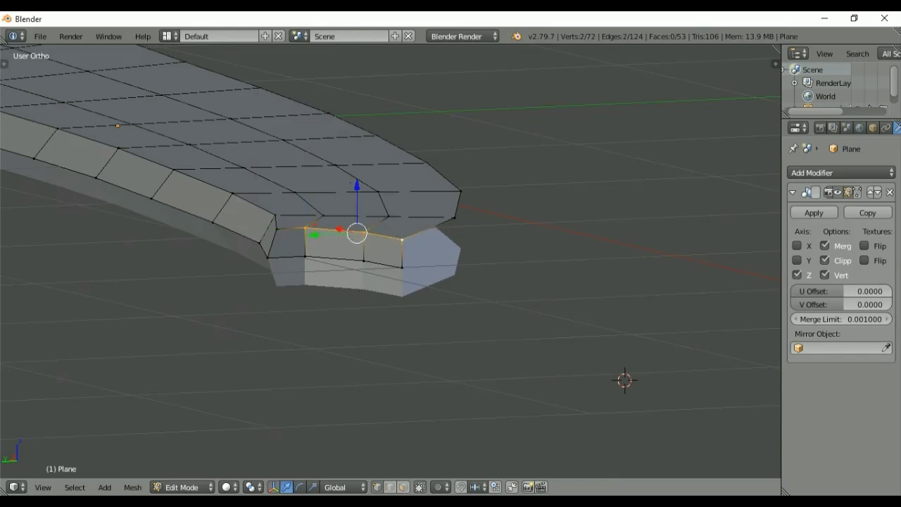
key("g")
key("z")
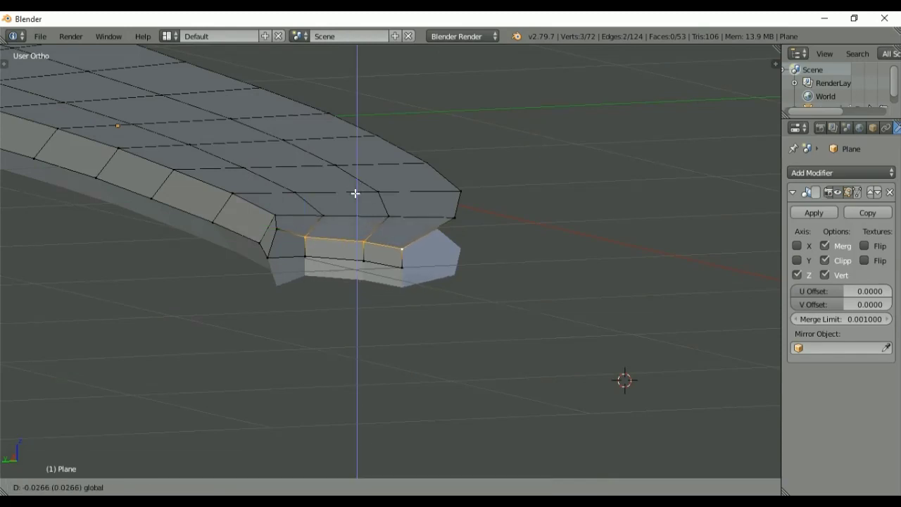
left_click(356, 193)
- Lower the neighbouring corner vertex at the tip-end spike about 0.04 along the Z axis and return to Object Mode
right_click(277, 230)
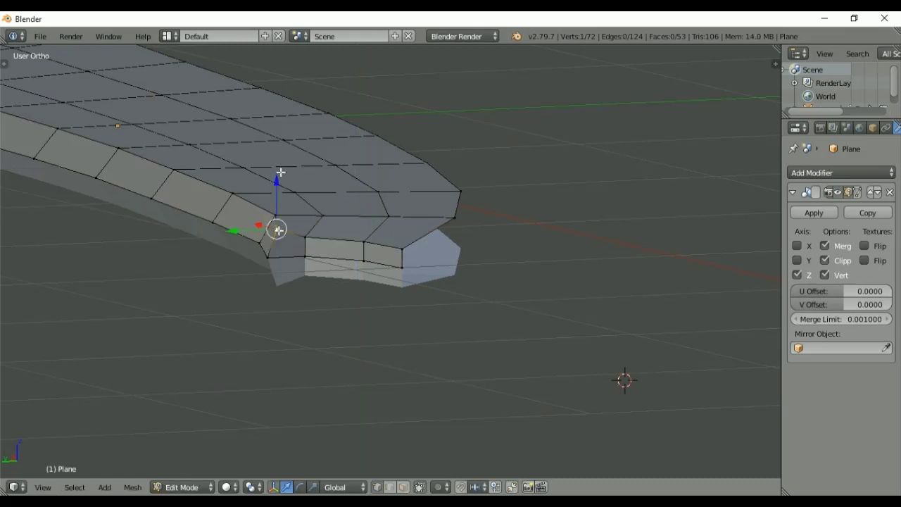
key("g")
key("z")
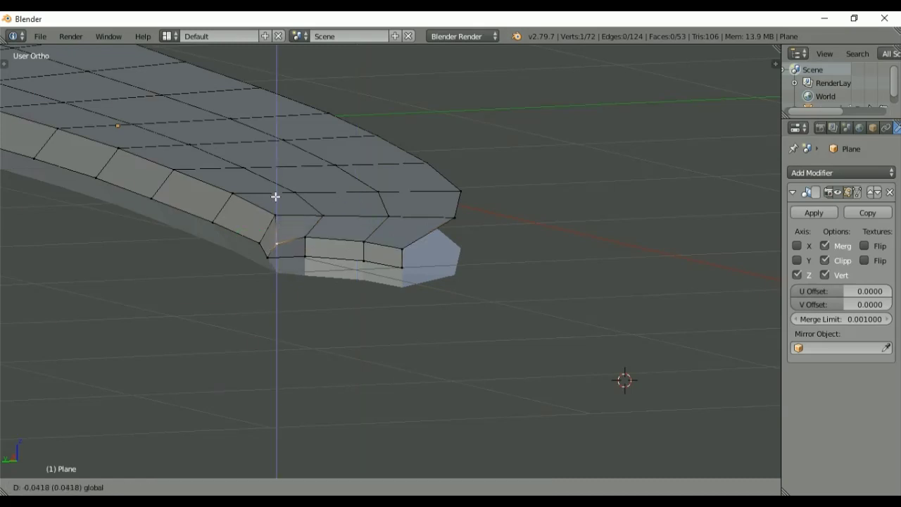
left_click(276, 197)
key("Tab")
- Extrude the dark section's lower border edge loop across the white cutting edge to the reference's lower outline in top view
key("KP_7")
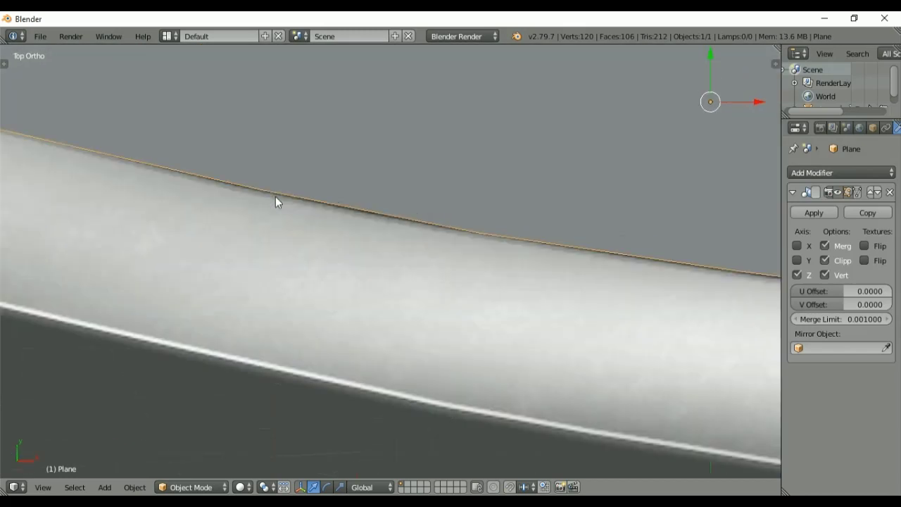
scroll(275, 201, "down", 8)
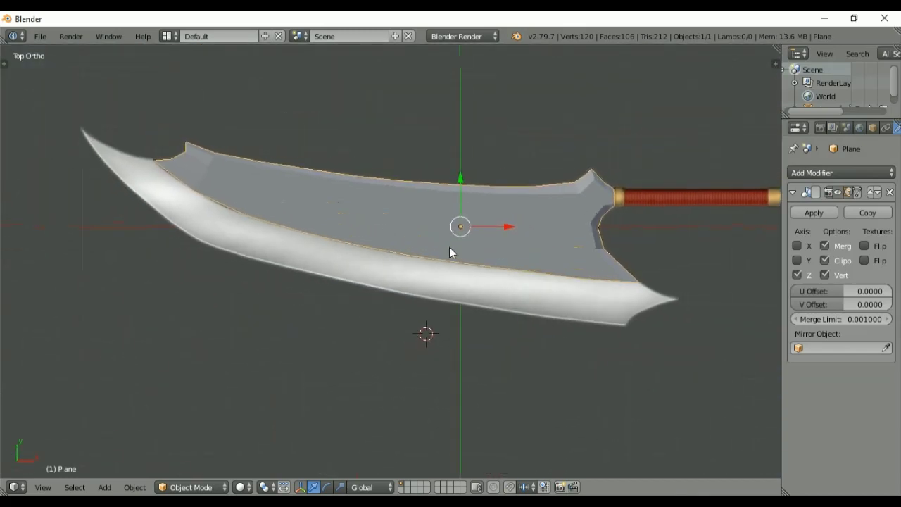
key("Tab")
right_click(539, 270, "alt")
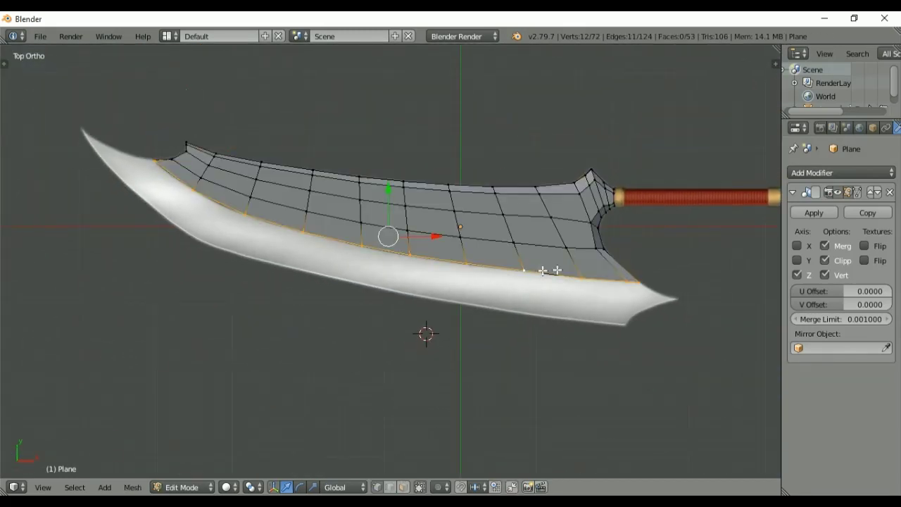
key("e")
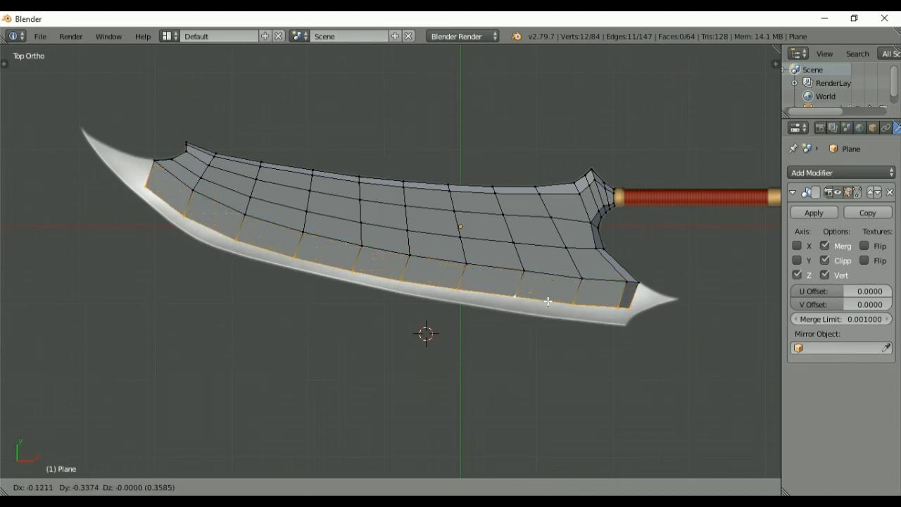
left_click(542, 312)
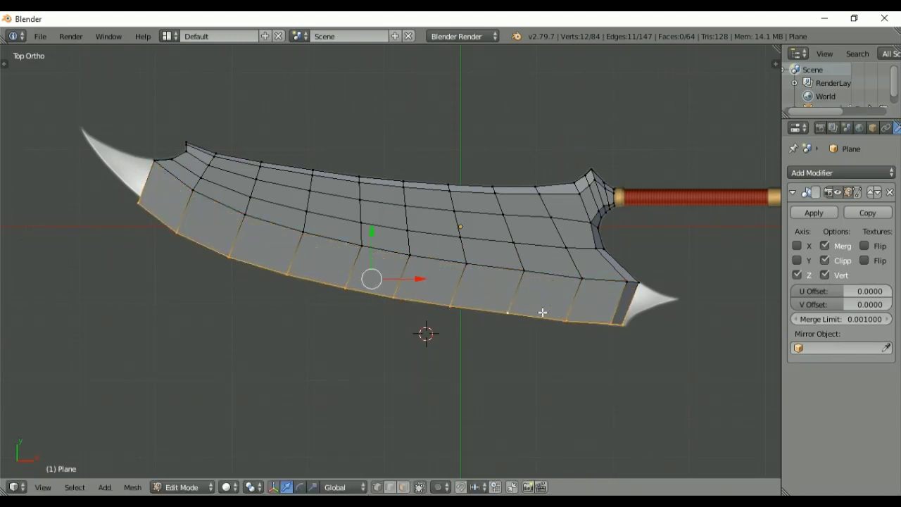
- Reveal the reference through the mesh and move the last handle-side vertex onto the white edge's lower corner
key("alt+z")
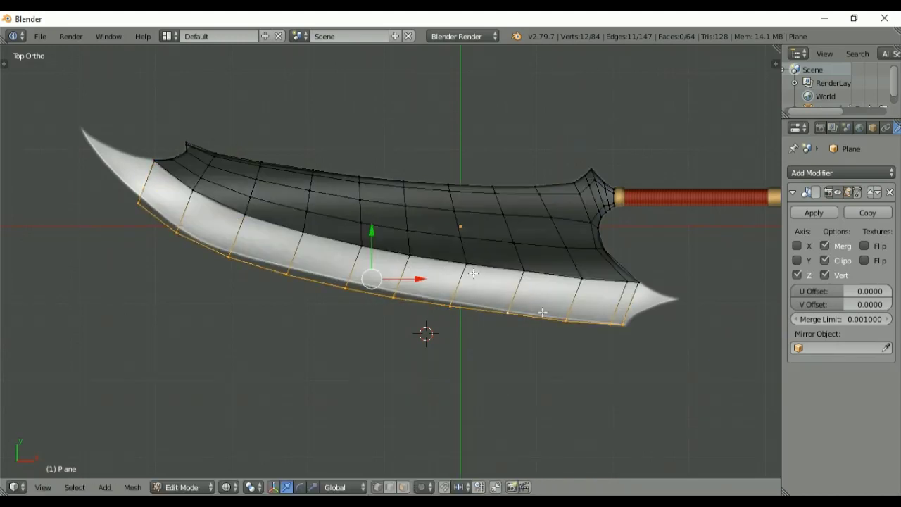
right_click(622, 326)
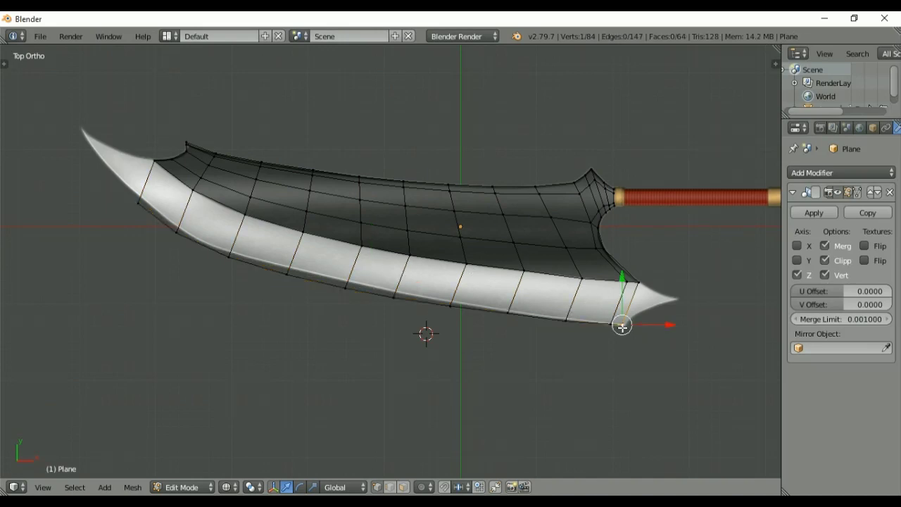
key("g")
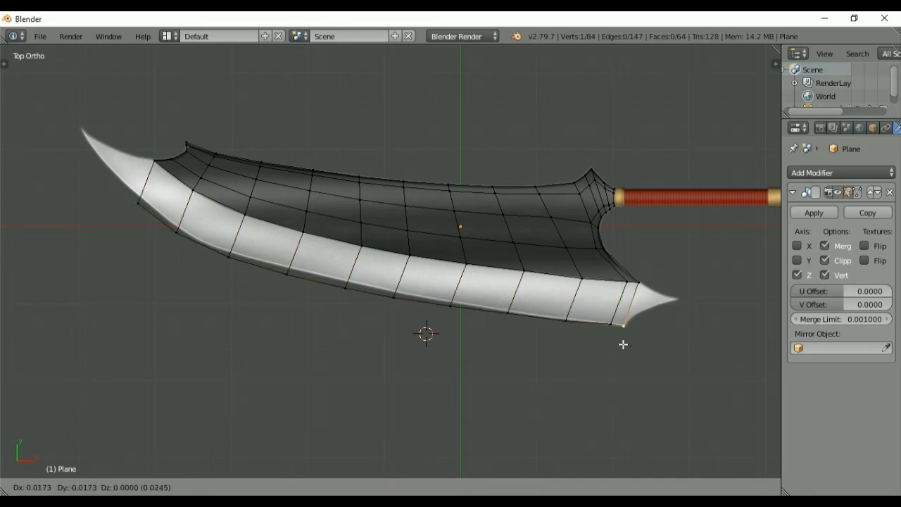
left_click(624, 344)
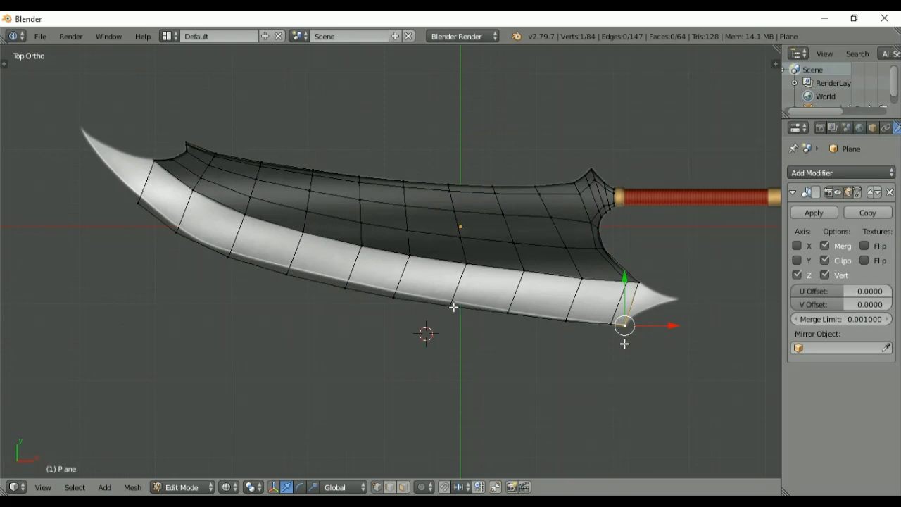
- Slide the three lower-border vertices nearest the handle-side corner along their cross edges onto the white edge's lower outline
right_click(569, 331)
key("shift+v")
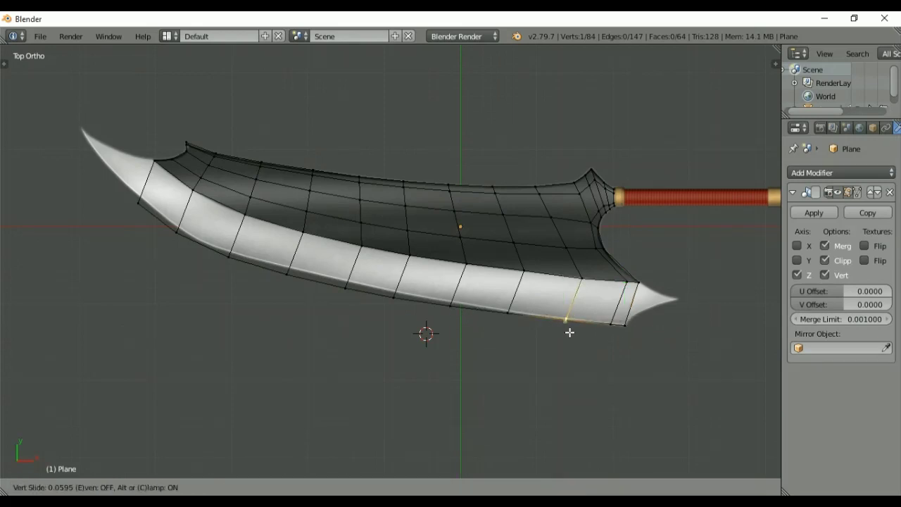
left_click(570, 331)
right_click(509, 342)
key("shift+v")
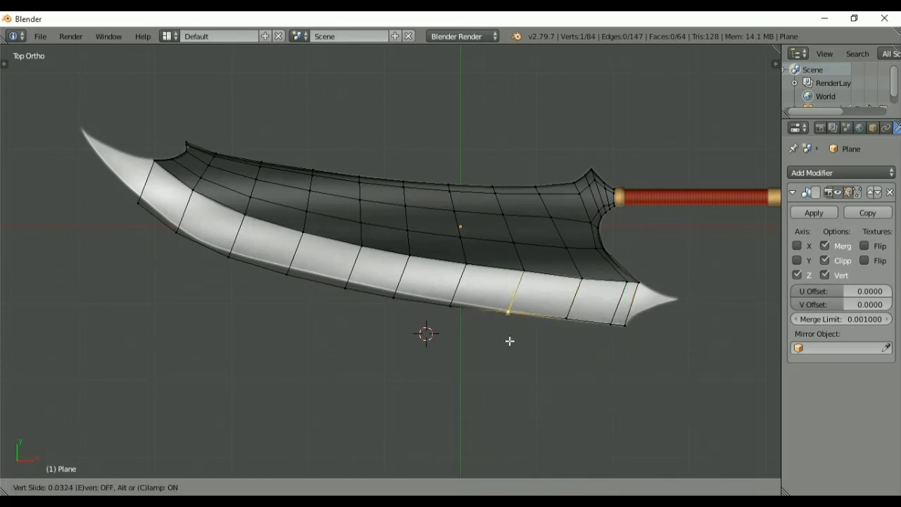
left_click(510, 340)
key("shift+v")
left_click(510, 342)
right_click(454, 307)
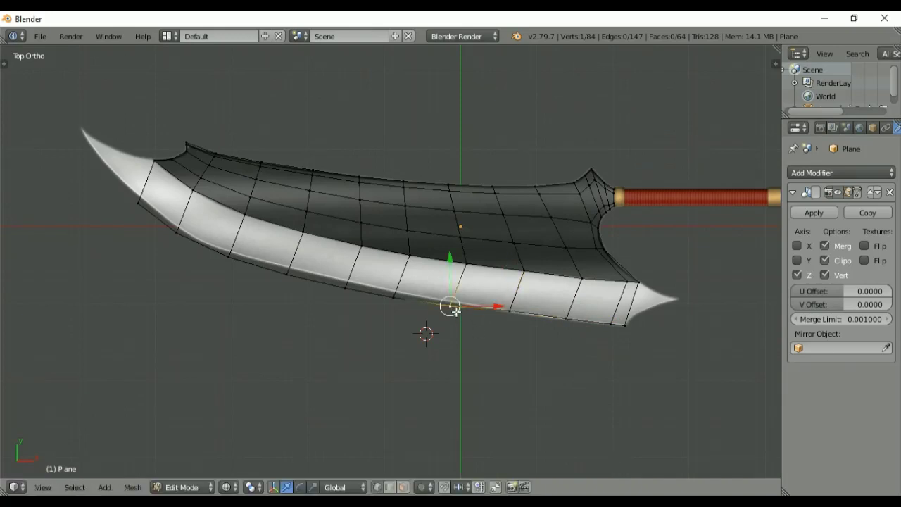
key("shift+v")
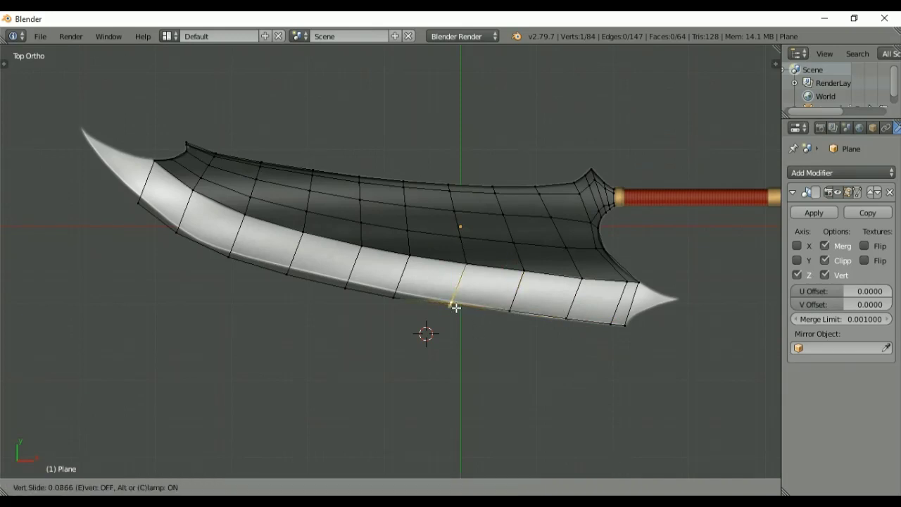
left_click(456, 307)
- Slide the three lower-border vertices along the blade's middle up their cross edges to match the reference's lower outline
right_click(400, 297)
key("shift+v")
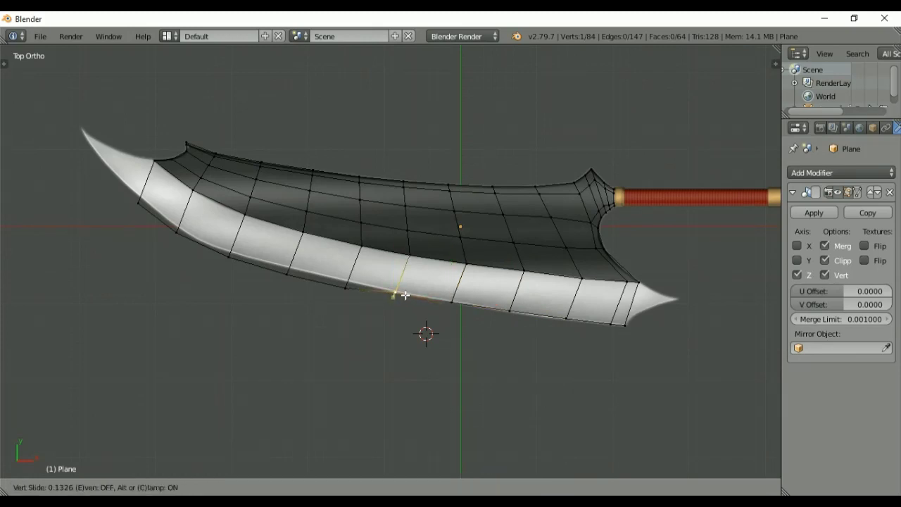
left_click(394, 294)
right_click(346, 288)
key("shift+v")
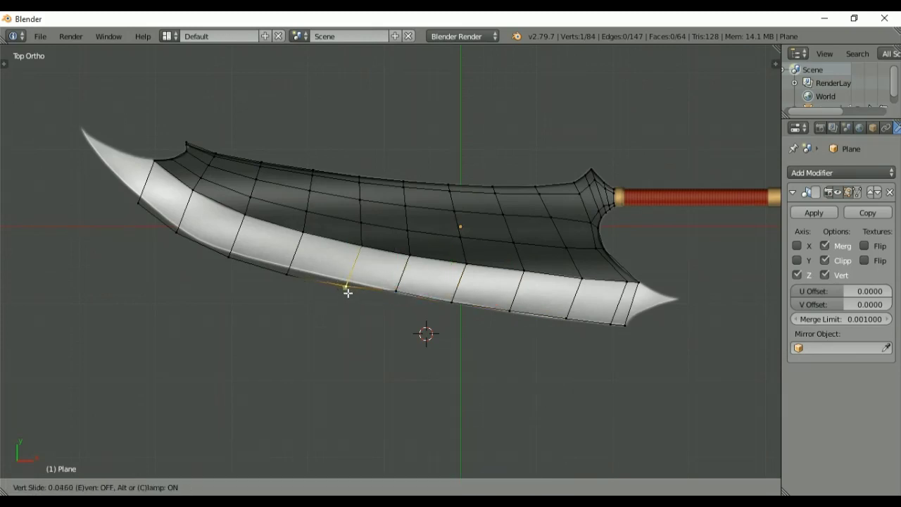
left_click(348, 289)
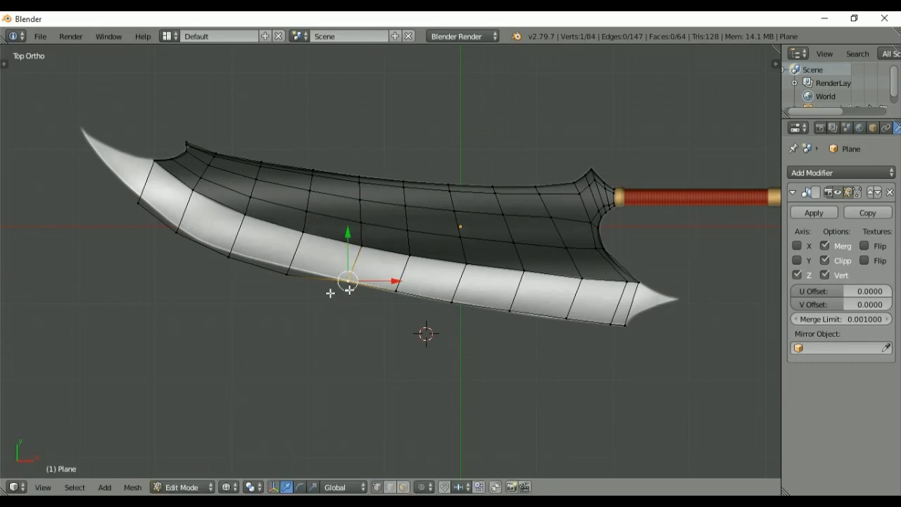
right_click(289, 274)
key("shift+v")
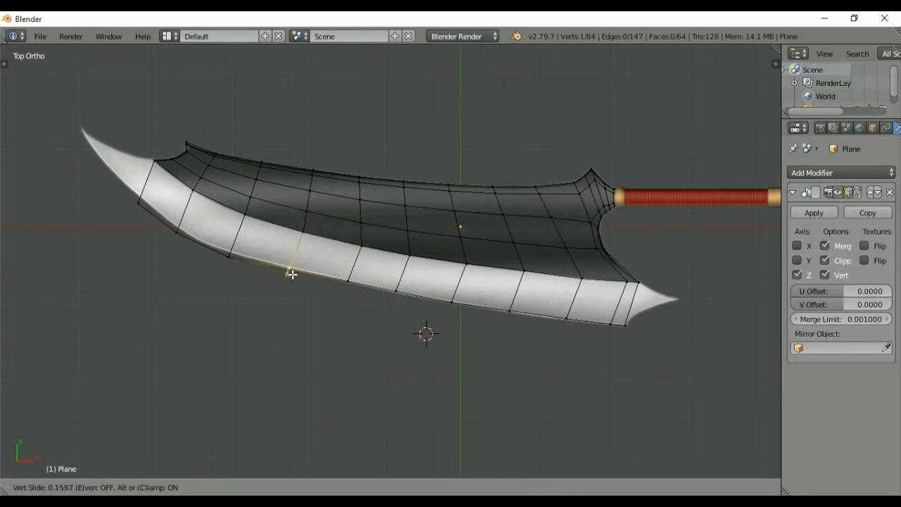
left_click(292, 274)
- Fit the remaining lower-border vertices towards the tip to the curved outline of the white cutting edge
right_click(238, 274)
key("shift+v")
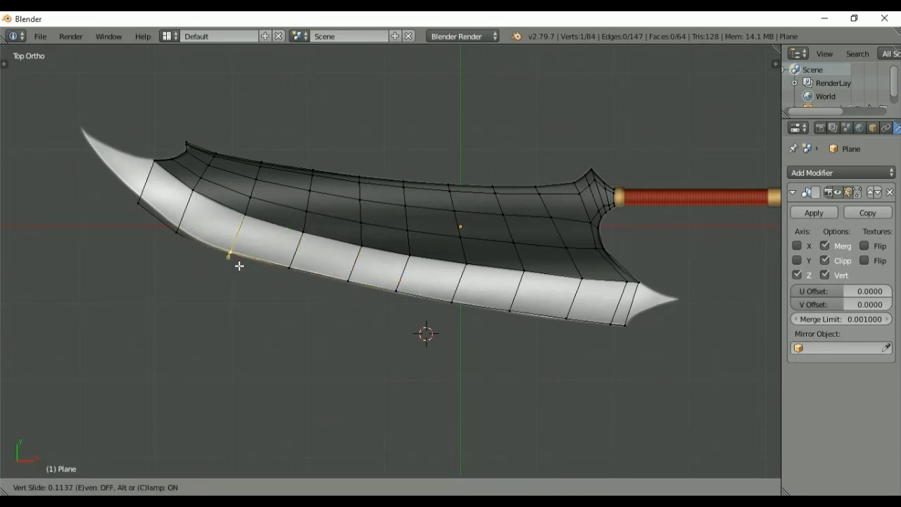
left_click(237, 263)
right_click(177, 233)
key("shift+v")
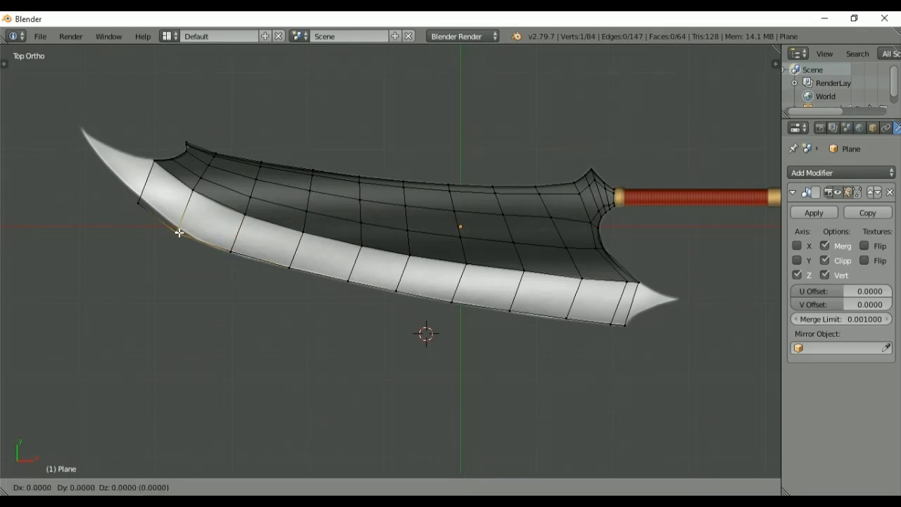
left_click(194, 236)
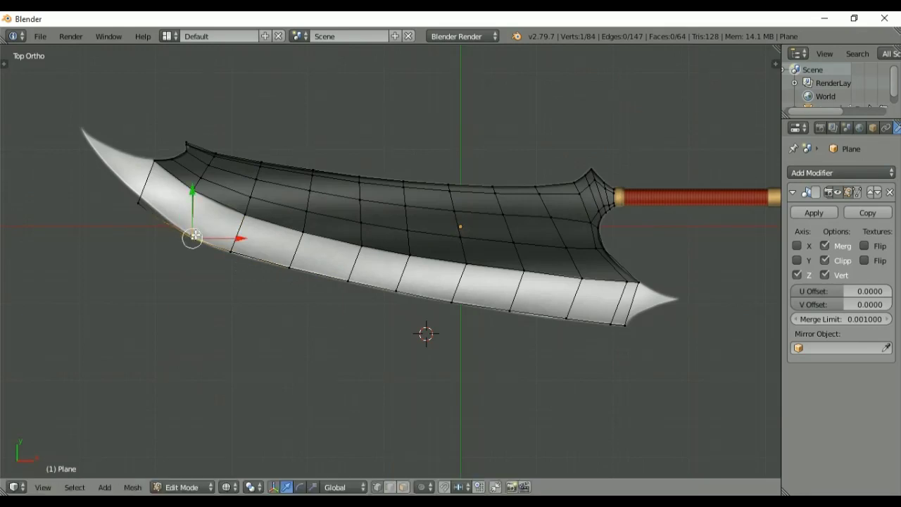
right_click(152, 202)
key("g")
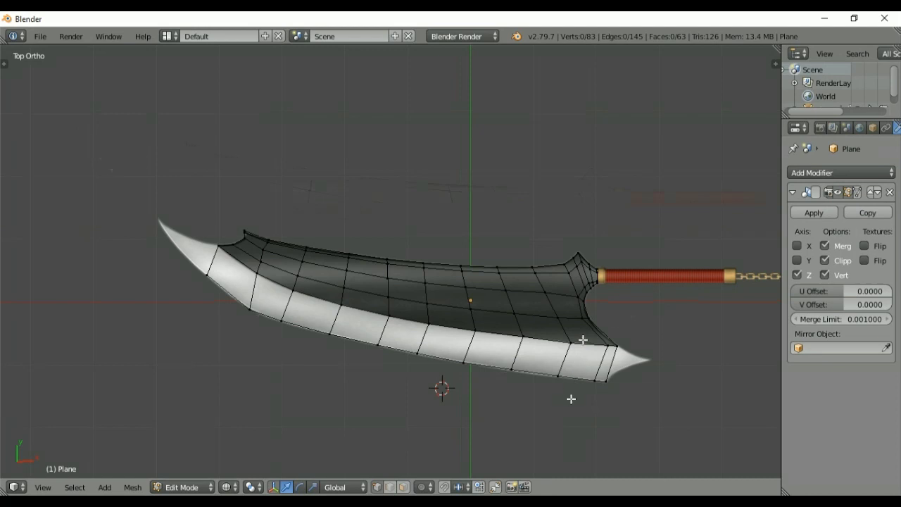
- Select the cutting edge's whole lower border loop and lower it along the Z axis to the mirror plane in solid view
right_click(572, 375, "alt")
key("alt+z")
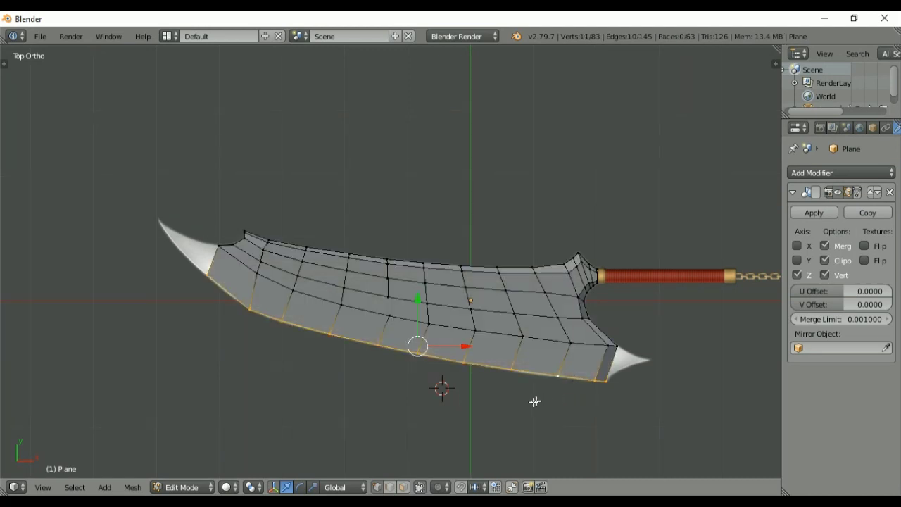
mouse_move(528, 414)
middle_mouse_down()
mouse_move(547, 322)
mouse_move(570, 269)
mouse_move(546, 314)
middle_mouse_up()
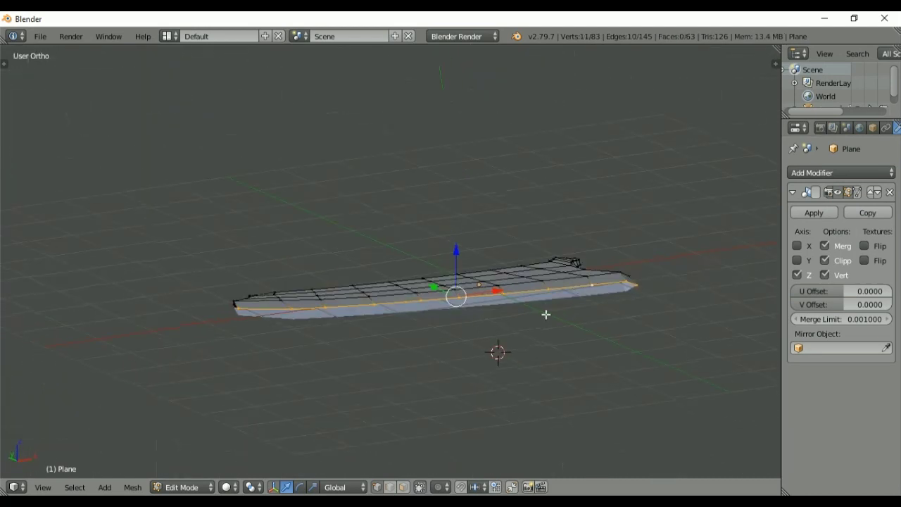
scroll(449, 380, "up", 4)
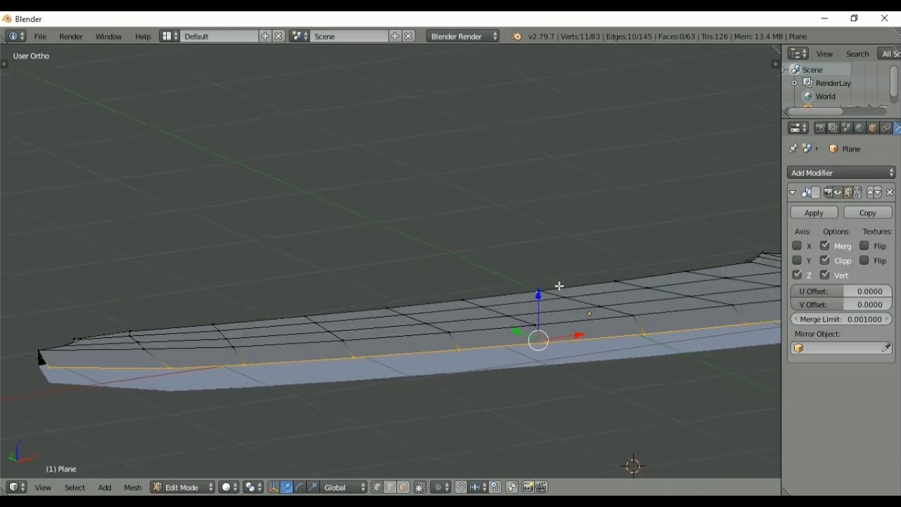
key("g")
key("z")
left_click(536, 321)
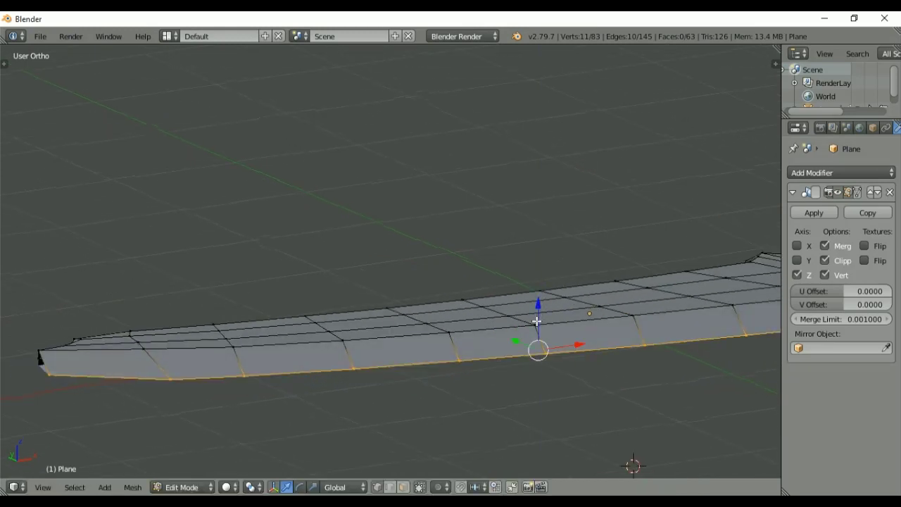
- Extrude the cutting edge's tip-side end twice along the white tip in top view, by about 0.45 and 0.28
key("KP_7")
scroll(642, 215, "down", 2)
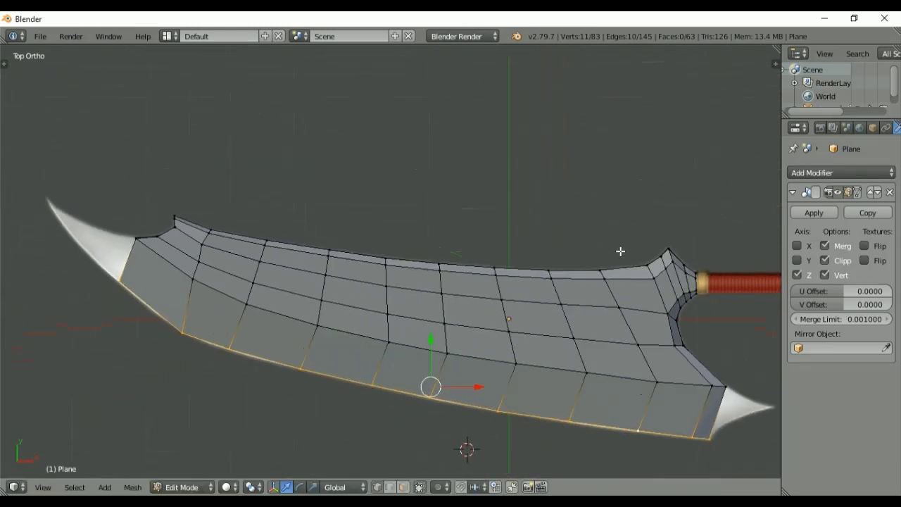
scroll(605, 252, "down", 1, "ctrl")
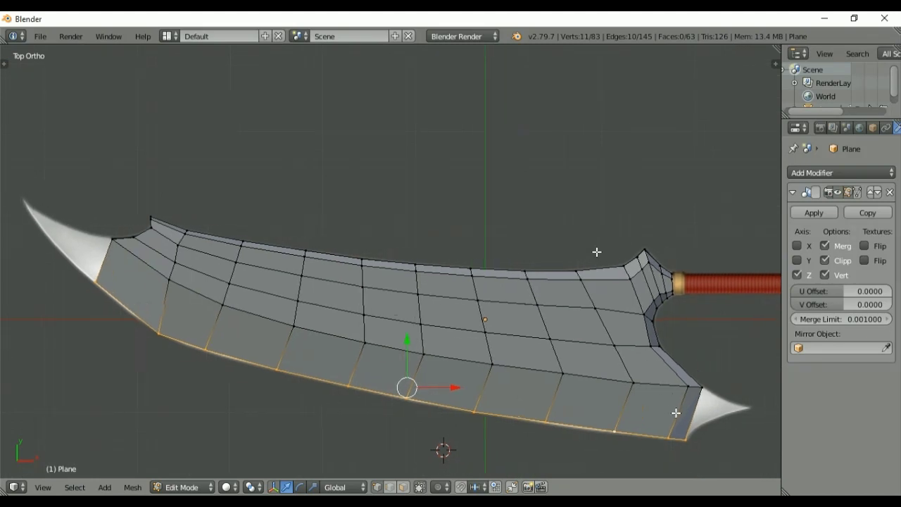
key("ctrl+r")
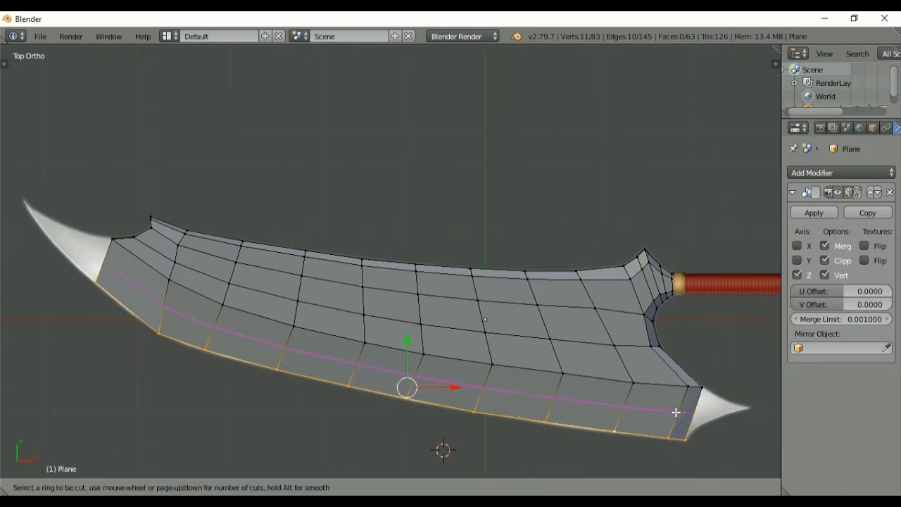
key("Escape")
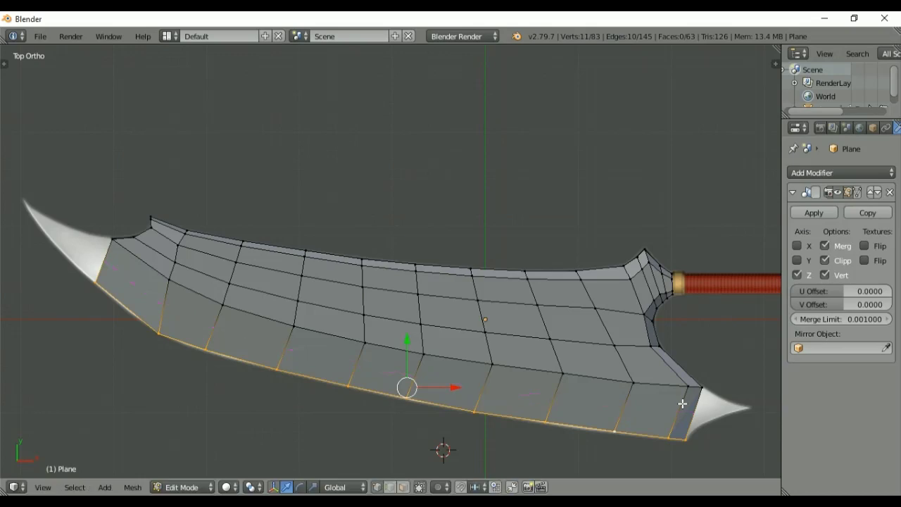
right_click(103, 256, "alt")
key("e")
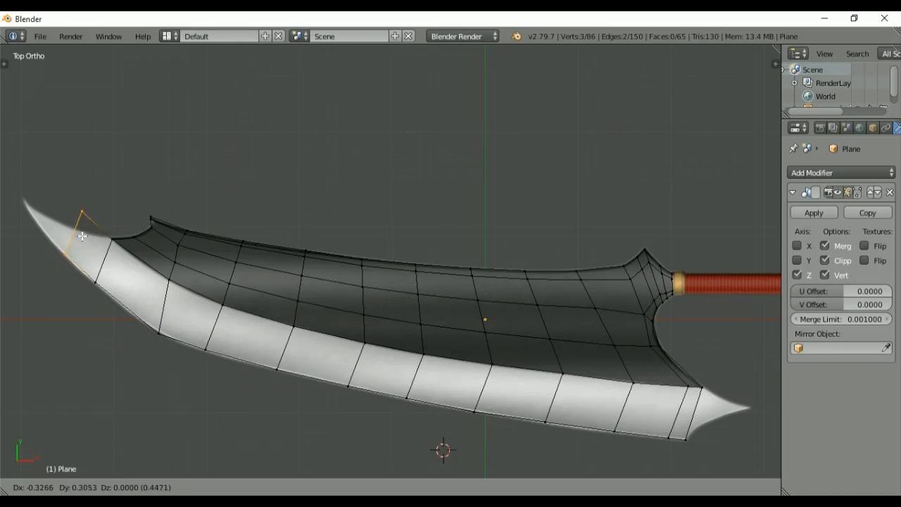
left_click(76, 235)
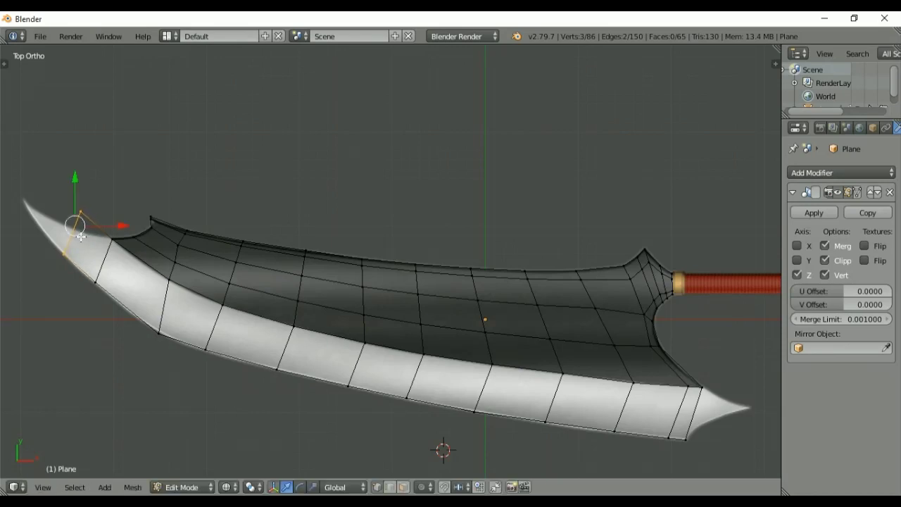
key("g")
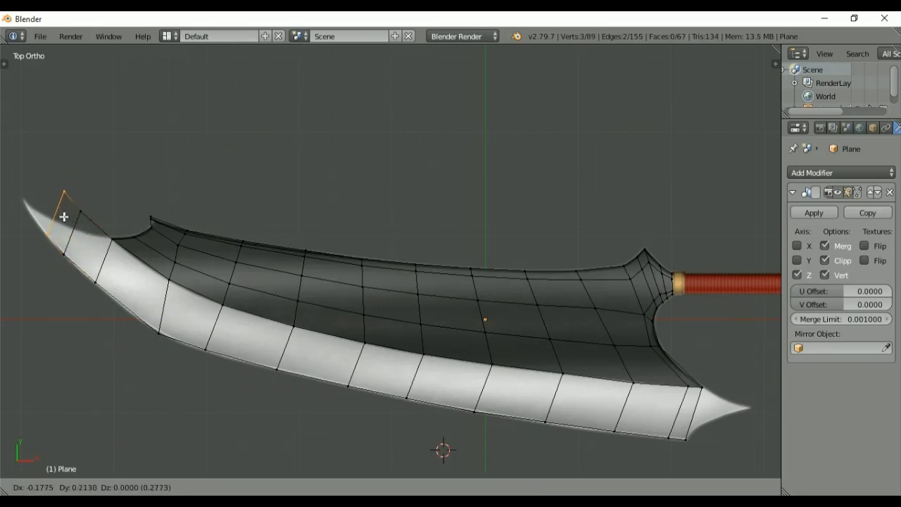
left_click(64, 217)
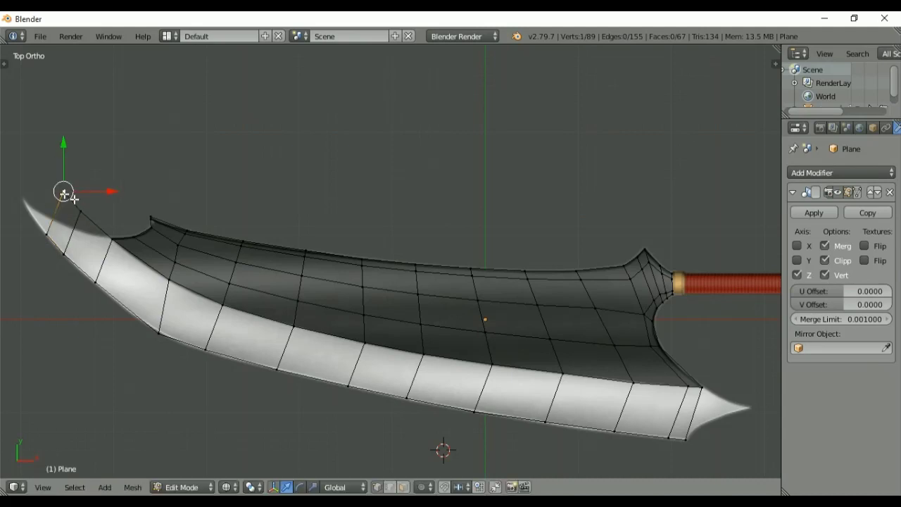
- Move the upper vertices of both tip extrusions down onto the white tip's upper outline
right_click(64, 193)
key("g")
right_click(78, 220)
key("g")
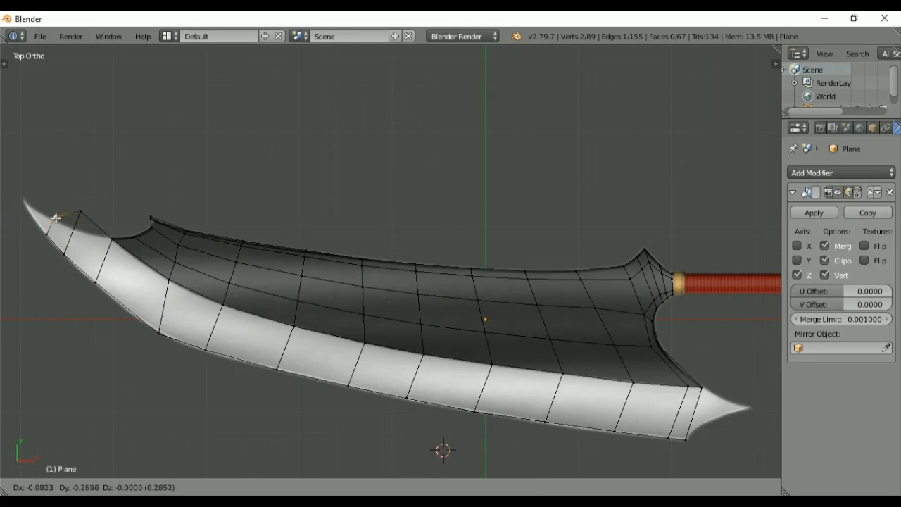
left_click(55, 220)
right_click(80, 211)
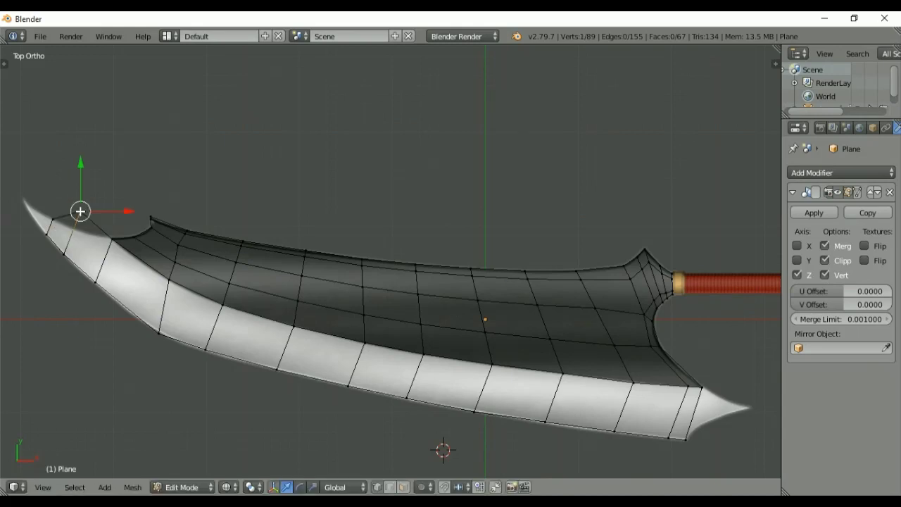
key("g")
key("g")
right_click(74, 230)
key("g")
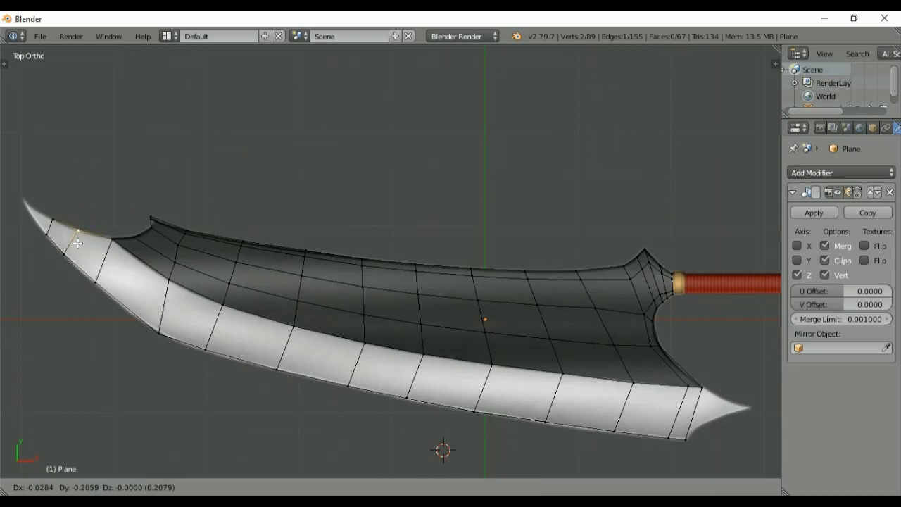
left_click(77, 243)
- Add two evenly spaced loop cuts lengthwise along the white cutting edge
key("ctrl+r")
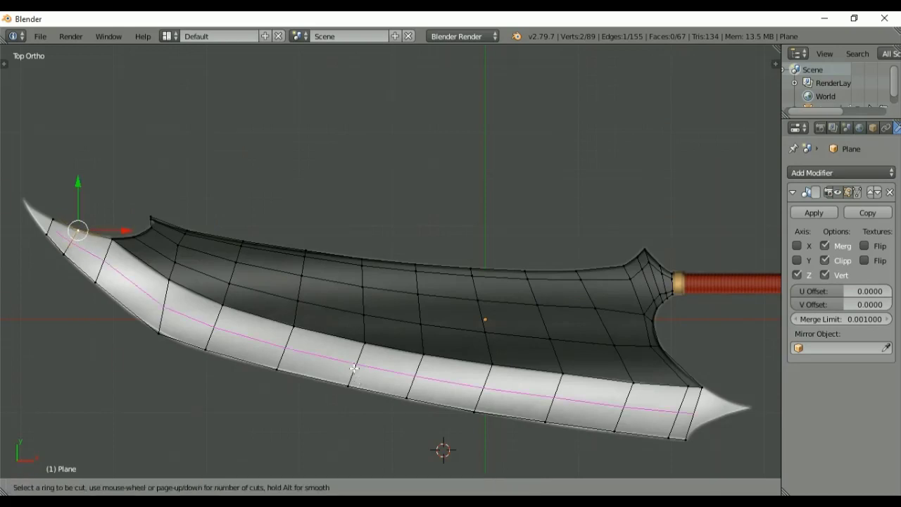
left_click(354, 367)
right_click(354, 368)
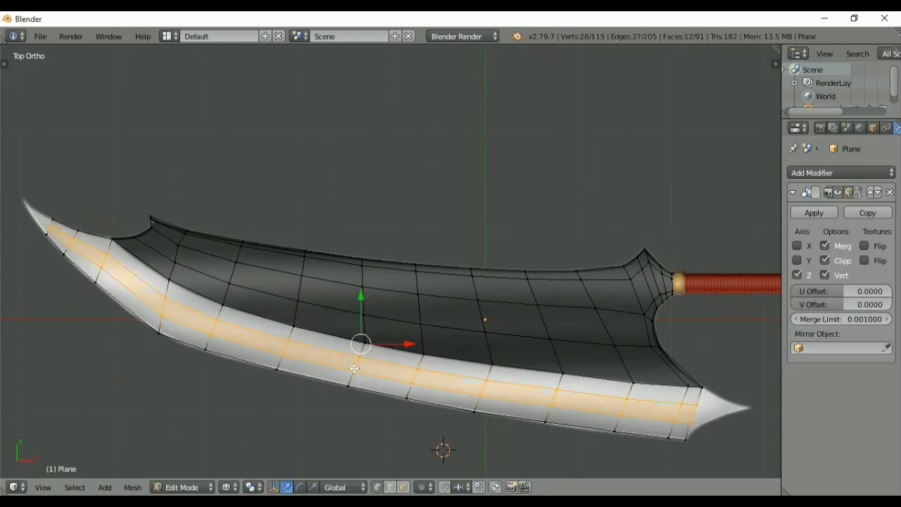
- Move the upper new handle-end vertex to the white spike's point and the lower one onto the spike's underside outline
middle_click_drag(615, 342, 517, 293, "shift")
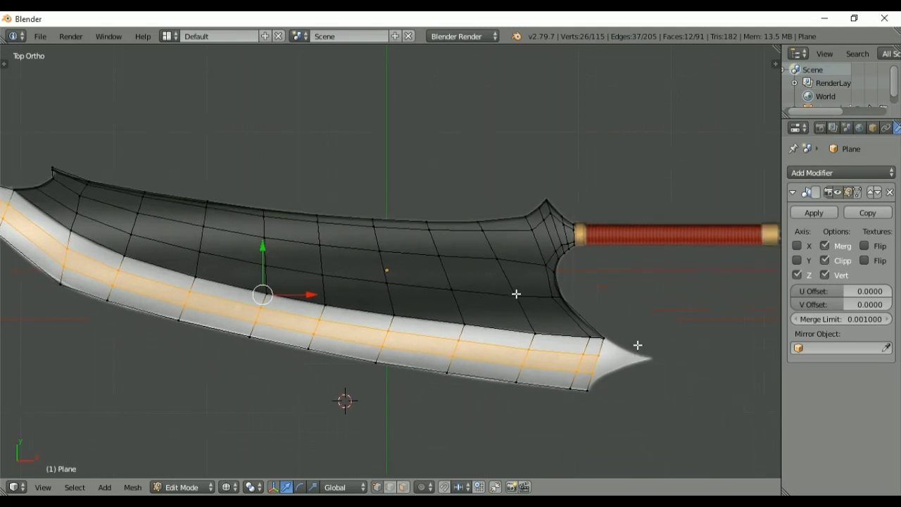
right_click(598, 355)
key("g")
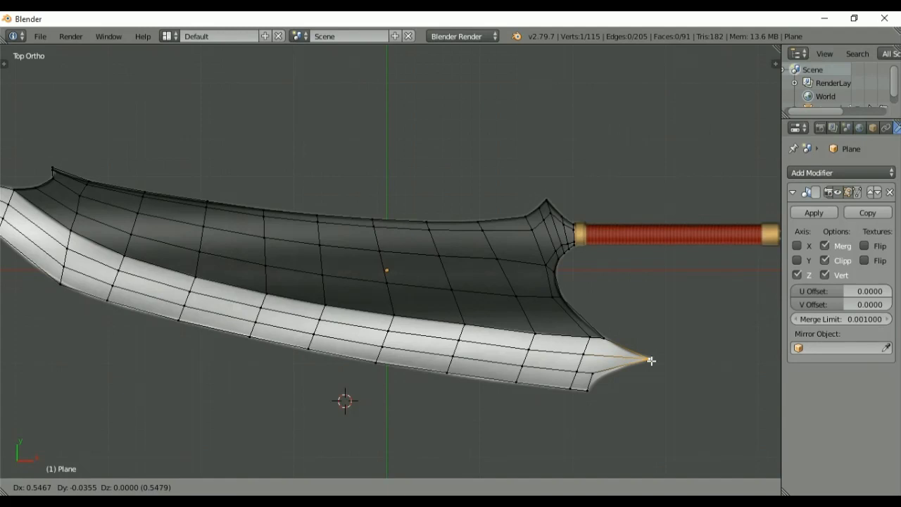
left_click(651, 361)
right_click(597, 373)
key("g")
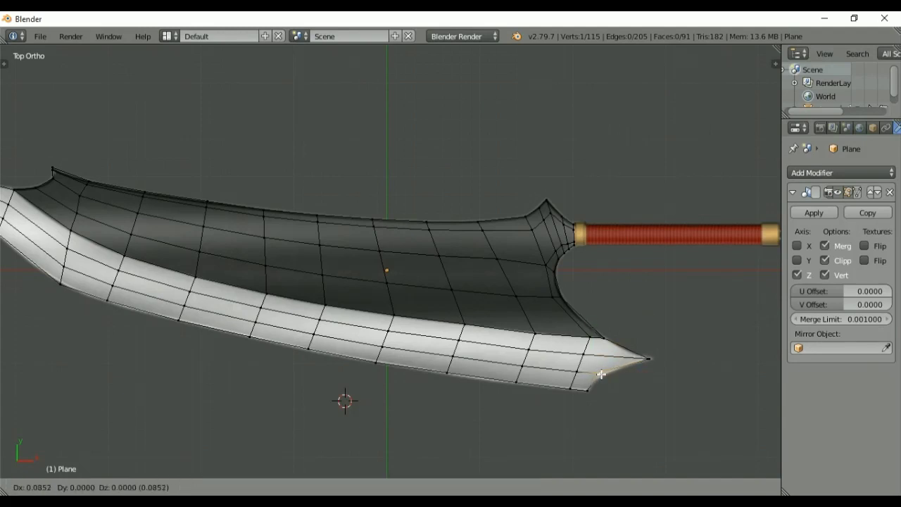
left_click(604, 374)
- Slide the two neighbouring inner vertices on the lengthwise loops towards the white spike to even out the faces
key("shift+v")
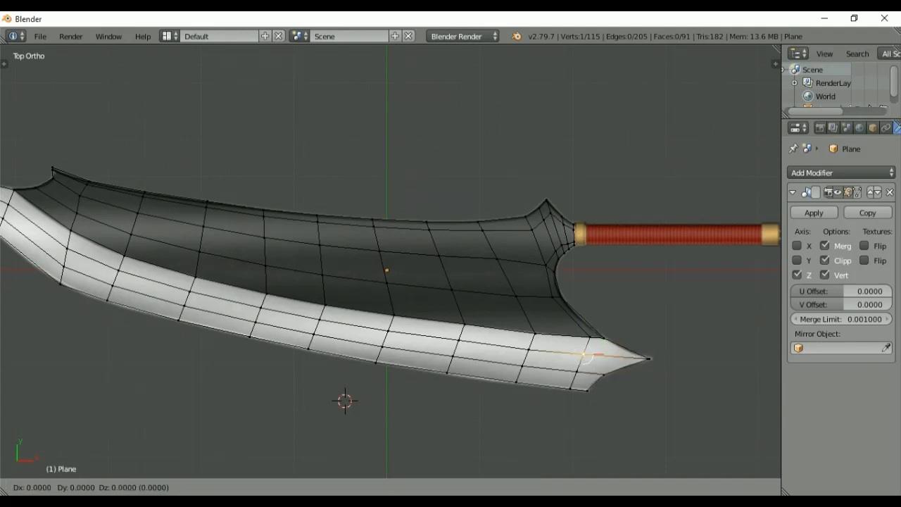
left_click(617, 360)
key("shift+v")
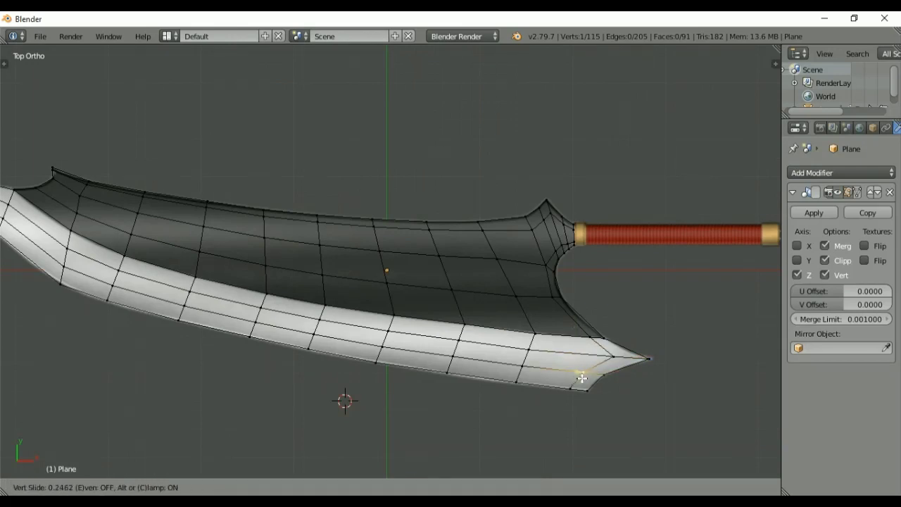
left_click(587, 378)
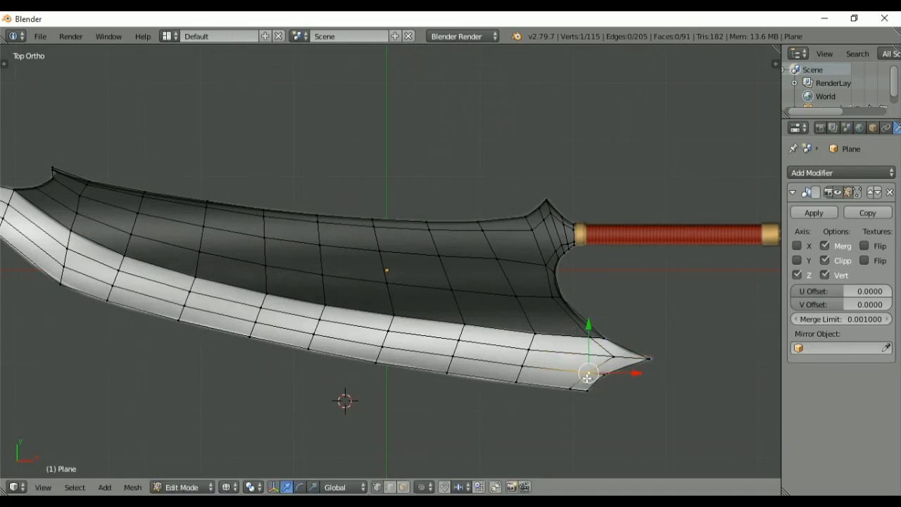
- Move the upper inner end vertex of the blade tip onto the white tip's upper outline and the lower inner one to its point
key("shift+z")
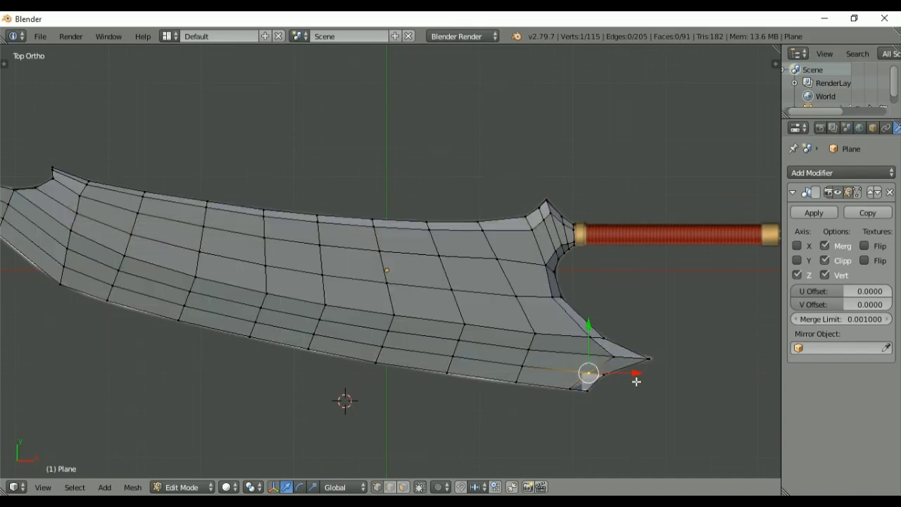
middle_click_drag(641, 366, 654, 331)
middle_click_drag(341, 289, 549, 305, "shift")
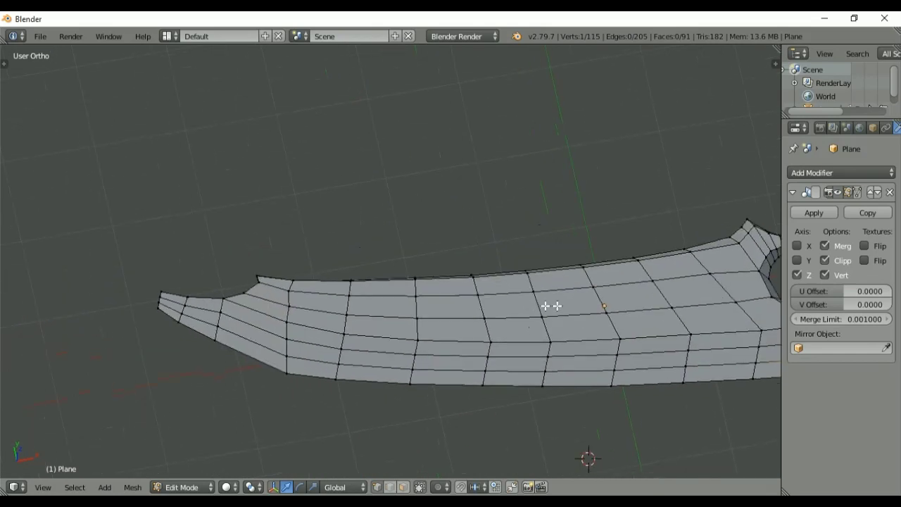
key("KP_7")
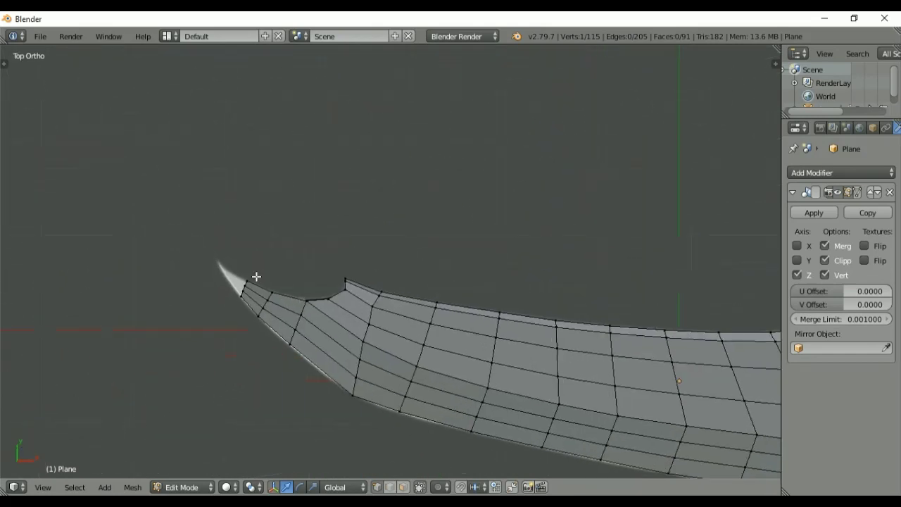
key("alt+z")
scroll(240, 296, "up", 1)
scroll(240, 295, "up", 1)
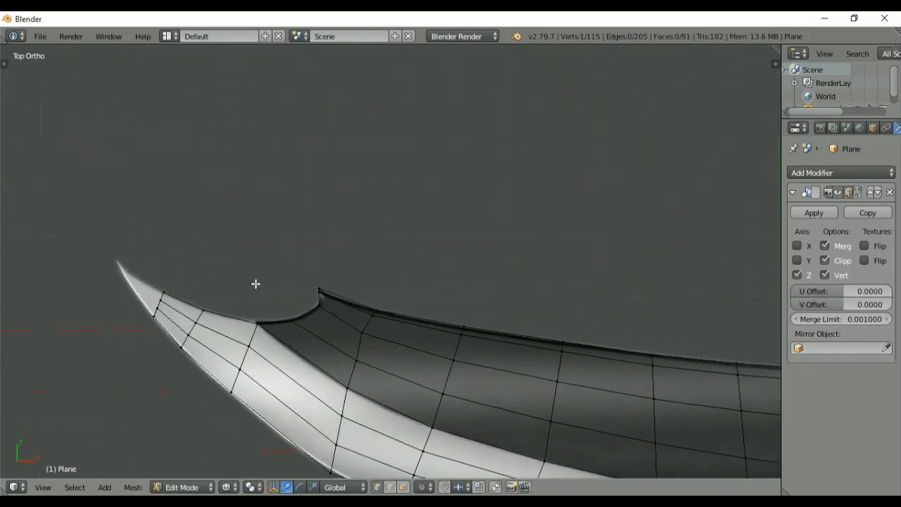
middle_click_drag(255, 284, 435, 295, "shift")
scroll(364, 314, "up", 1)
scroll(364, 314, "up", 1)
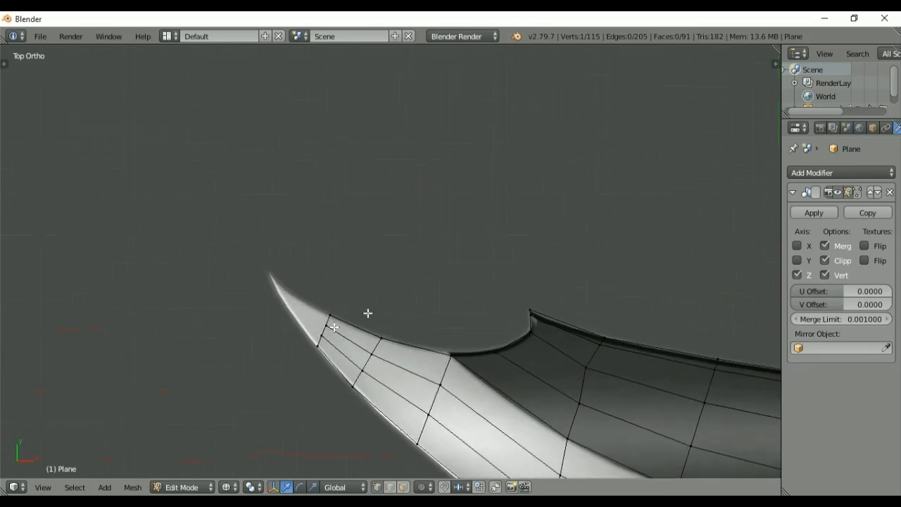
right_click(328, 328)
key("g")
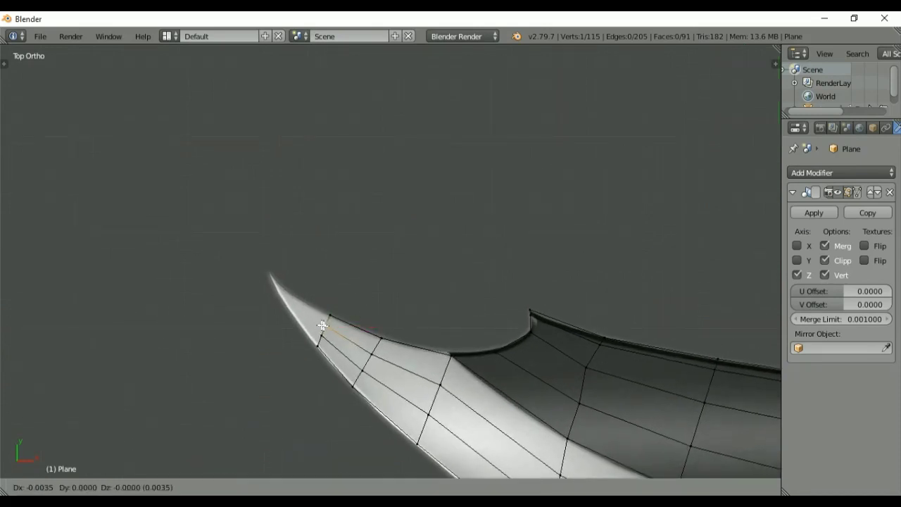
left_click(308, 307)
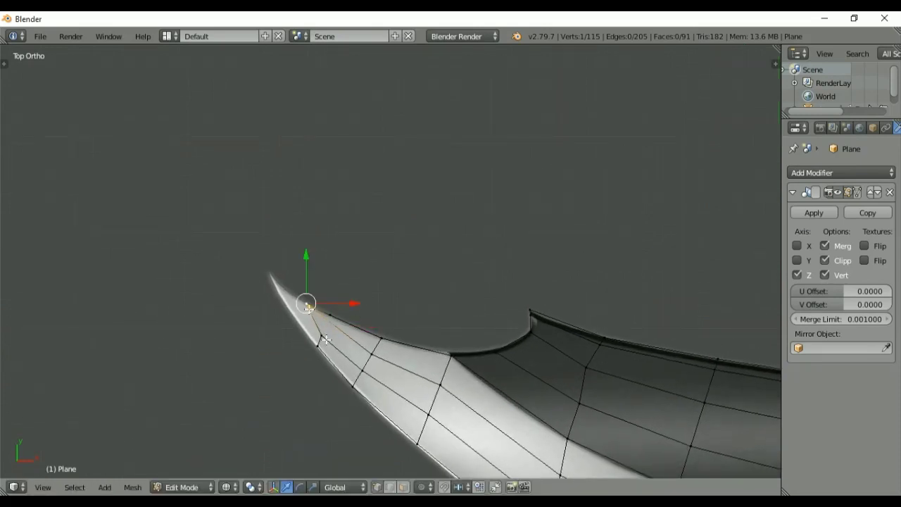
key("g")
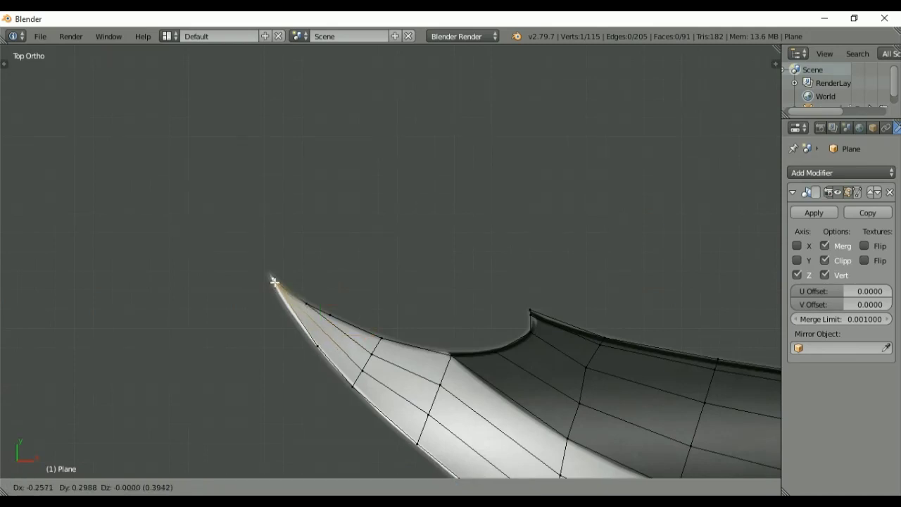
left_click(273, 282)
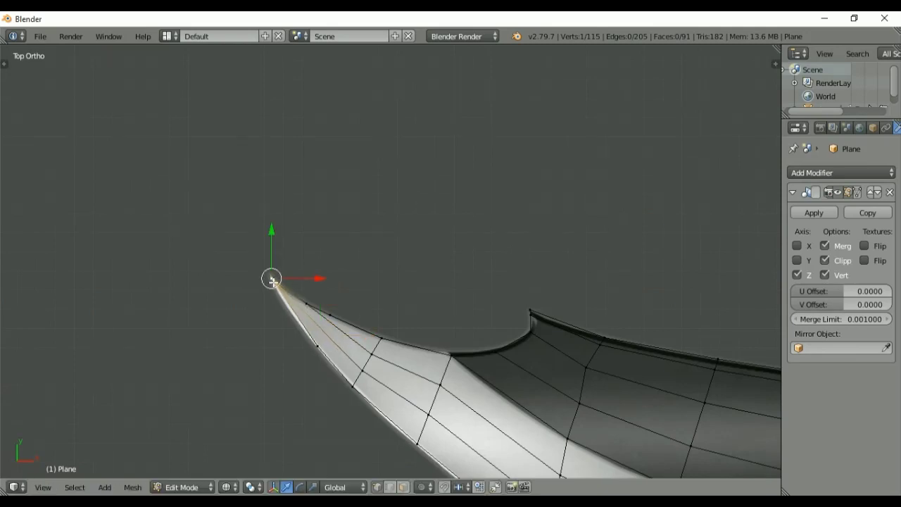
- Slide the lowest end vertex of the blade tip towards the point and adjust it onto the white tip's lower outline
right_click(314, 343)
key("shift+v")
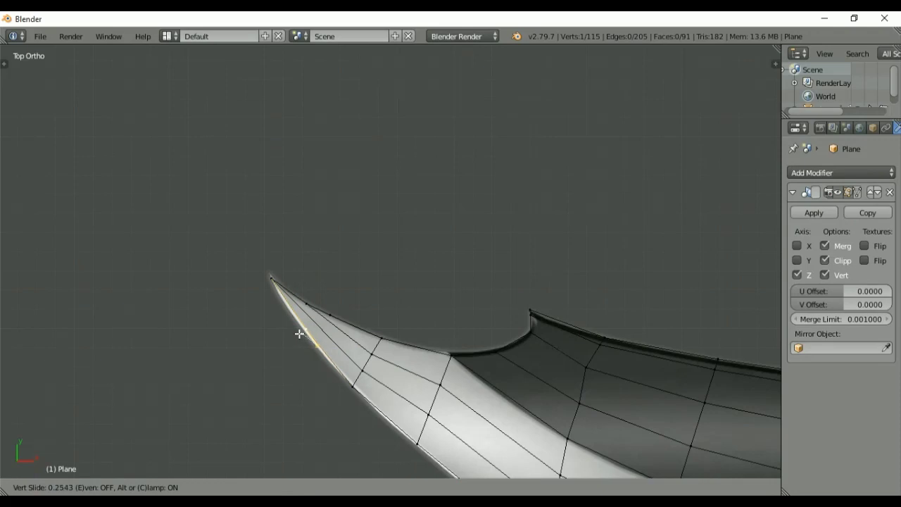
left_click(300, 333)
key("g")
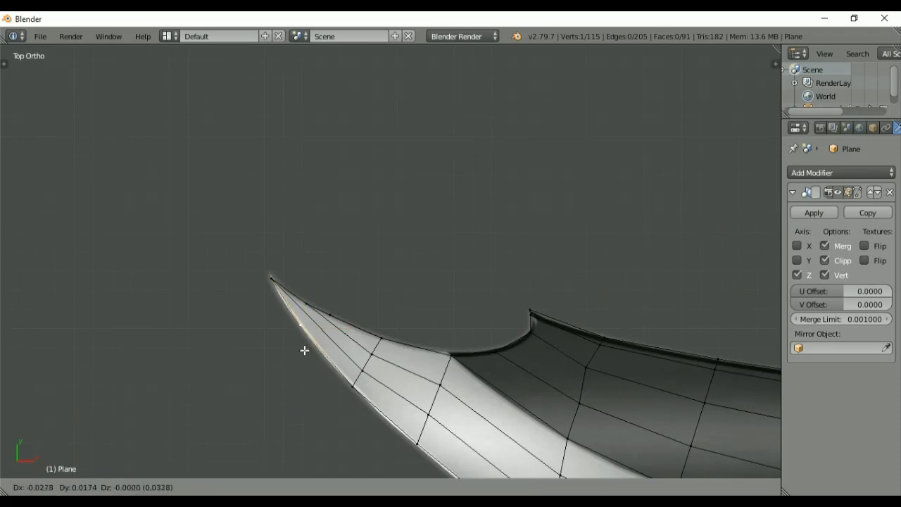
left_click(304, 350)
- Examine the whole blade's shape against the reference from the top in Object Mode
key("Tab")
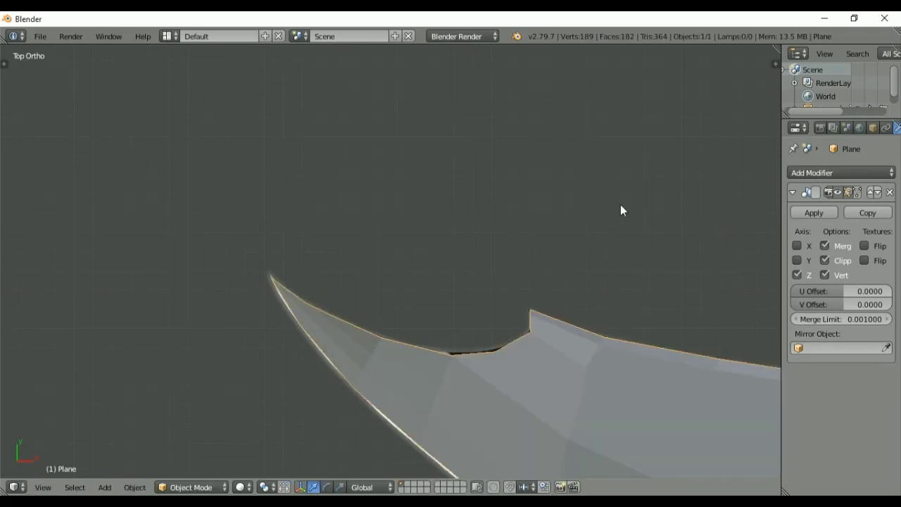
scroll(620, 210, "down", 4)
middle_click_drag(519, 318, 319, 280, "shift")
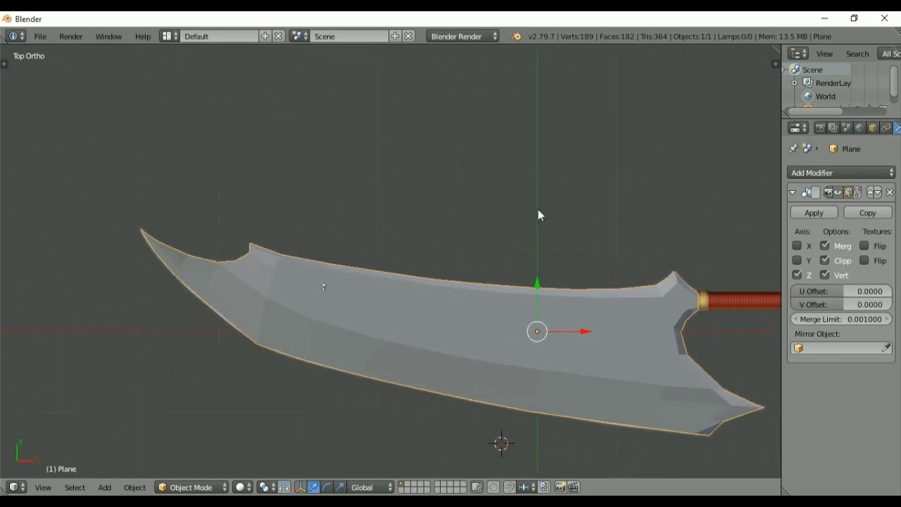
scroll(529, 228, "down", 1)
middle_click_drag(529, 227, 451, 249, "shift")
key("KP_7")
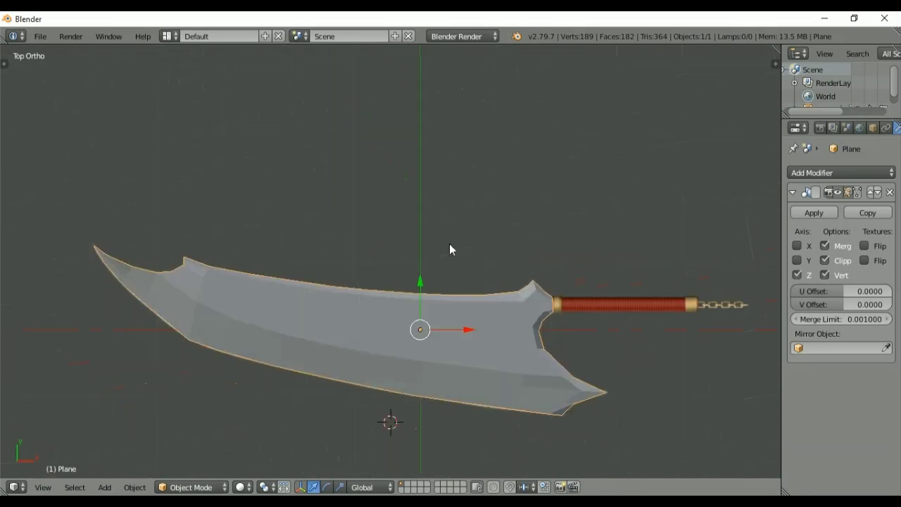
key("Tab")
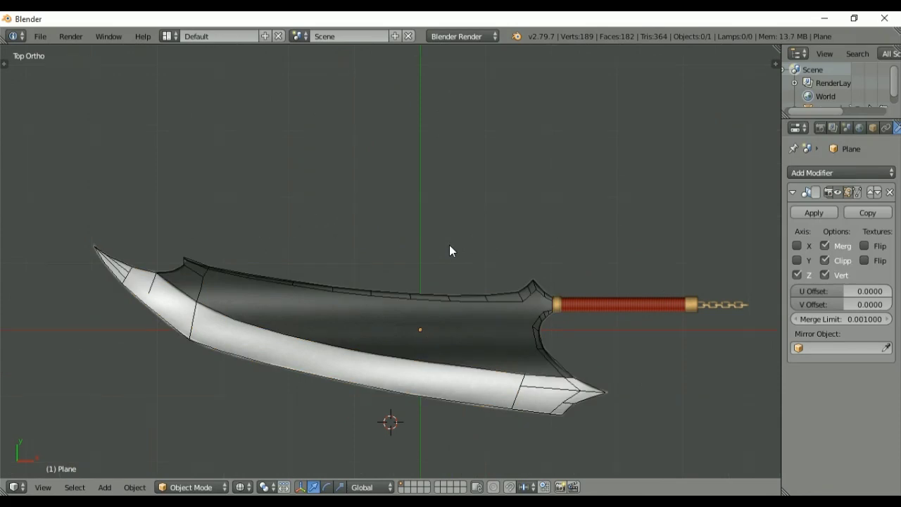
key("Tab")
- Add a Subdivision Surface modifier to the blade and set its viewport subdivisions to 2
right_click(447, 306)
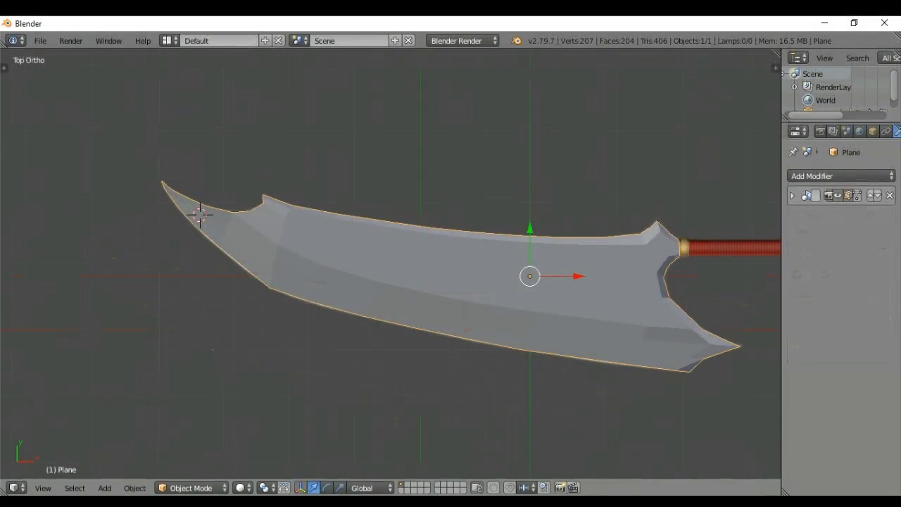
left_click(834, 175)
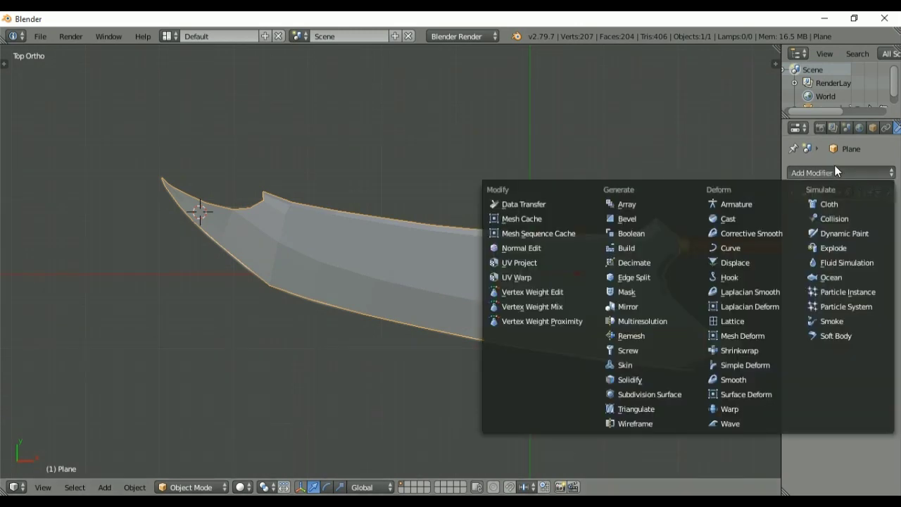
left_click(648, 393)
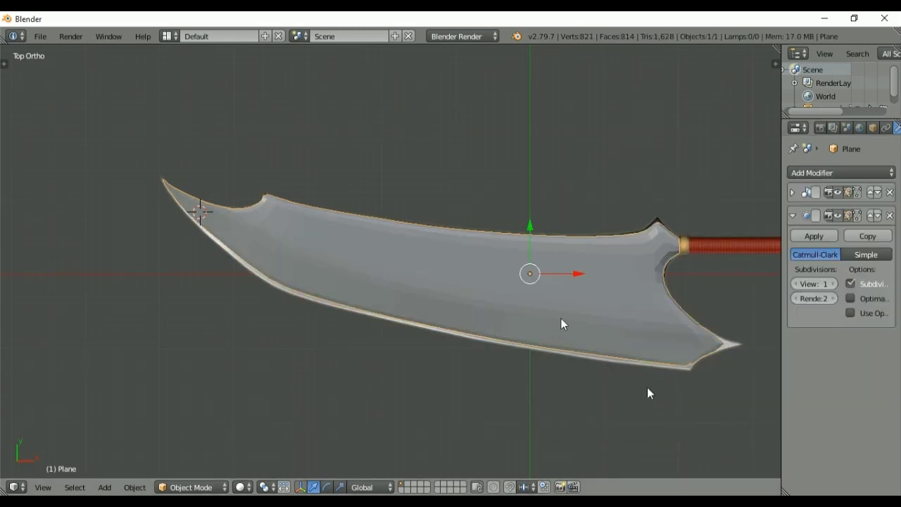
middle_click_drag(561, 322, 520, 293, "shift")
scroll(440, 308, "up", 2)
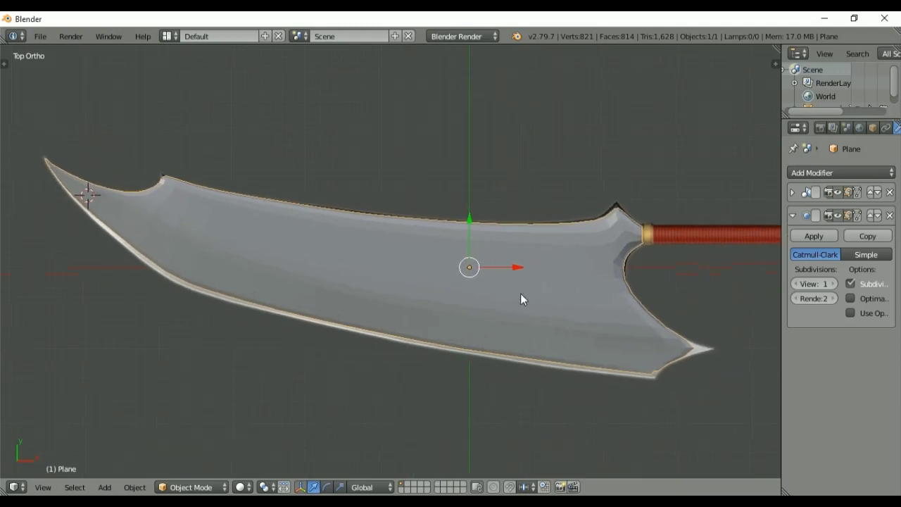
left_click(832, 284)
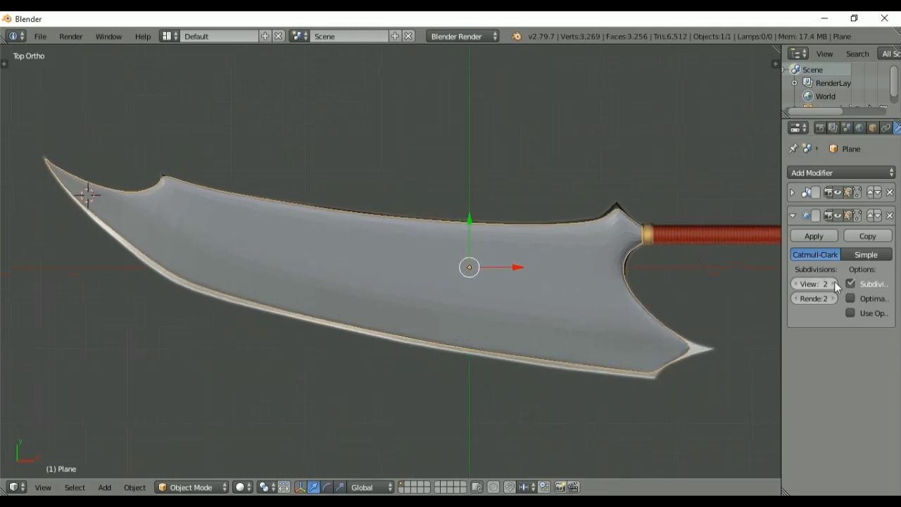
left_click(792, 216)
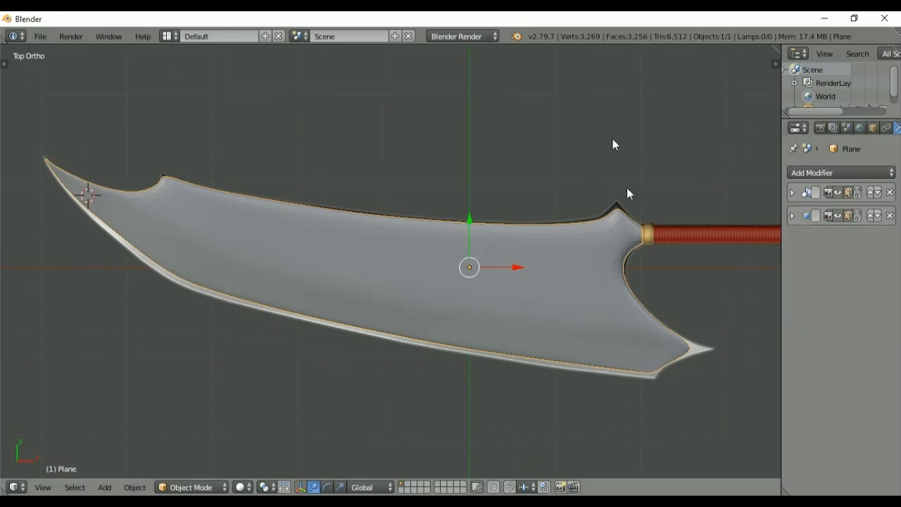
- Select the edge loops along the blade's outer rim, including the handle-side spike, and set their mean crease to 1.00
key("n")
key("Tab")
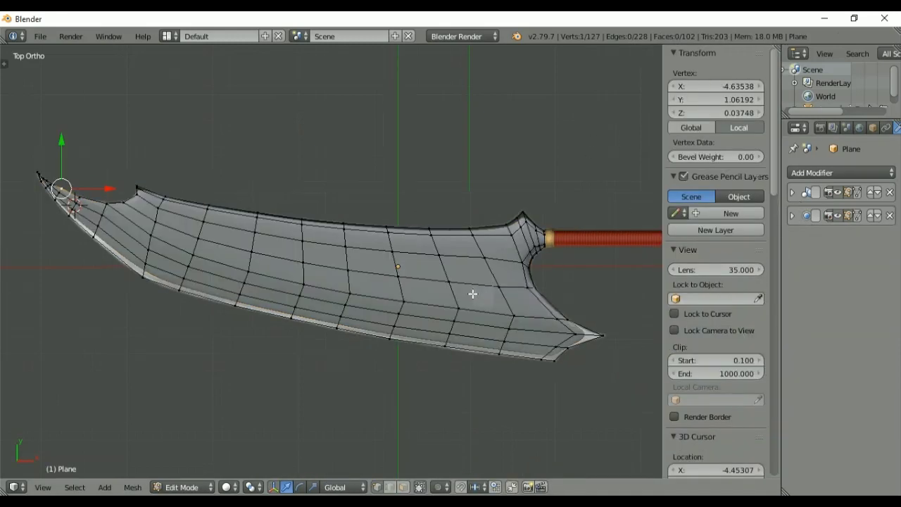
left_click(510, 356, "alt")
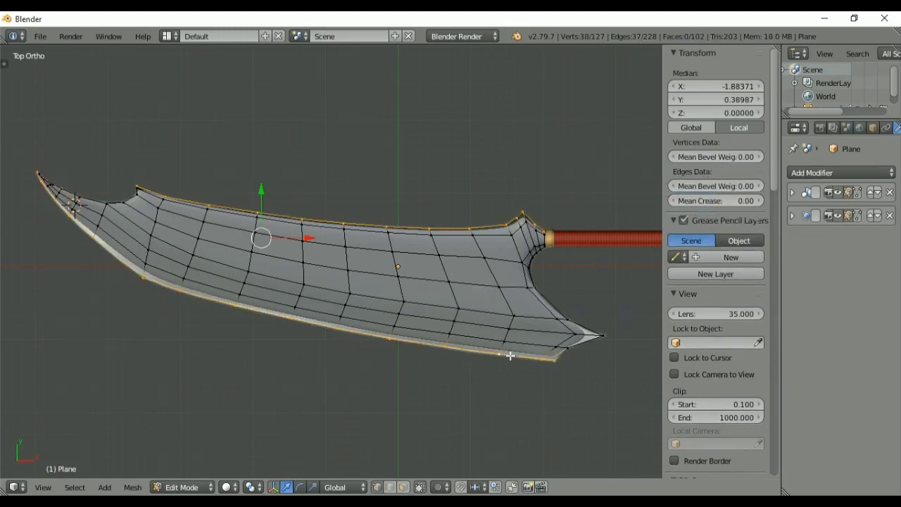
left_click(595, 335, "alt+shift")
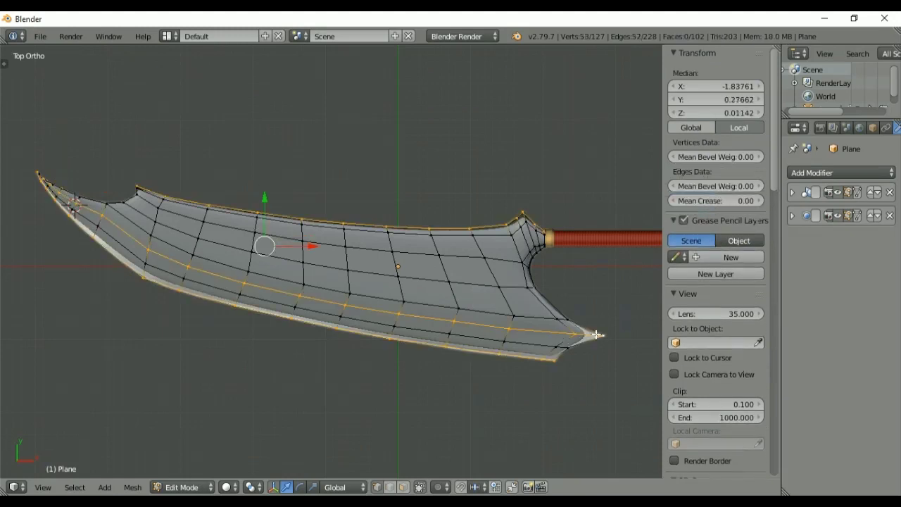
left_click(597, 336, "alt+shift")
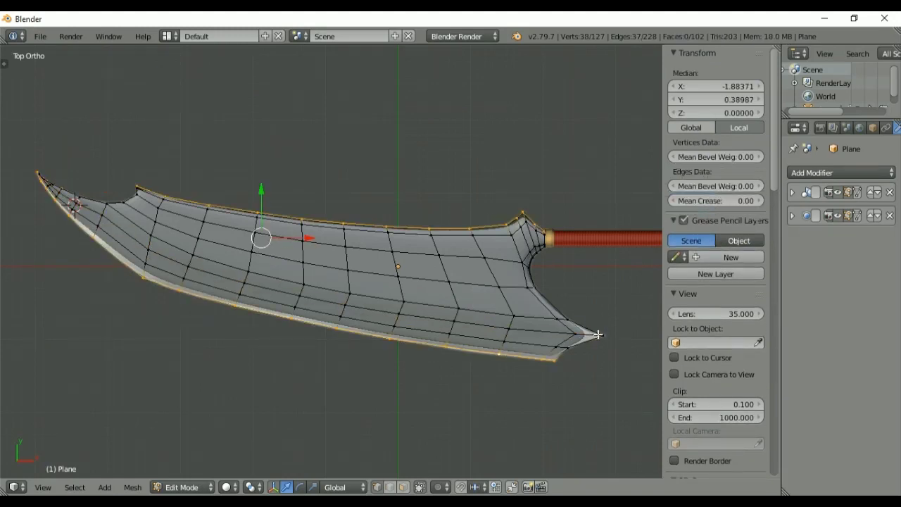
left_click(595, 333, "alt+shift")
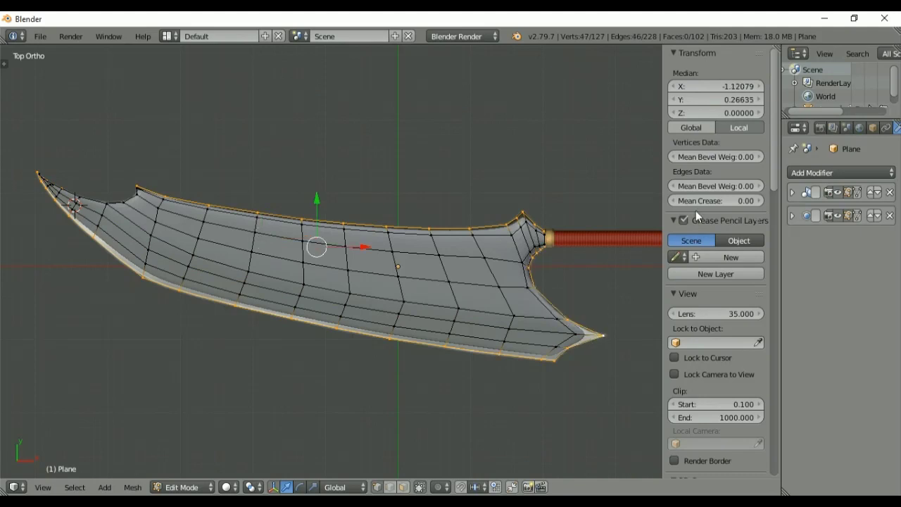
left_click_drag(725, 201, 748, 203)
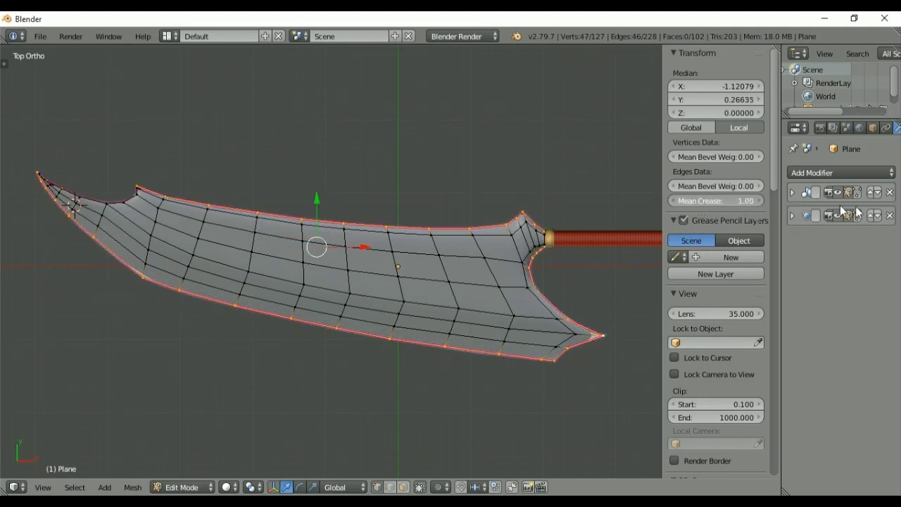
- Crease the single inner edges at the lower handle-side spike, the upper handle-side spike and the notch near the tip to 1.00
left_click(389, 487)
right_click(582, 334)
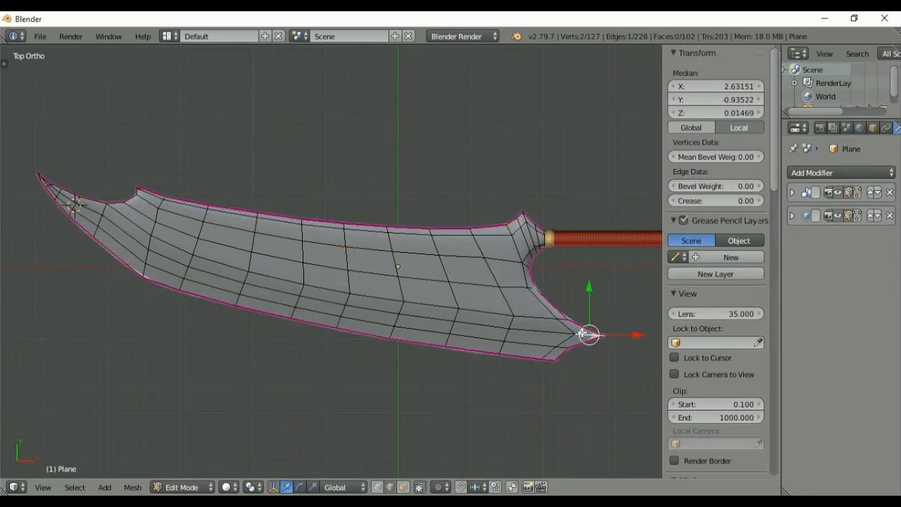
right_click(523, 218, "shift")
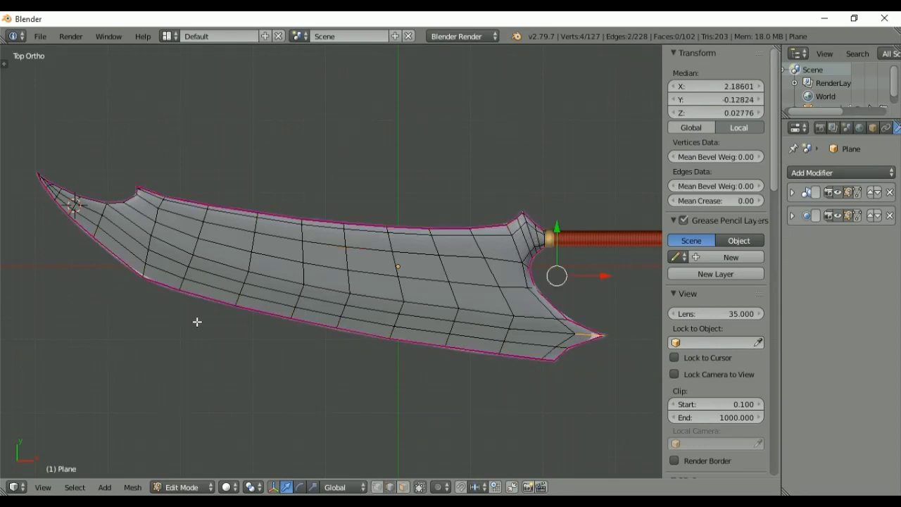
scroll(217, 294, "up", 5)
middle_click_drag(237, 268, 465, 361, "shift")
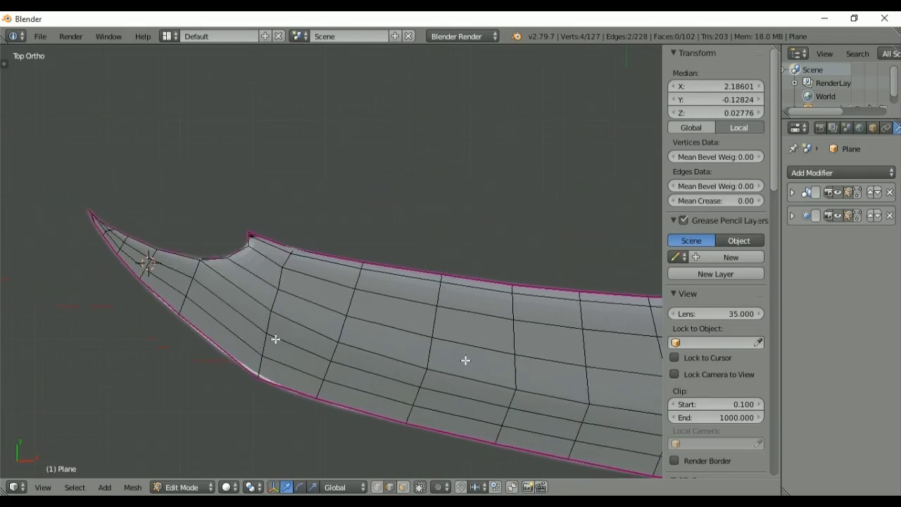
scroll(249, 284, "up", 3)
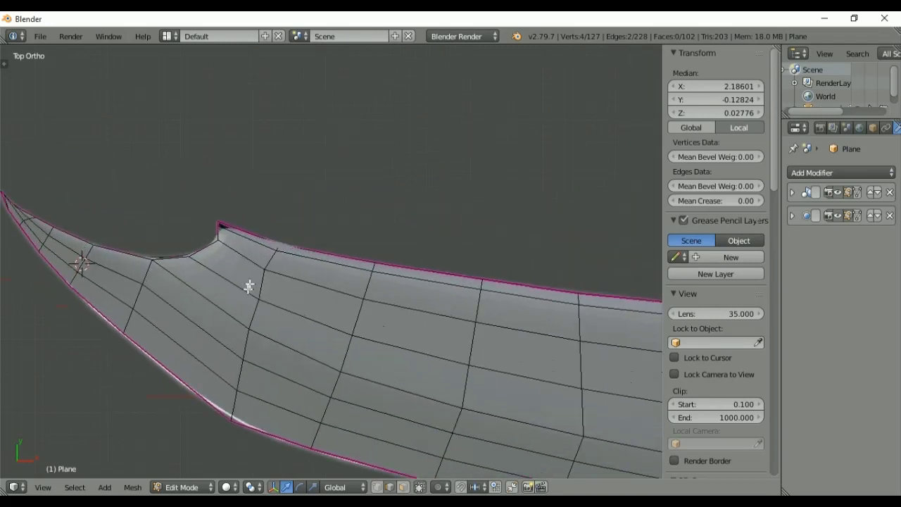
right_click(224, 231, "shift")
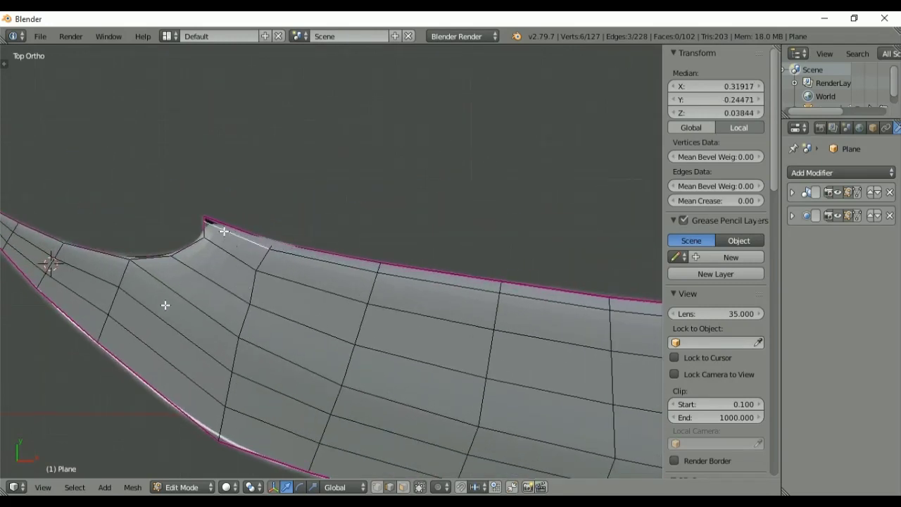
middle_click_drag(164, 305, 336, 333, "shift")
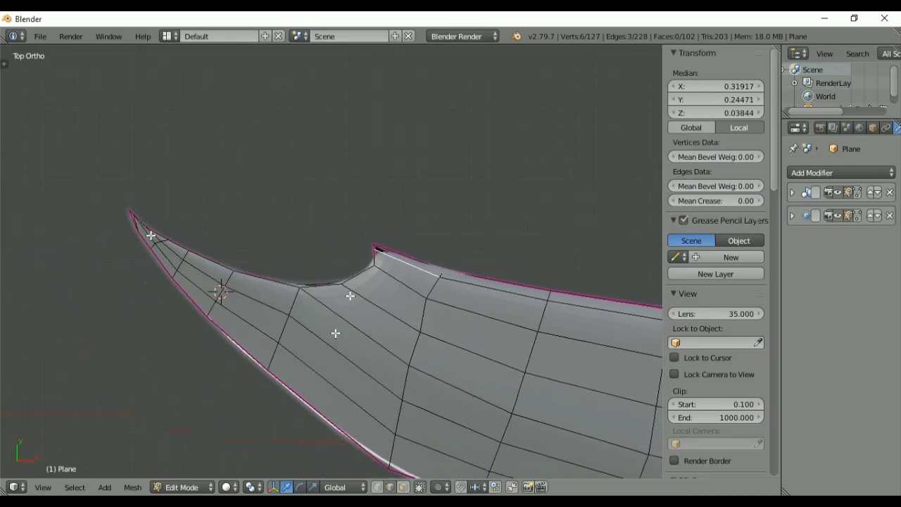
scroll(335, 333, "down", 2)
middle_click_drag(511, 326, 257, 213, "shift")
scroll(483, 291, "down", 2)
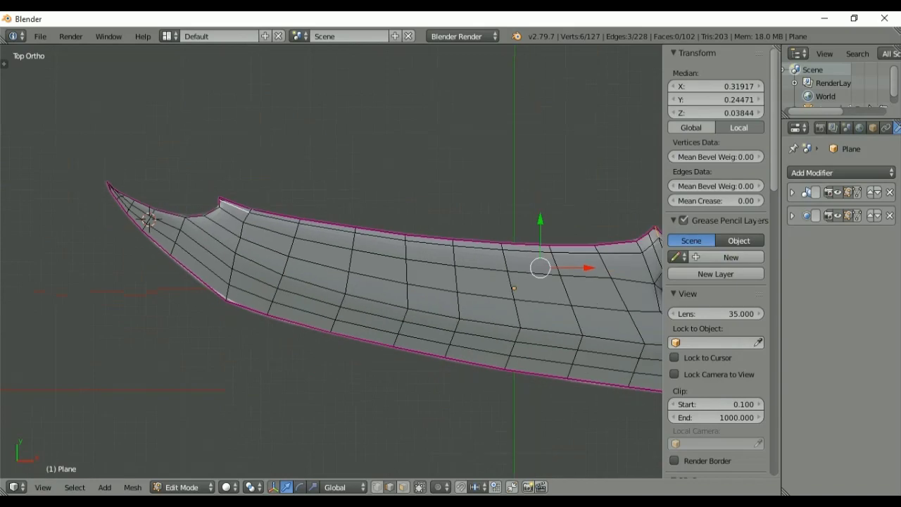
middle_click_drag(482, 293, 351, 278, "shift")
left_click_drag(707, 205, 761, 204)
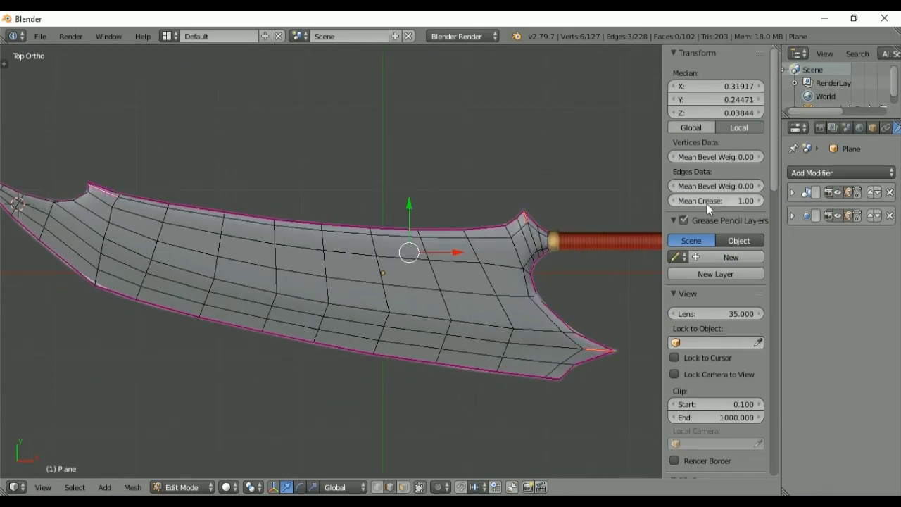
- Apply smooth shading to the whole blade in Object Mode
key("Tab")
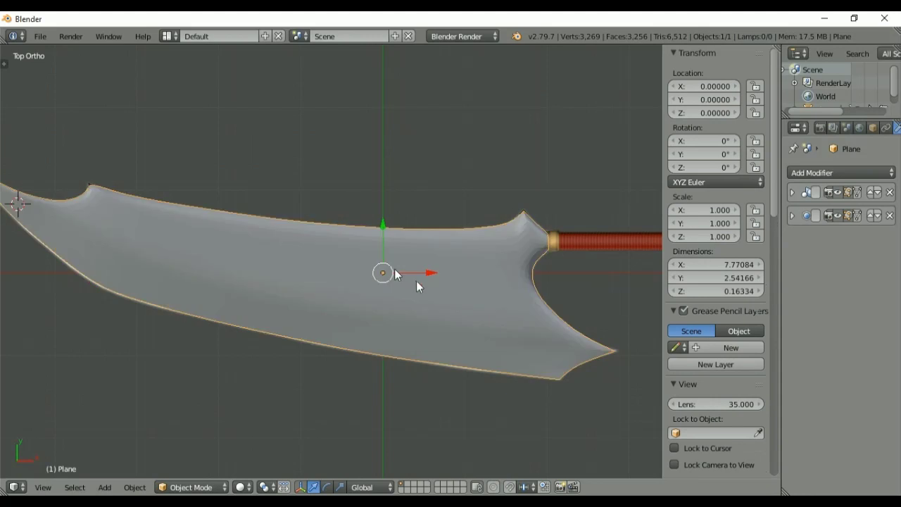
left_click(792, 216)
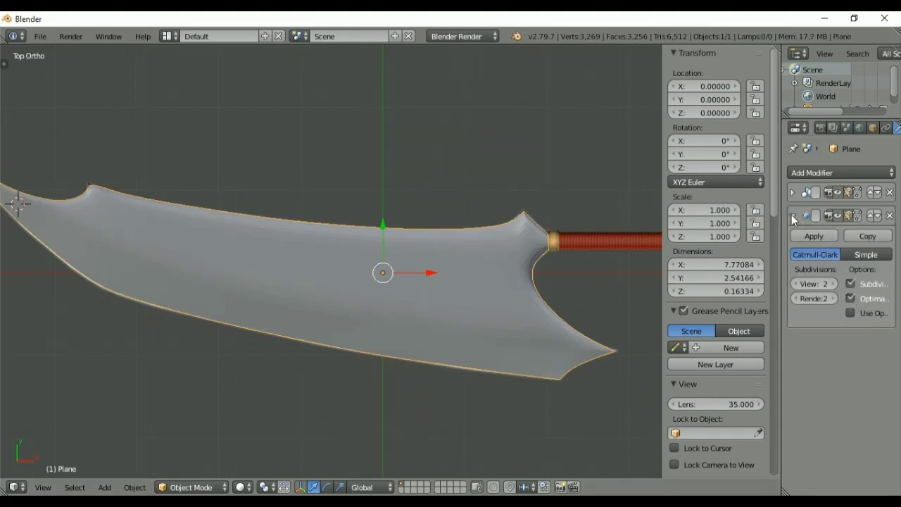
left_click(792, 216)
key("t")
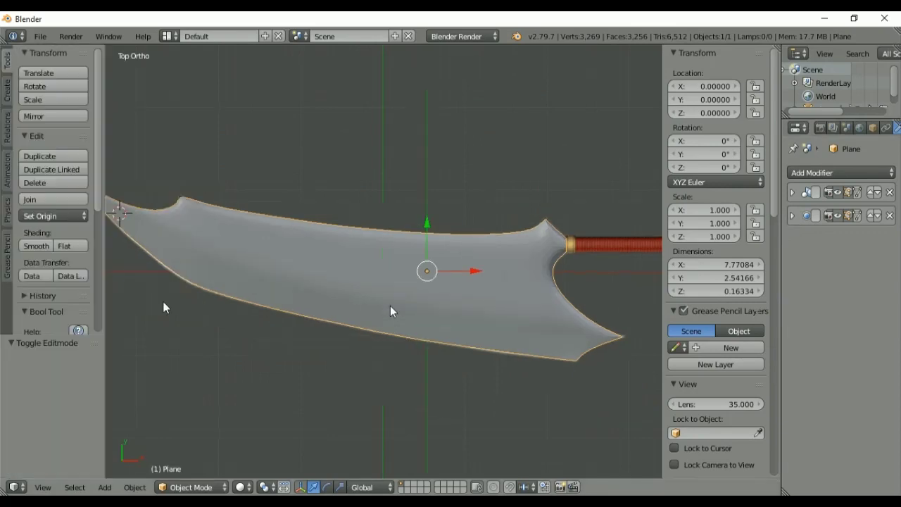
left_click(44, 245)
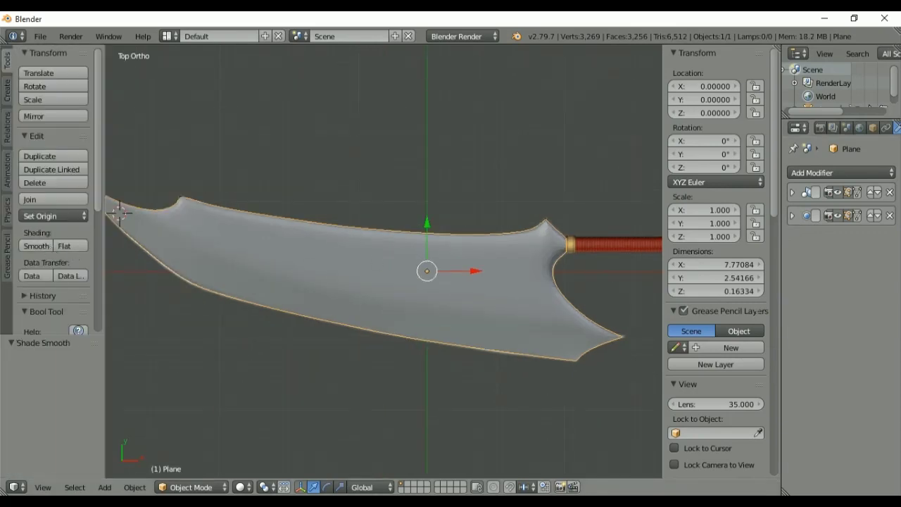
middle_click_drag(272, 266, 381, 330, "shift")
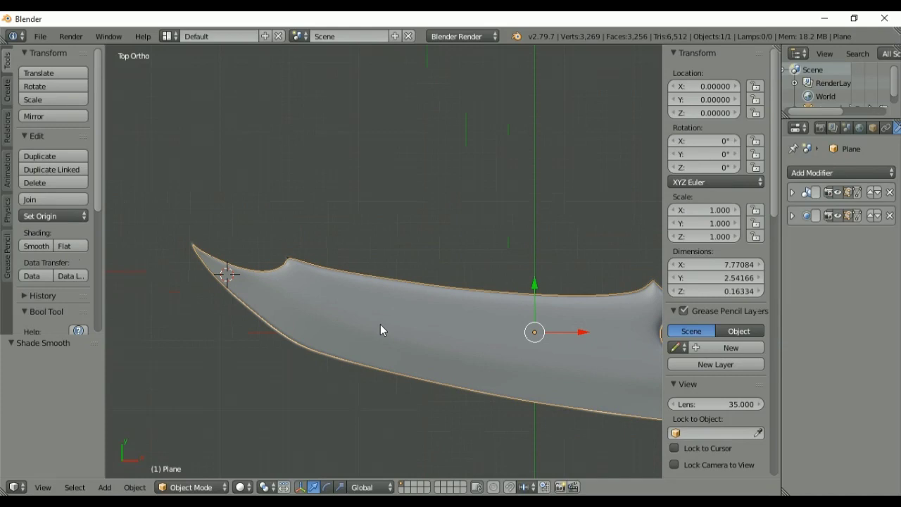
key("t")
- Crease the short edge across the blade's thickness at the notch near the tip to 1.00, and return to Object Mode
scroll(380, 330, "up", 1)
scroll(227, 271, "up", 3)
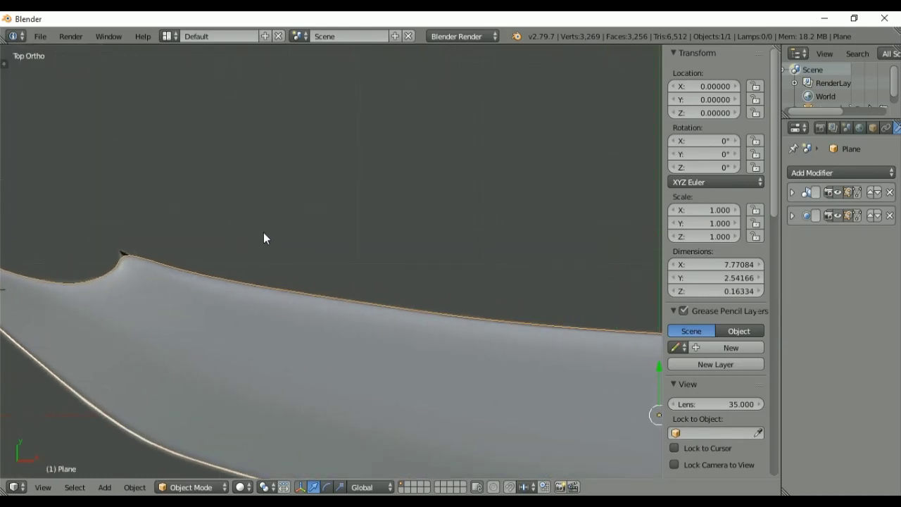
middle_click_drag(231, 251, 396, 276, "shift")
scroll(230, 360, "up", 2)
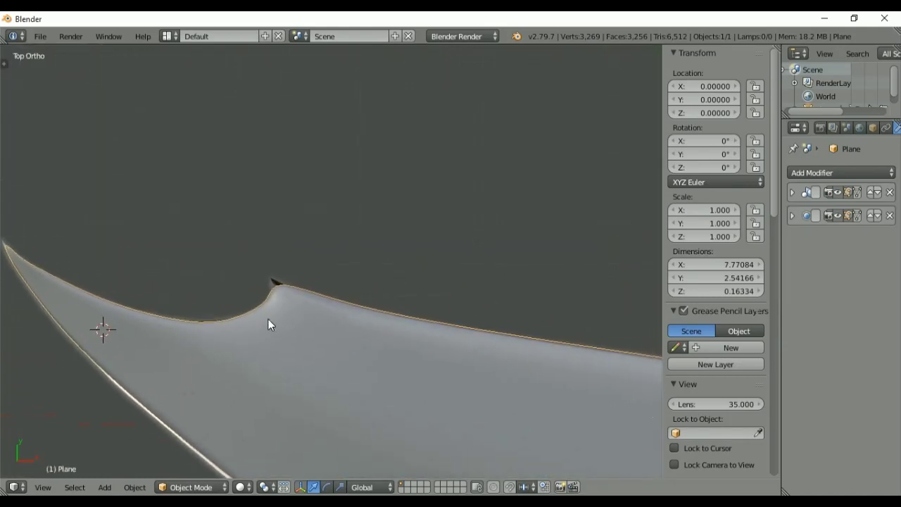
key("Tab")
middle_click_drag(302, 324, 618, 196, "shift")
right_click(310, 259)
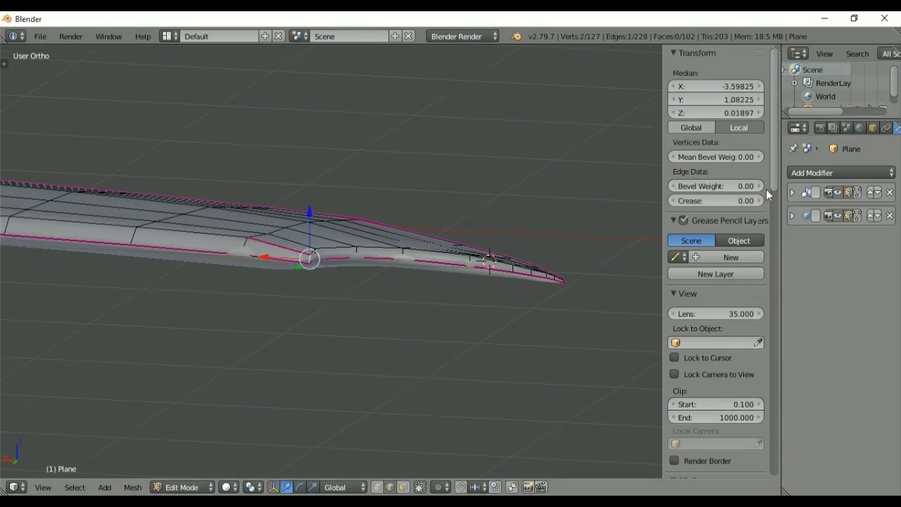
left_click(725, 198)
type("1")
key("Return")
key("KP_7")
key("Tab")
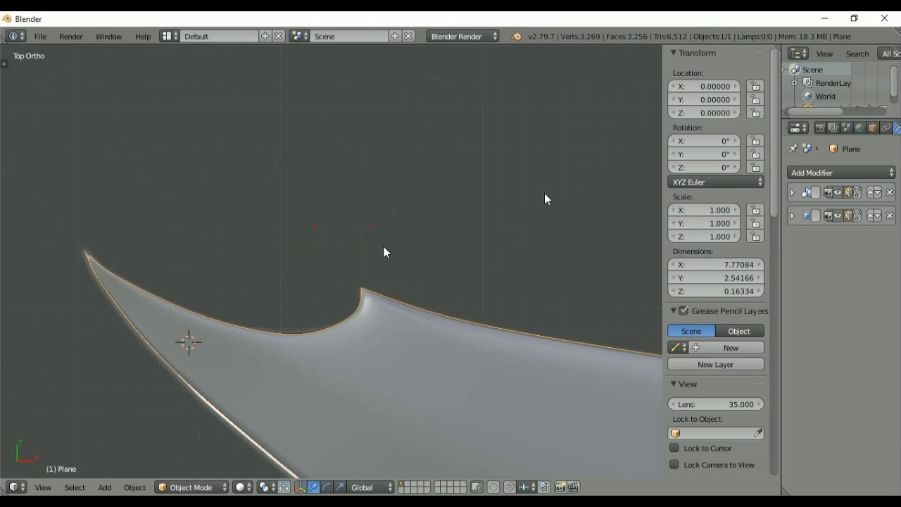
- Raise the mean crease of the lengthwise edge loop where the cutting bevel begins, and check the ridge in Object Mode
scroll(454, 304, "down", 5)
middle_click_drag(438, 303, 262, 230, "shift")
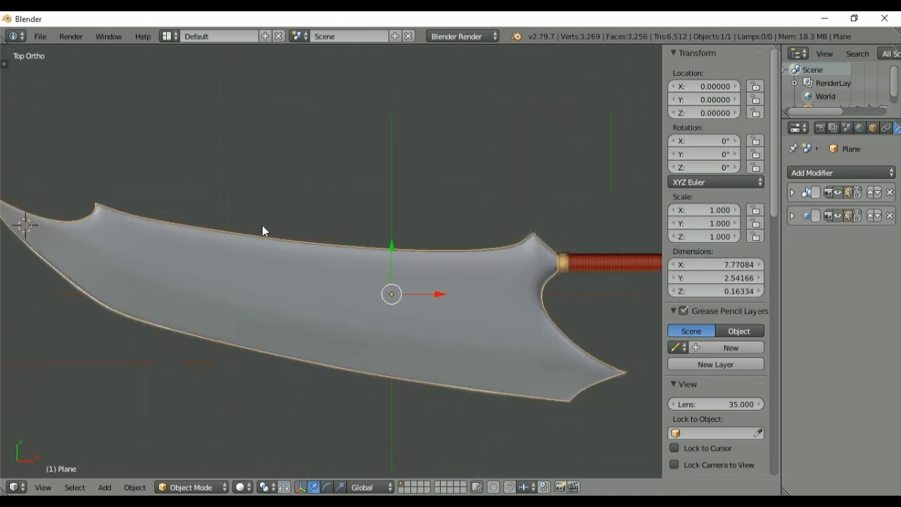
middle_click_drag(555, 239, 486, 266, "shift")
scroll(416, 236, "down", 2)
key("Tab")
right_click(440, 329, "alt")
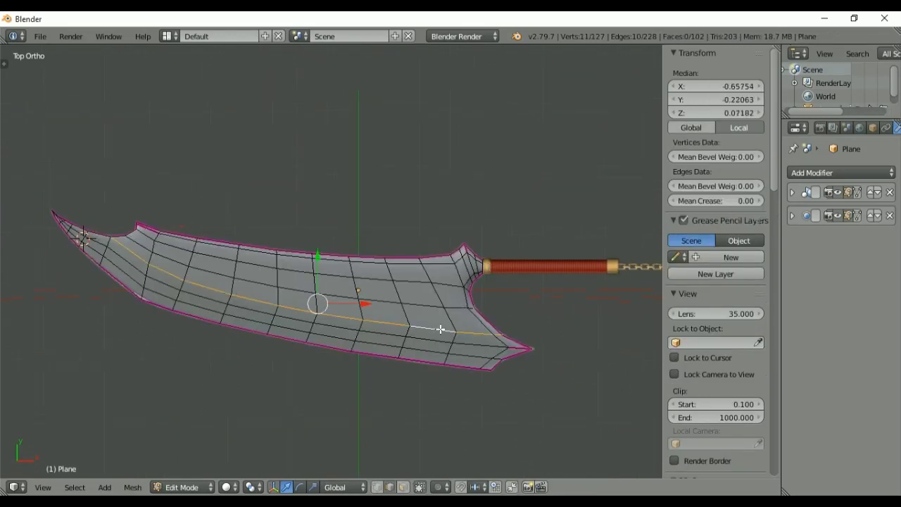
left_click_drag(706, 204, 883, 211)
key("Tab")
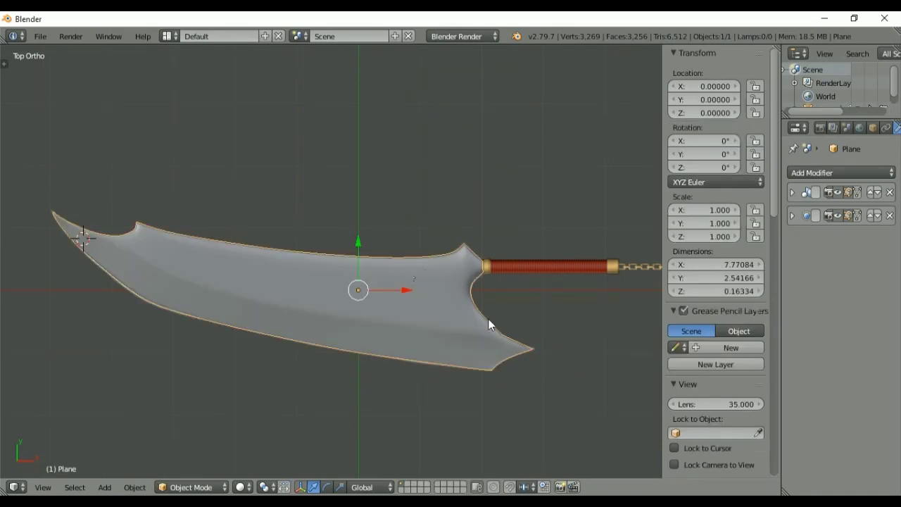
middle_click_drag(489, 325, 493, 303)
key("KP_7")
- Add a cylinder mesh with 10 vertices for the handle, keeping radius 1.000 and depth 2.000
middle_click_drag(561, 243, 447, 255, "shift")
key("n")
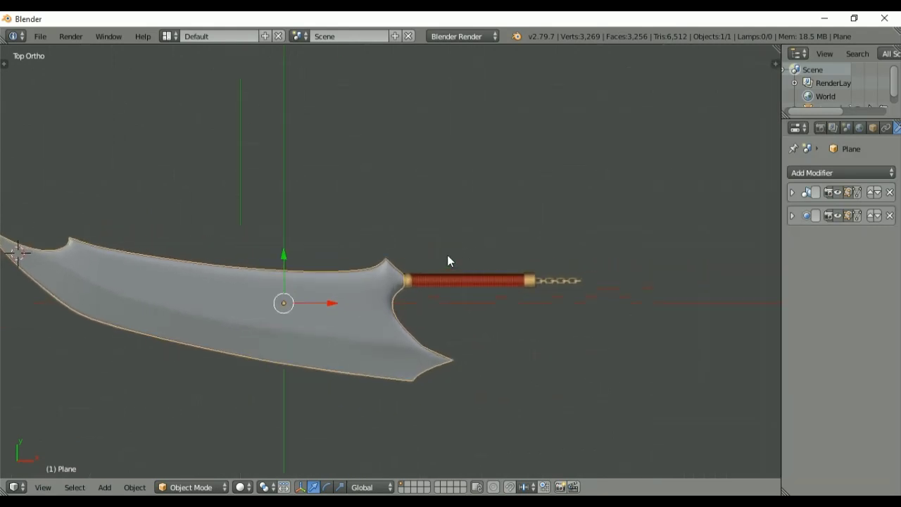
key("shift+a")
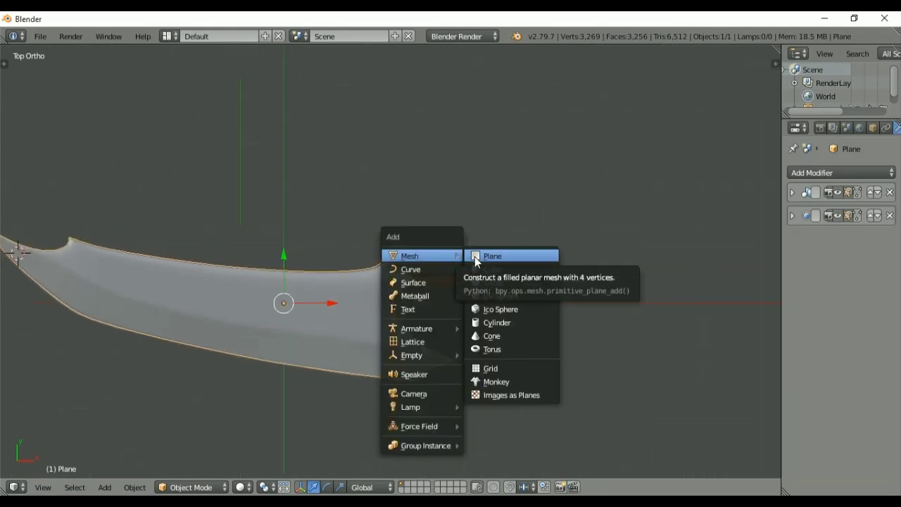
left_click(478, 324)
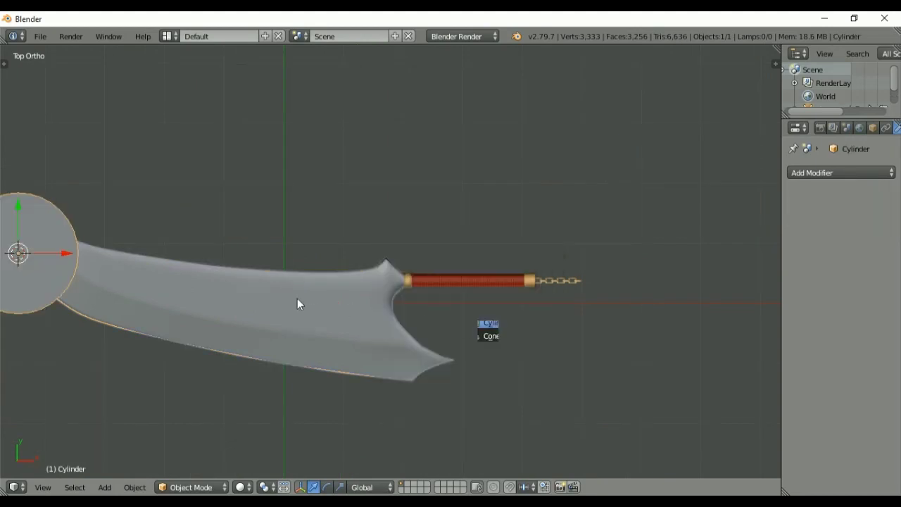
key("t")
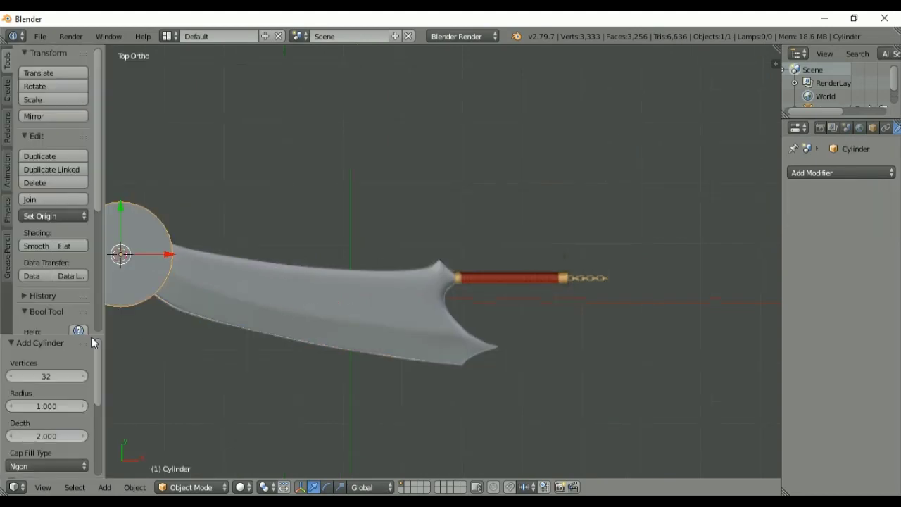
left_click_drag(62, 375, 33, 376)
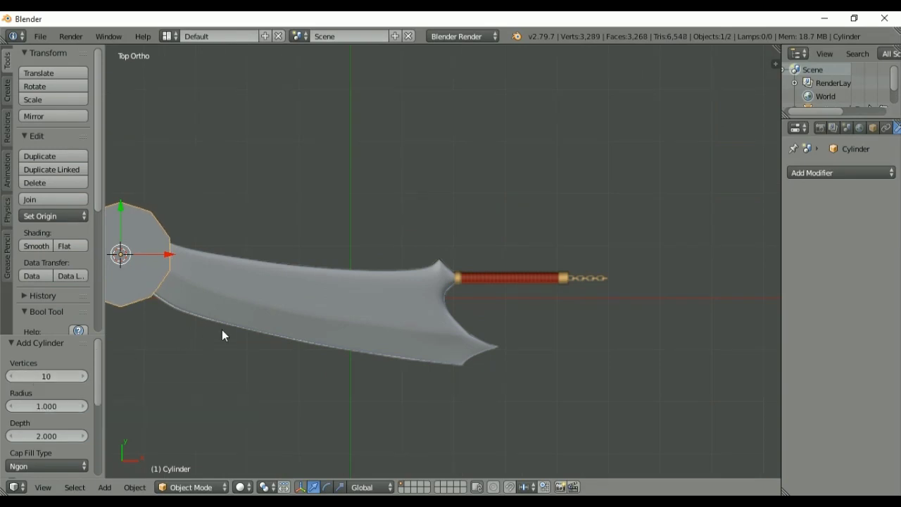
key("t")
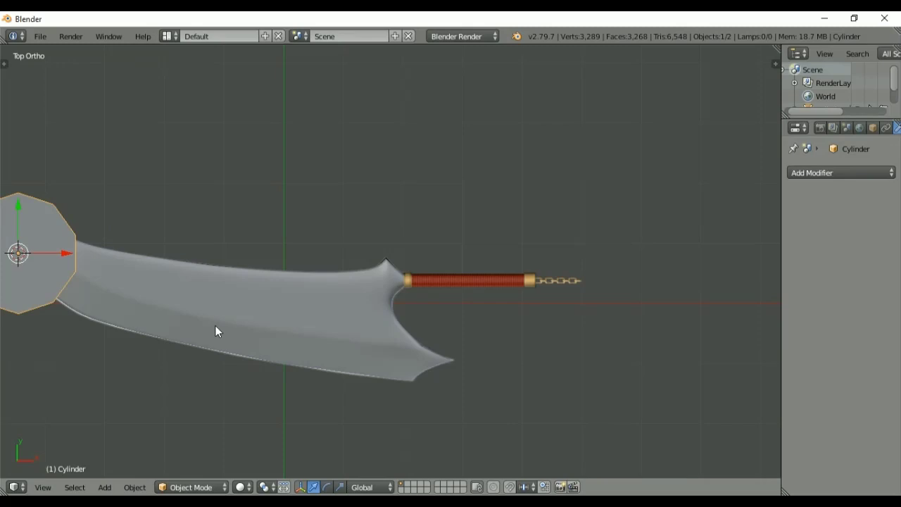
- Move the cylinder over the middle of the reference handle and switch to Edit Mode
key("g")
left_click(681, 359)
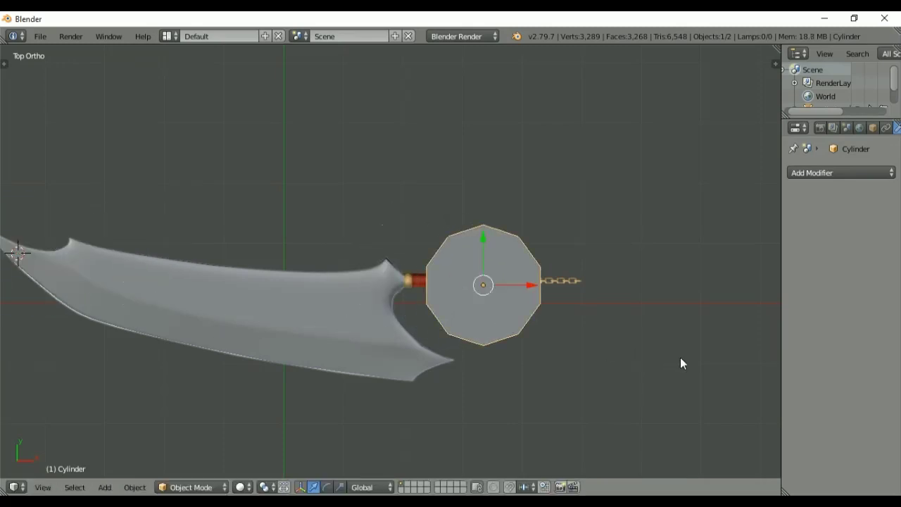
key("Tab")
type("r")
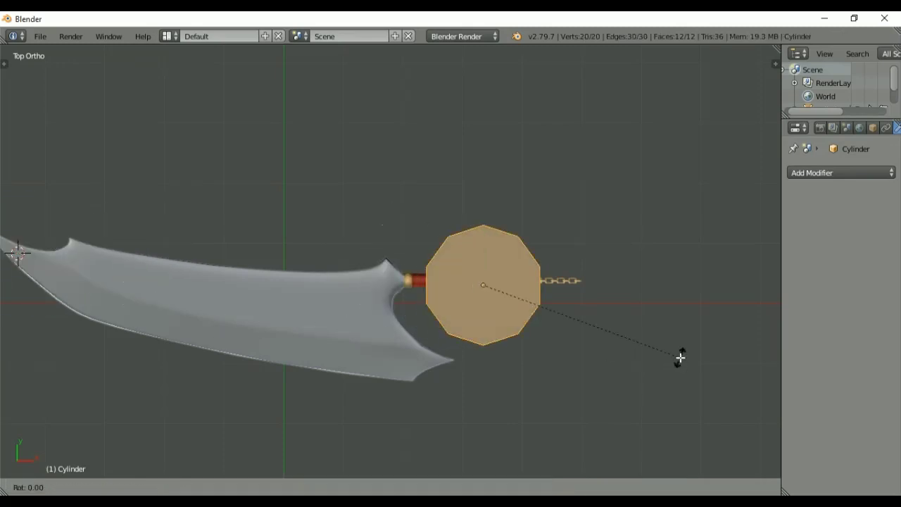
type("90x")
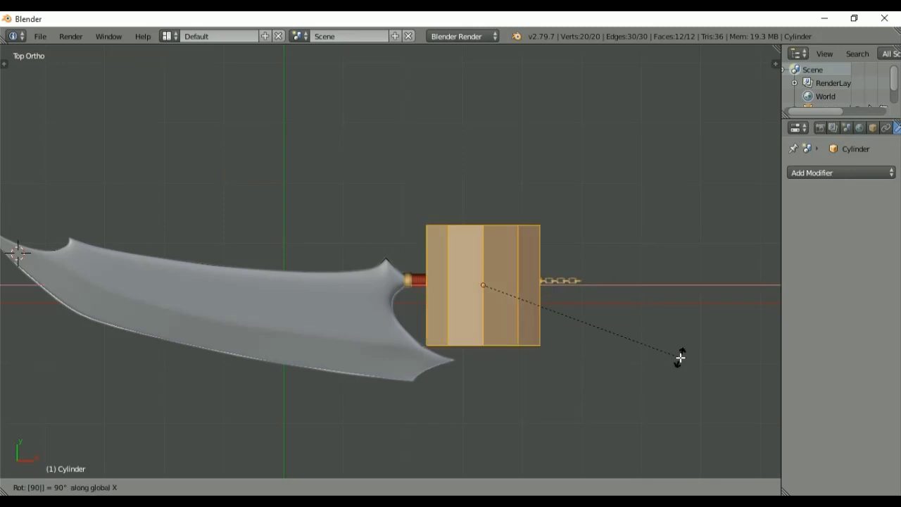
key("Escape")
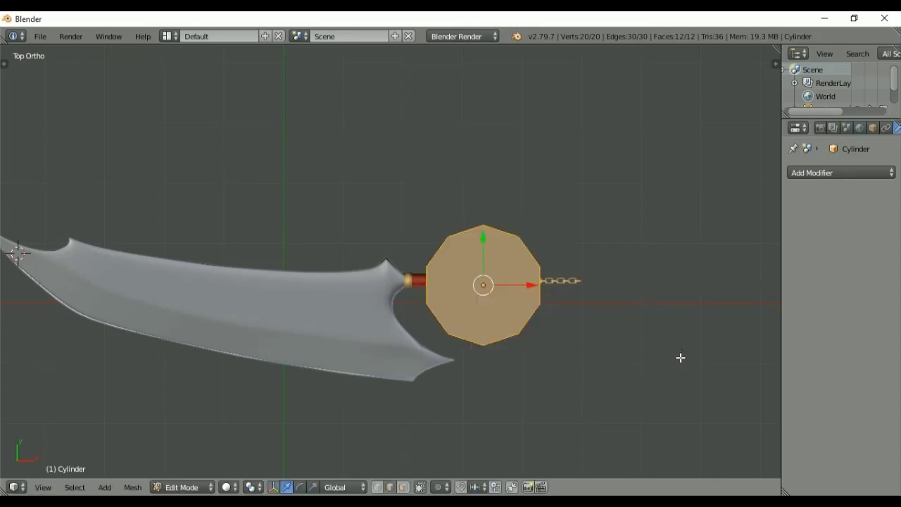
- Rotate the cylinder mesh 90° about X and 90° in the top view so it lies along the handle
type("rx90")
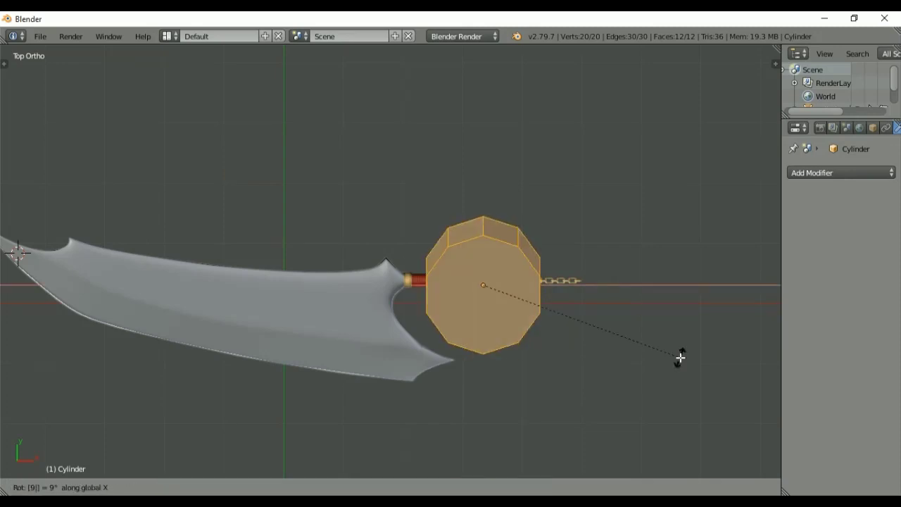
key("Return")
type("r90")
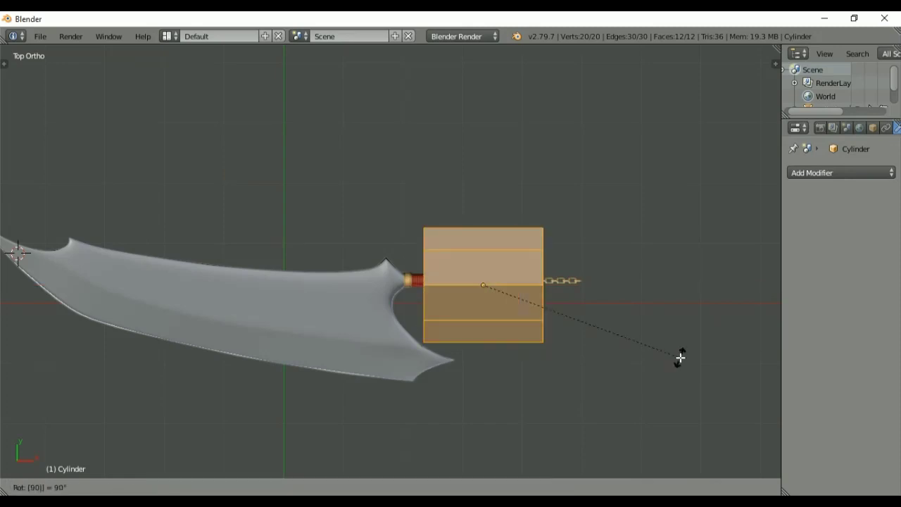
key("Return")
- Scale the cylinder mesh down uniformly to about 0.16 of its size, close to the handle's thickness
key("s")
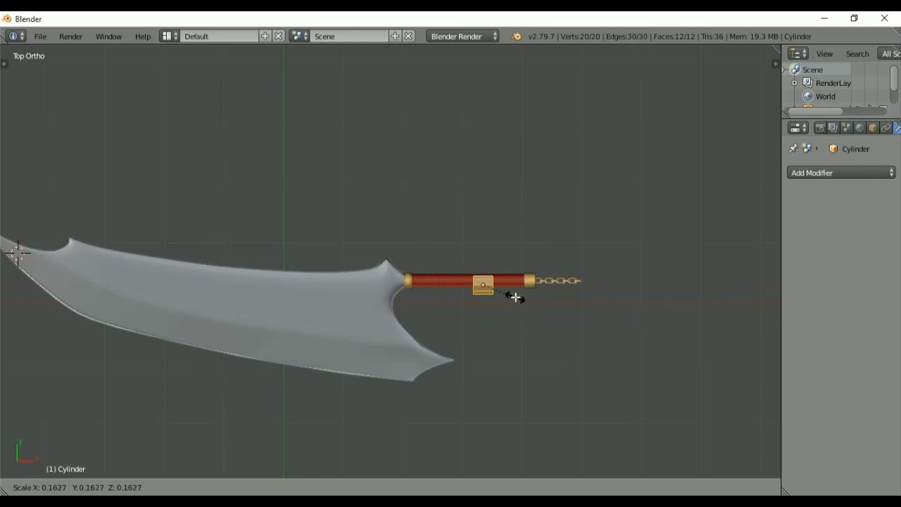
left_click(515, 295)
key("Tab")
key("KP_Decimal")
scroll(500, 316, "down", 5)
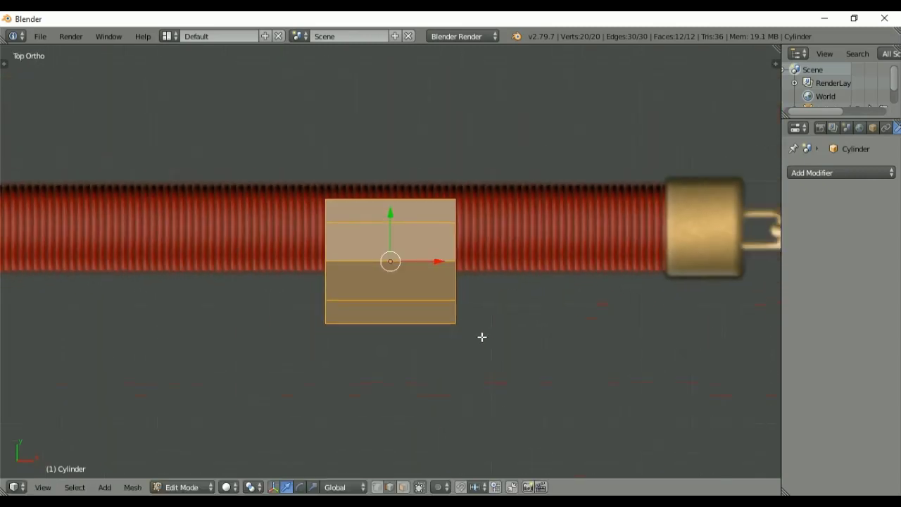
- Centre the cylinder vertically on the reference's red grip and shrink it slightly to match the grip's thickness
key("g")
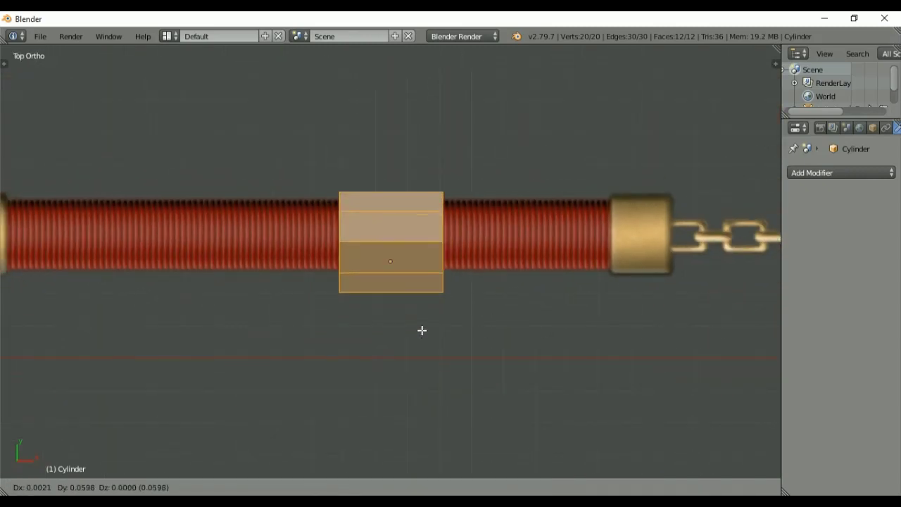
left_click(422, 329)
key("s")
left_click(537, 303)
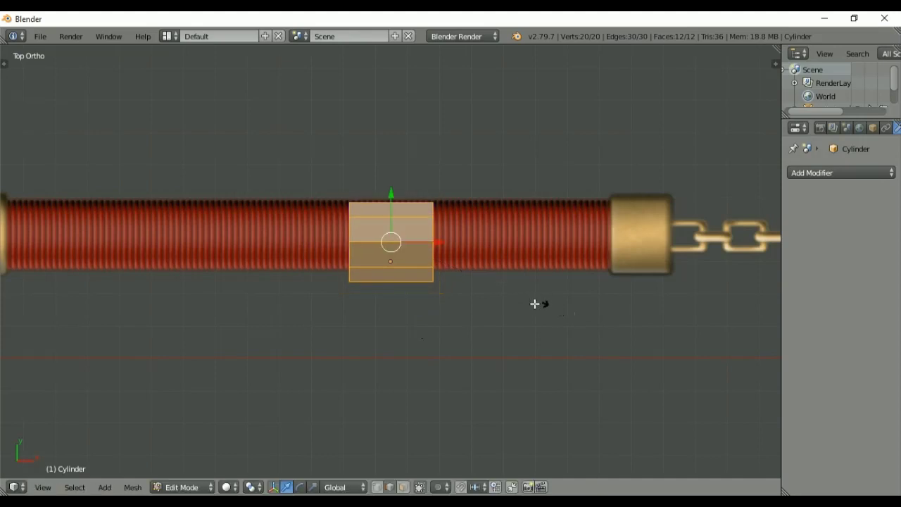
key("g")
left_click(522, 308)
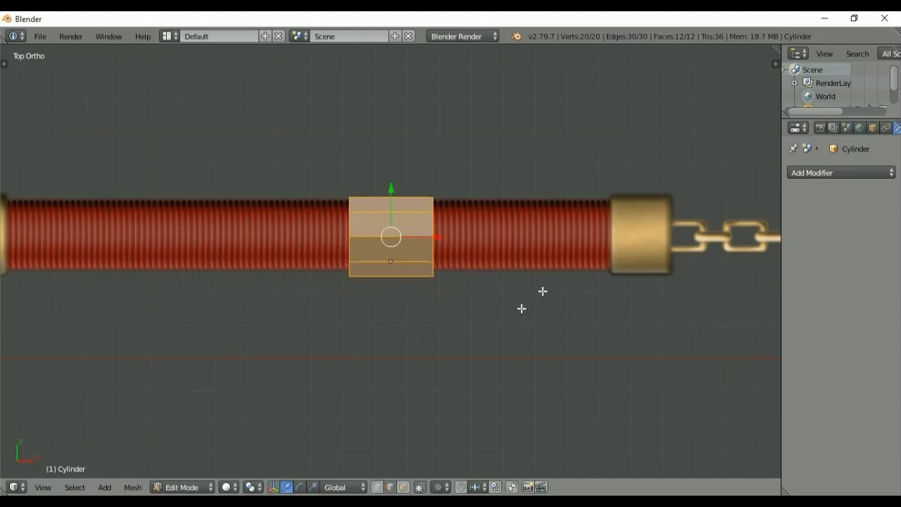
- Examine the cylinder's alignment with the blade from the front, back and handle end
scroll(523, 299, "down", 4)
key("KP_1")
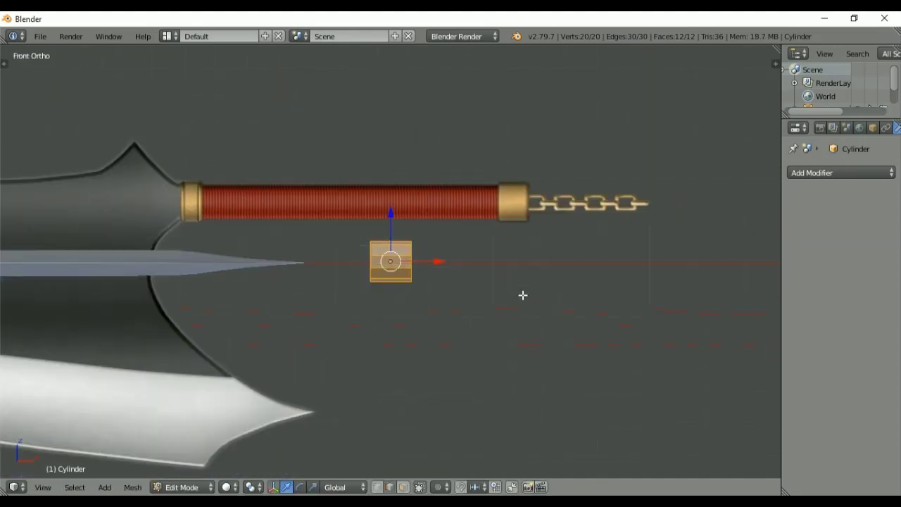
key("ctrl+KP_1")
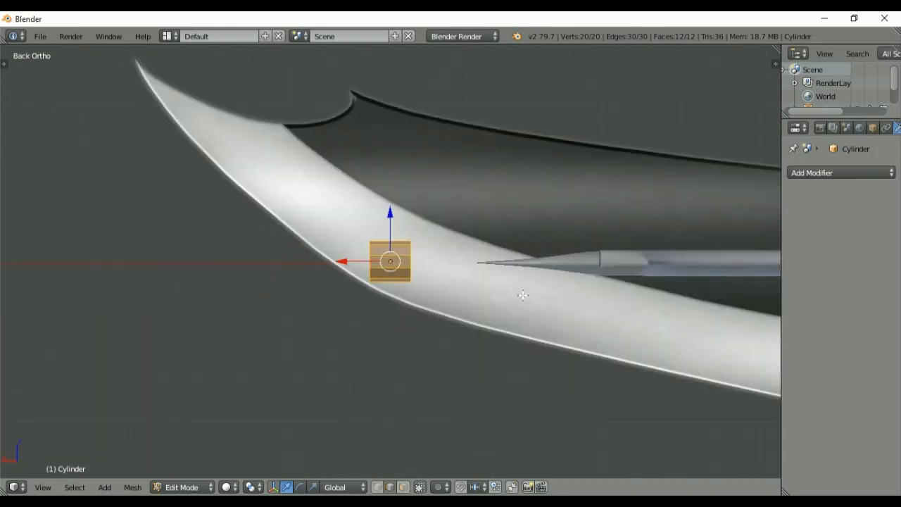
middle_click_drag(523, 295, 676, 324)
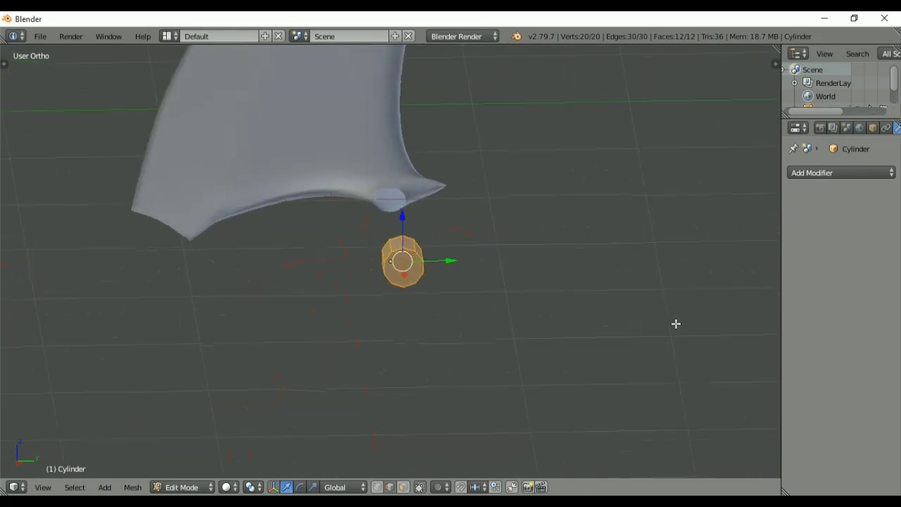
key("KP_7")
key("KP_3")
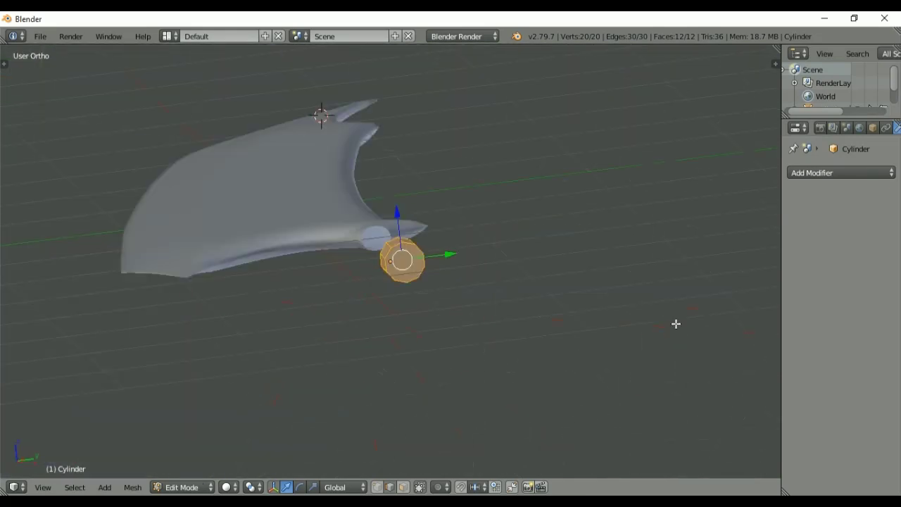
key("KP_1")
- Stretch the cylinder mesh along X in the top view so it spans most of the reference handle's length
key("KP_7")
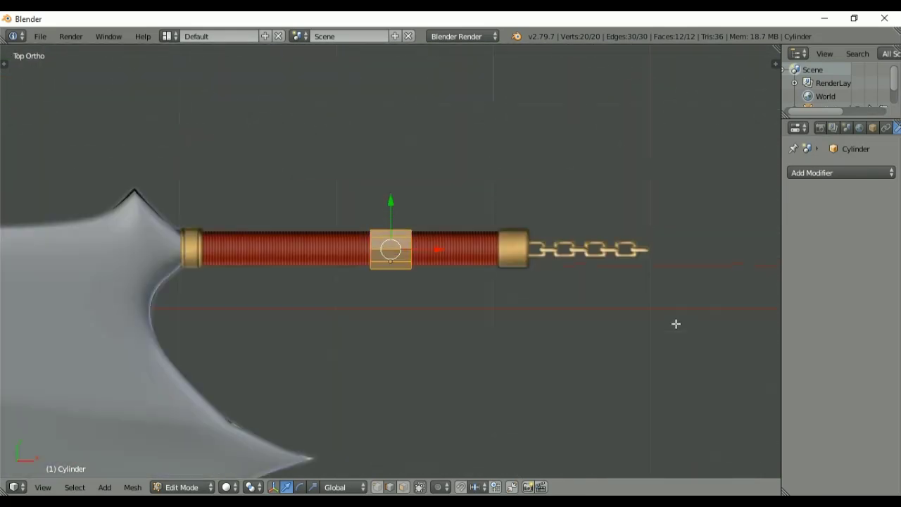
key("s")
key("x")
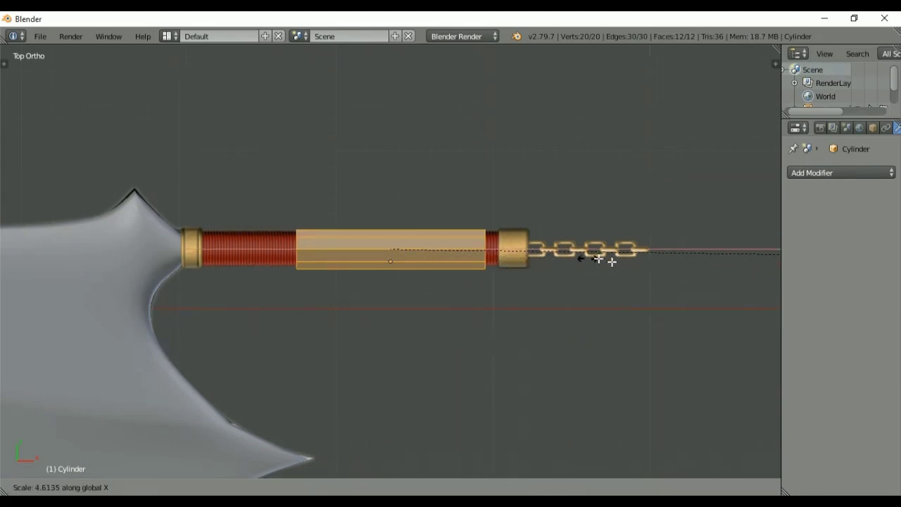
left_click(121, 267)
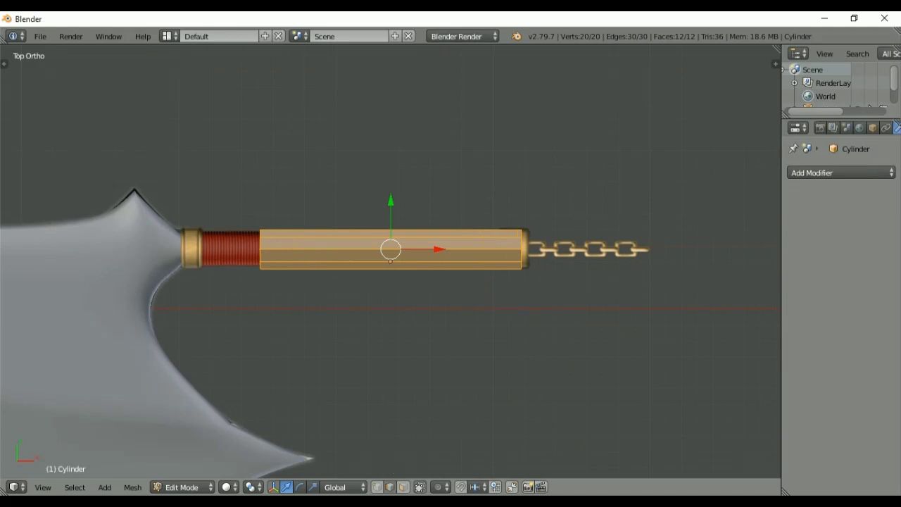
- Move the cylinder's two end faces along X to the outer edges of the reference's gold caps
key("z")
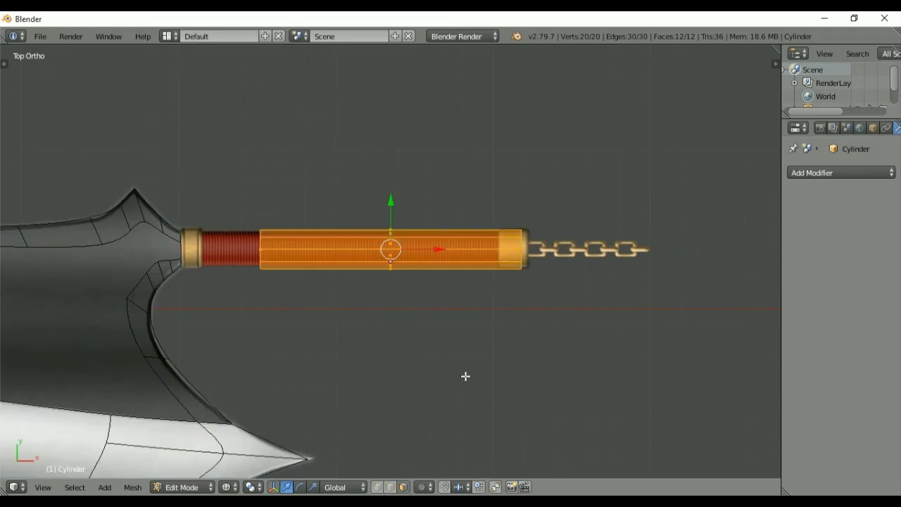
right_click(519, 254)
key("g")
key("x")
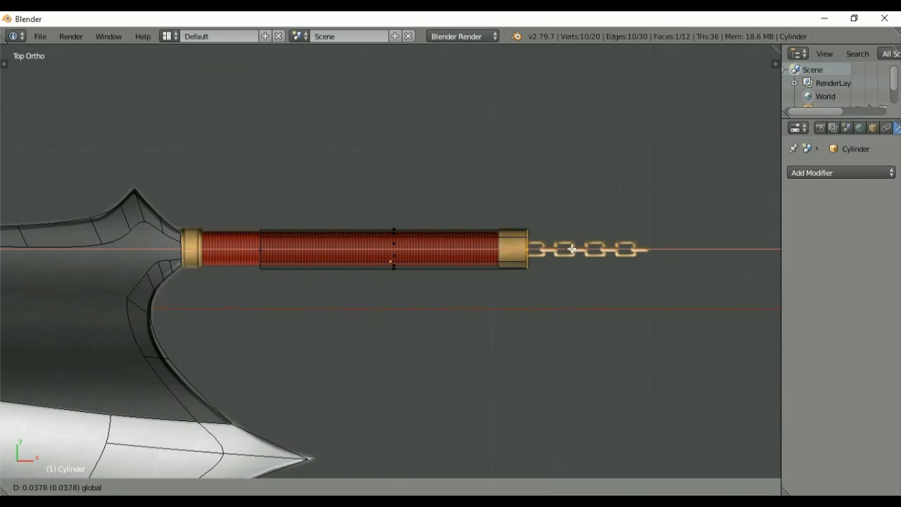
left_click(573, 249)
right_click(261, 248)
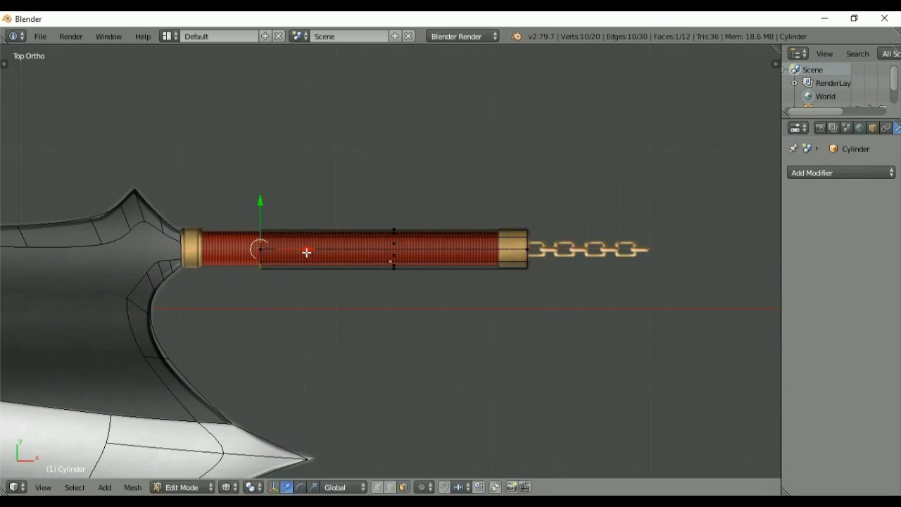
key("g")
key("x")
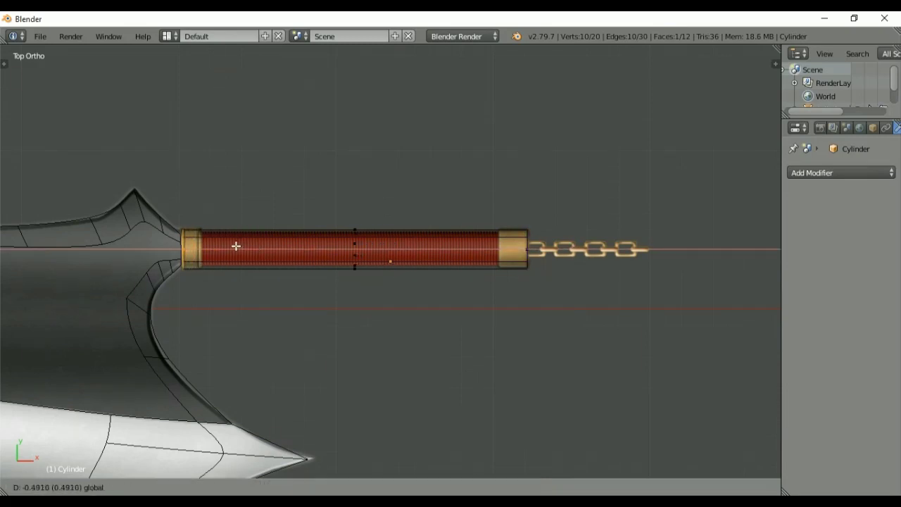
left_click(235, 246)
- Scale the whole cylinder mesh to about 0.81 in every direction except X to match the red grip's thickness
key("a")
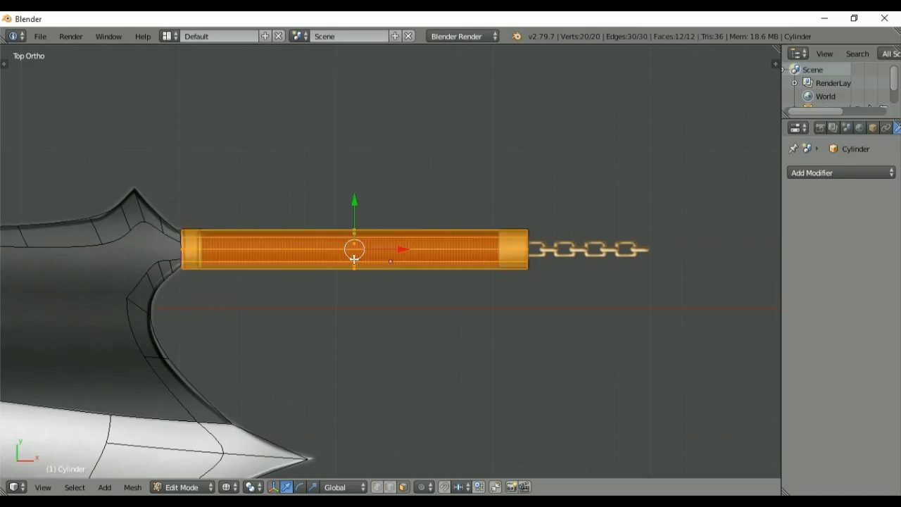
key("s")
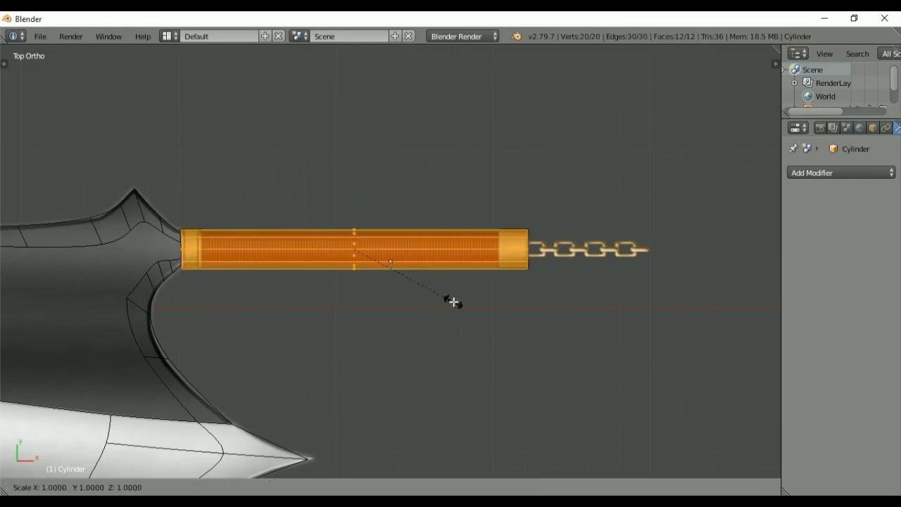
key("shift+x")
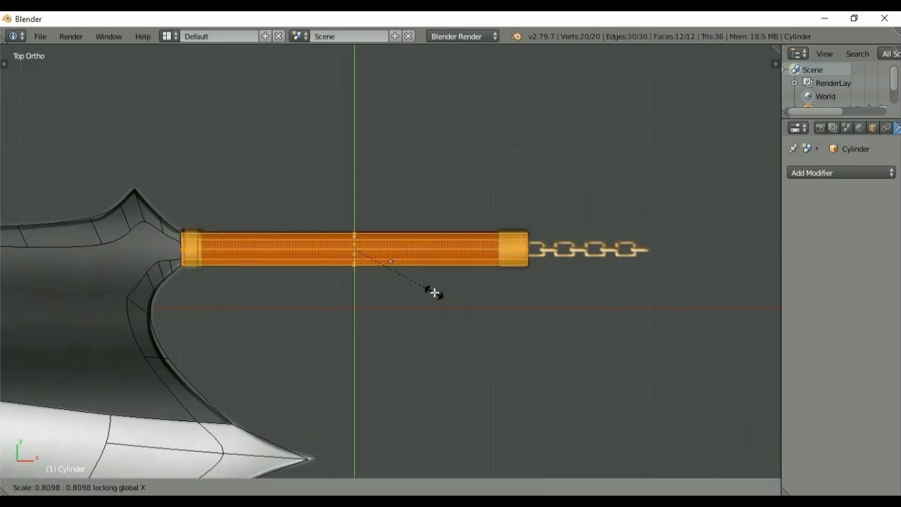
left_click(433, 291)
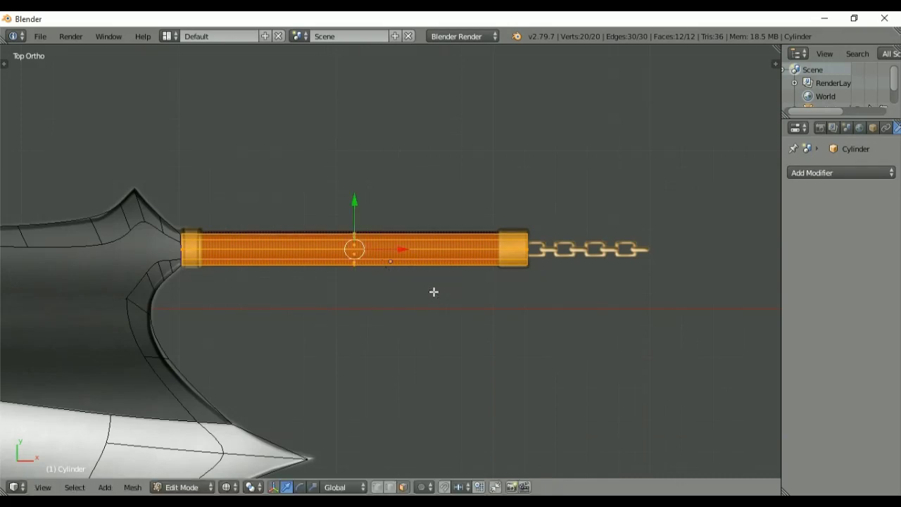
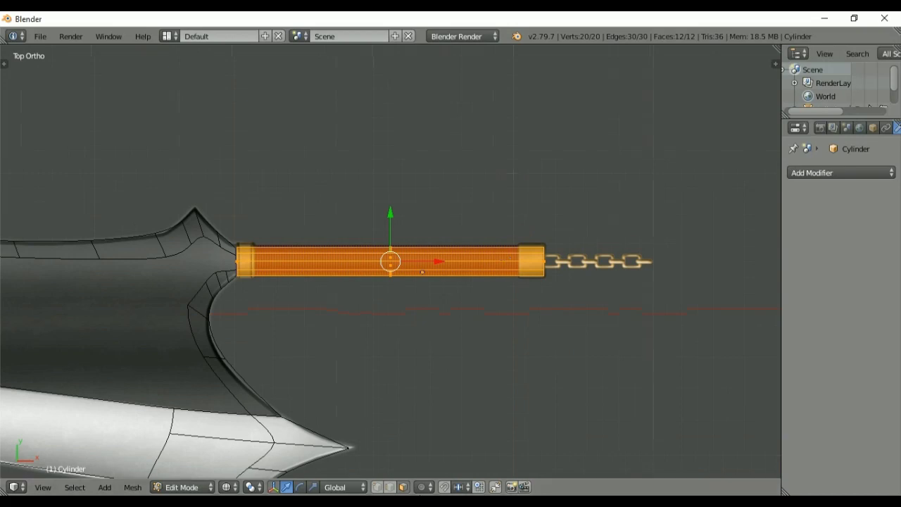
- Add two loop cuts around the cylinder, placed at the inner edges of the chain-end and blade-end gold caps
key("ctrl+r")
left_click(417, 264)
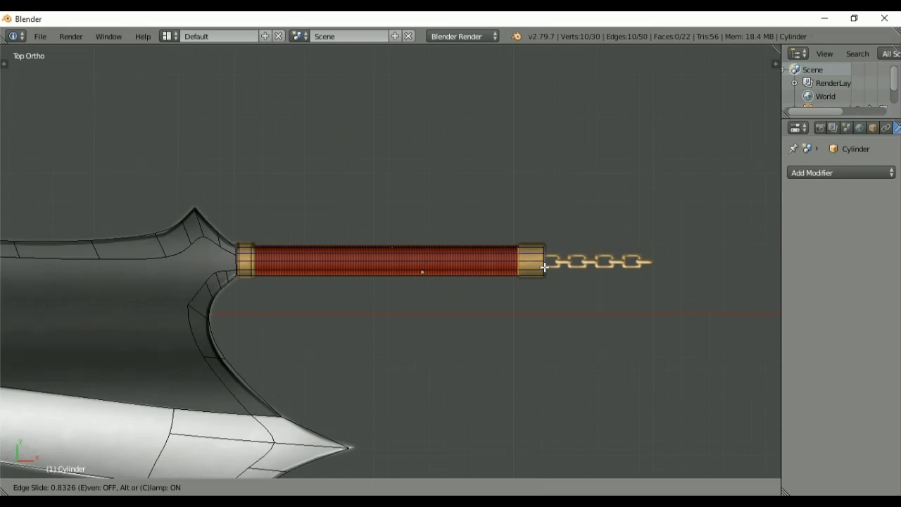
left_click(373, 251)
key("ctrl+r")
left_click(374, 254)
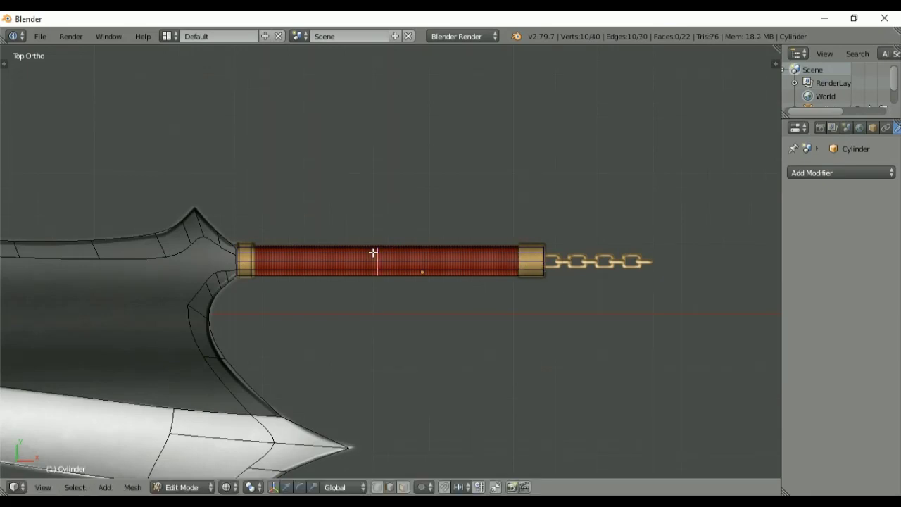
left_click(252, 271)
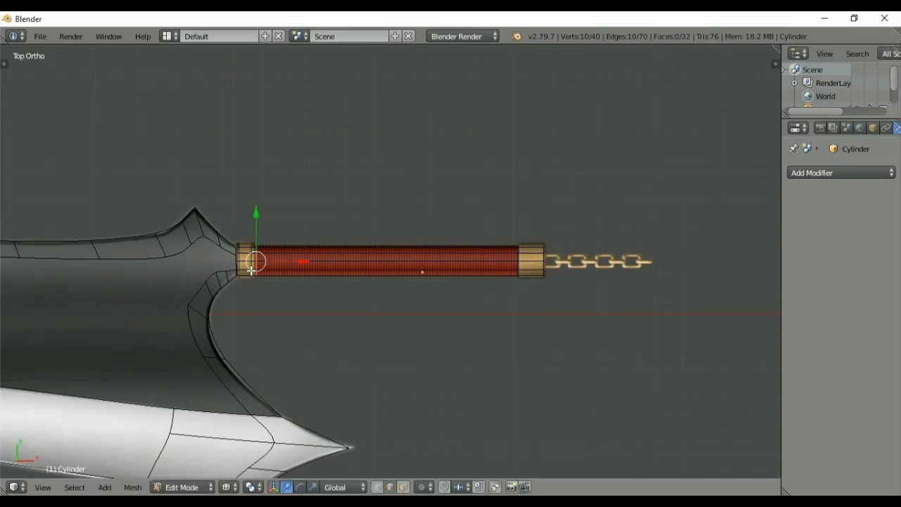
key("shift+z")
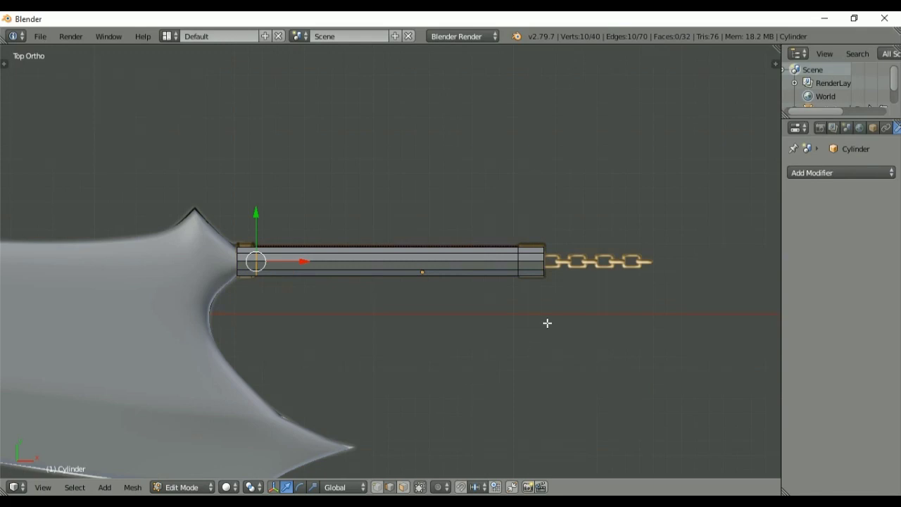
- Select the ring of side faces covering the chain-end gold cap, using face selection
scroll(624, 255, "up", 4)
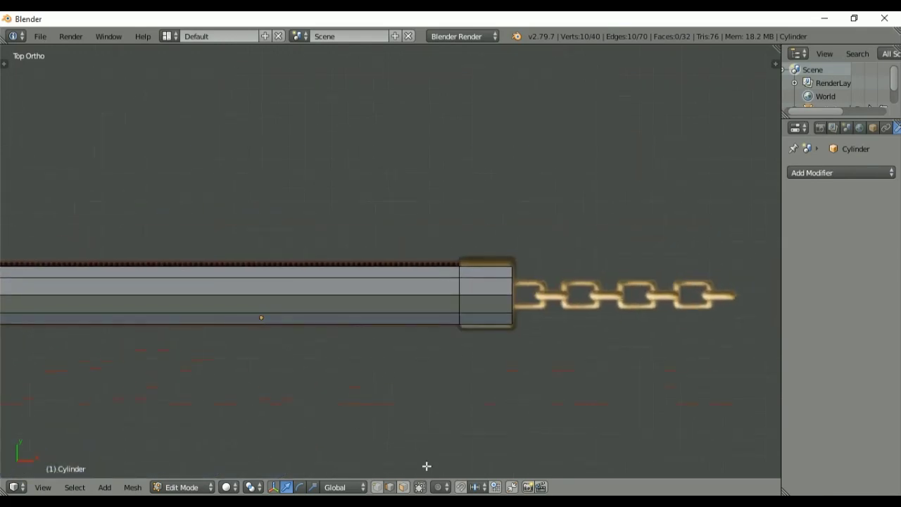
left_click(402, 487)
right_click(489, 300, "alt")
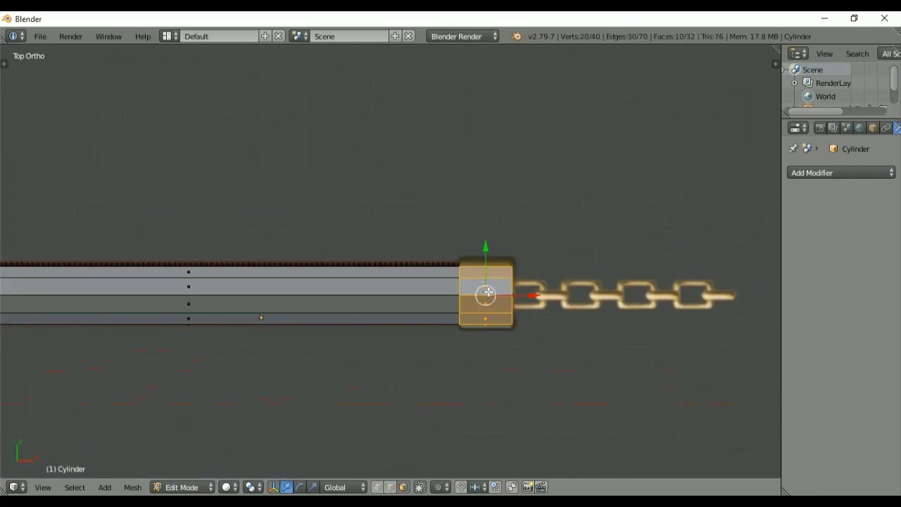
key("s")
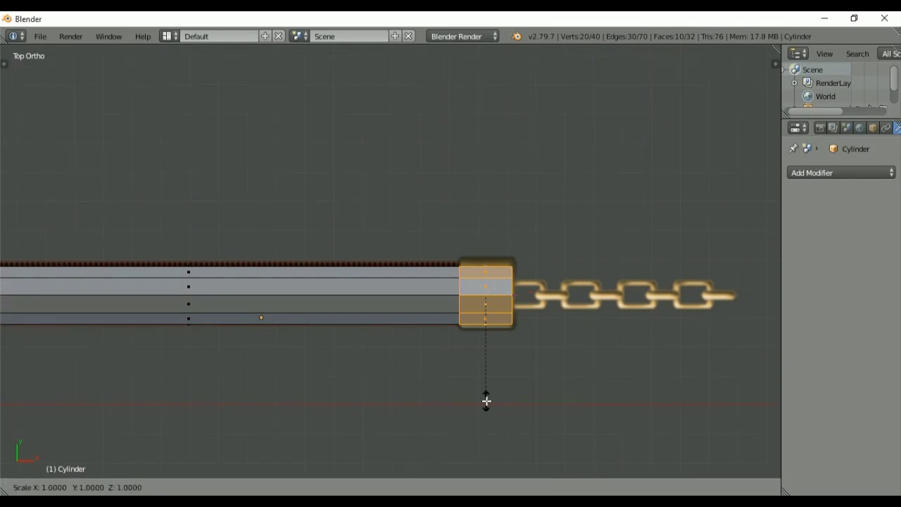
key("shift+x")
right_click(487, 411)
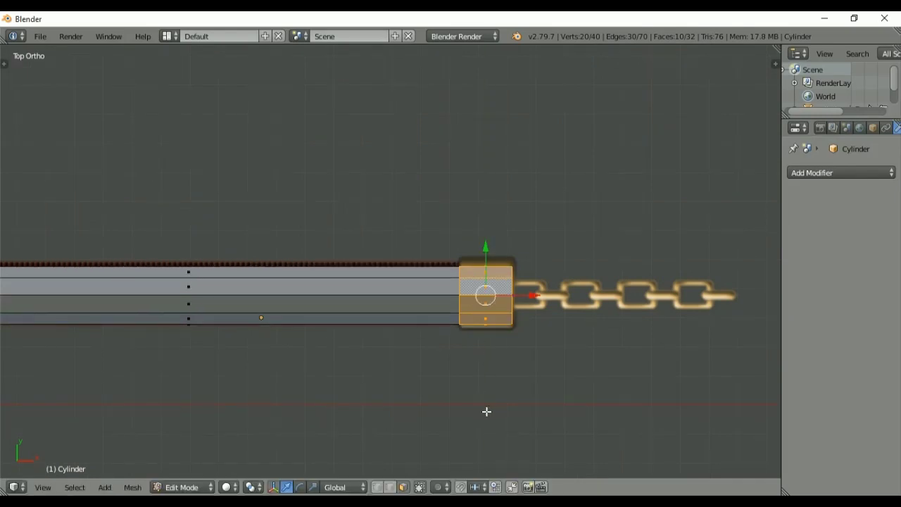
- Extrude the chain-end face ring and scale it outward in Y and Z, slightly thicker than the reference's gold cap
key("e")
key("s")
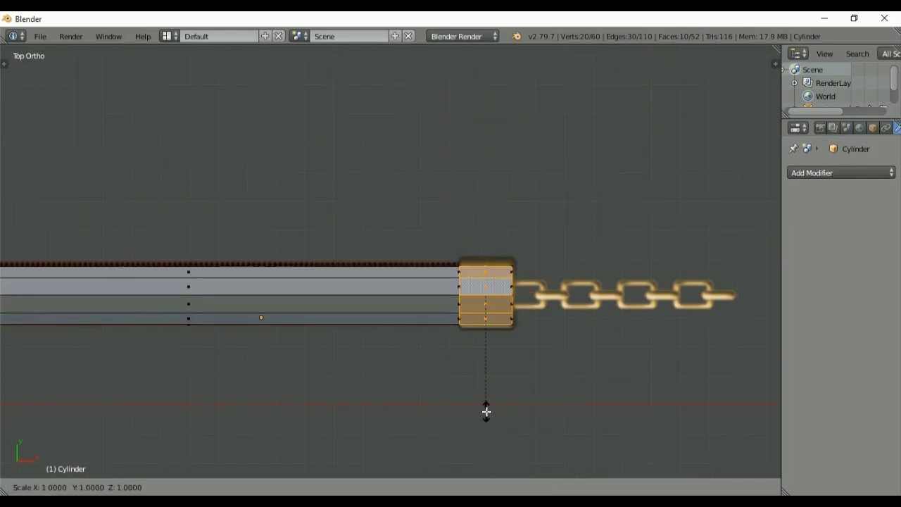
key("shift+x")
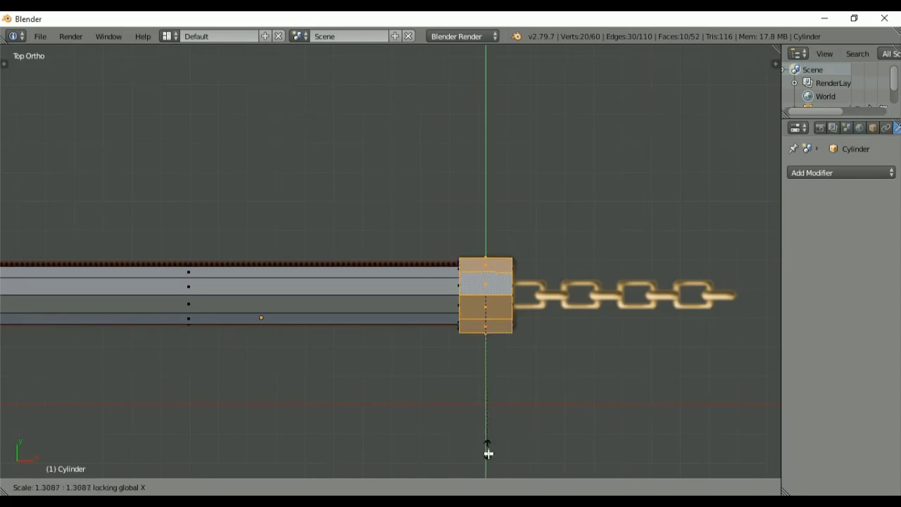
left_click(488, 459)
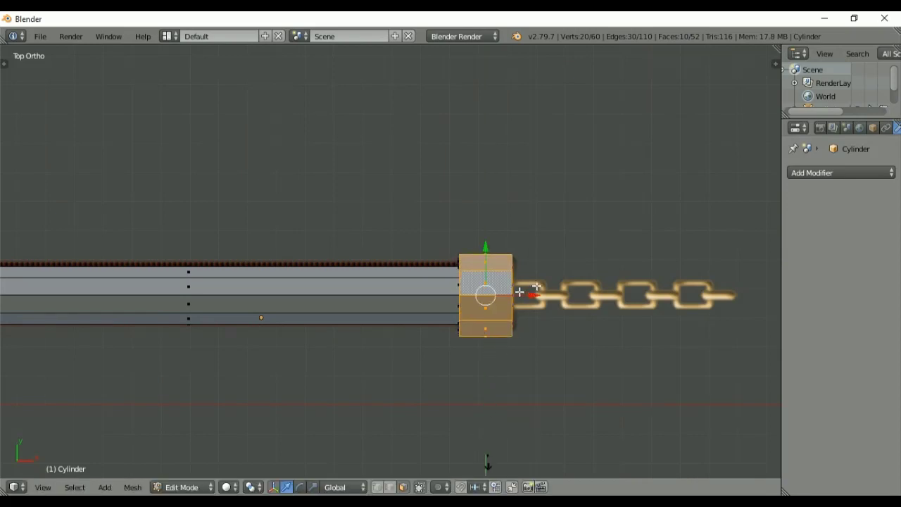
- Move the end face on the chain side slightly outward along X to give the cap a sloped end
key("alt+z")
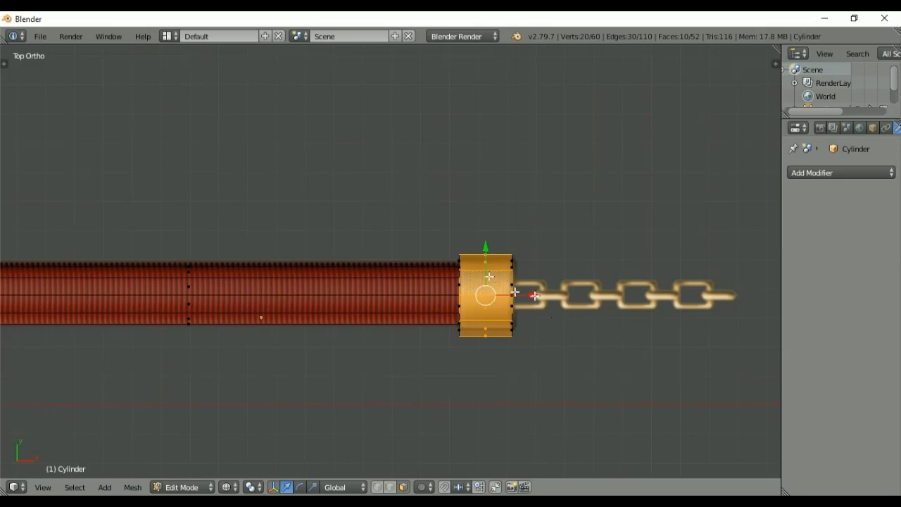
middle_click_drag(538, 301, 494, 273)
right_click(478, 345)
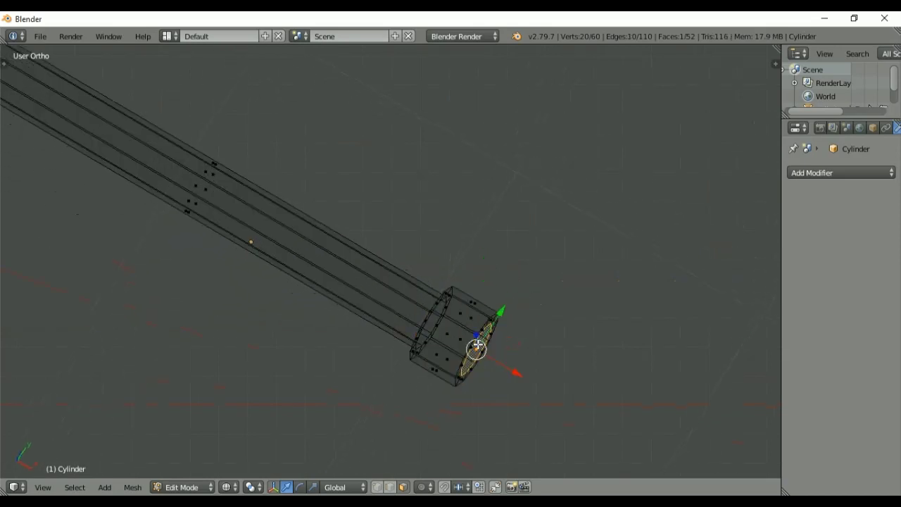
key("KP_7")
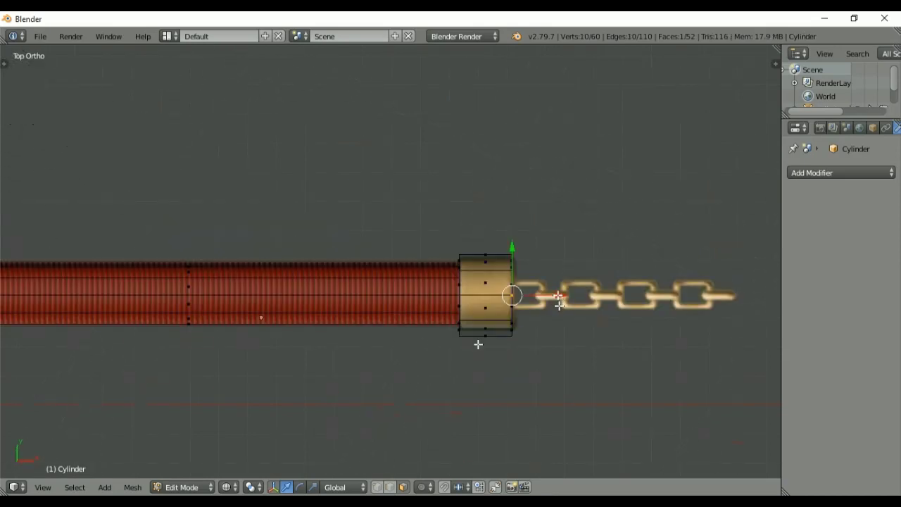
left_click_drag(559, 295, 561, 293)
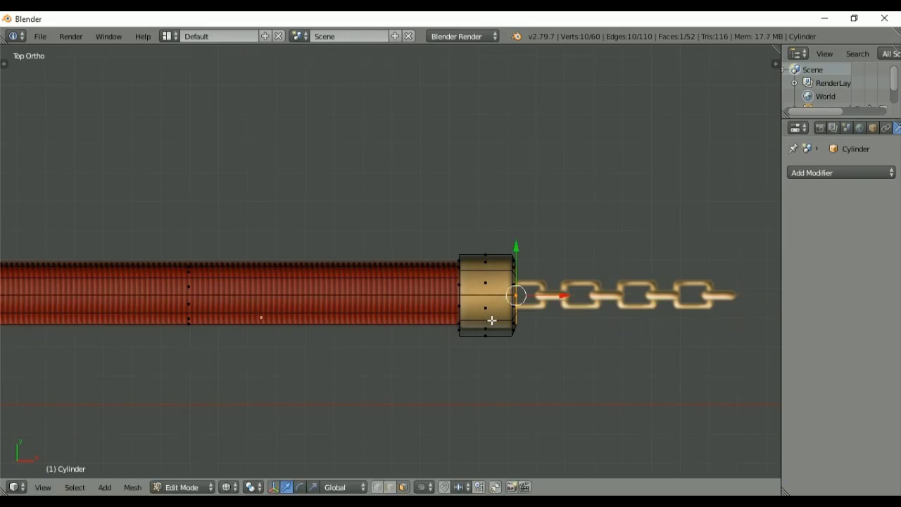
- Bevel the chain-end cap's outer rim on the grip side with one segment and an offset of about 0.016
left_click(389, 488)
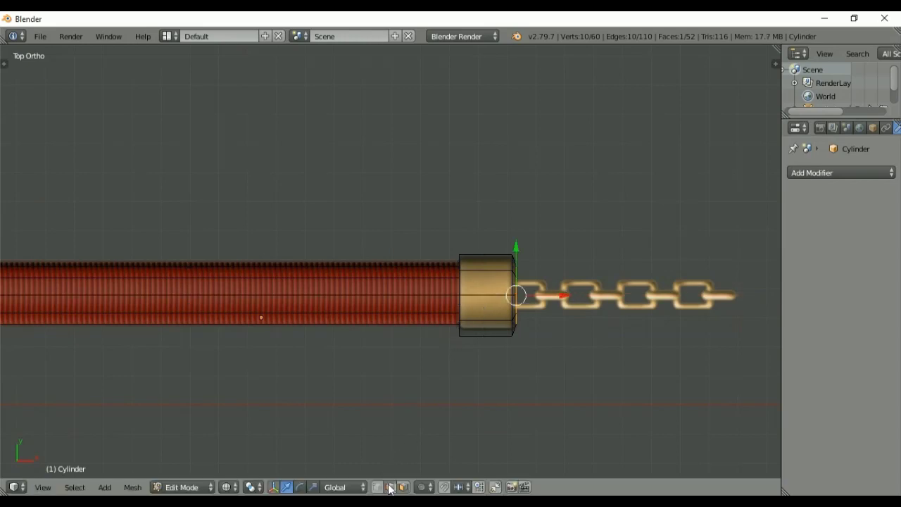
right_click(459, 278, "alt")
right_click(460, 294, "alt")
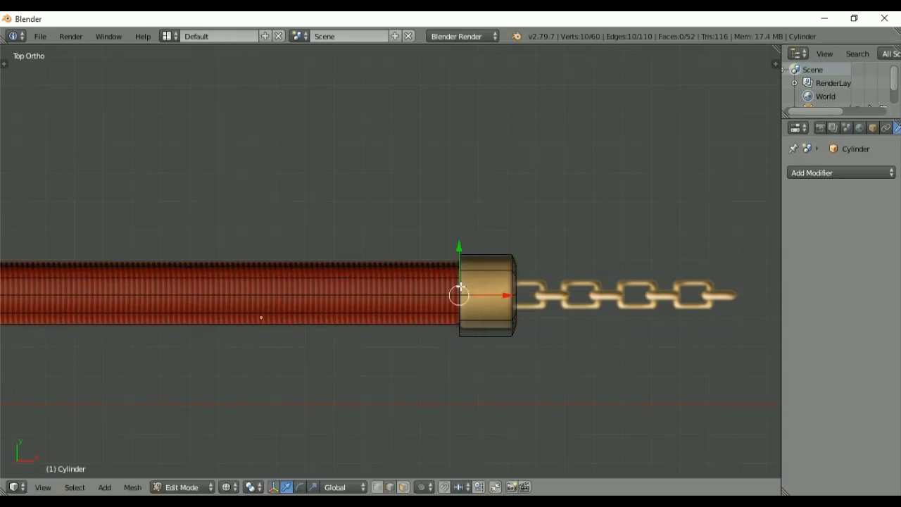
middle_click_drag(464, 343, 511, 247)
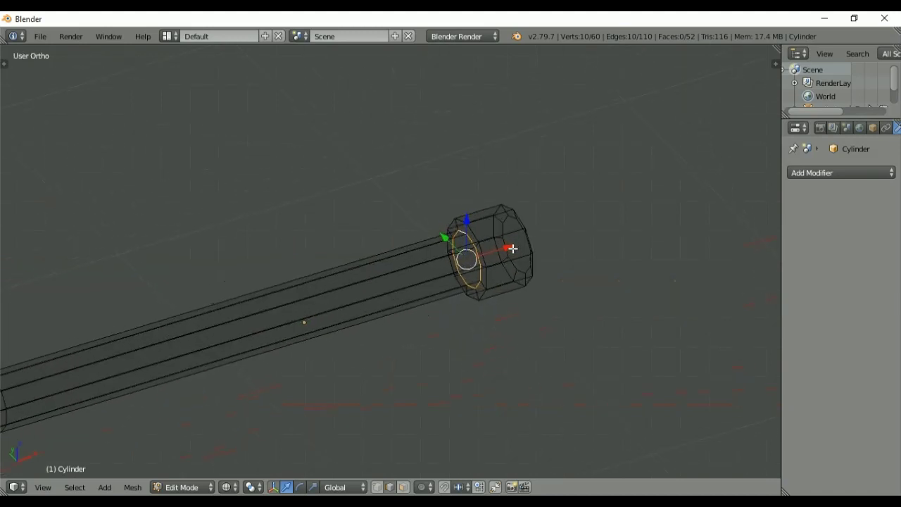
right_click(475, 234, "alt")
key("ctrl+b")
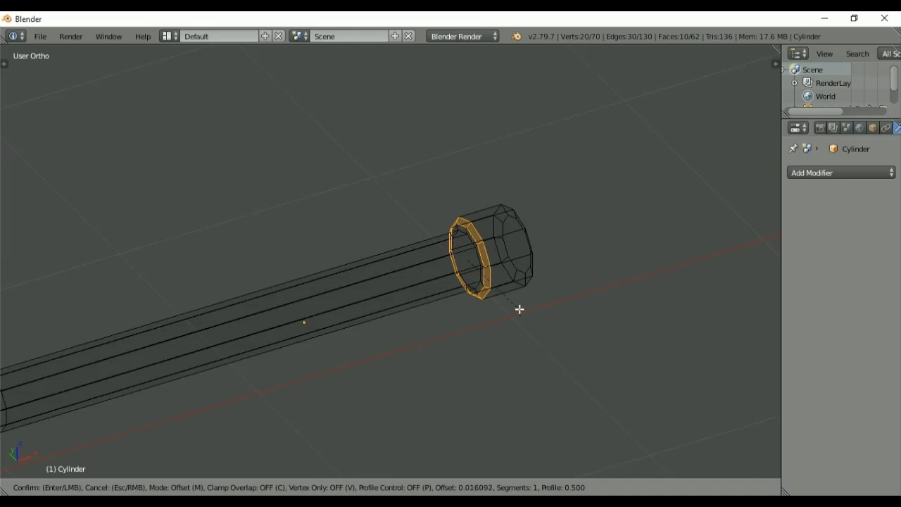
left_click(520, 309)
key("z")
key("Tab")
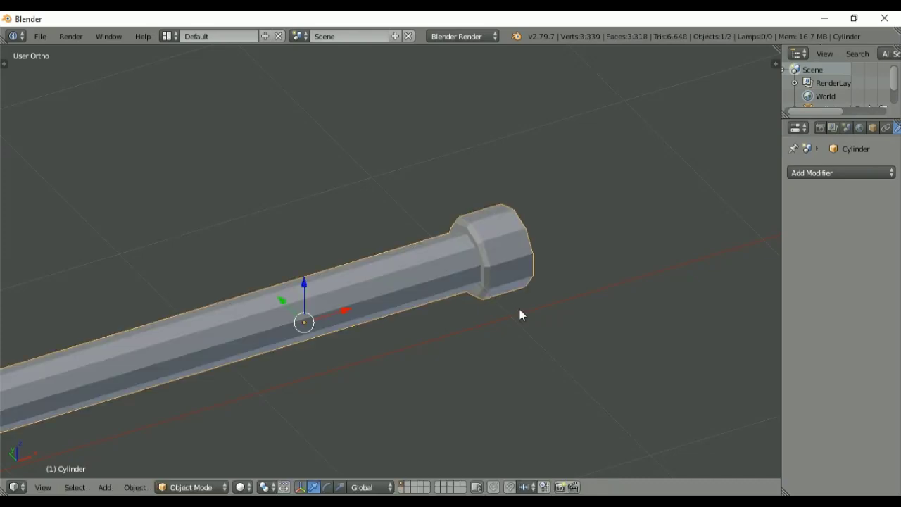
- Bevel the cap's outer rim on the chain side narrowly and return to Object Mode
key("KP_7")
key("Tab")
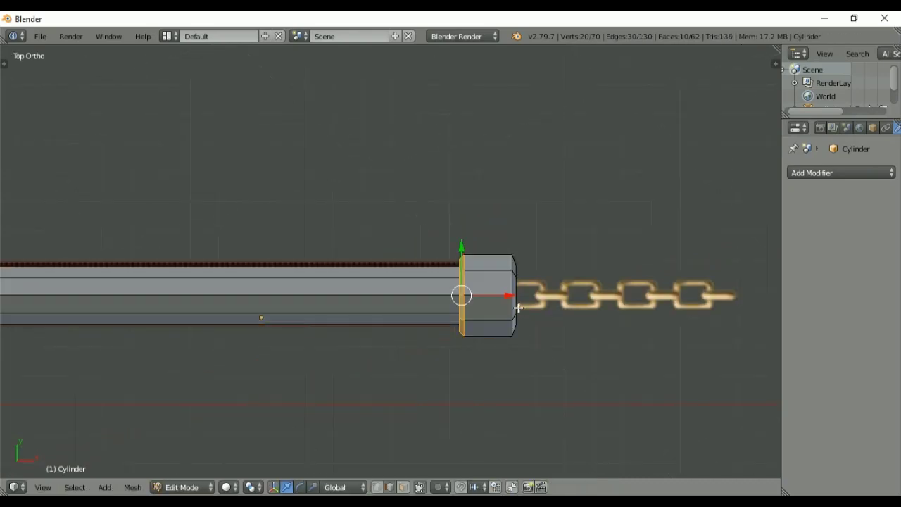
key("ctrl+b")
left_click(532, 358)
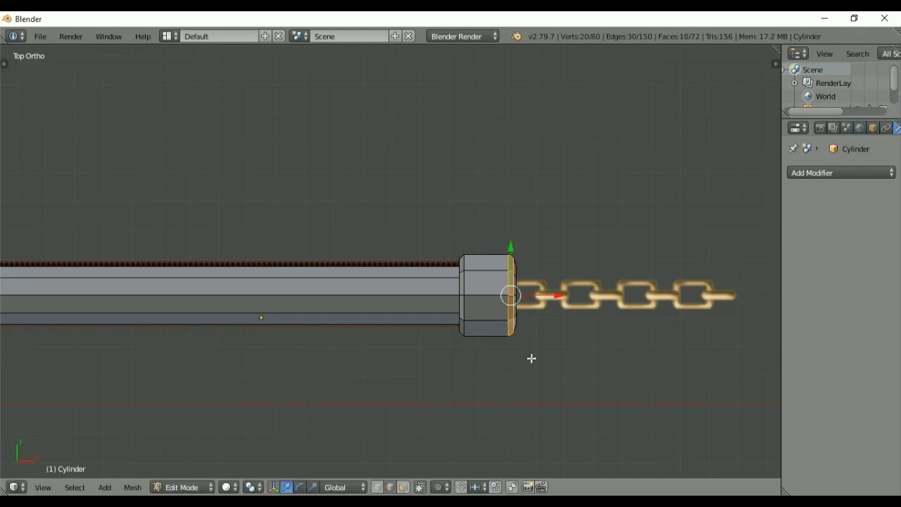
key("a")
key("Tab")
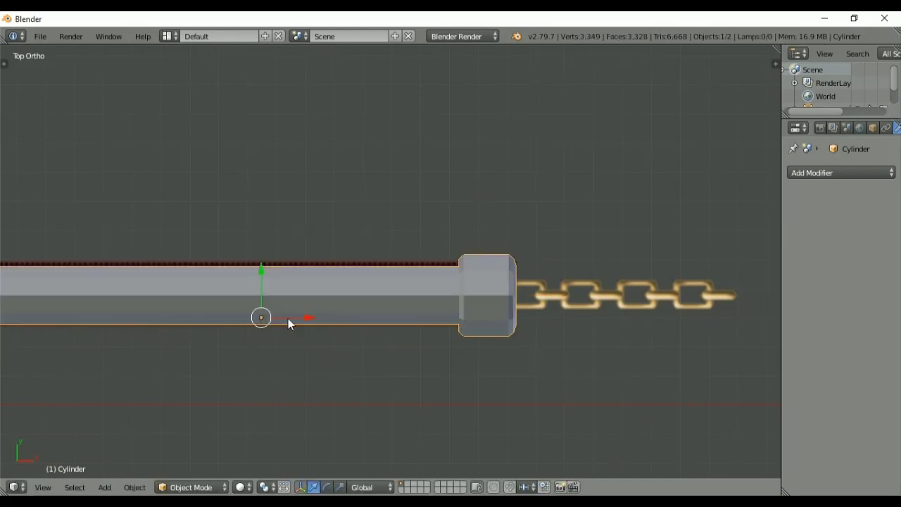
- Delete only the end face on the handle's blade side, using face selection in Edit Mode
middle_click_drag(282, 308, 556, 333, "shift")
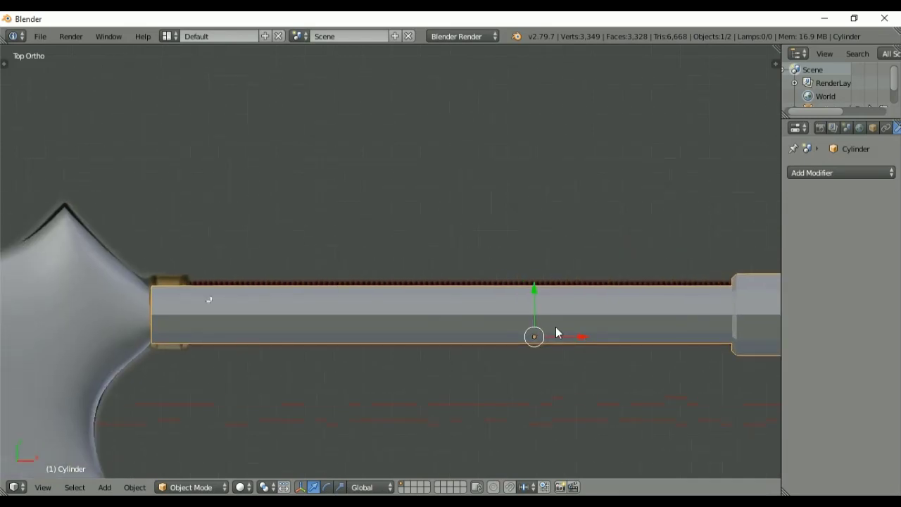
key("Tab")
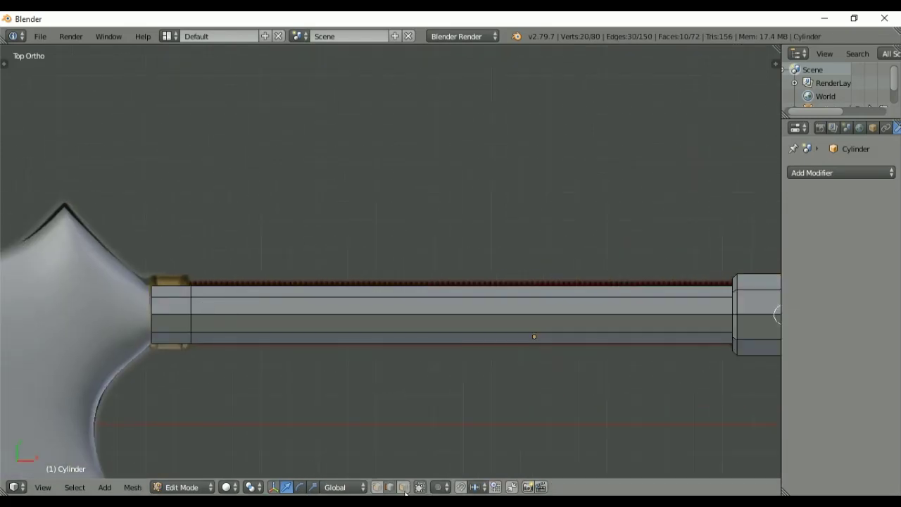
left_click(402, 487)
right_click(175, 302, "alt")
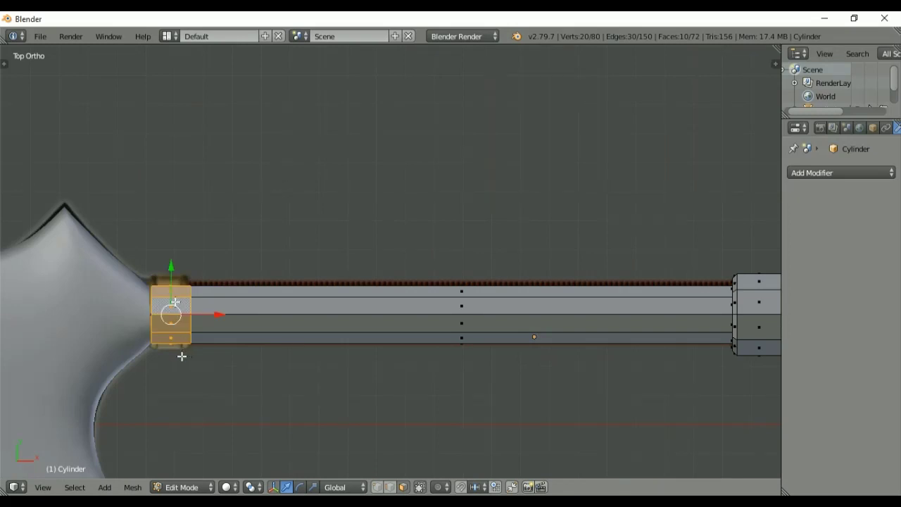
middle_click_drag(181, 356, 254, 281)
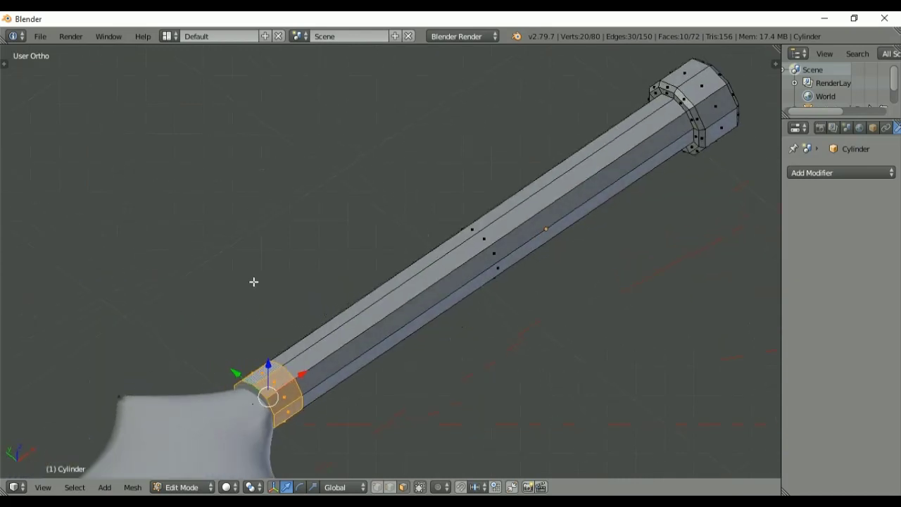
right_click(256, 398)
key("x")
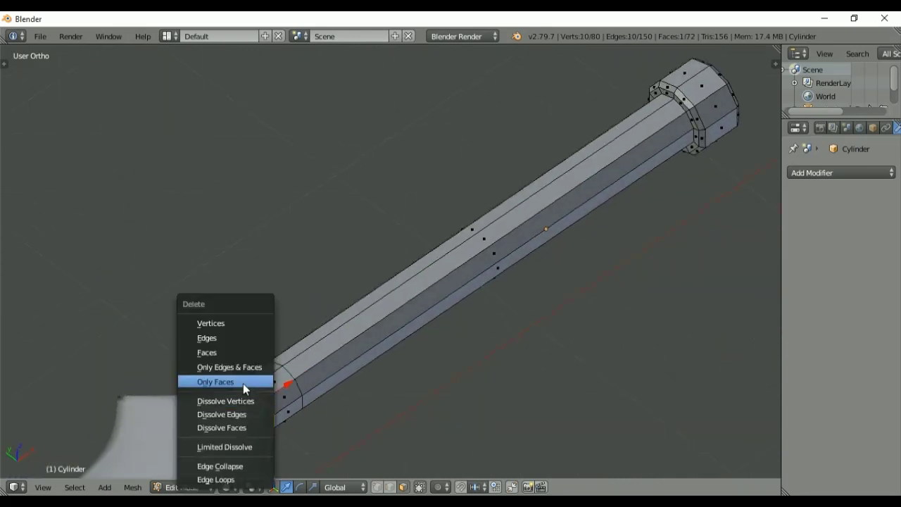
left_click(243, 384)
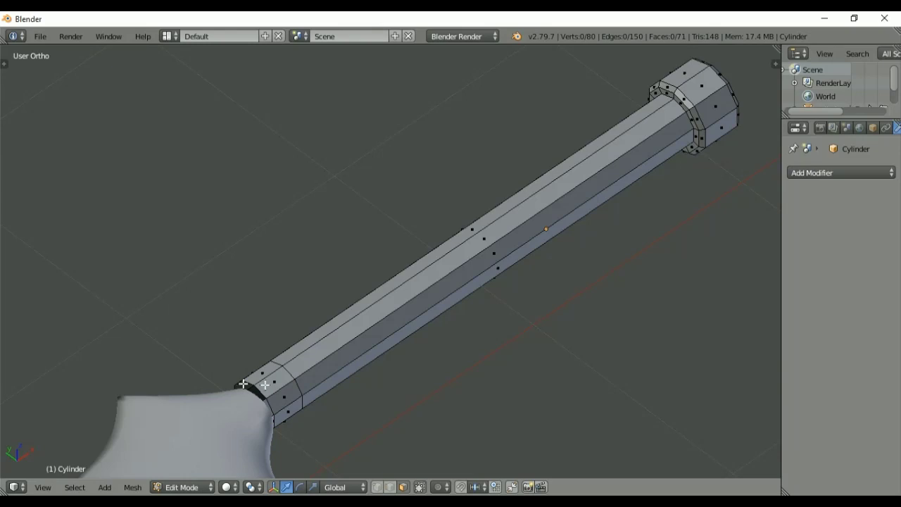
- Select the open edge loop at the handle's blade end and fill it with a new face
right_click(242, 384, "alt")
key("f")
key("KP_7")
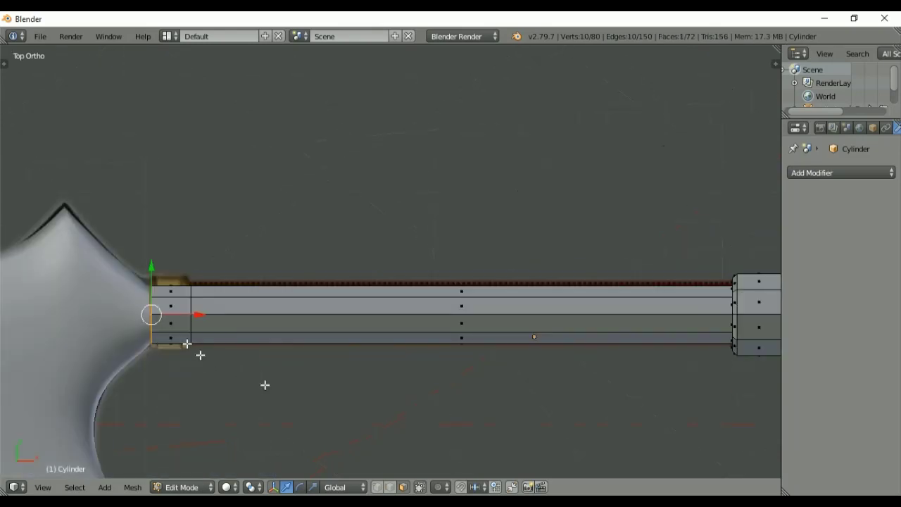
- Extrude the face ring at the blade end of the handle and scale it outward about 1.29 times, excluding X, as a collar
right_click(174, 313, "alt")
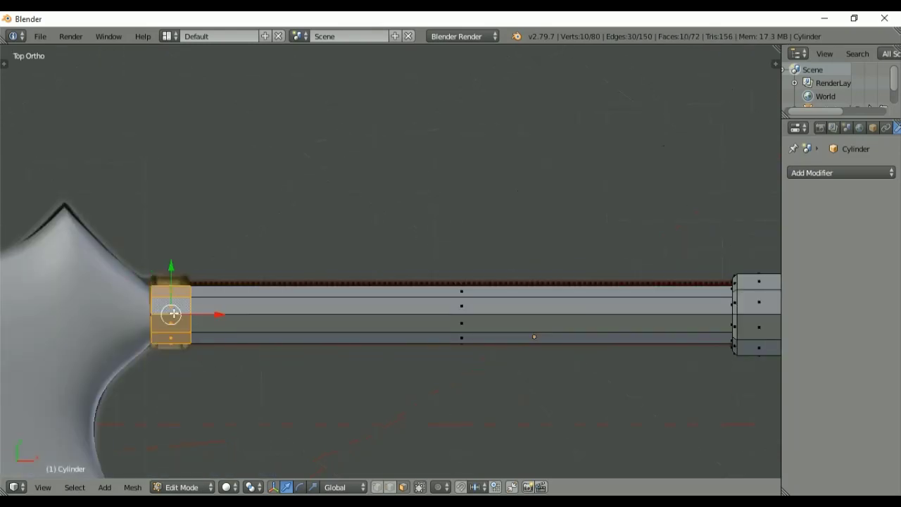
key("e")
right_click(223, 372)
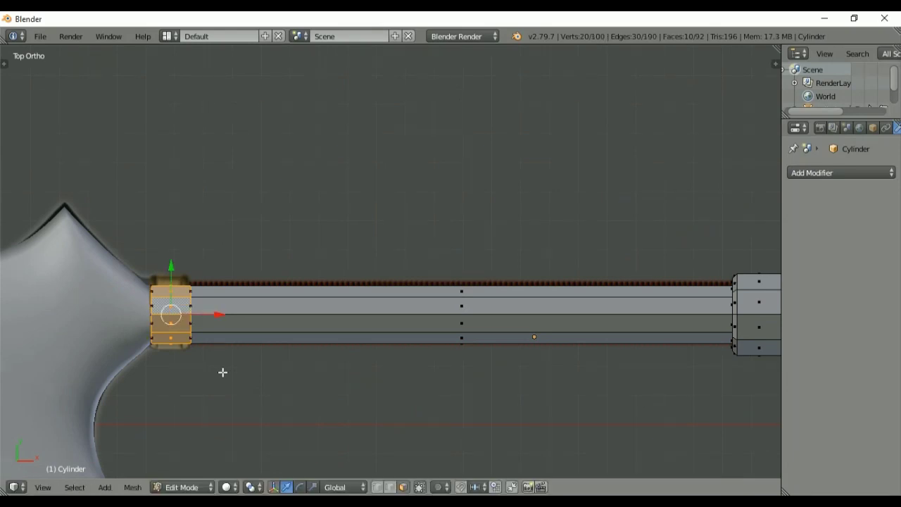
key("s")
key("shift+x")
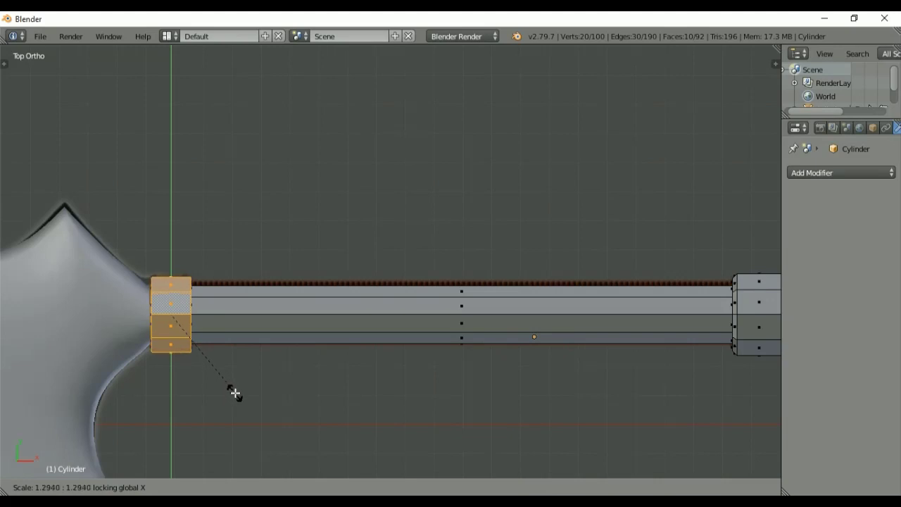
left_click(236, 393)
- In wireframe view, add a centred edge loop around the collar and bevel it about 0.039 with one segment
key("z")
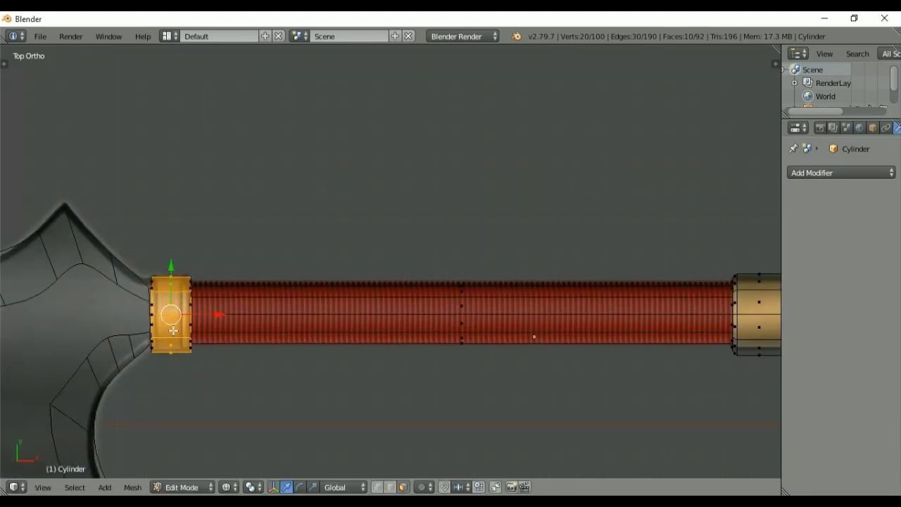
key("a")
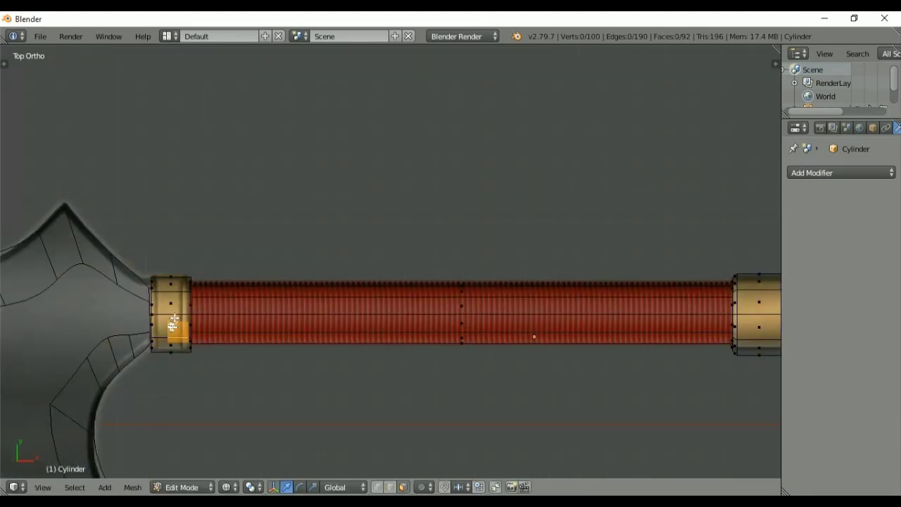
key("ctrl+r")
left_click(174, 320)
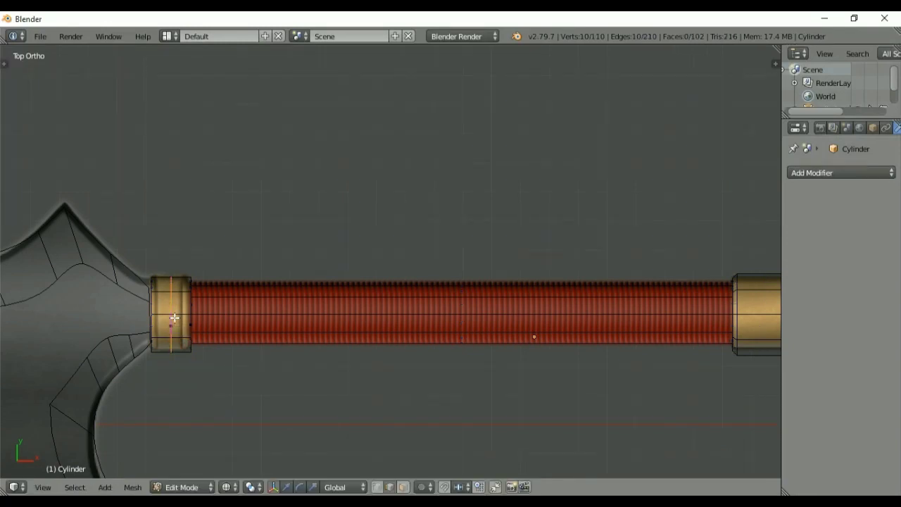
right_click(174, 317)
key("ctrl+b")
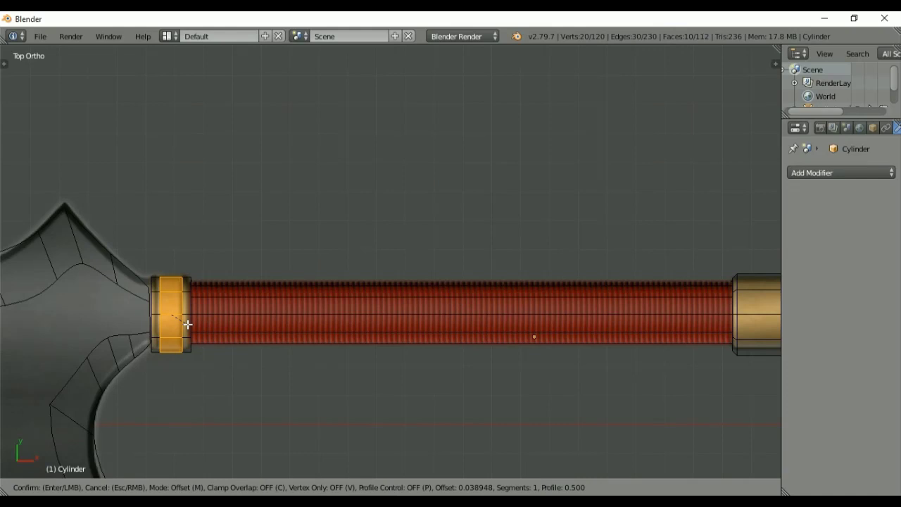
left_click(188, 324)
- Bevel both inner edge loops of the collar together by about 0.009 with two segments
right_click(180, 322, "alt")
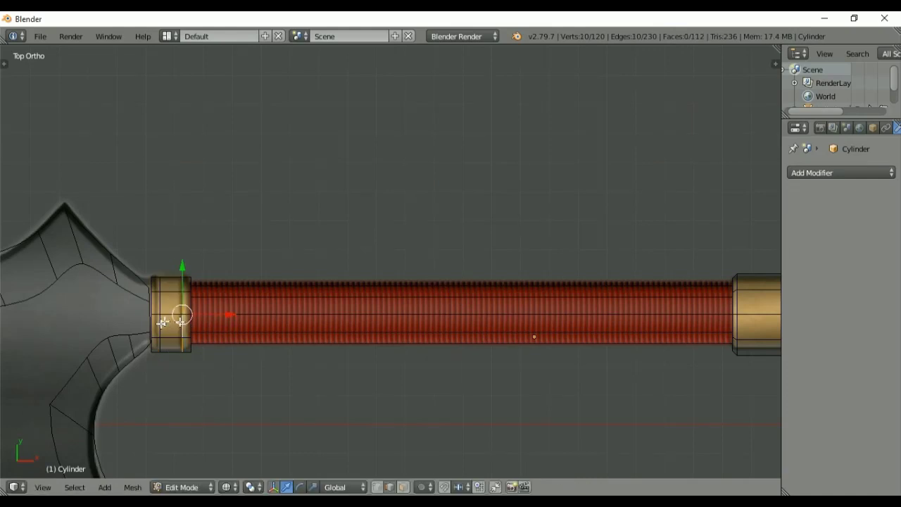
right_click(162, 322, "alt+shift")
key("ctrl+b")
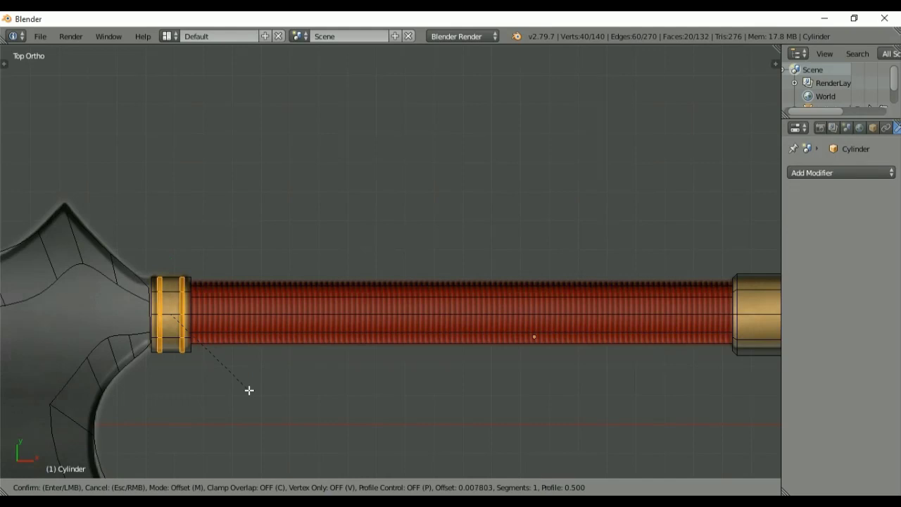
scroll(249, 390, "up", 1)
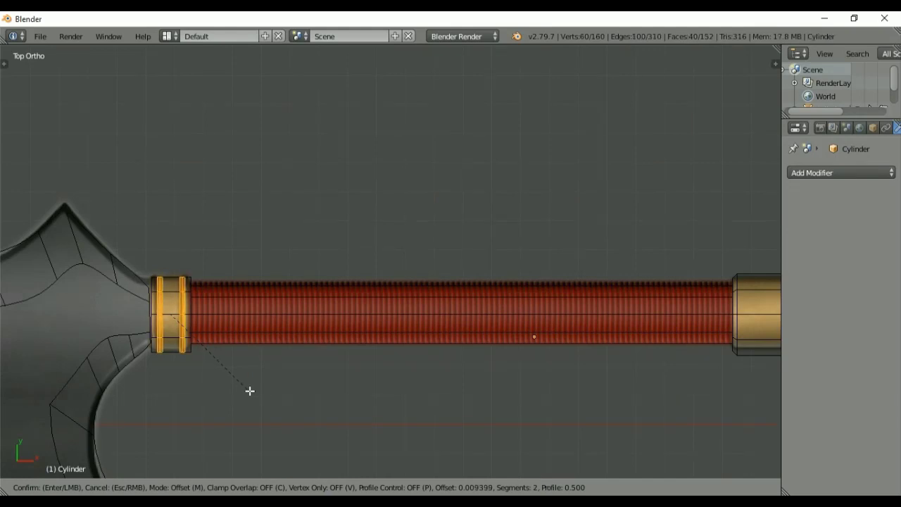
left_click(249, 391)
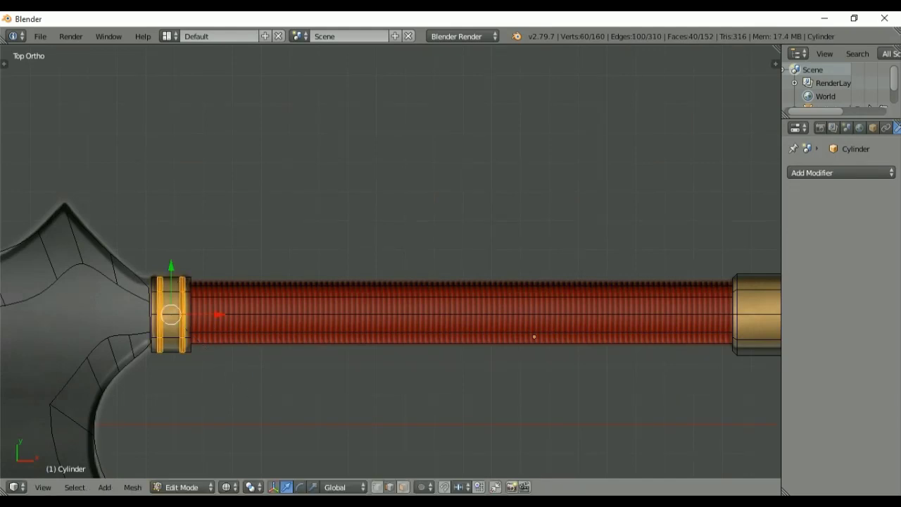
- Reduce the selection to the middle loop of each bevel and scale them inward to about 0.84, excluding X, to form two grooves
key("ctrl+KP_Subtract")
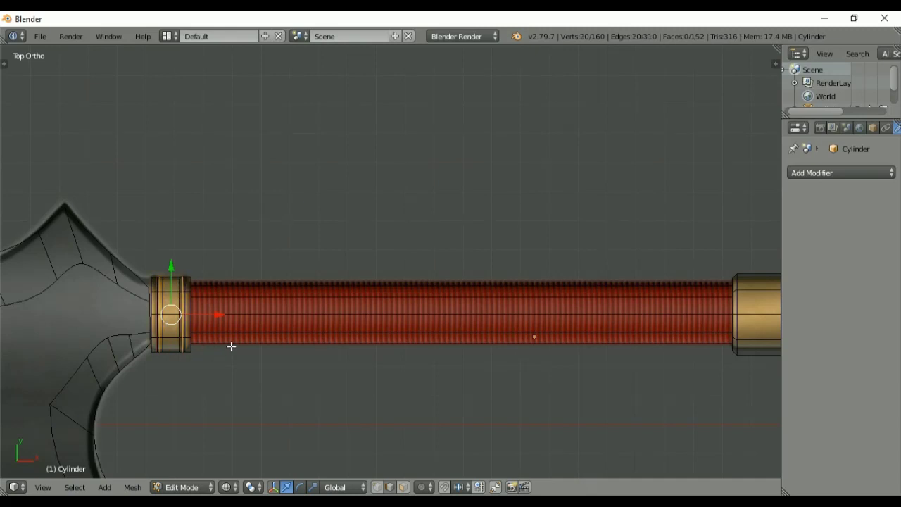
key("KP_Decimal")
key("KP_7")
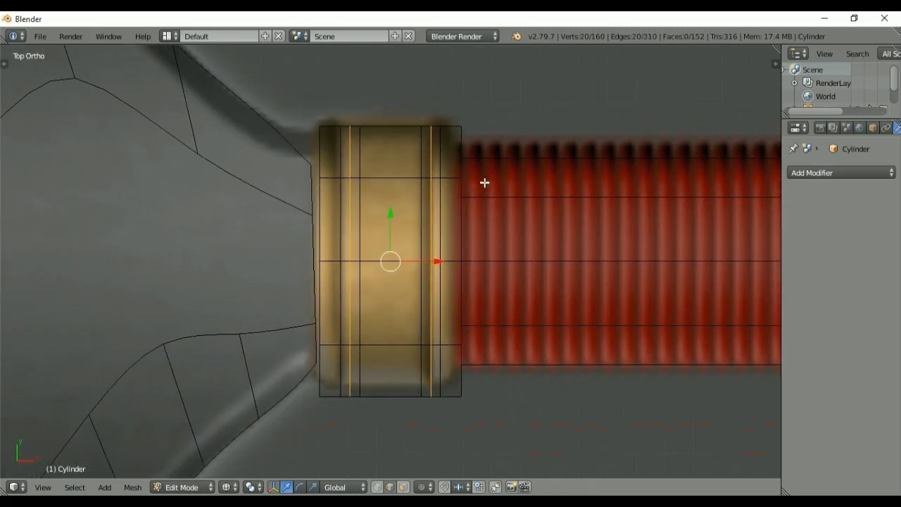
key("s")
key("shift+x")
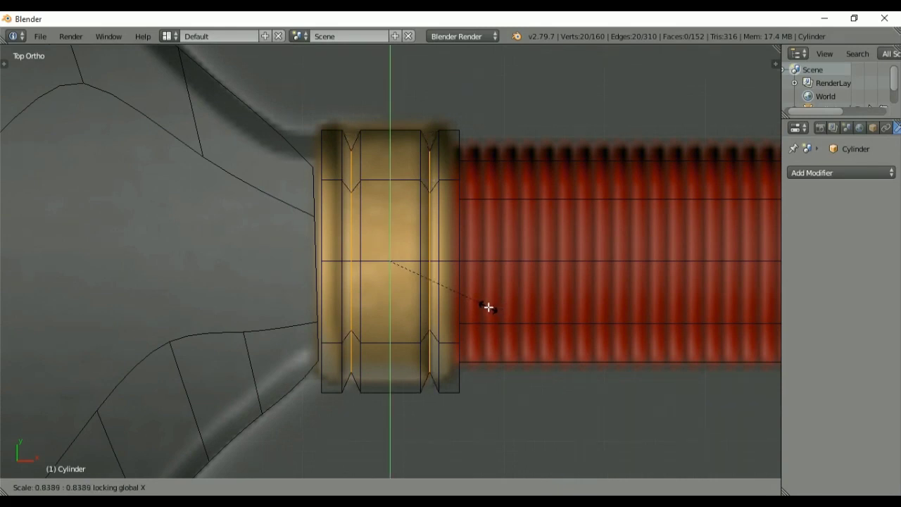
left_click(490, 308)
- Return to solid shading in Object Mode and add a Subdivision Surface modifier to the handle
key("alt+z")
key("Tab")
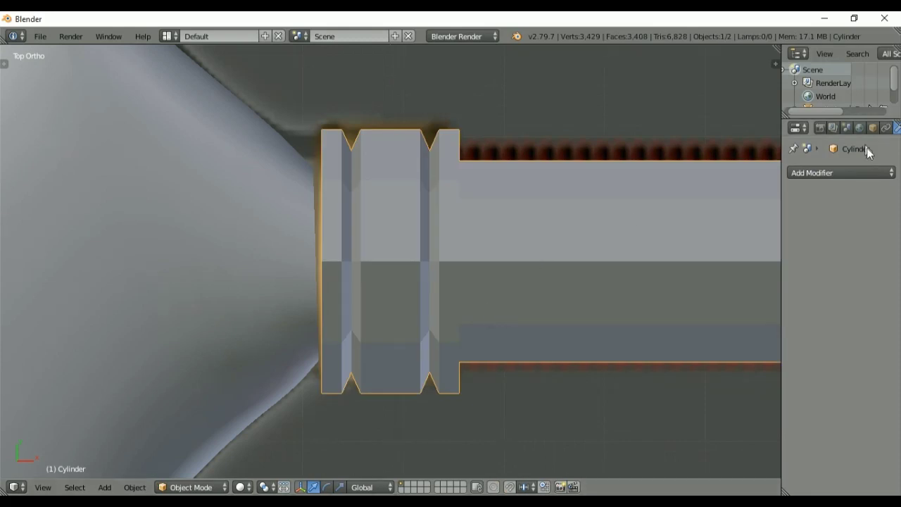
left_click(848, 173)
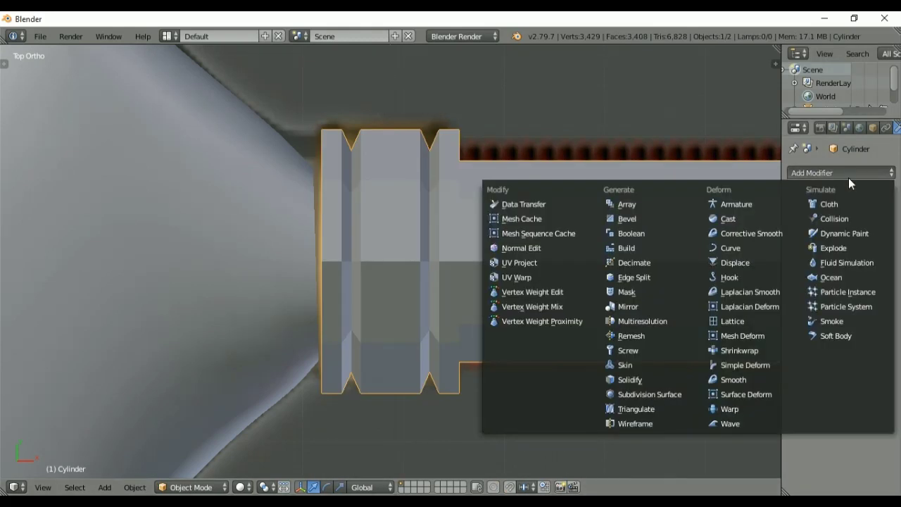
left_click(630, 394)
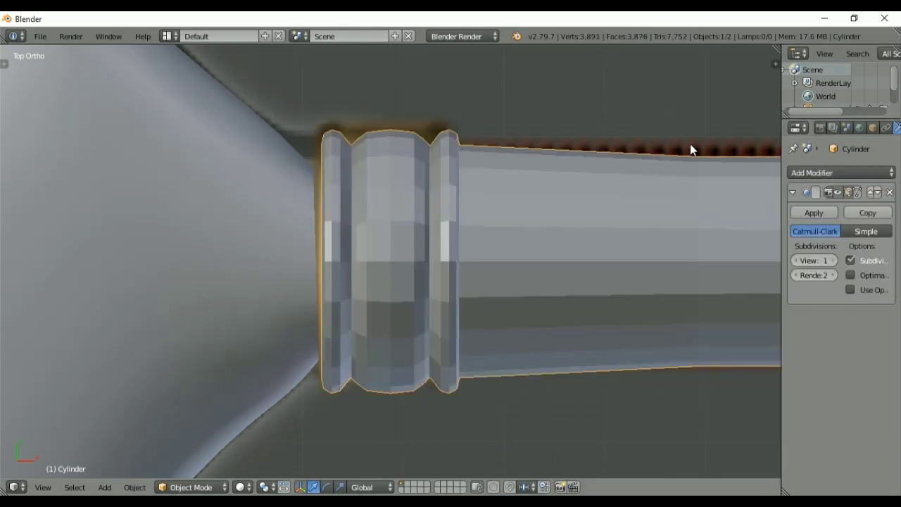
- Add an edge loop around the handle's grip and slide it close to the grooved collar
scroll(563, 306, "down", 7)
middle_click_drag(563, 306, 419, 326, "shift")
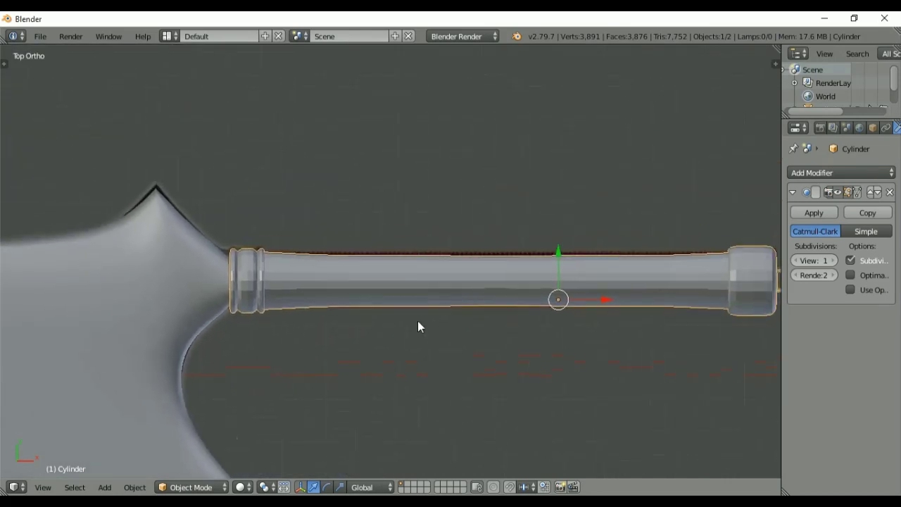
key("Tab")
key("ctrl+r")
left_click(503, 290)
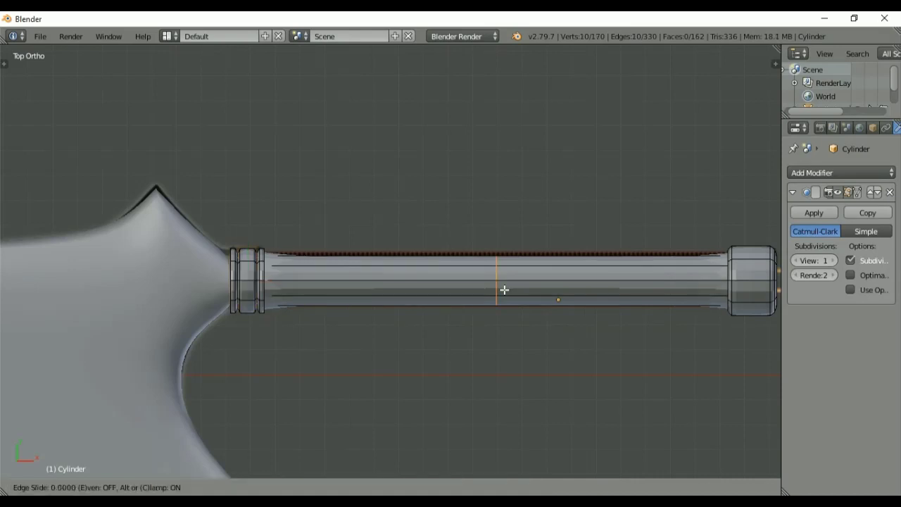
left_click(277, 301)
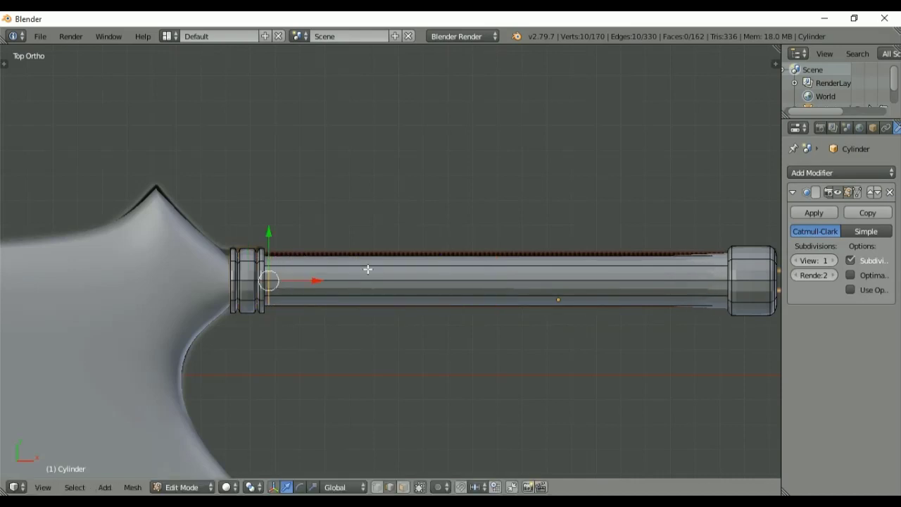
- Add a second edge loop around the grip and slide it close to the end cap opposite the blade
key("ctrl+r")
left_click(496, 258)
right_click(498, 259)
key("g")
key("g")
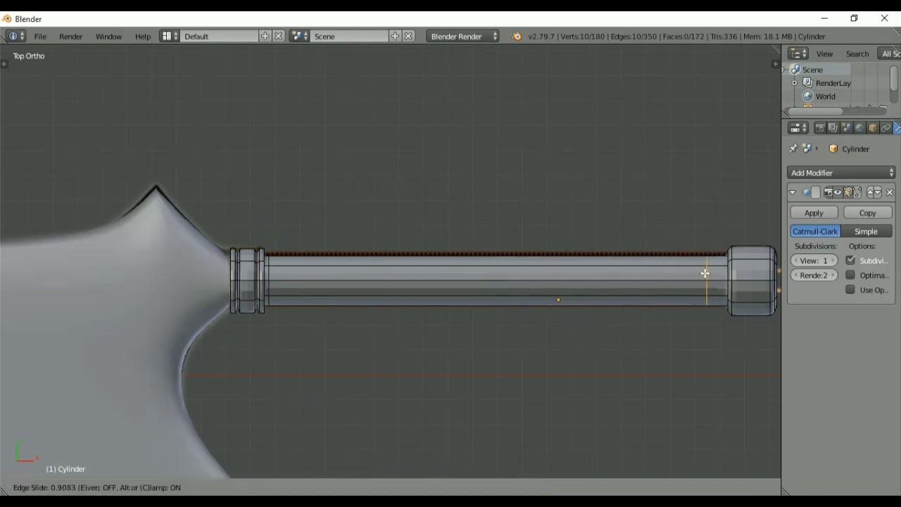
left_click(719, 273)
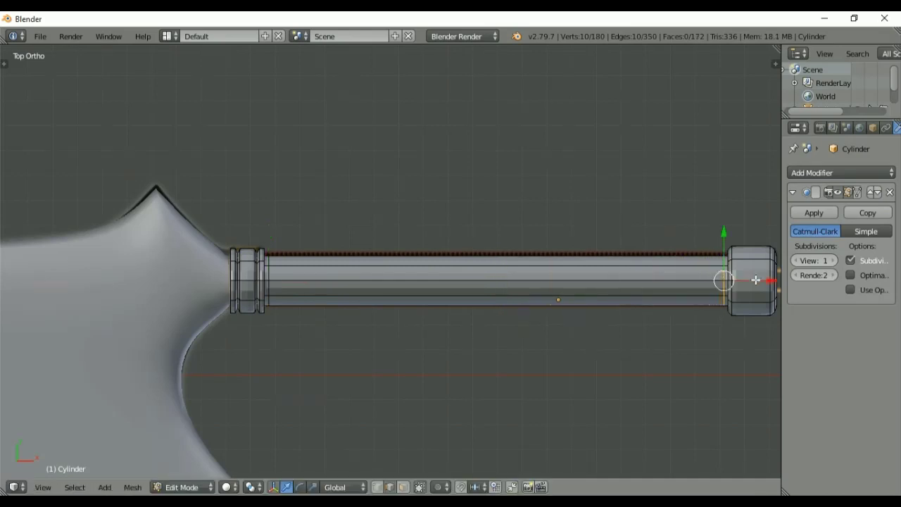
- Add a centred edge loop around the end cap and bevel it about 0.056 with one segment
key("ctrl+r")
right_click(754, 281)
key("ctrl+b")
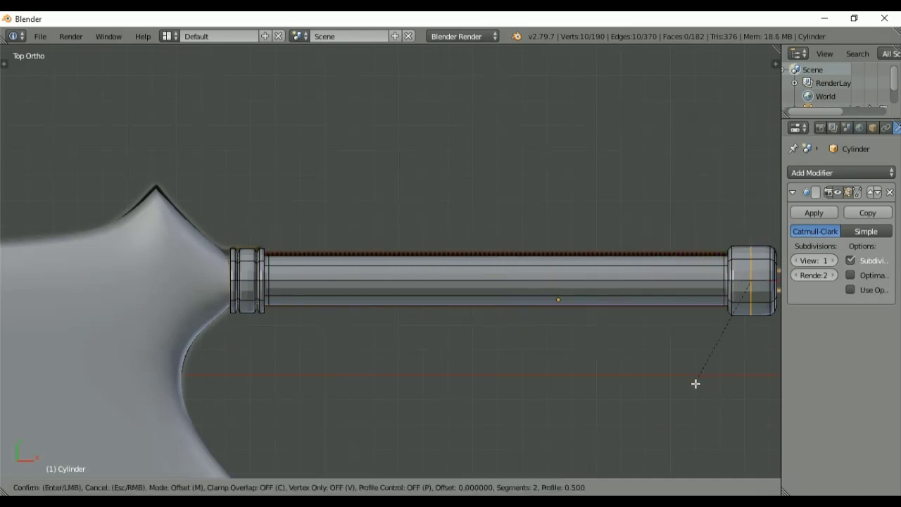
scroll(690, 404, "down", 1)
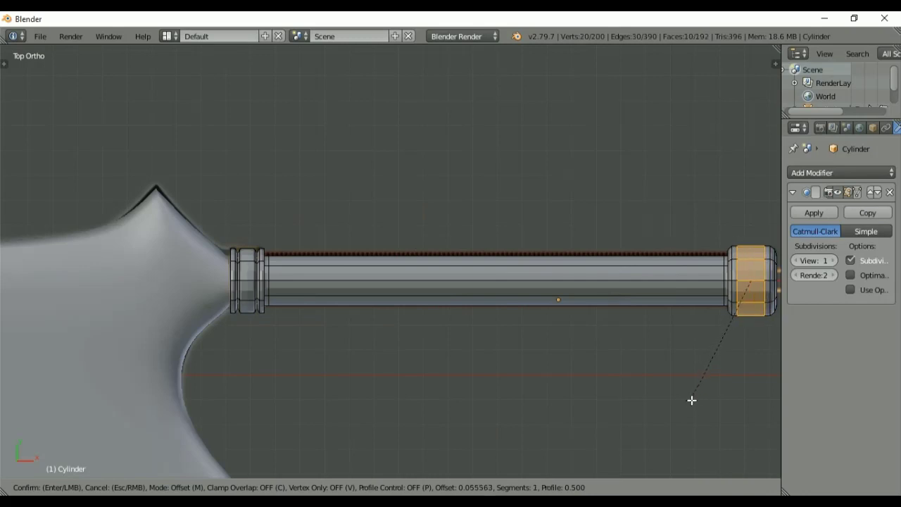
left_click(692, 400)
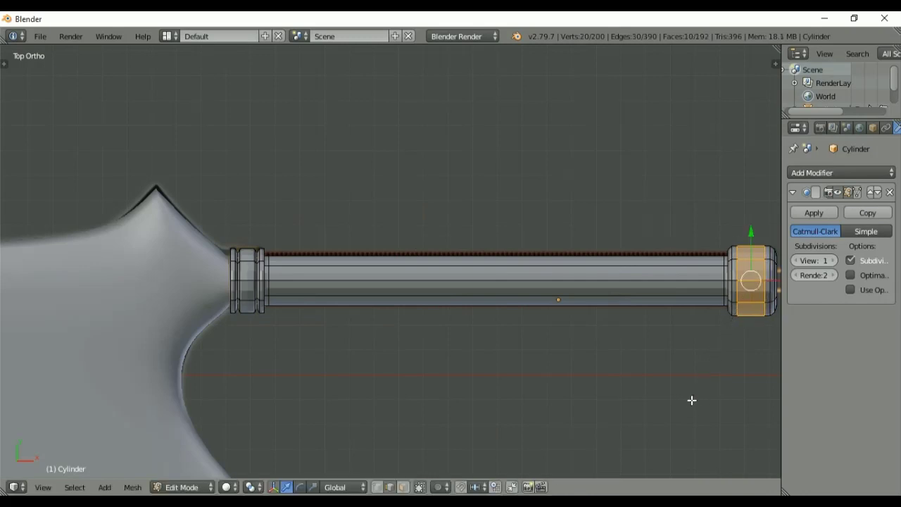
- Add an edge loop around the collar's middle band and bevel it into two support loops near the grooves
key("ctrl+r")
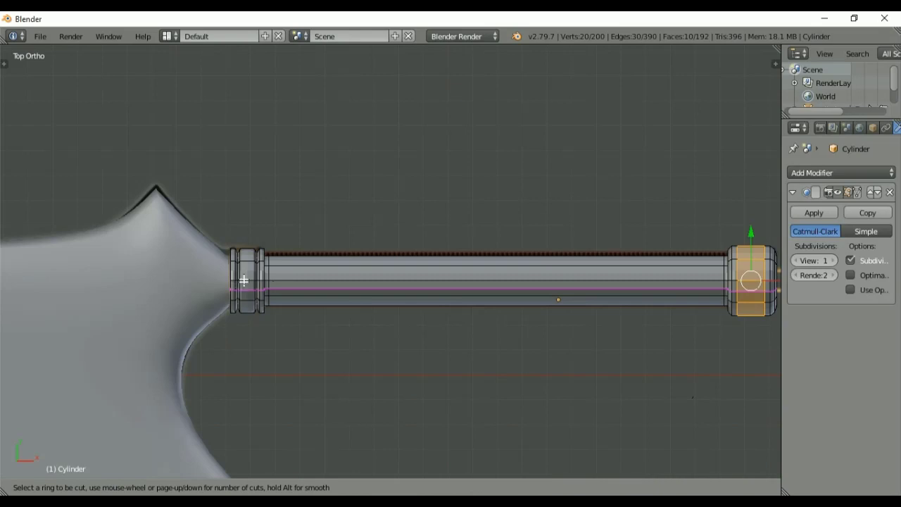
left_click(244, 280)
left_click(245, 278)
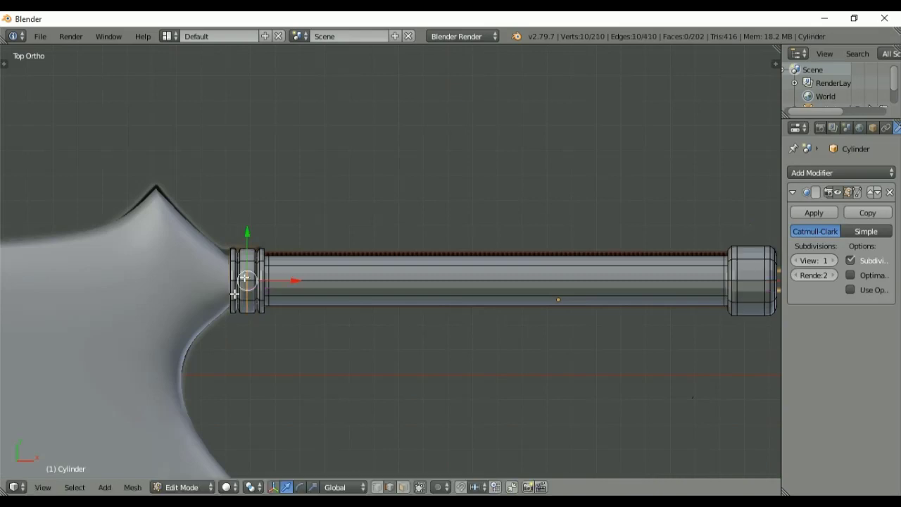
middle_click_drag(235, 293, 266, 283, "shift")
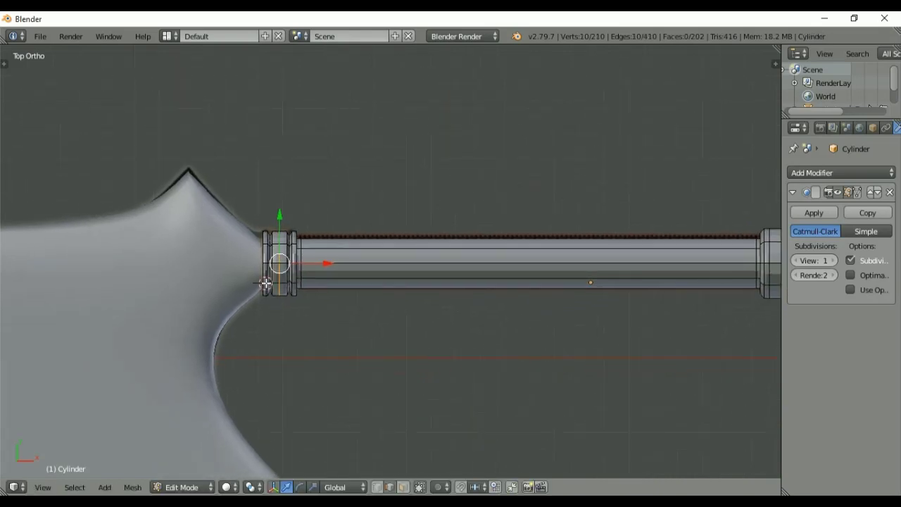
key("KP_Decimal")
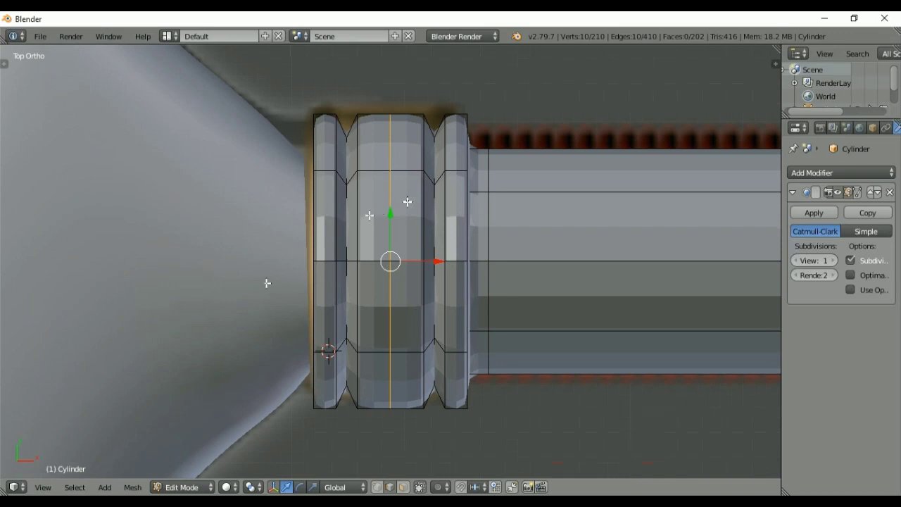
key("ctrl+b")
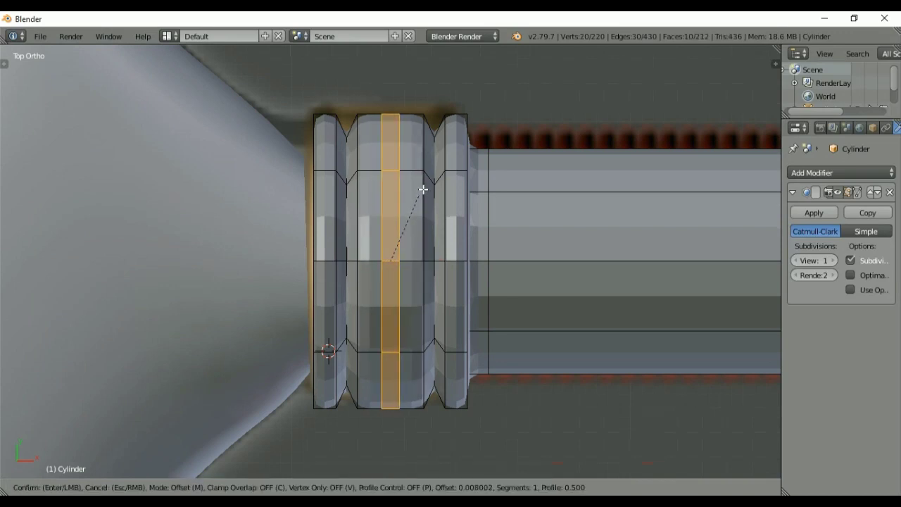
left_click(428, 184)
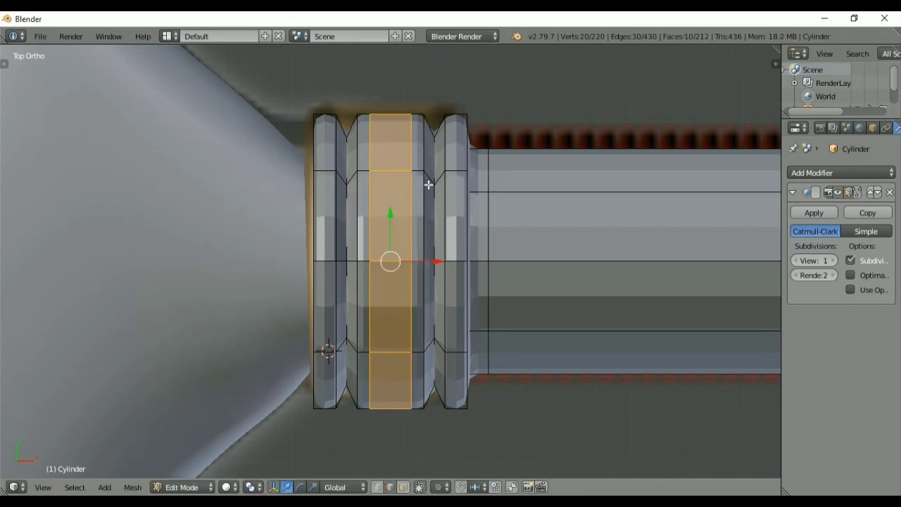
key("Tab")
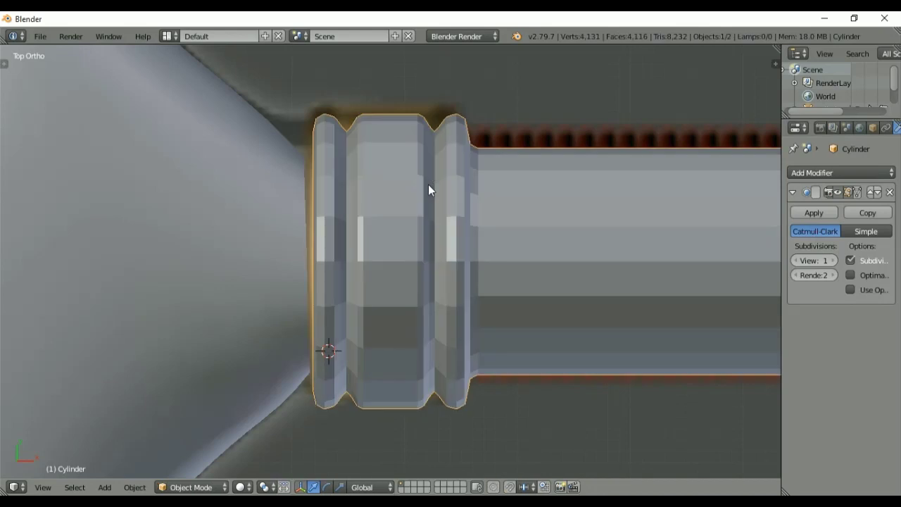
key("t")
key("t")
- Add one centred edge loop around each of the collar's two outer rings
key("Tab")
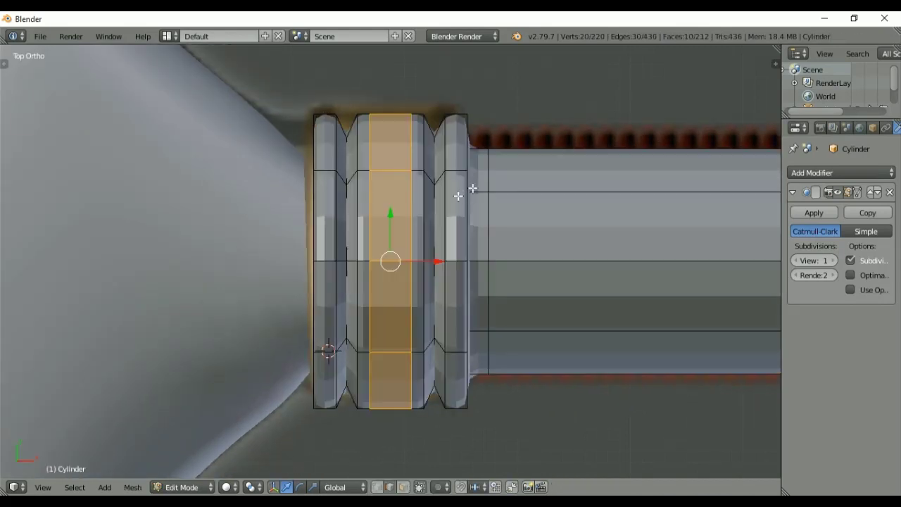
key("ctrl+r")
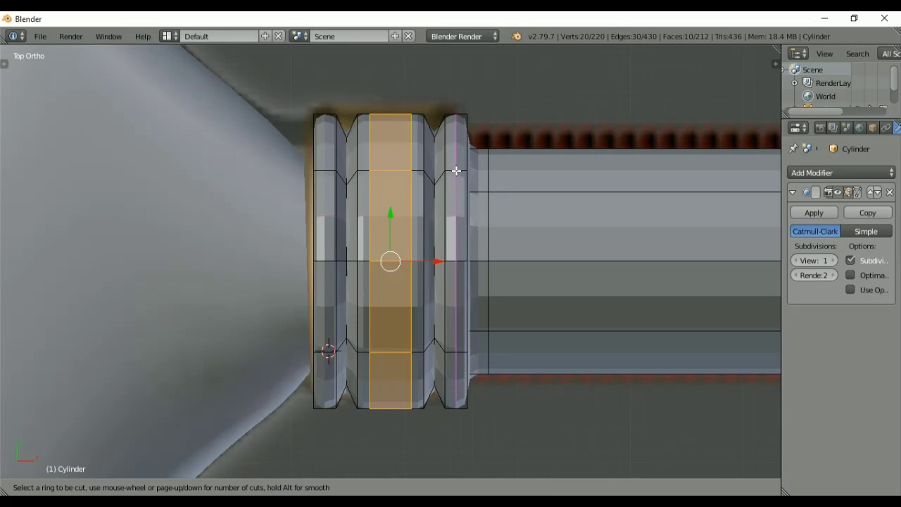
left_click(457, 177)
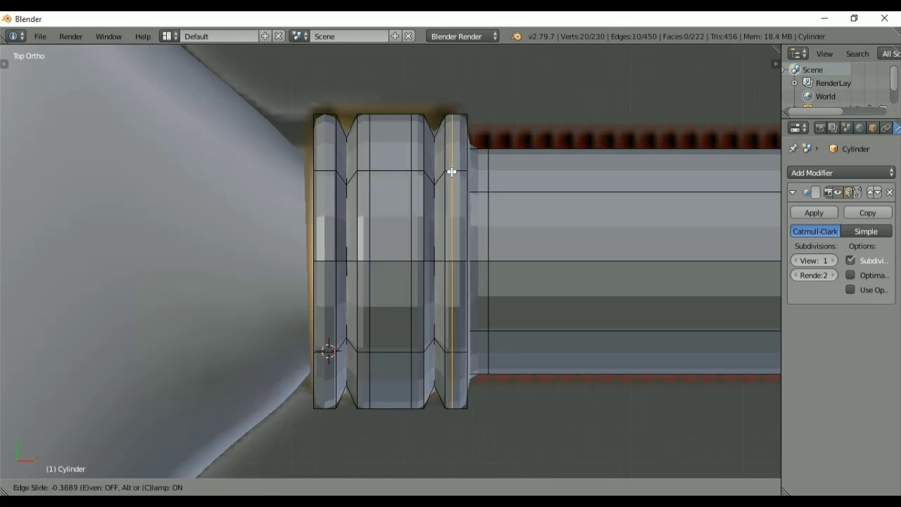
left_click(452, 171)
key("ctrl+r")
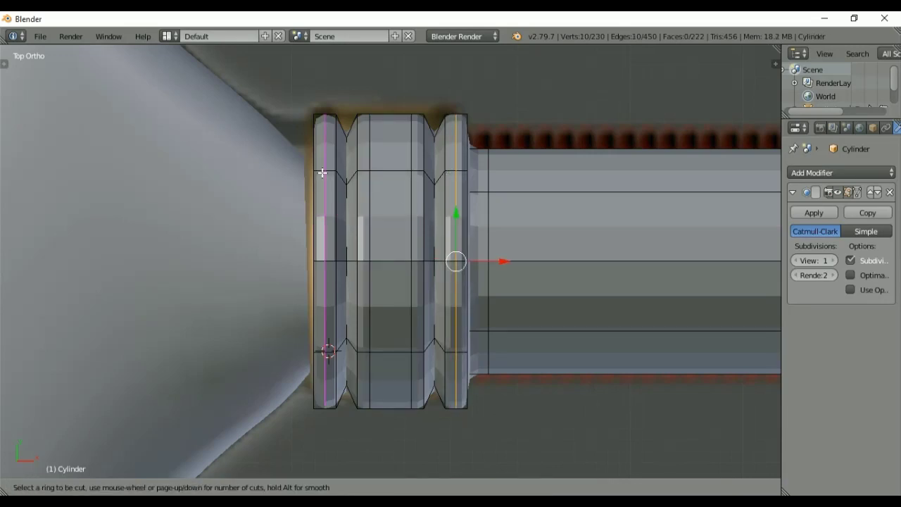
left_click(321, 172)
left_click(322, 173)
left_click(322, 173)
- Apply smooth shading to the handle object
key("t")
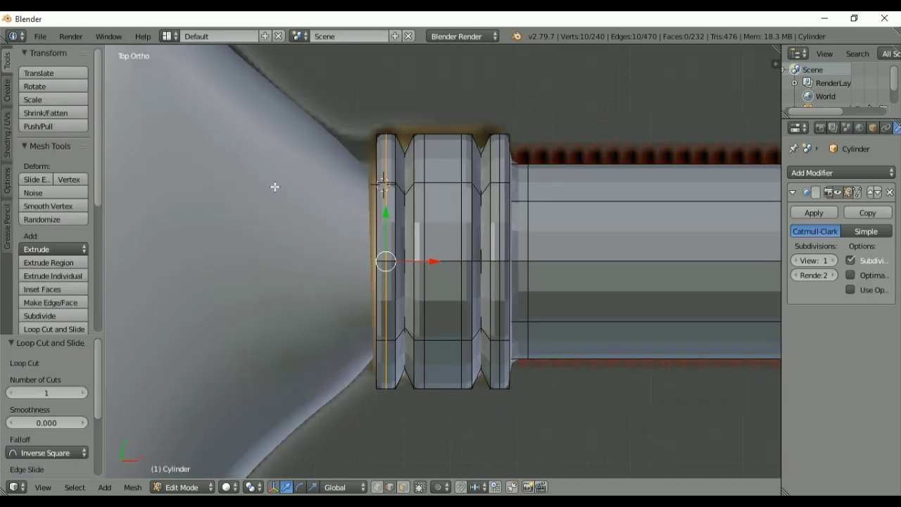
key("Tab")
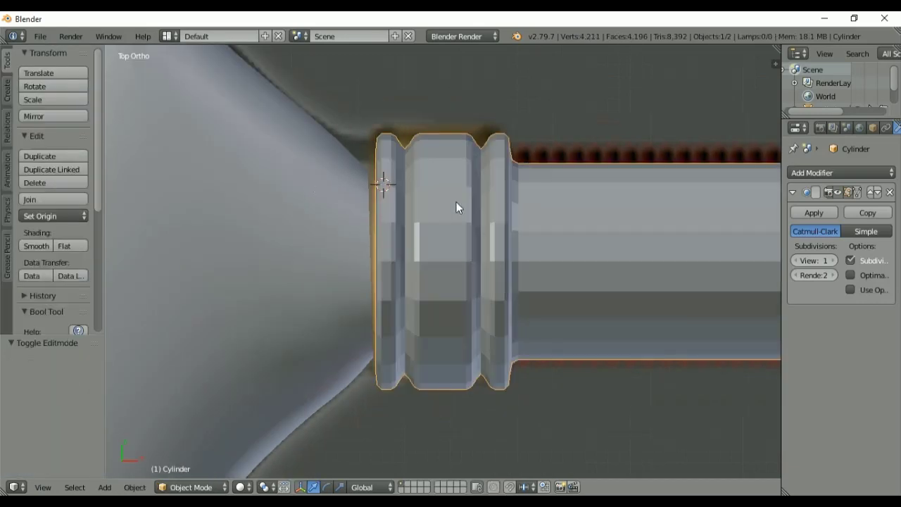
left_click(30, 247)
key("Tab")
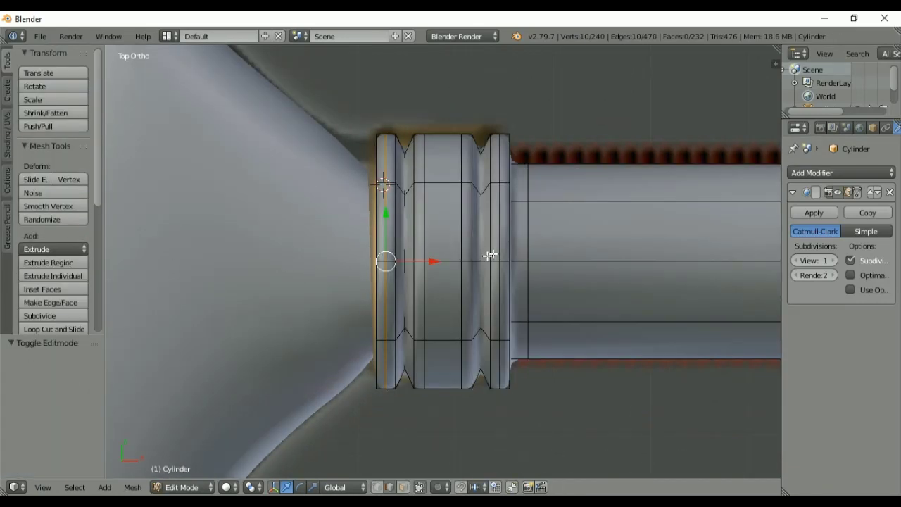
key("t")
key("Tab")
- Add 20 evenly spaced edge loops along the handle's grip between the collar and the end cap
scroll(588, 247, "down", 5)
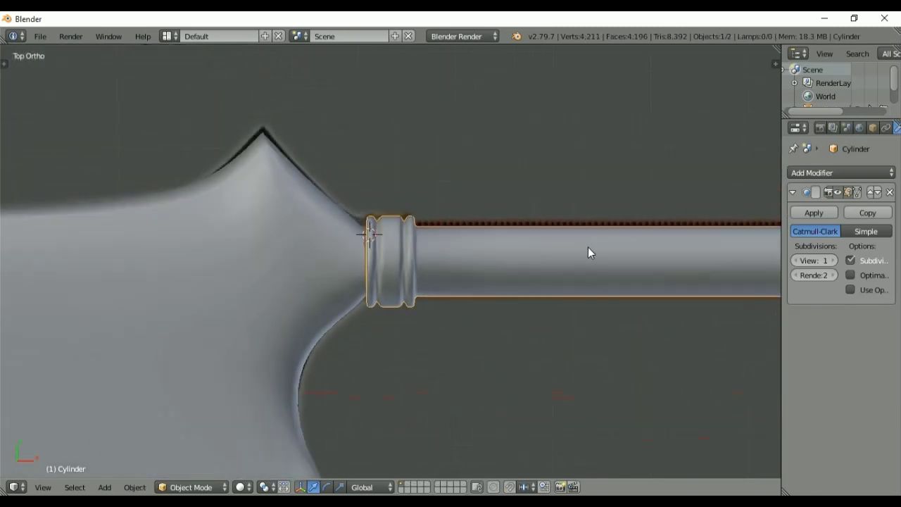
scroll(500, 249, "down", 4, "ctrl")
scroll(576, 172, "down", 2)
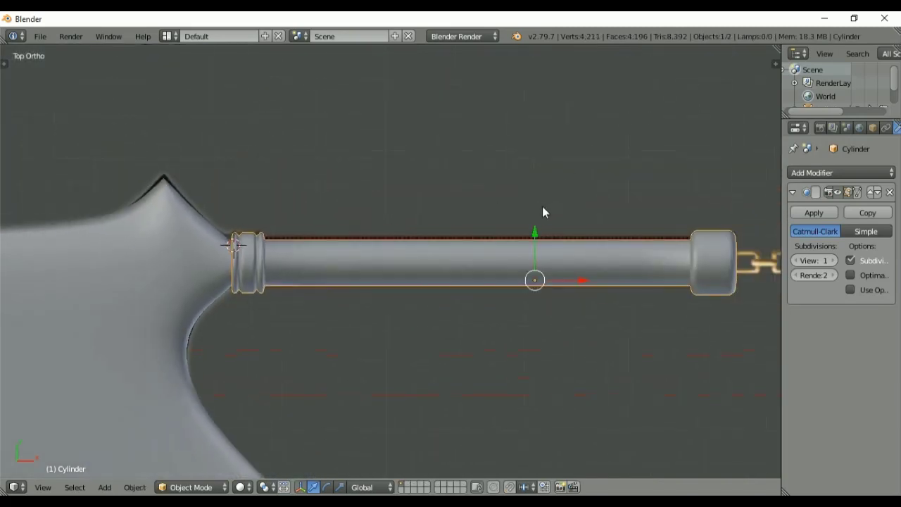
middle_click_drag(542, 208, 526, 203, "shift")
key("Tab")
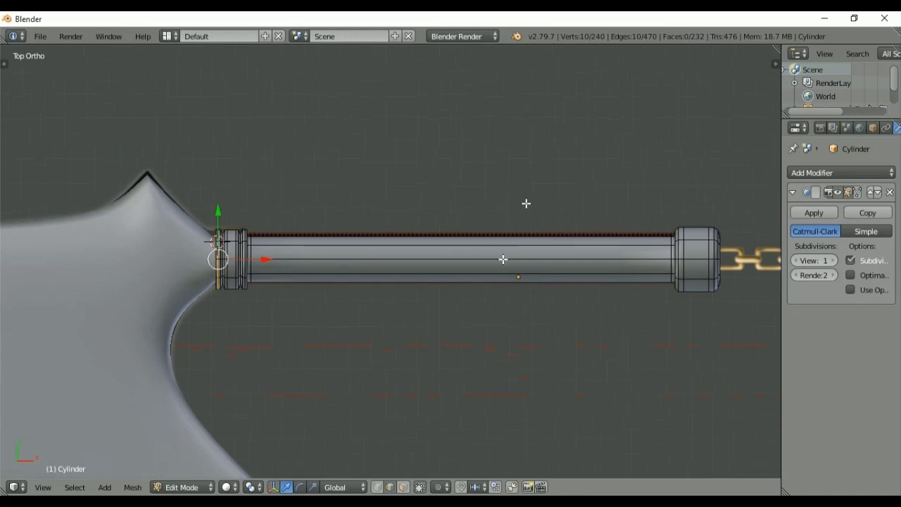
key("ctrl+r")
type("20")
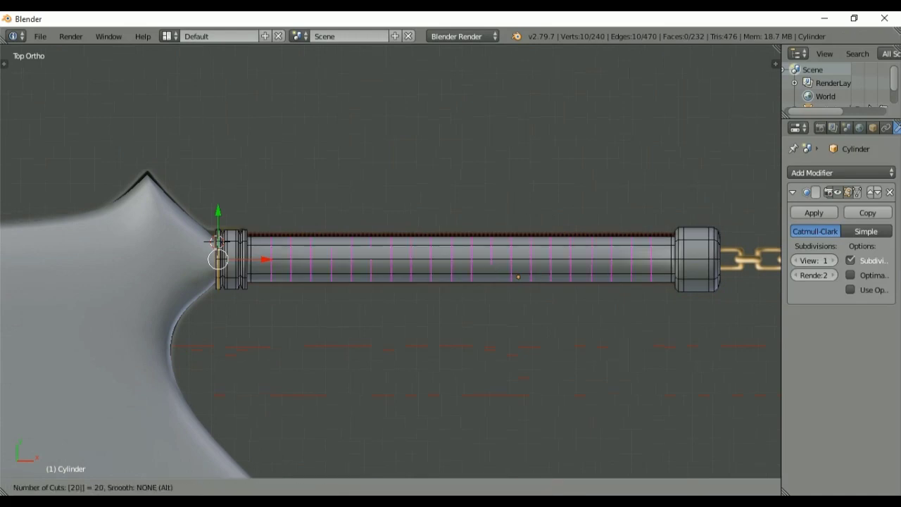
key("Return")
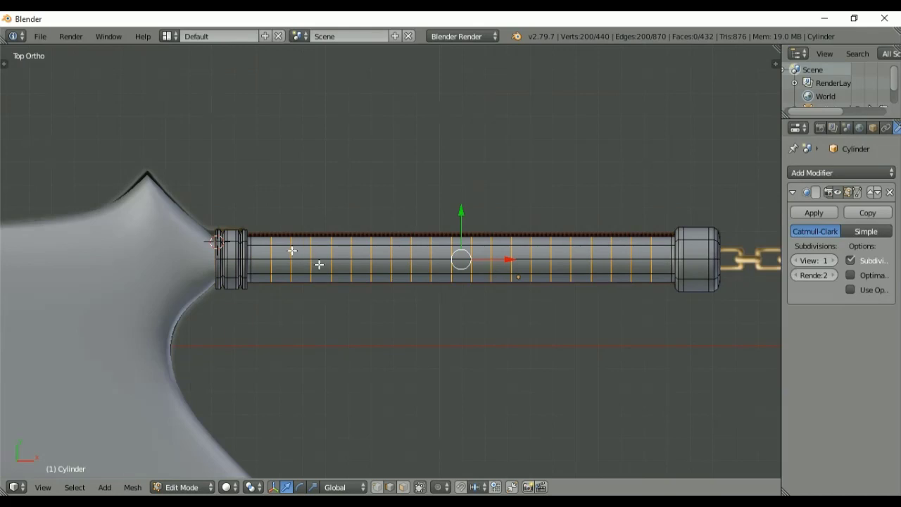
- Bevel the grip's new edge loops about 0.027 with two segments
key("ctrl+b")
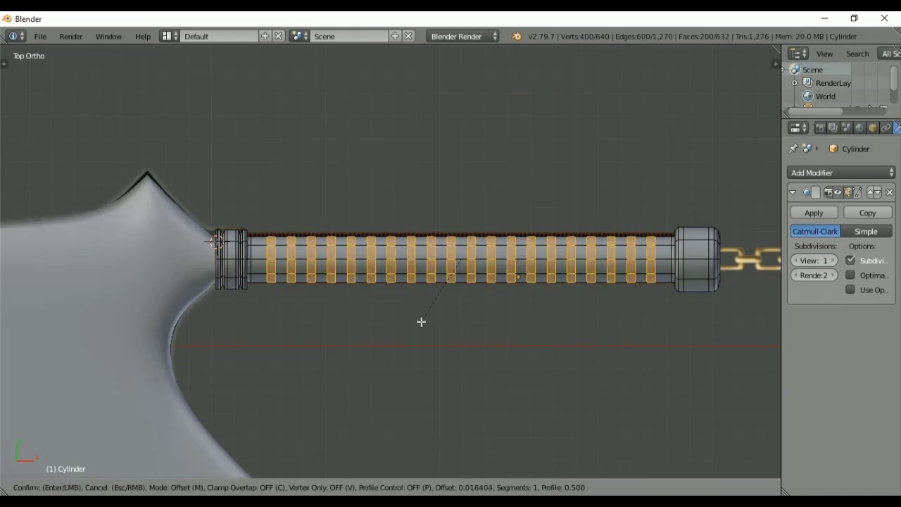
scroll(421, 321, "up", 1)
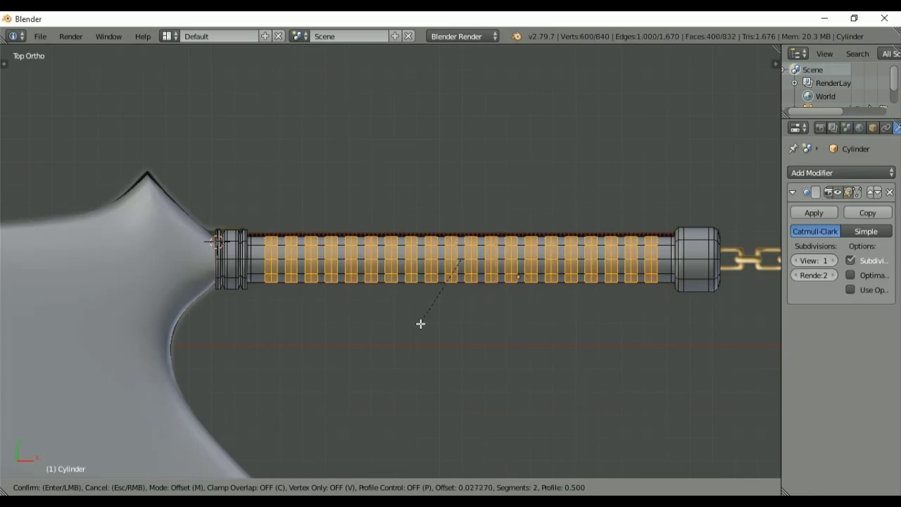
left_click(420, 324)
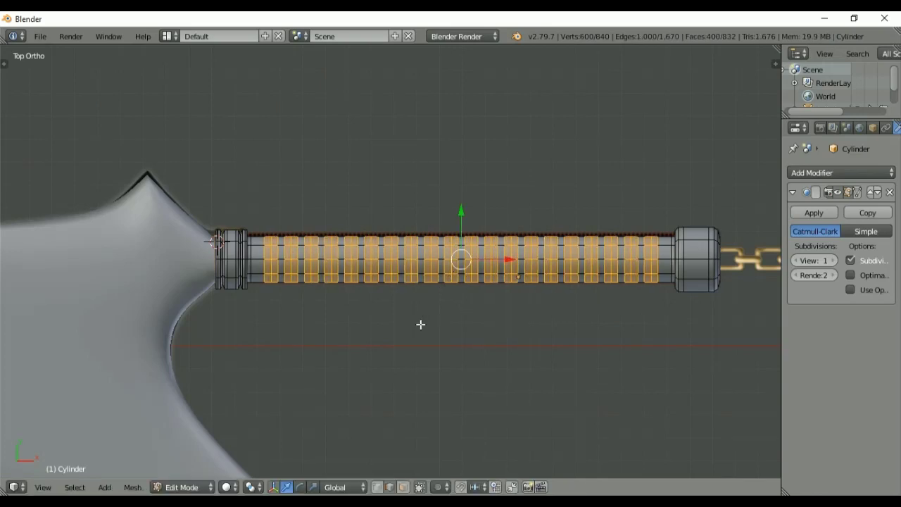
- Shrink the selection to the centre loop of each bevelled band and scale them to about 0.90, excluding the X axis
key("ctrl+KP_Subtract")
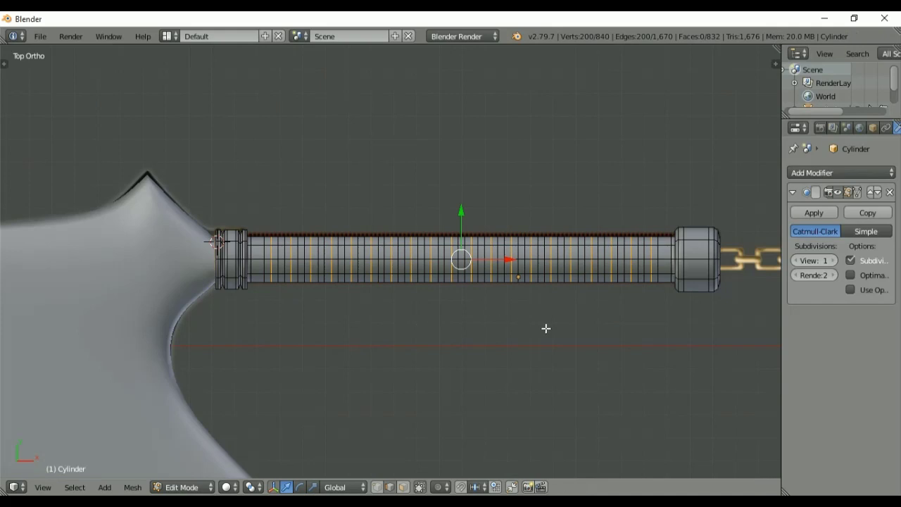
key("s")
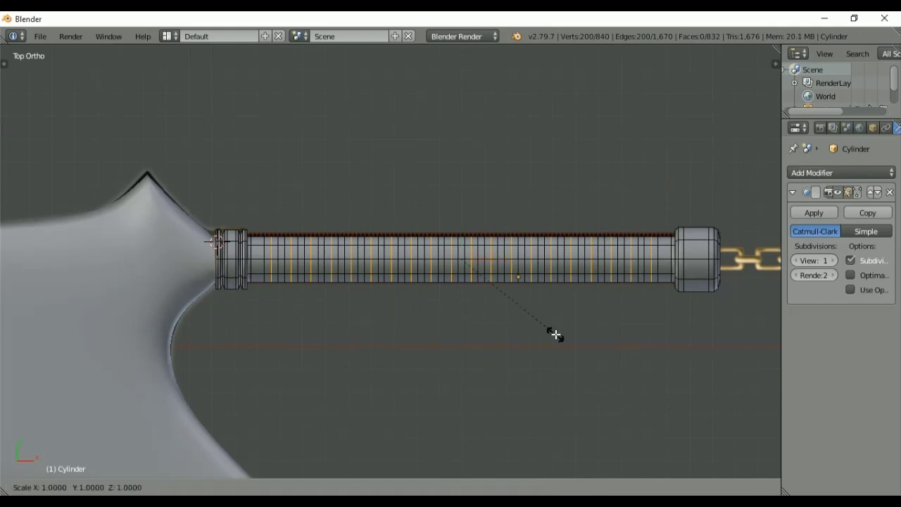
key("shift+x")
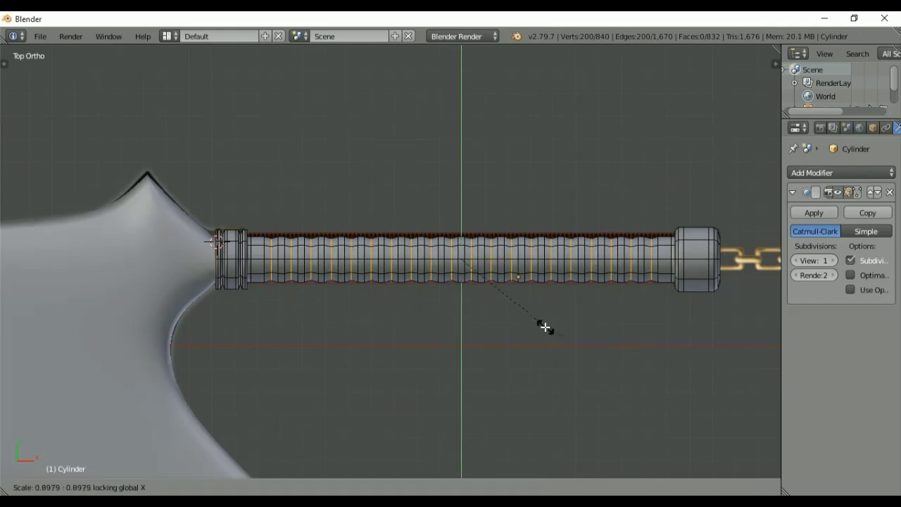
left_click(542, 326)
key("Tab")
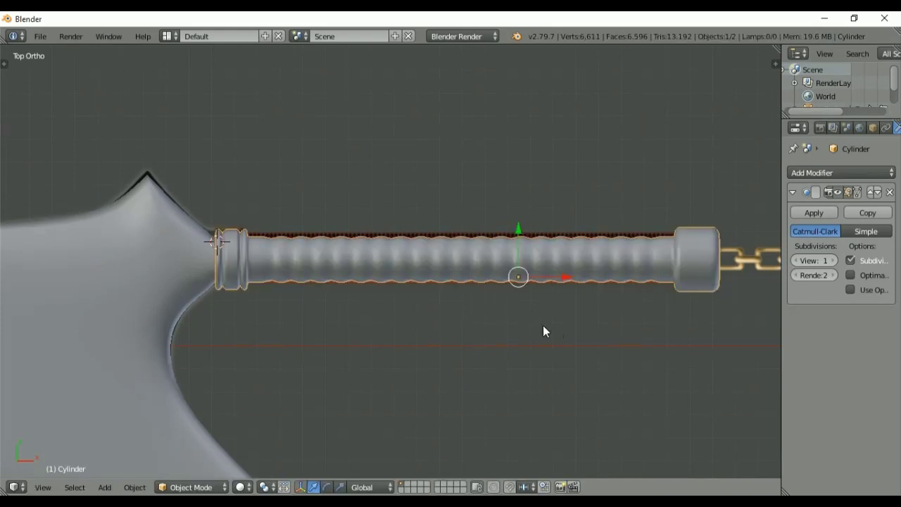
- In the blade's mesh, select the end edge loop at the collar and flatten it by scaling to 0 along X
scroll(612, 215, "down", 3)
middle_click_drag(593, 229, 744, 153)
middle_click_drag(444, 368, 588, 346)
key("KP_7")
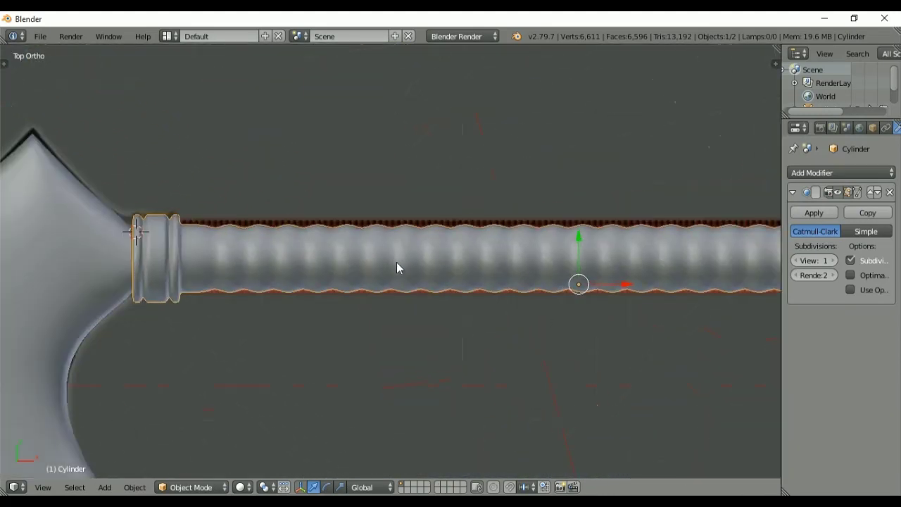
right_click(60, 283)
middle_click_drag(59, 283, 216, 319, "shift")
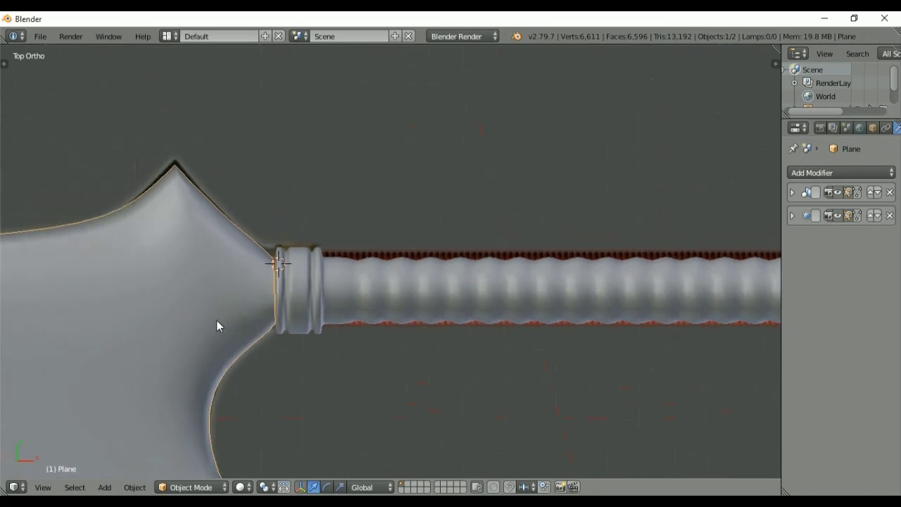
key("Tab")
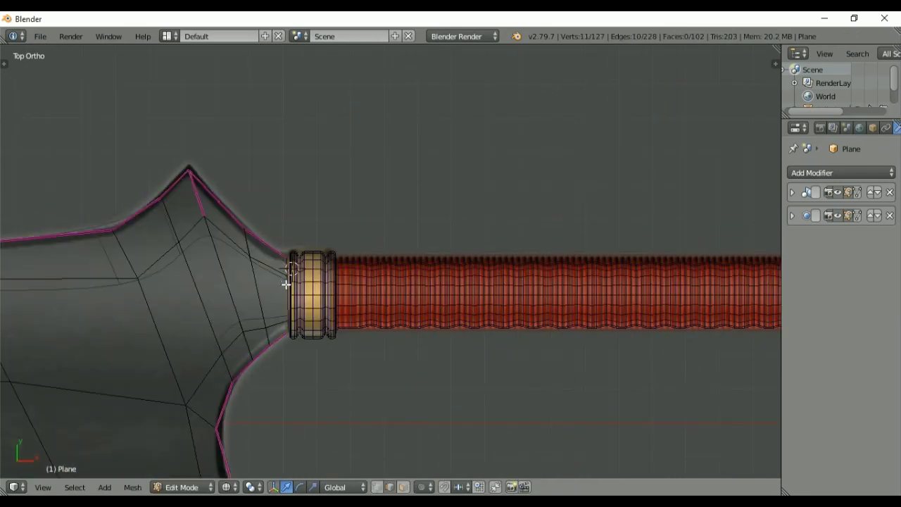
right_click(286, 284, "alt")
key("s")
key("x")
key("0")
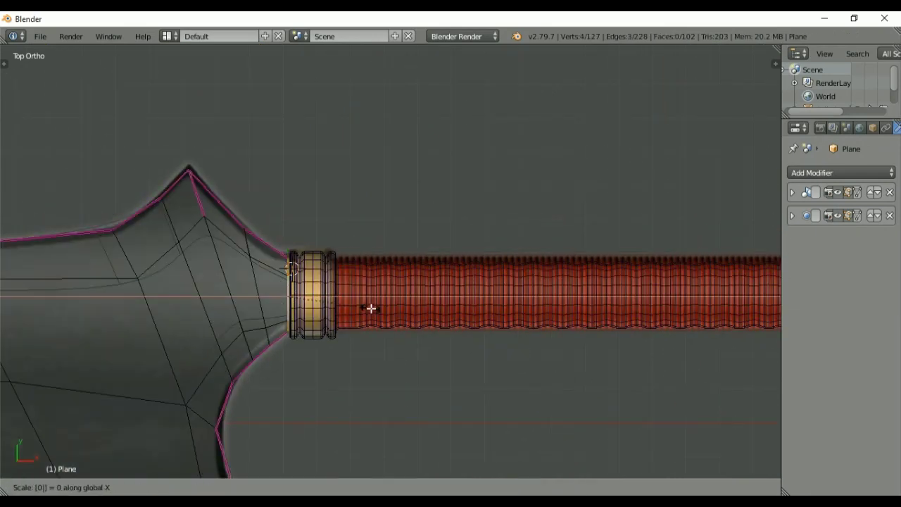
key("Return")
- Extrude the blade's flattened end edges twice, extending the last extrusion along X into the collar
key("e")
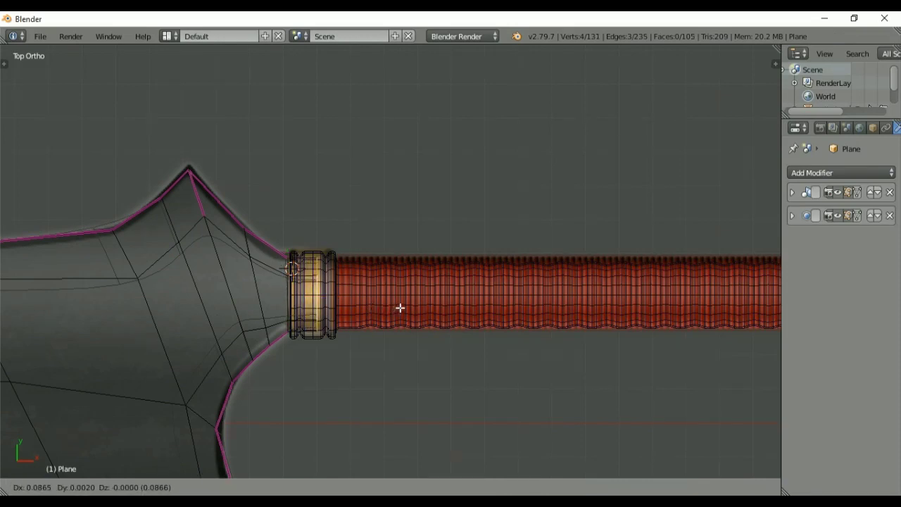
key("z")
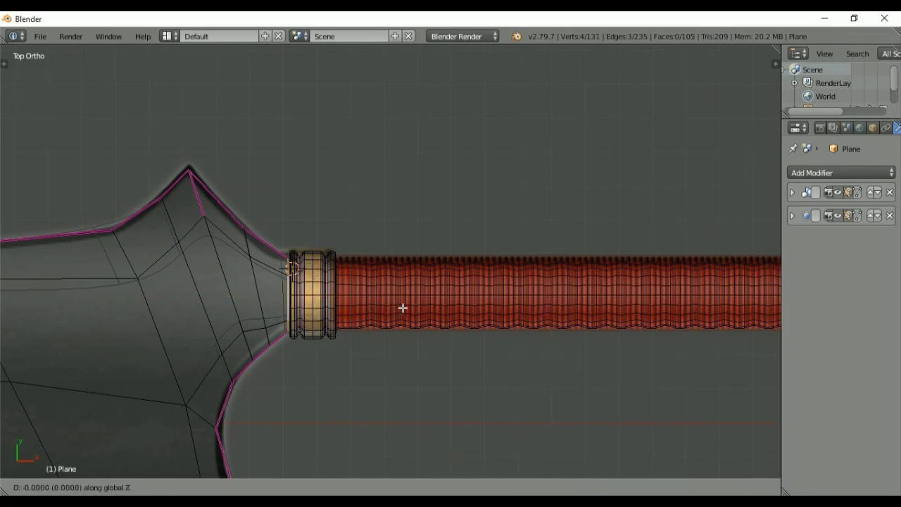
left_click(343, 306)
key("e")
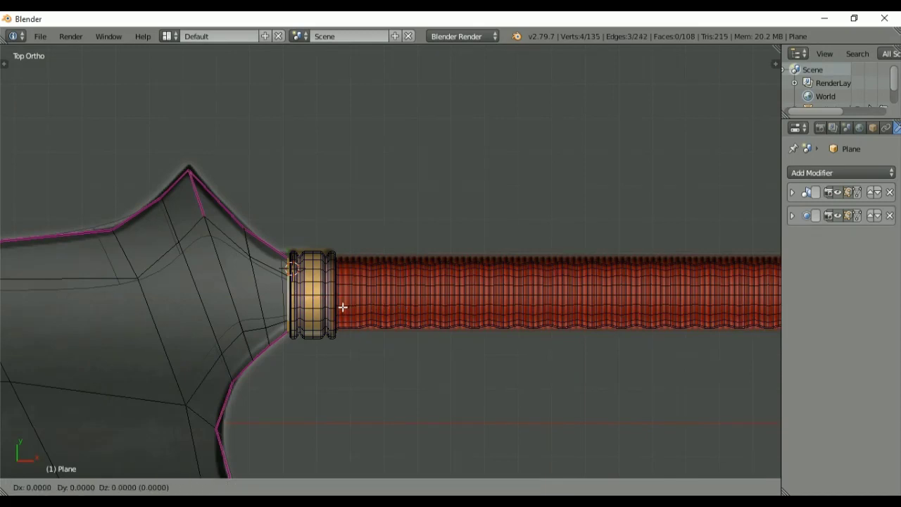
key("x")
left_click(373, 308)
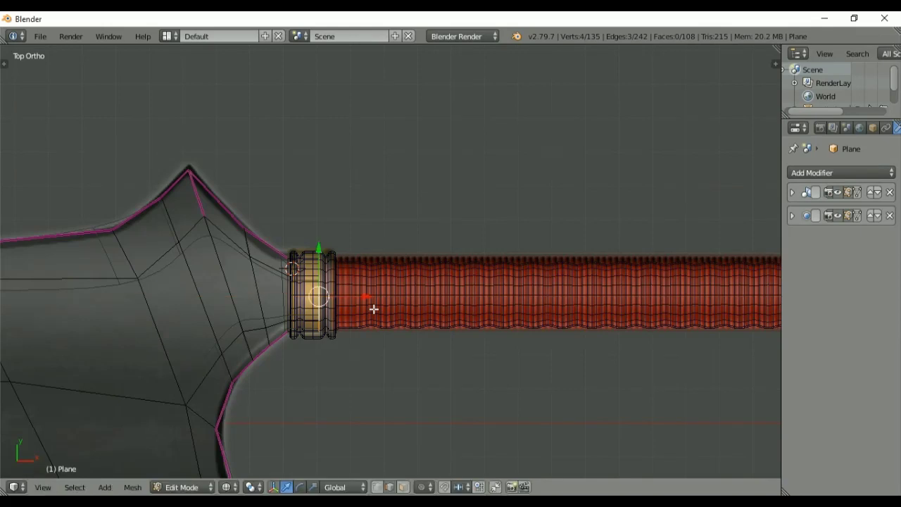
- Hide the handle object to expose the blade's extruded neck
key("Tab")
middle_click_drag(333, 315, 585, 219)
right_click(456, 249)
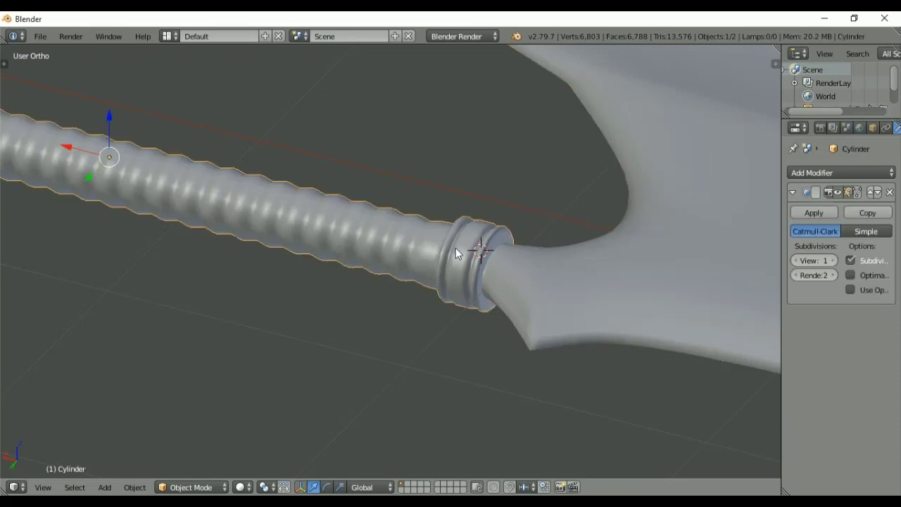
key("h")
- Extend the selection on the blade neck's end edges and set their mean crease to 1.00
right_click(479, 261)
key("Tab")
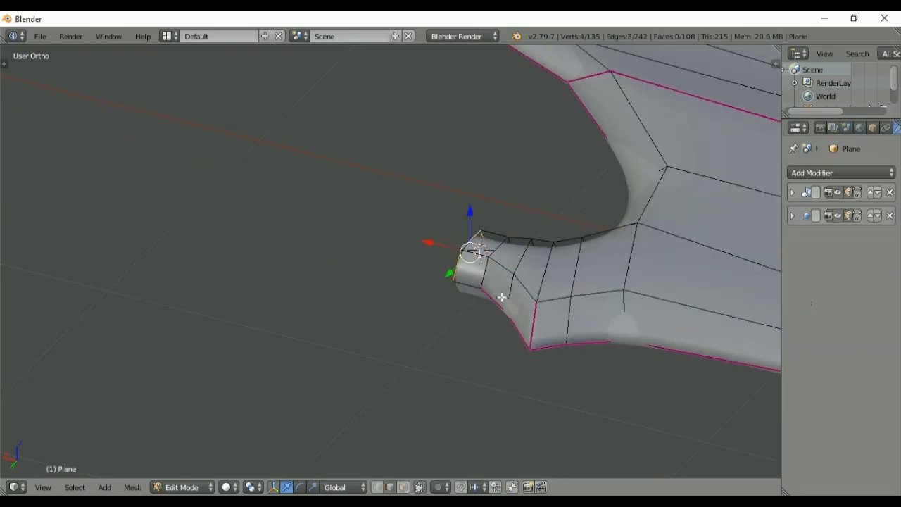
middle_click_drag(501, 296, 620, 276)
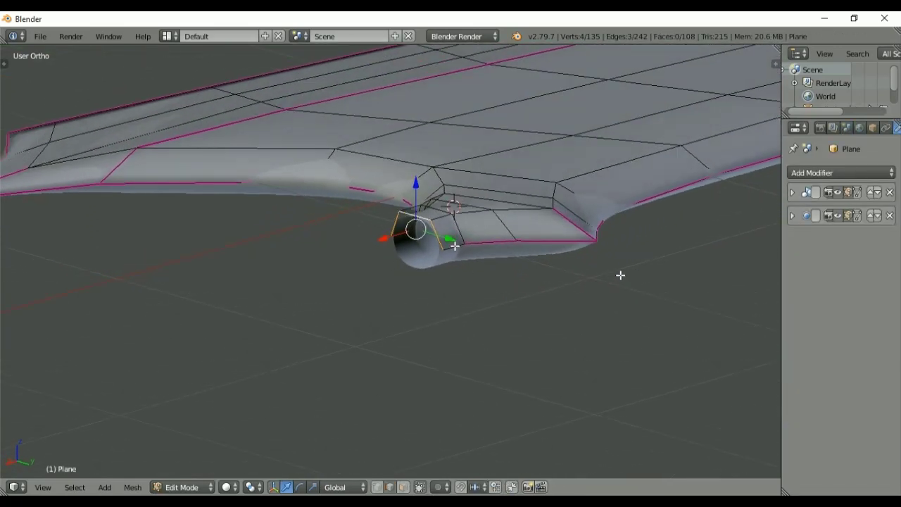
right_click(397, 268, "shift")
middle_click_drag(396, 268, 567, 246)
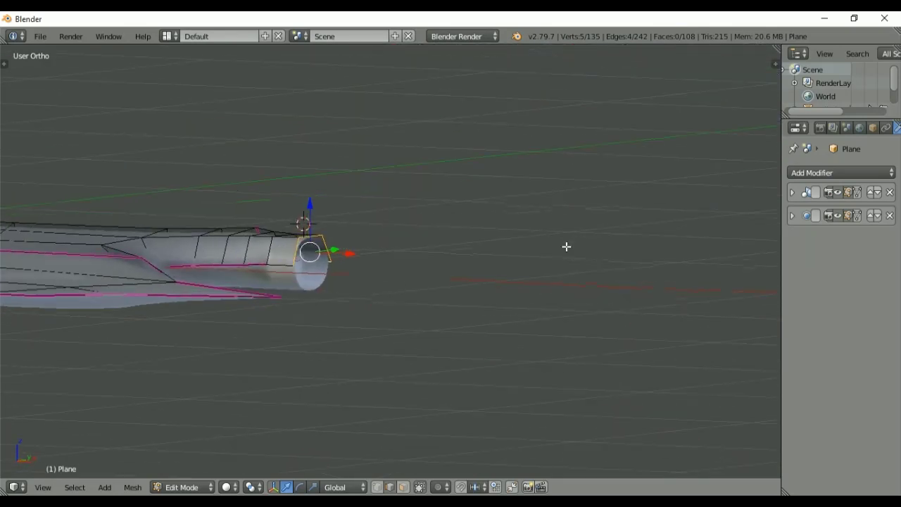
right_click(285, 265, "shift")
key("n")
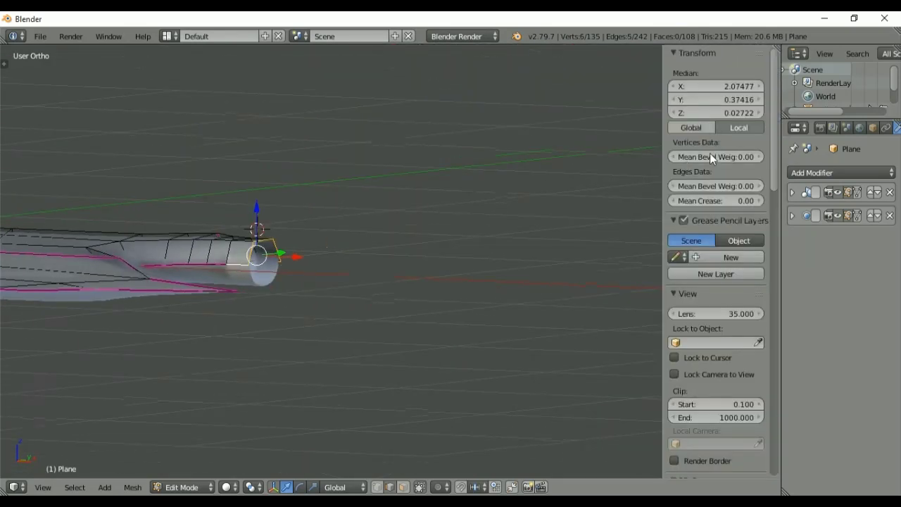
left_click_drag(701, 201, 815, 215)
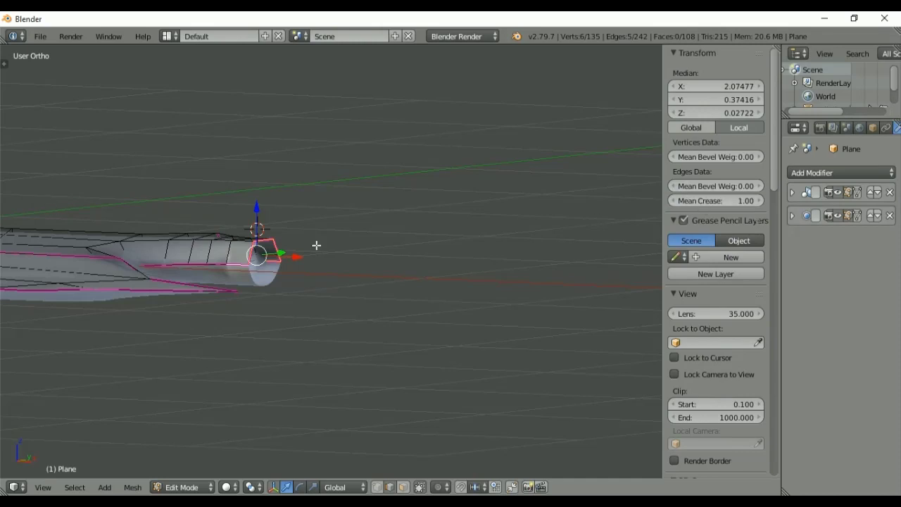
- Leave the blade's mesh editing in top view and unhide the handle
key("KP_7")
key("Tab")
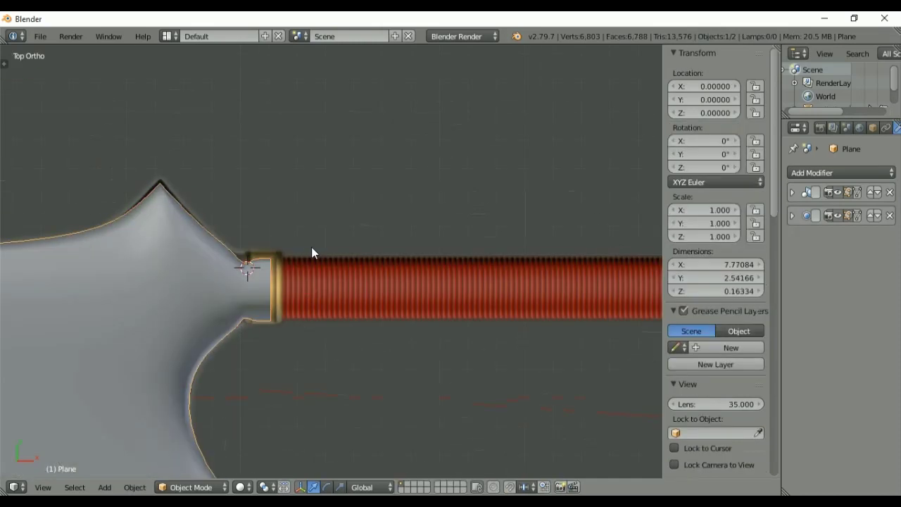
key("alt+h")
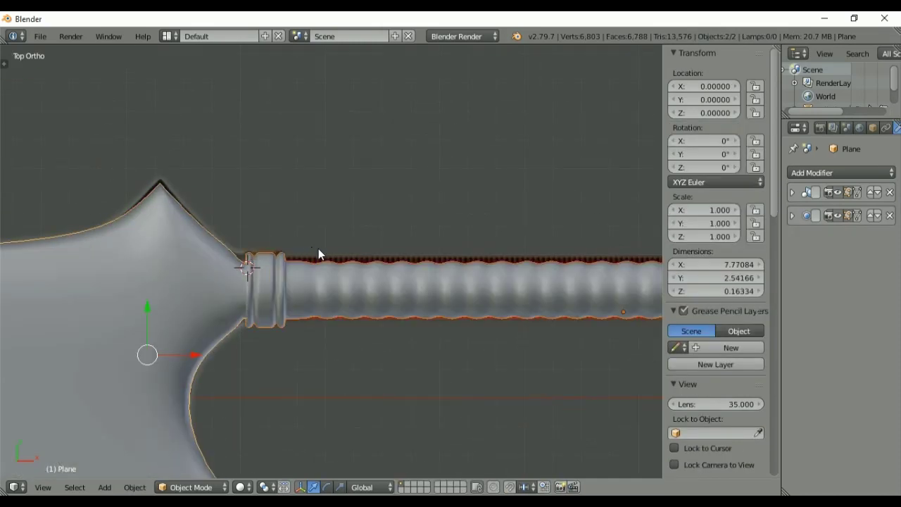
- Deselect all objects and hide the transform properties sidebar
key("z")
key("z")
key("a")
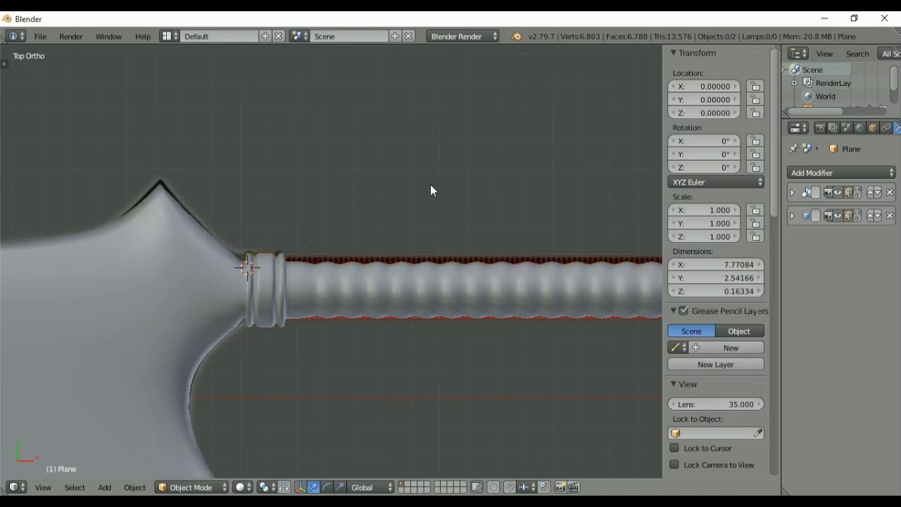
scroll(363, 271, "down", 3)
key("n")
scroll(493, 176, "down", 4)
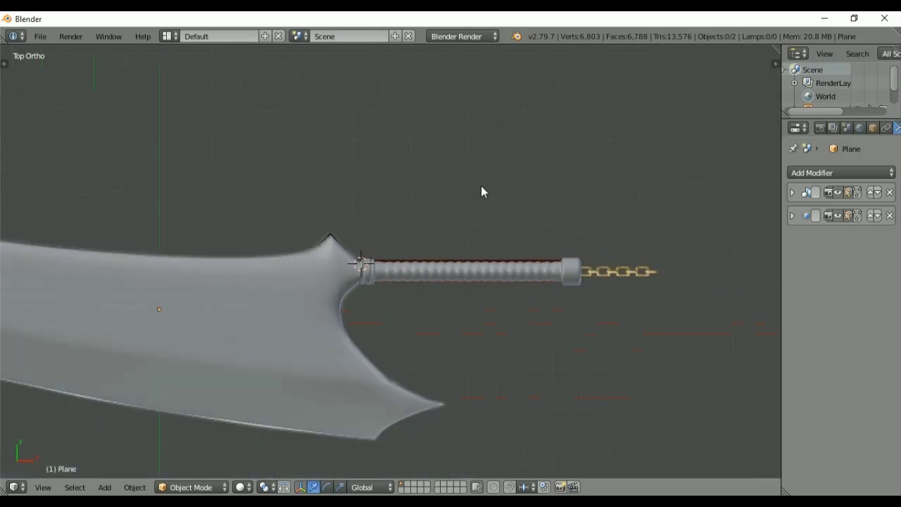
- Add a cube mesh and move it over to the chain end of the handle
middle_click_drag(464, 213, 485, 209, "shift")
scroll(531, 307, "up", 3)
middle_click_drag(617, 228, 380, 208, "shift")
scroll(521, 197, "down", 1)
middle_click_drag(516, 197, 386, 173, "shift")
key("shift+a")
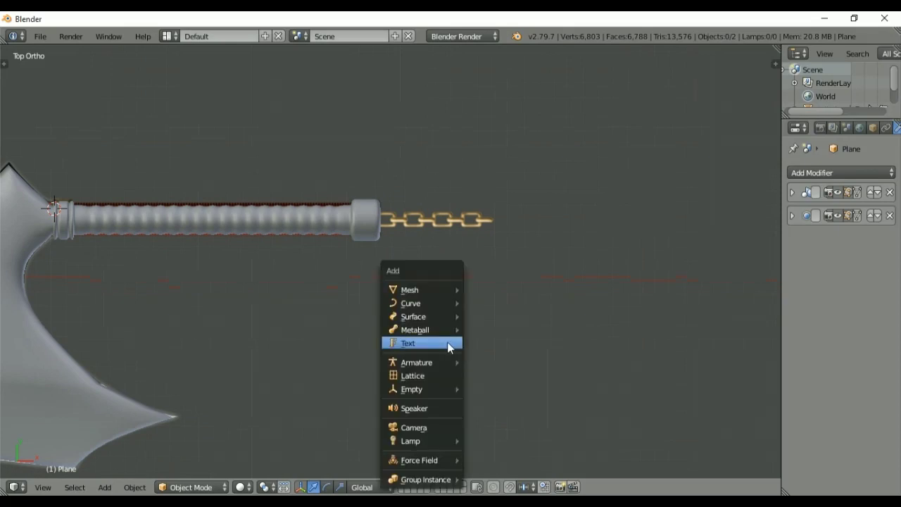
mouse_move(437, 294)
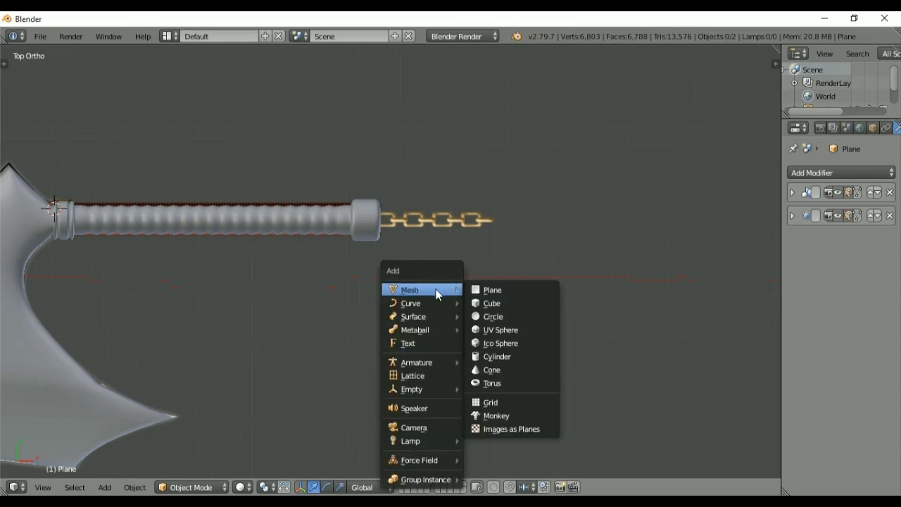
left_click(502, 306)
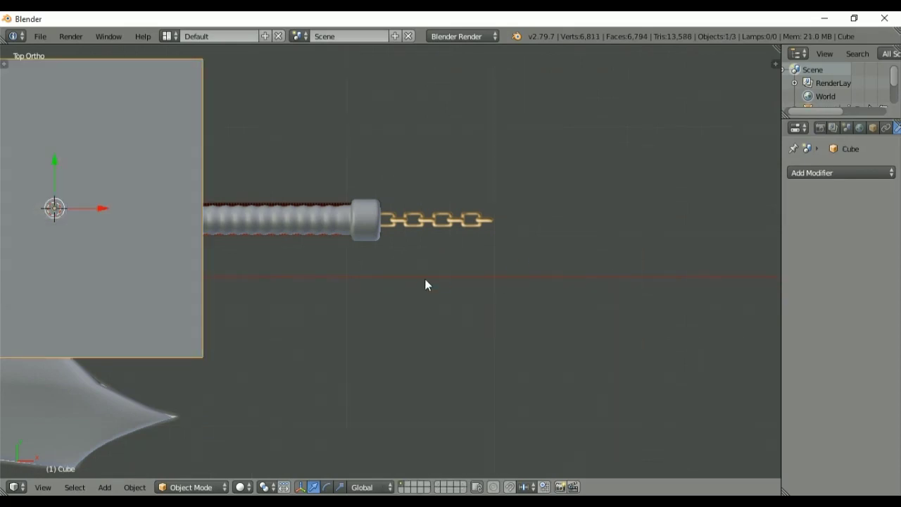
key("g")
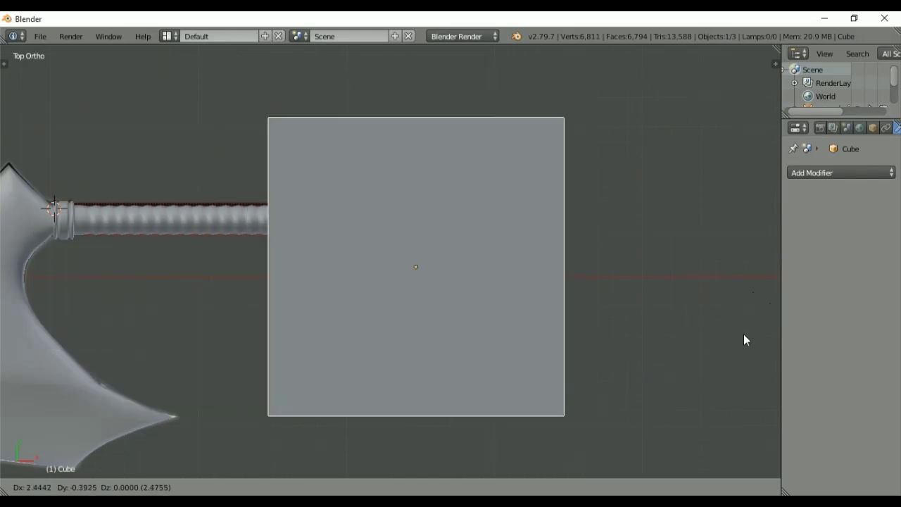
left_click(745, 338)
- Flatten the cube's mesh along Z in front view and scale it uniformly down to a small block near the handle cap
key("Tab")
key("KP_1")
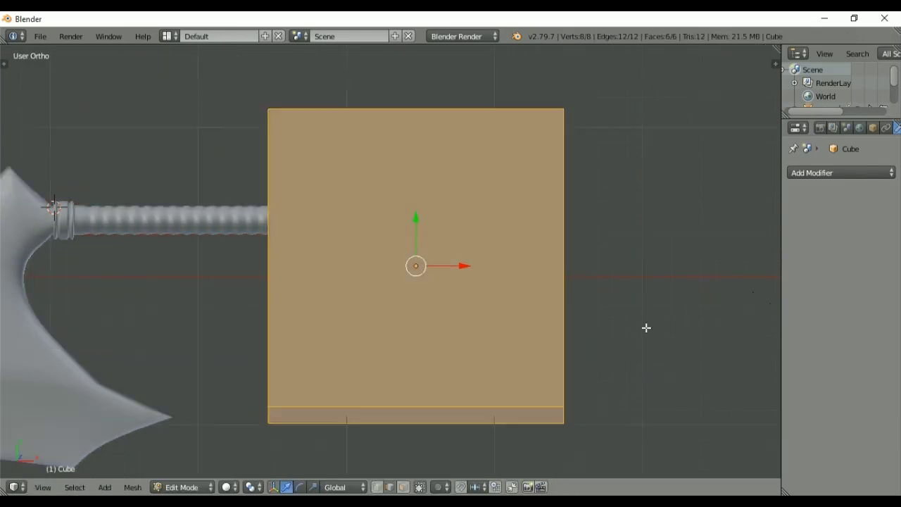
key("s")
key("z")
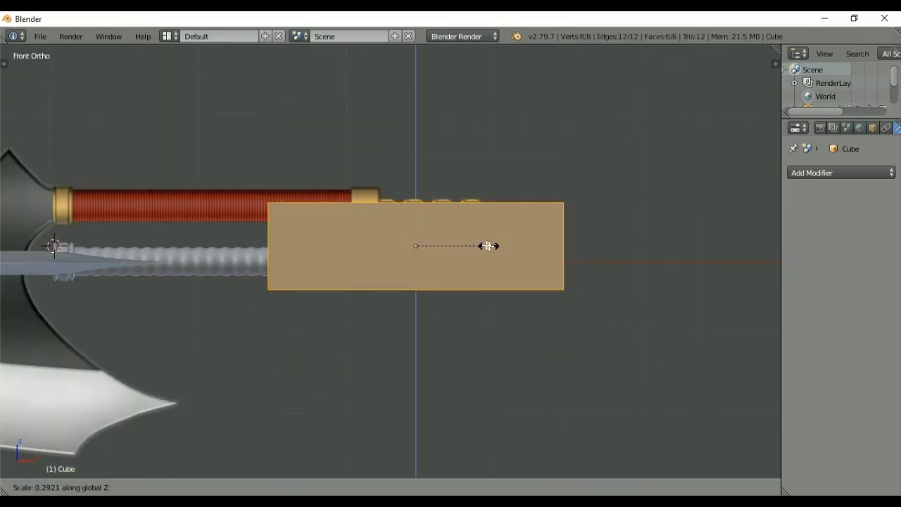
left_click(472, 245)
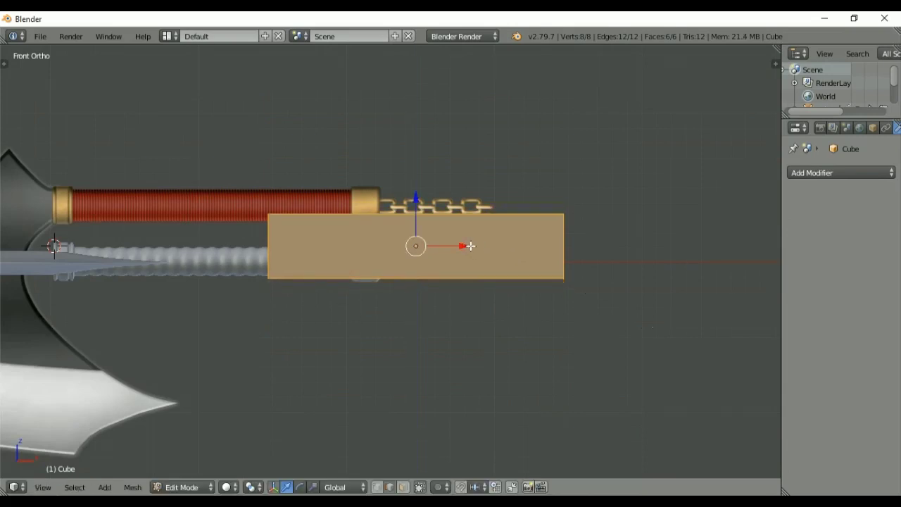
key("s")
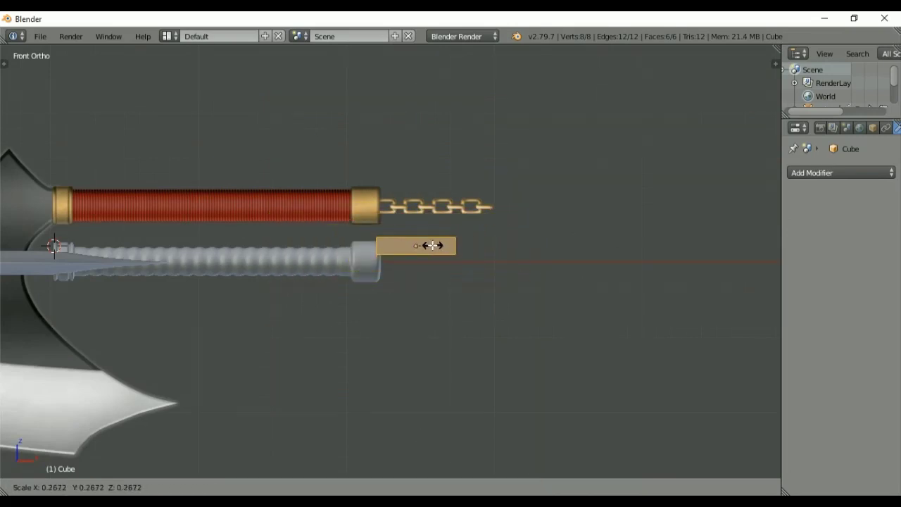
left_click(430, 246)
- Narrow the block along Y in top view to about 0.71 of its width
key("KP_7")
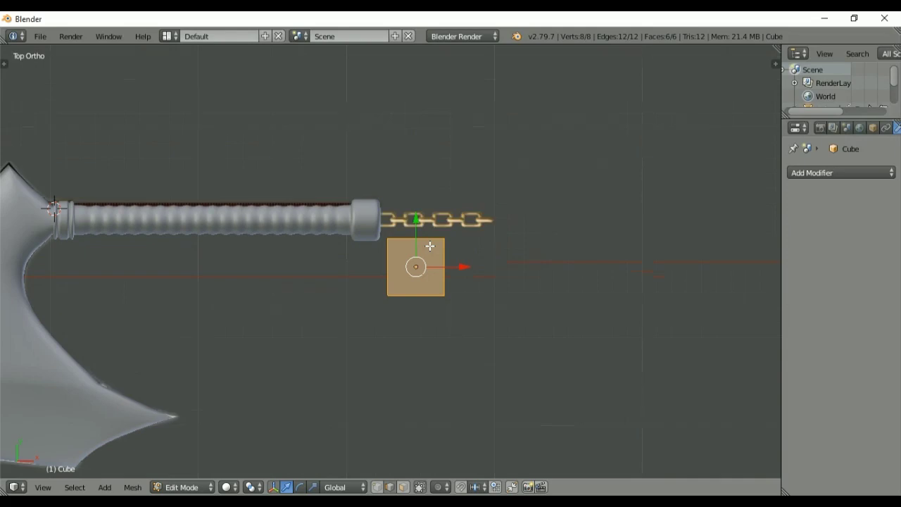
key("s")
key("y")
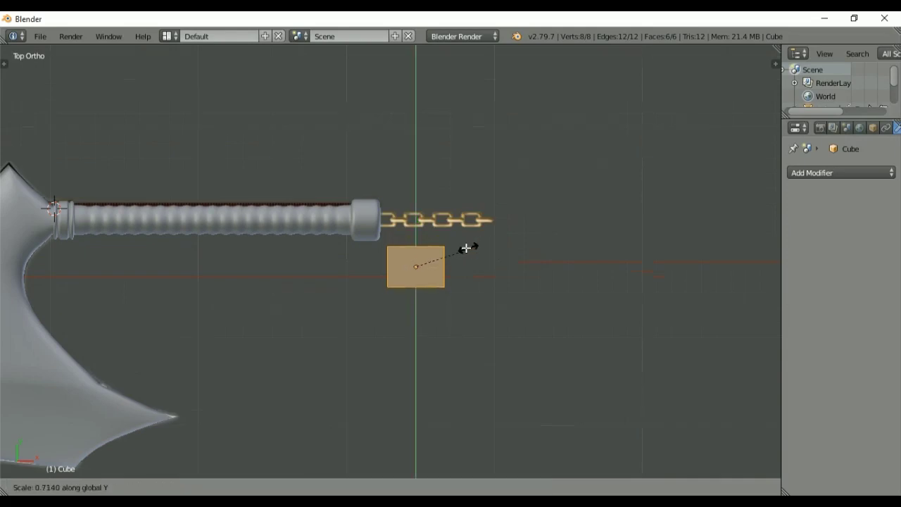
left_click(469, 249)
- Cut a centred lengthwise edge loop around the block and bevel it with one segment and an offset of about 0.086
key("KP_Decimal")
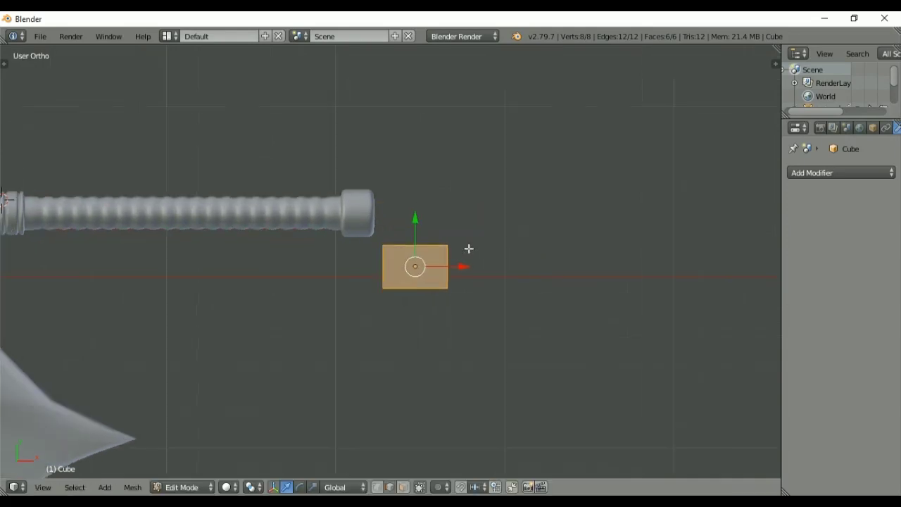
key("ctrl+r")
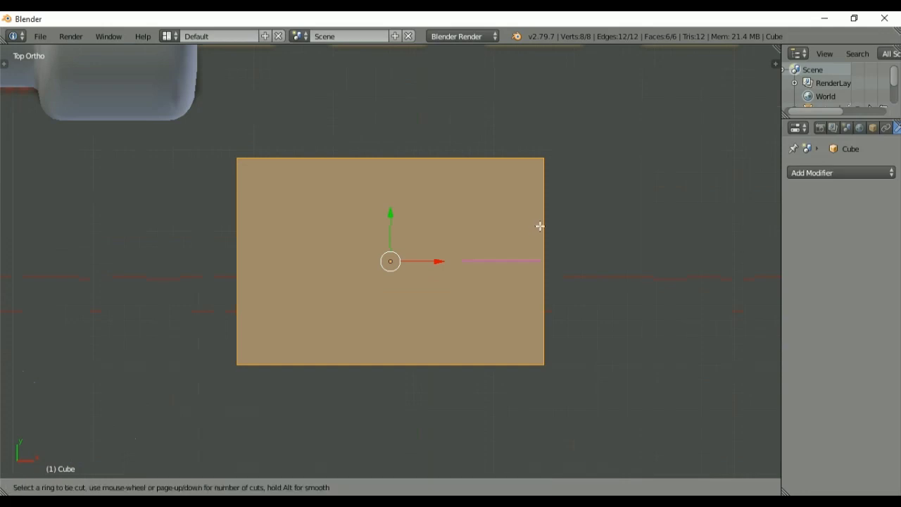
left_click(540, 226)
right_click(540, 226)
key("ctrl+b")
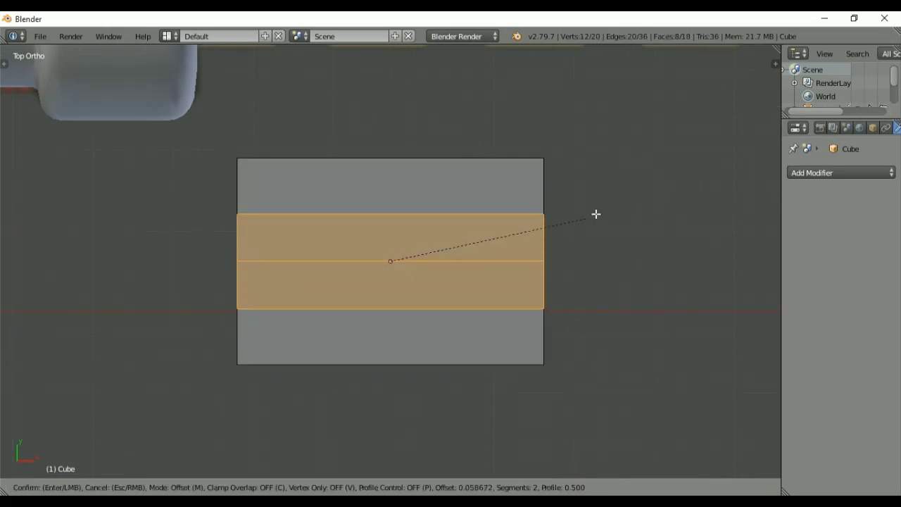
scroll(609, 209, "down", 1)
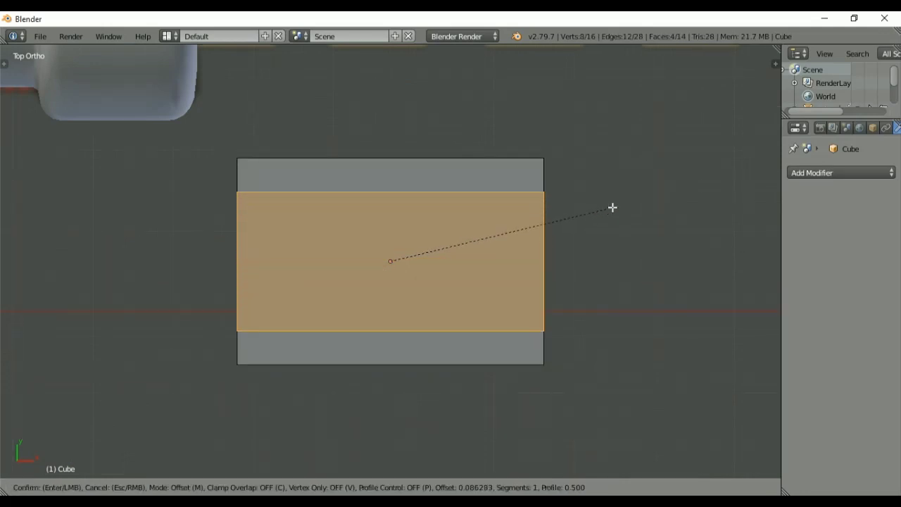
left_click(612, 207)
- Cut a centred crosswise edge loop around the block and bevel it into two loops near the short ends
key("ctrl+r")
left_click(433, 167)
right_click(434, 167)
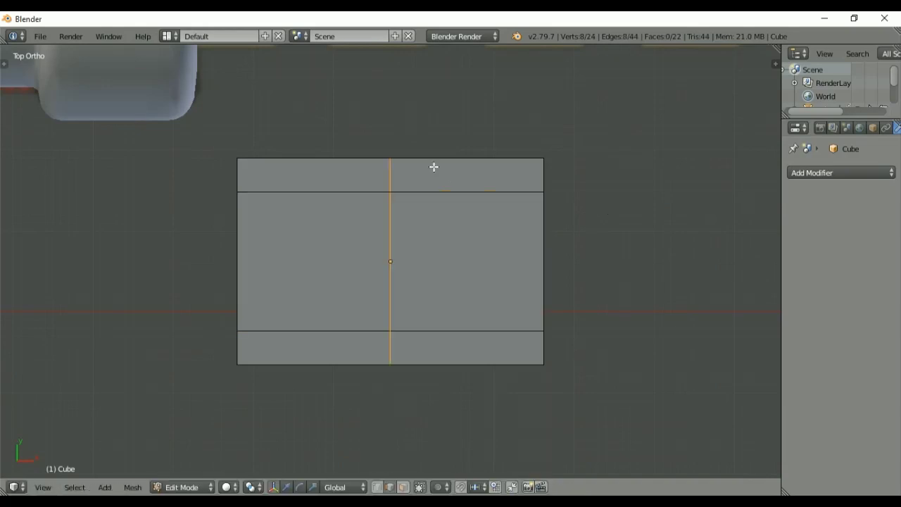
key("ctrl+b")
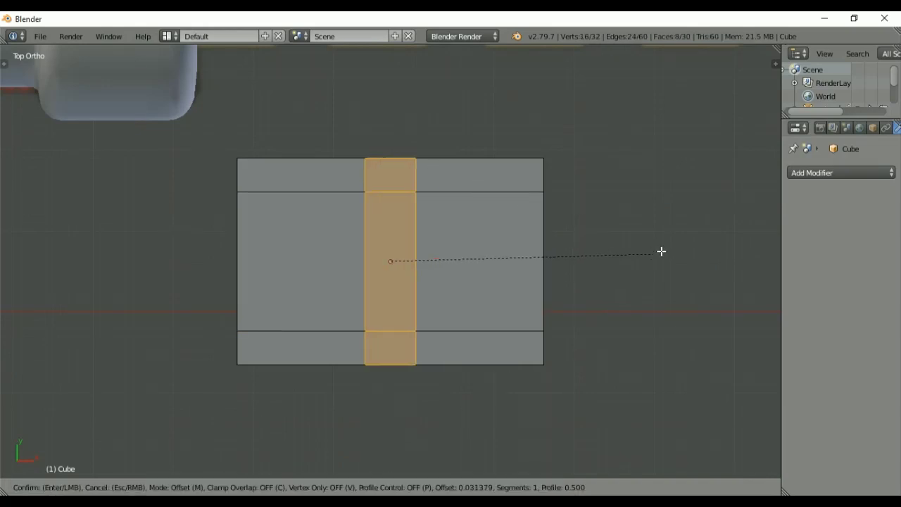
left_click(742, 234)
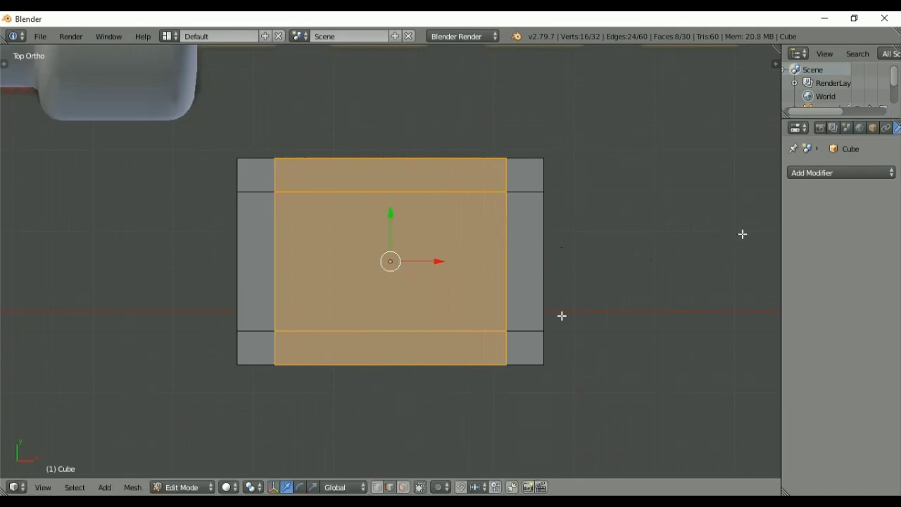
- Delete the block's central upper and lower faces in wireframe display and set the selection mode to edges
left_click(405, 489)
key("z")
left_click(414, 282)
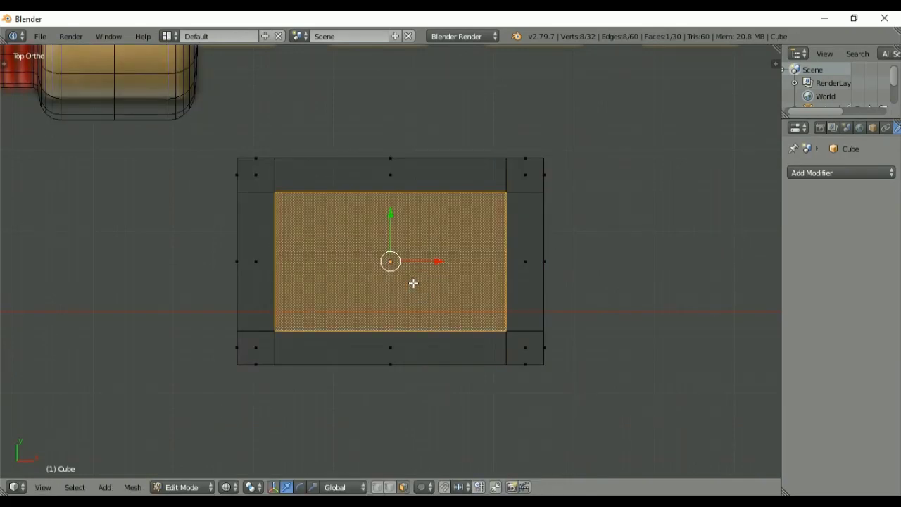
key("x")
left_click(397, 256)
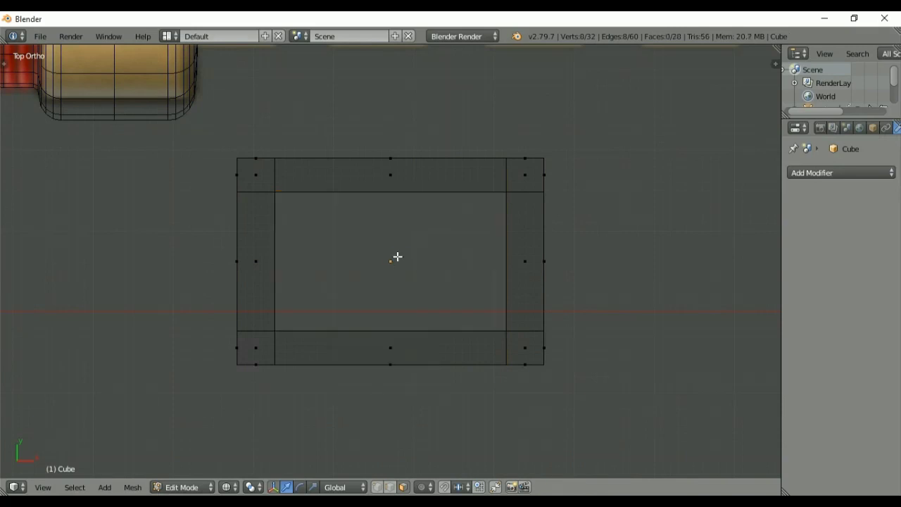
left_click(391, 489)
key("ctrl+r")
left_click(527, 252)
right_click(527, 251)
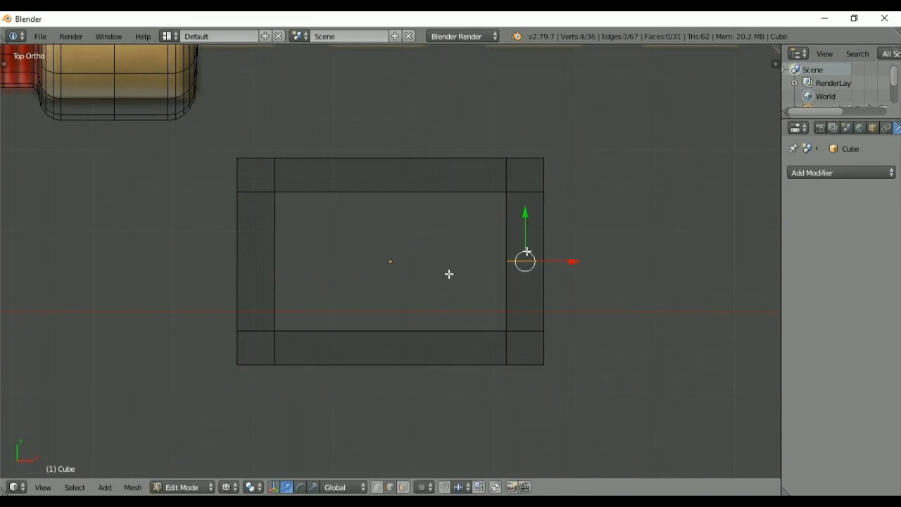
key("ctrl+r")
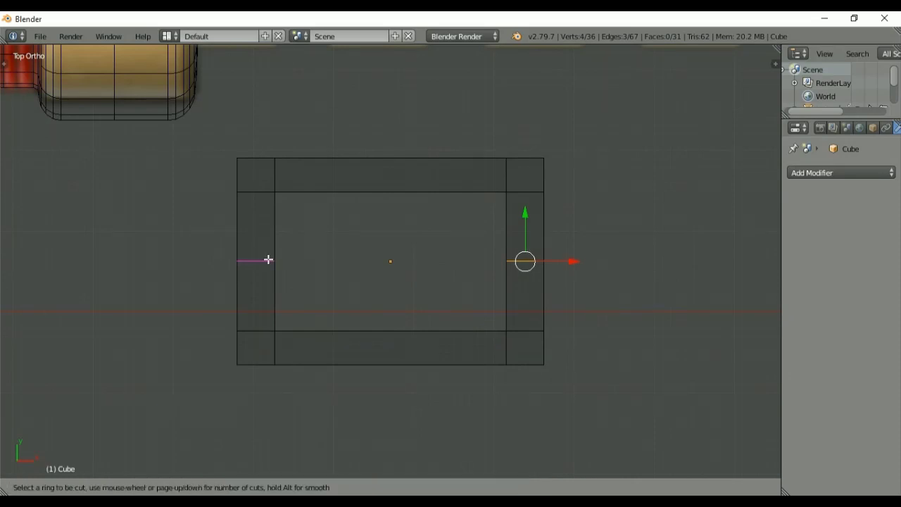
right_click(269, 260)
key("ctrl+z")
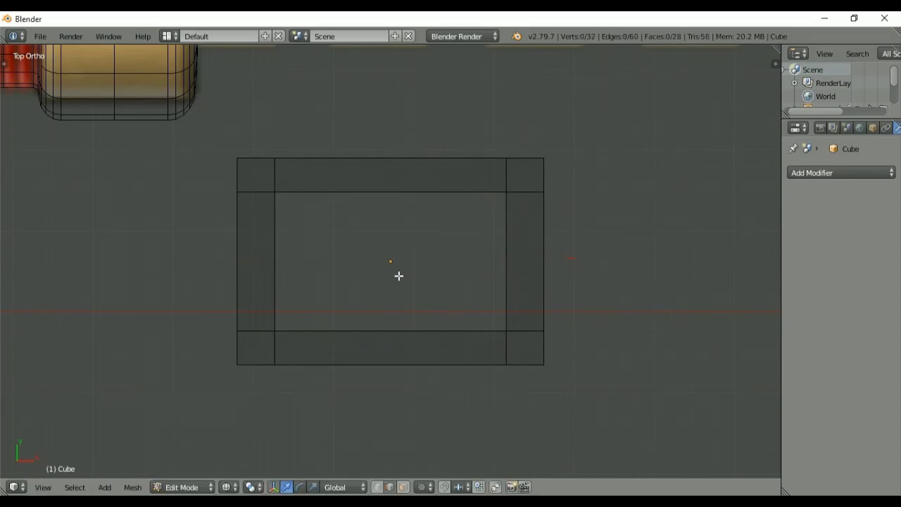
- Fill the four inner walls of the frame's opening with faces, starting from a long side's upper and lower edges
middle_click_drag(398, 276, 380, 208)
right_click(389, 187)
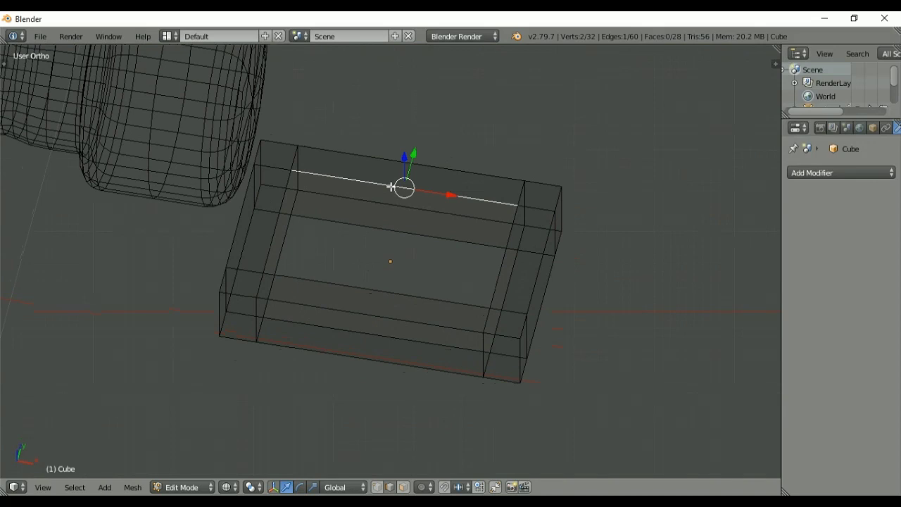
right_click(384, 228, "shift")
key("f")
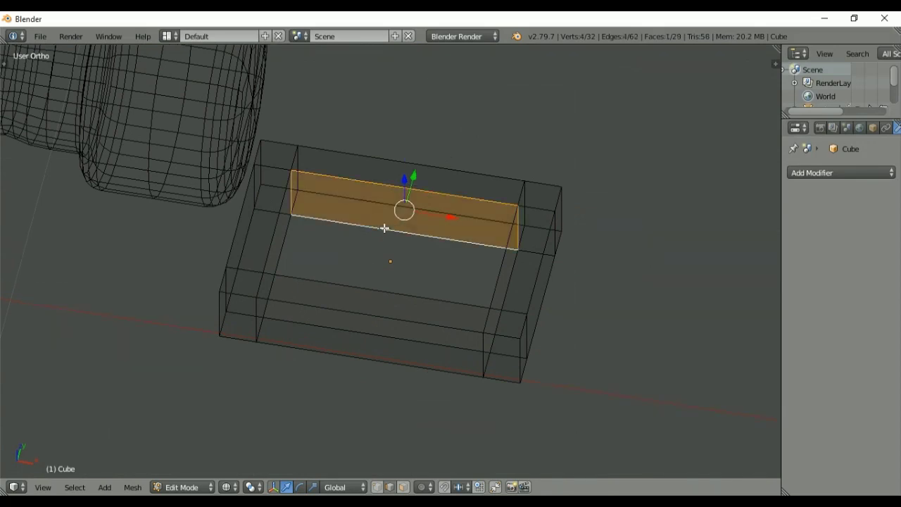
right_click(292, 199)
key("f")
key("f")
key("f")
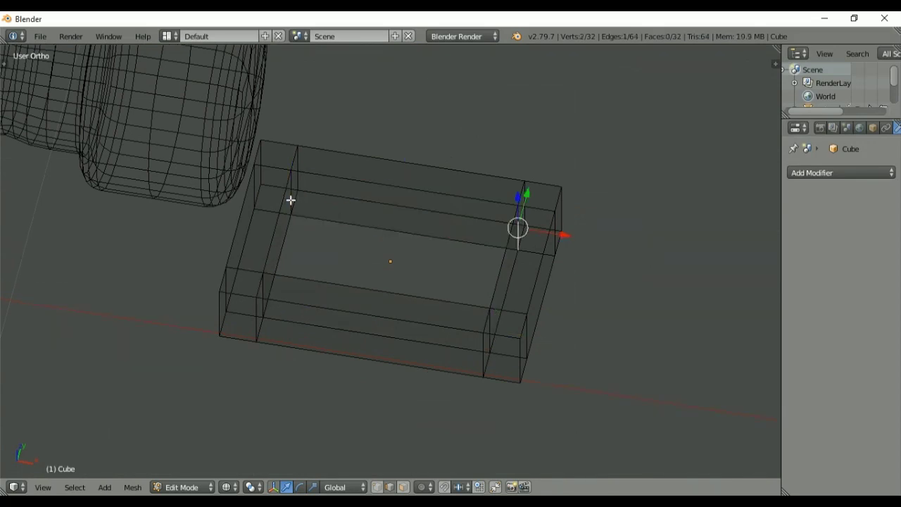
- Add a centred loop cut to each of the frame's two short sides
key("KP_7")
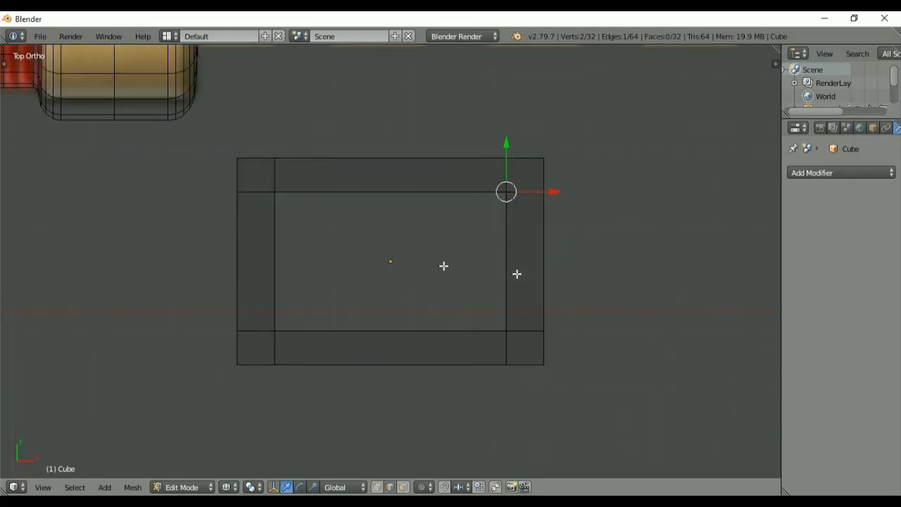
key("ctrl+r")
left_click(517, 274)
right_click(517, 274)
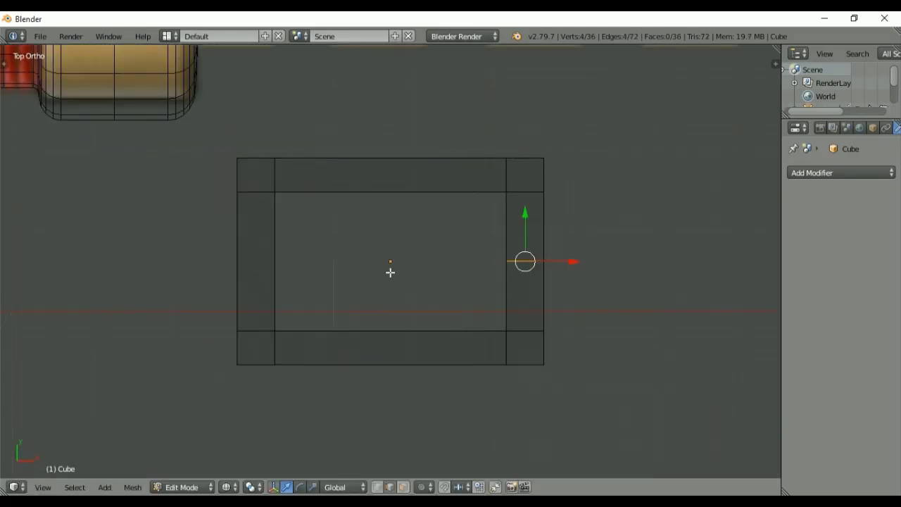
key("ctrl+r")
left_click(271, 257)
right_click(271, 258)
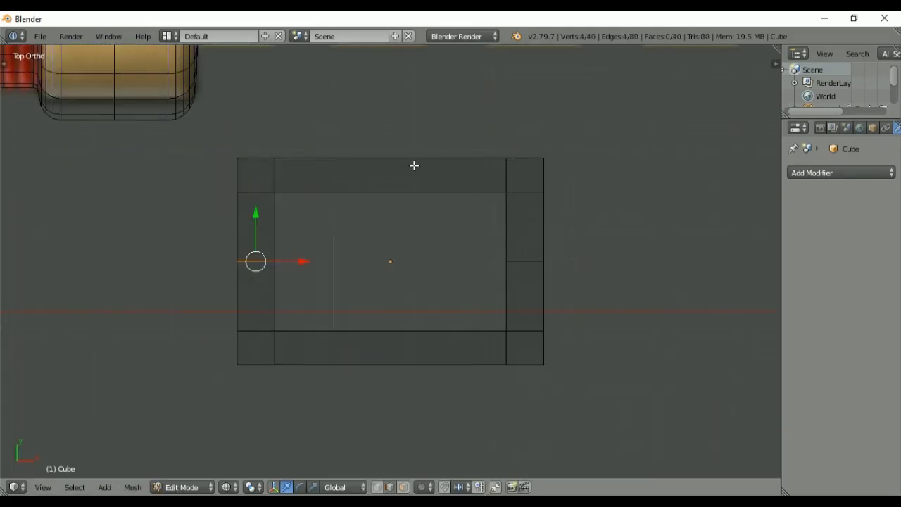
- Add a centred loop cut to each of the frame's two long sides
key("ctrl+r")
left_click(406, 167)
right_click(407, 168)
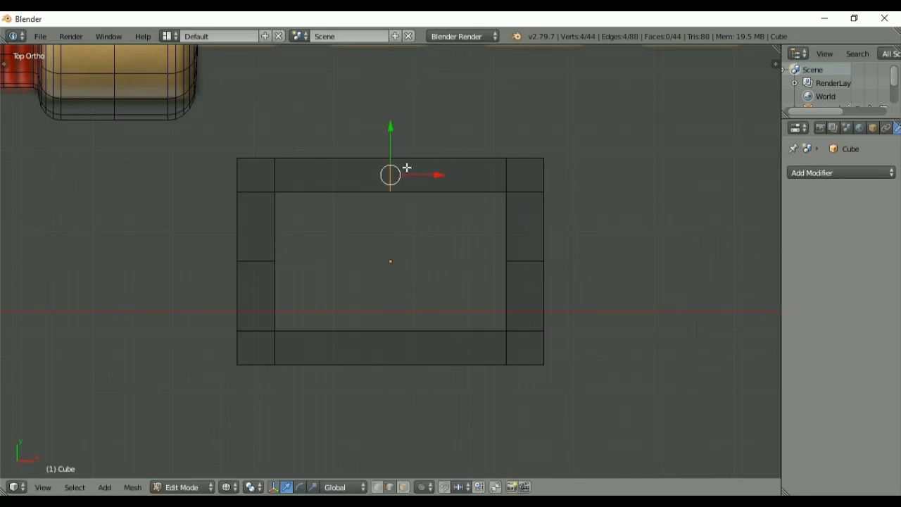
key("ctrl+r")
left_click(378, 362)
right_click(378, 362)
- Cut a centred edge loop around the frame's thickness and clear the selection with face selection active in top view
middle_click_drag(443, 390, 433, 324)
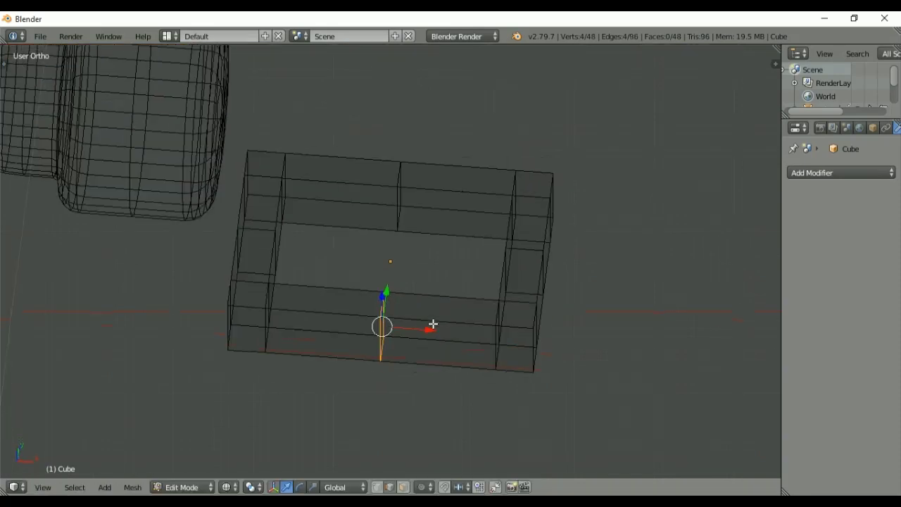
key("ctrl+r")
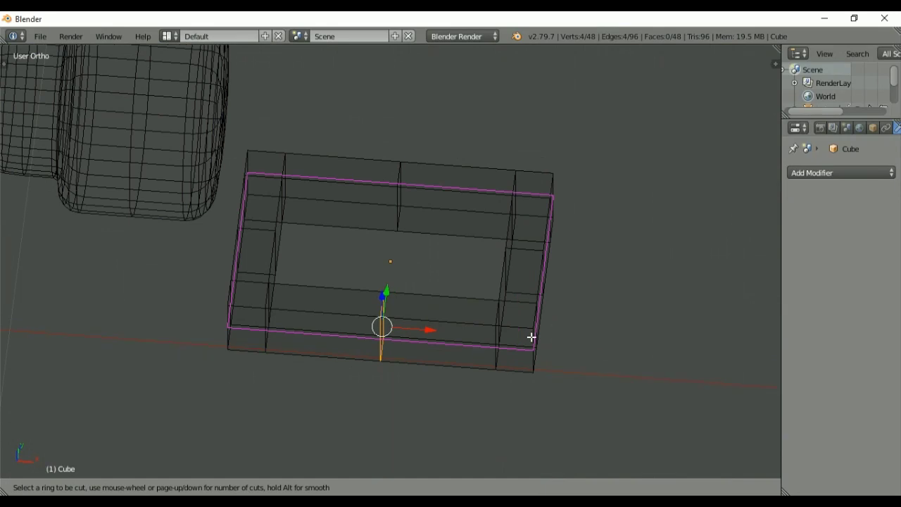
left_click(531, 338)
right_click(531, 338)
key("KP_7")
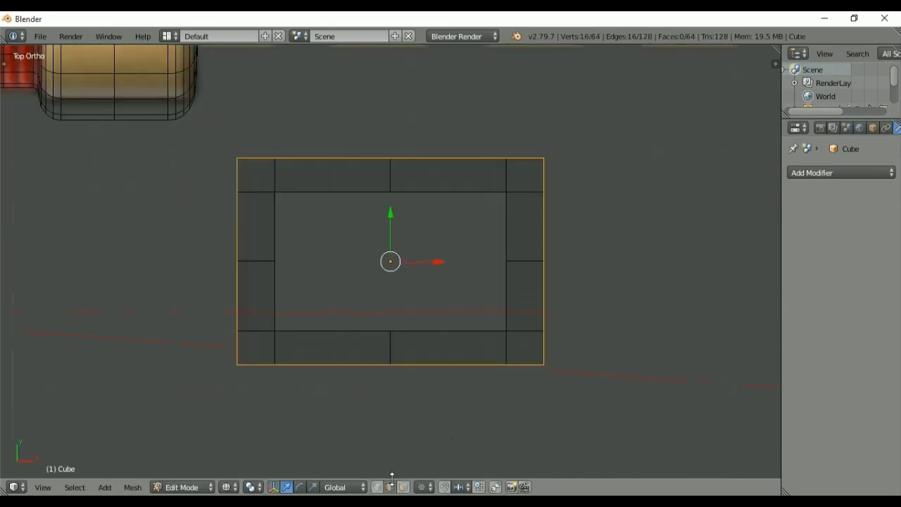
key("a")
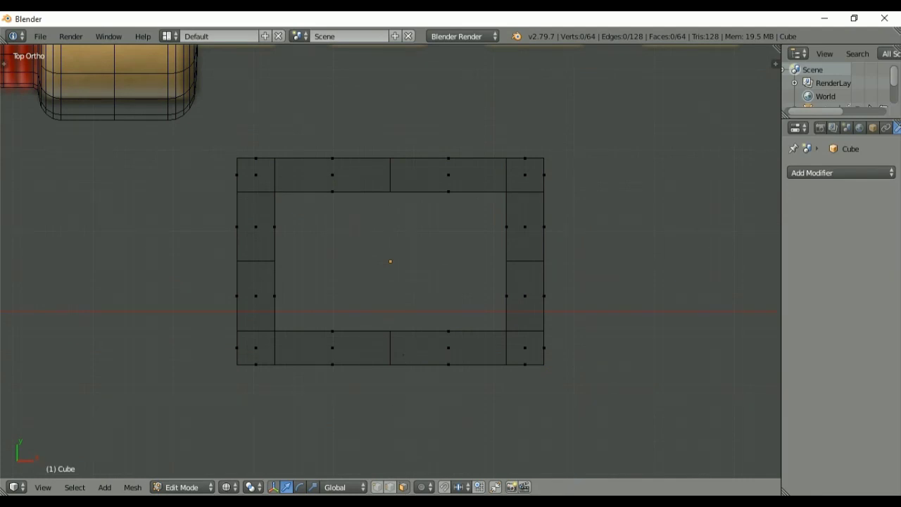
- Narrow the frame's opening by scaling its inner wall faces inward to about 0.85 in top view
middle_click_drag(398, 276, 401, 290)
key("ctrl+z")
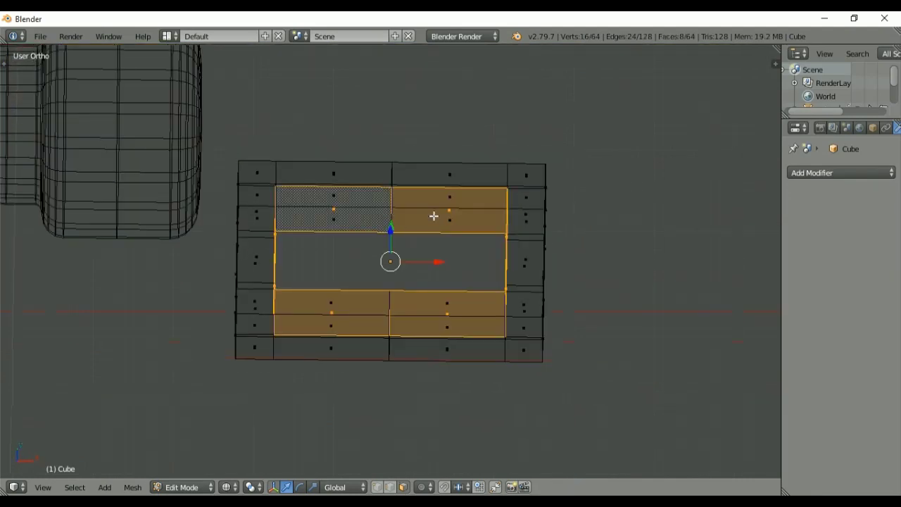
key("KP_7")
key("s")
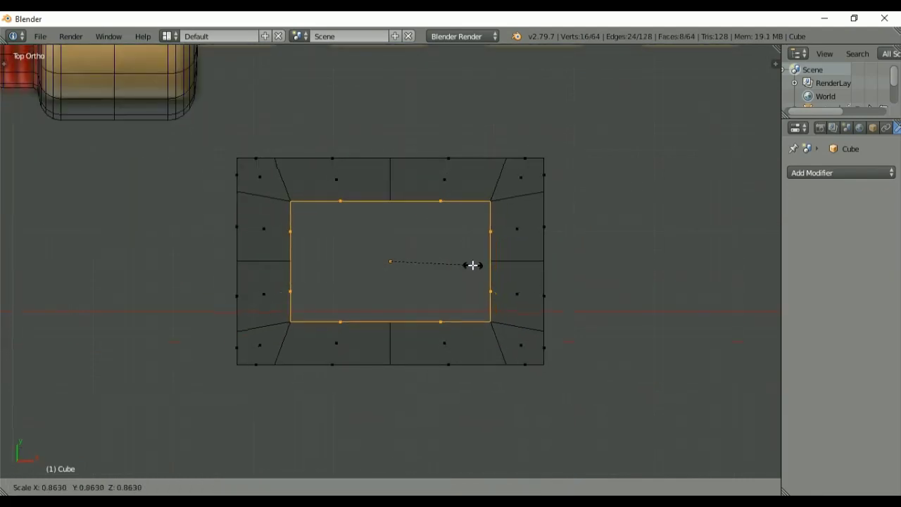
left_click(471, 266)
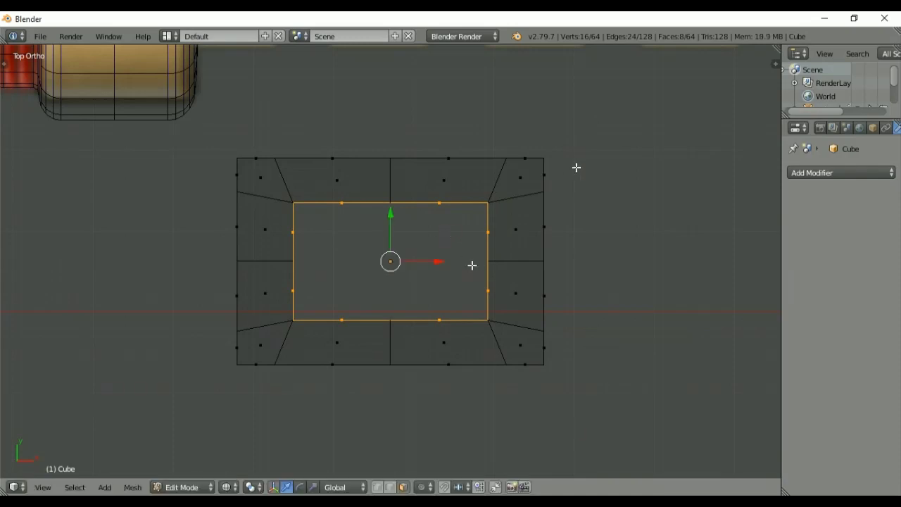
- Bevel the frame's outline by scaling the vertices of its four outer corners inward to about 0.89
left_click(390, 487)
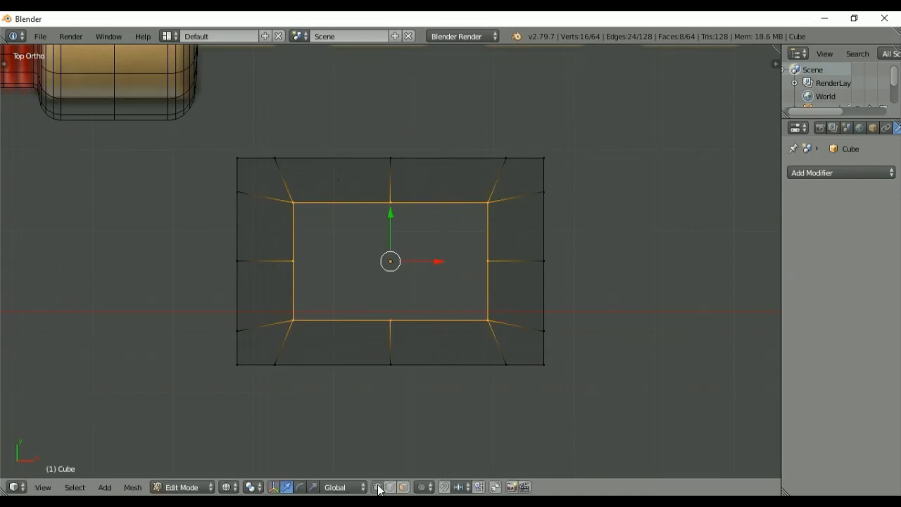
right_click(543, 159)
key("c")
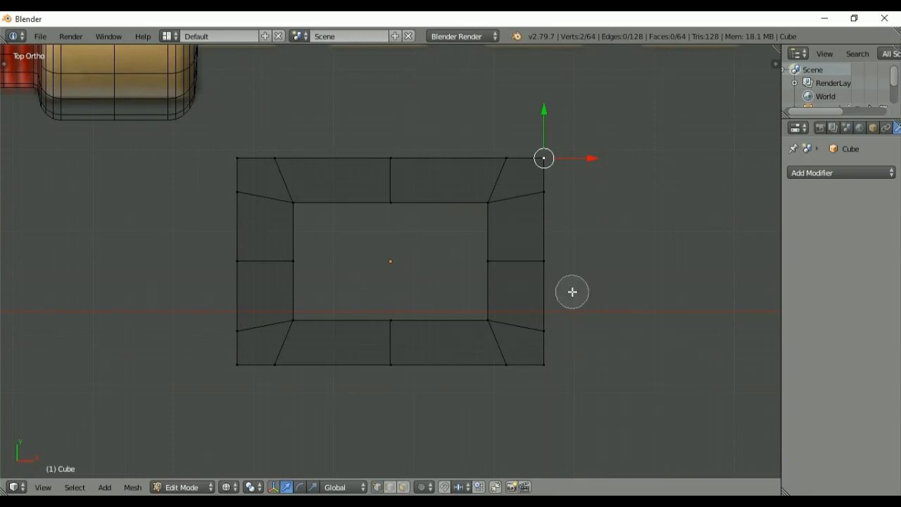
left_click(542, 161)
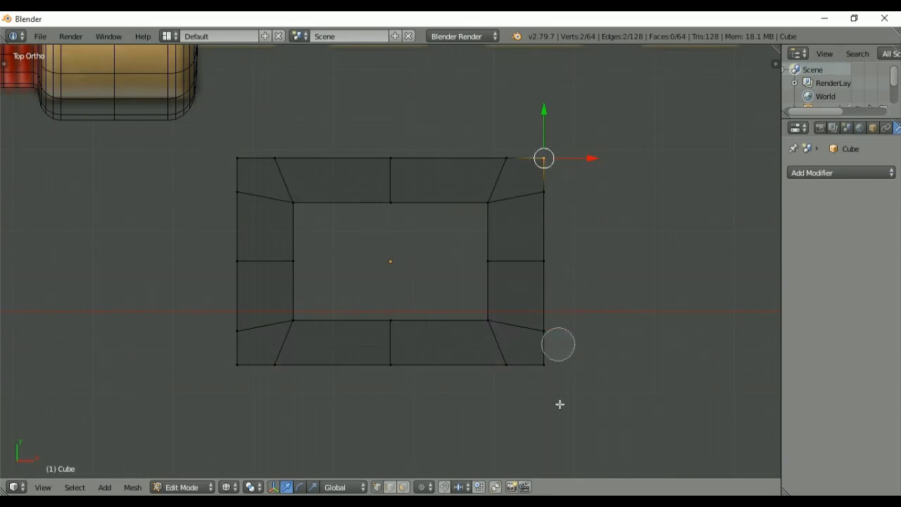
left_click(542, 366)
left_click(234, 366)
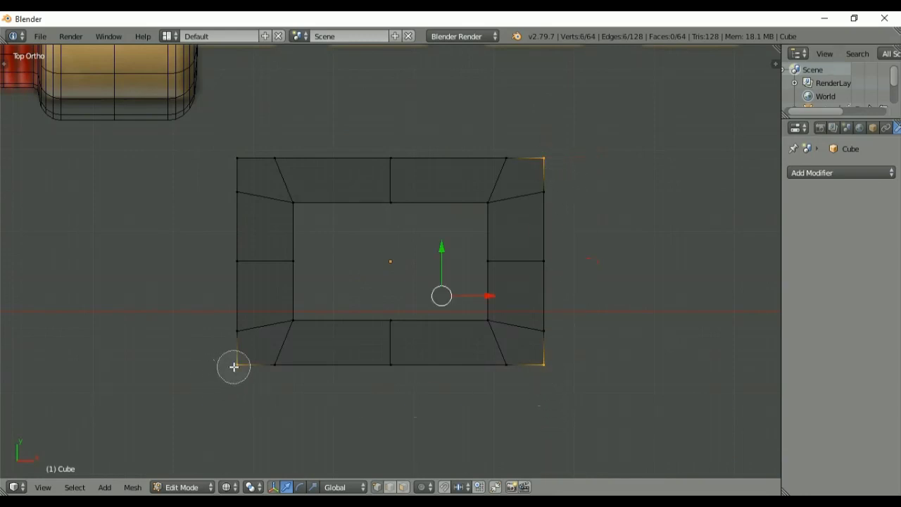
left_click(235, 161)
right_click(282, 248)
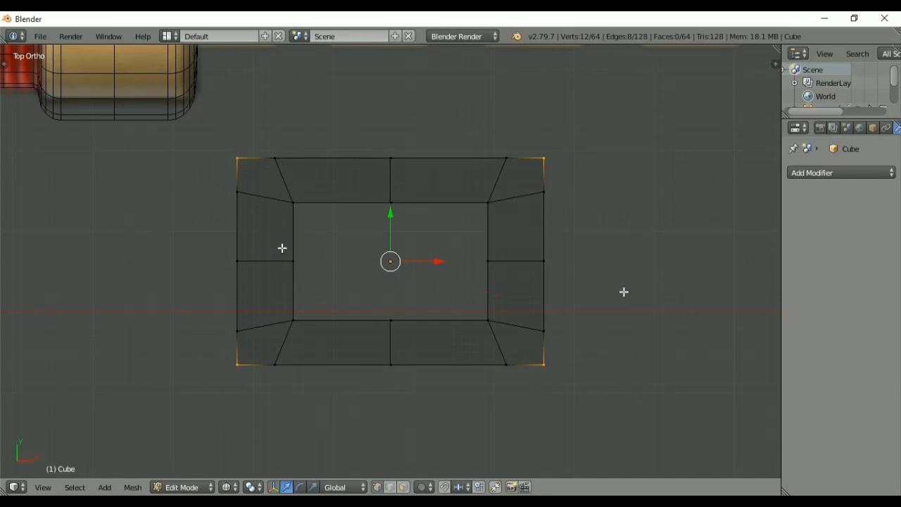
key("s")
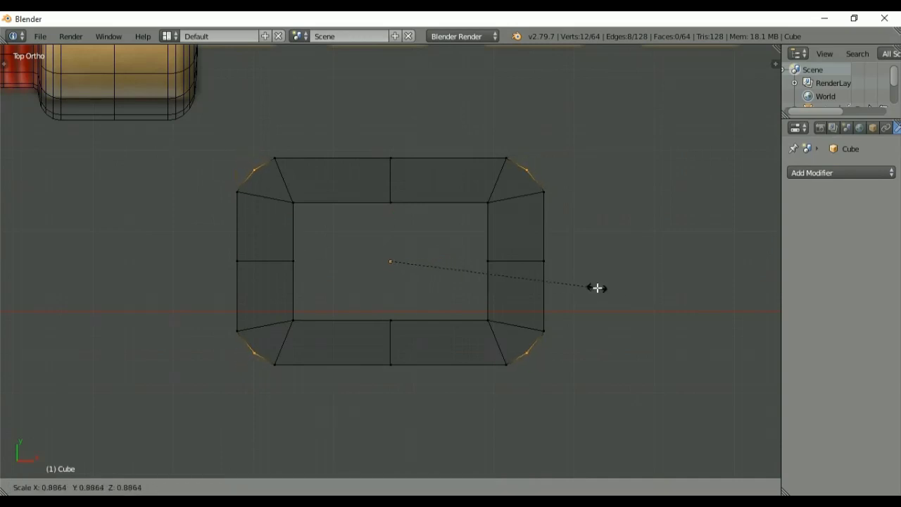
left_click(597, 288)
- Bow both short sides outward by scaling their middle edge loops along X to about 1.09
right_click(533, 264)
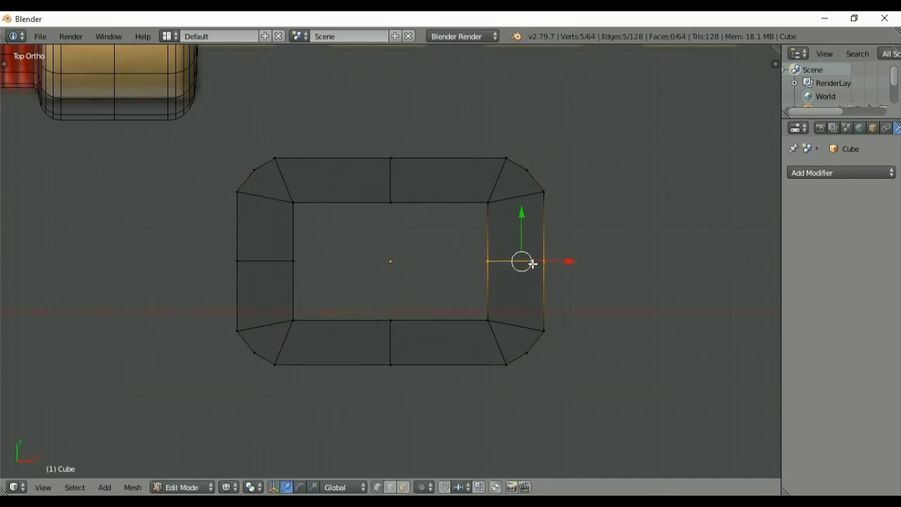
right_click(271, 257, "shift")
key("s")
key("x")
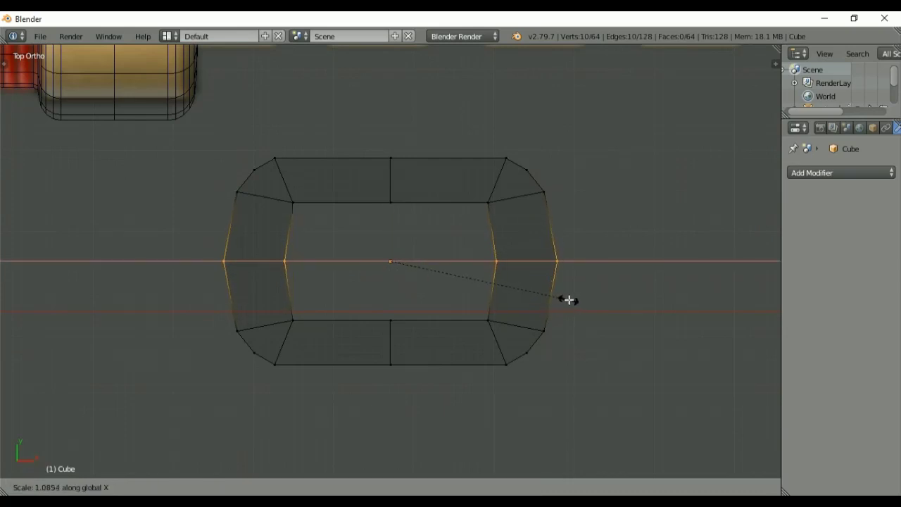
left_click(569, 299)
- Add a Subdivision Surface modifier to the link in Object Mode
key("Tab")
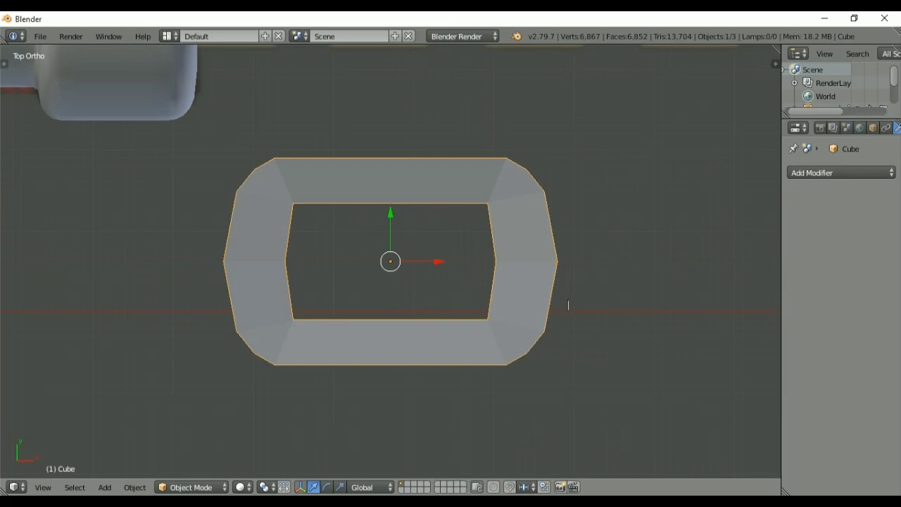
middle_click_drag(569, 299, 534, 222)
left_click(826, 172)
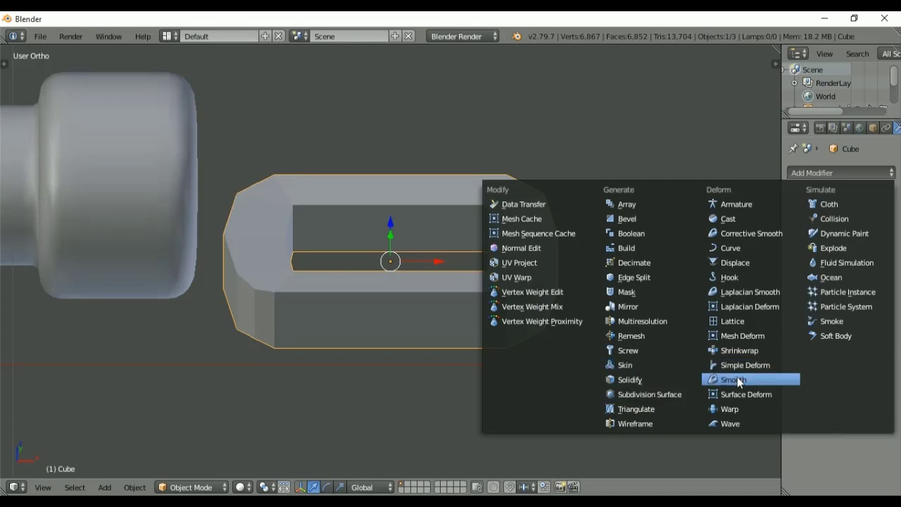
left_click(673, 394)
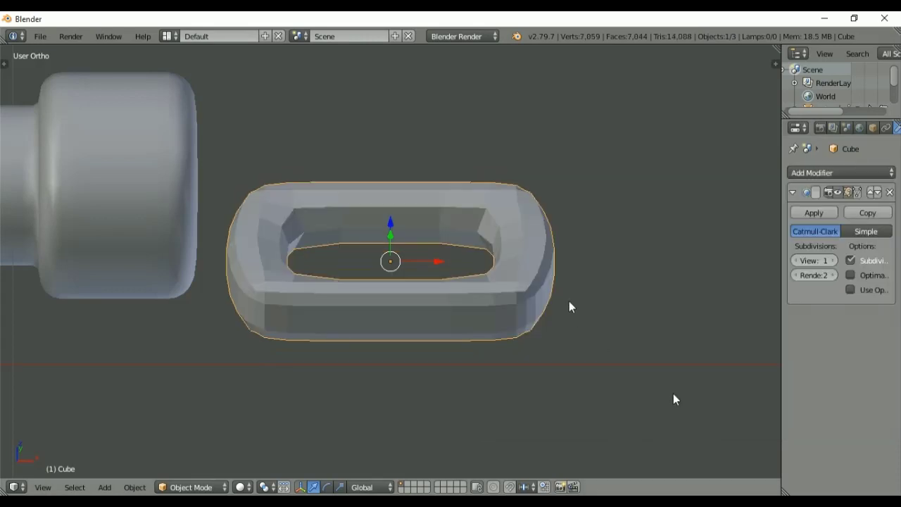
- Add a centred loop cut around the inner wall of the link's opening and return to Object Mode
key("KP_7")
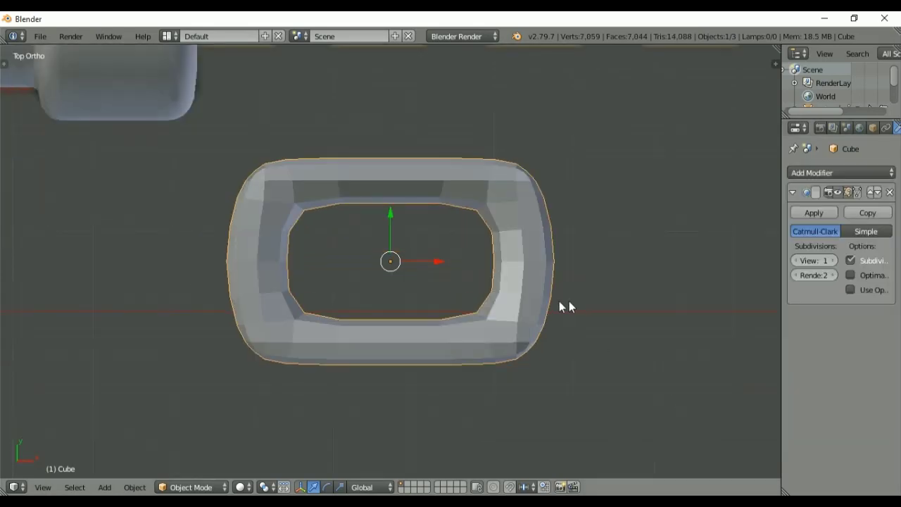
key("Tab")
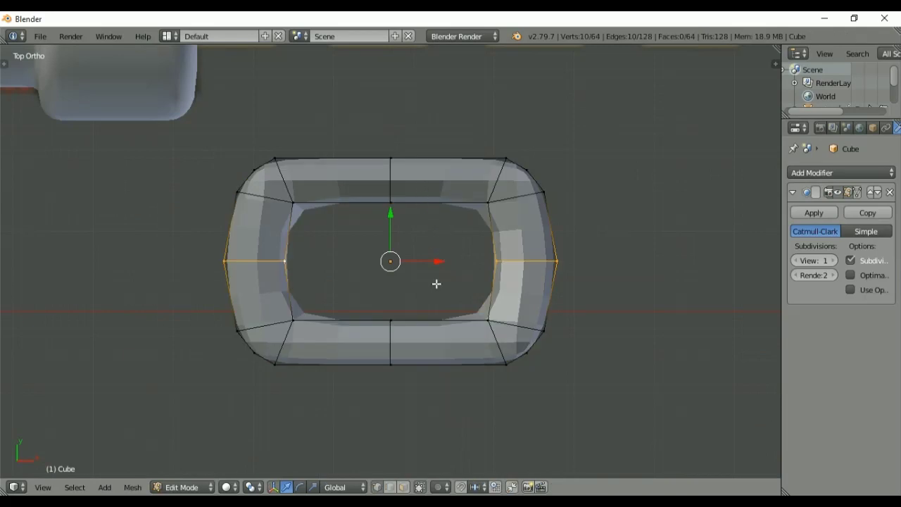
middle_click_drag(437, 284, 416, 204)
key("ctrl+r")
left_click(400, 228)
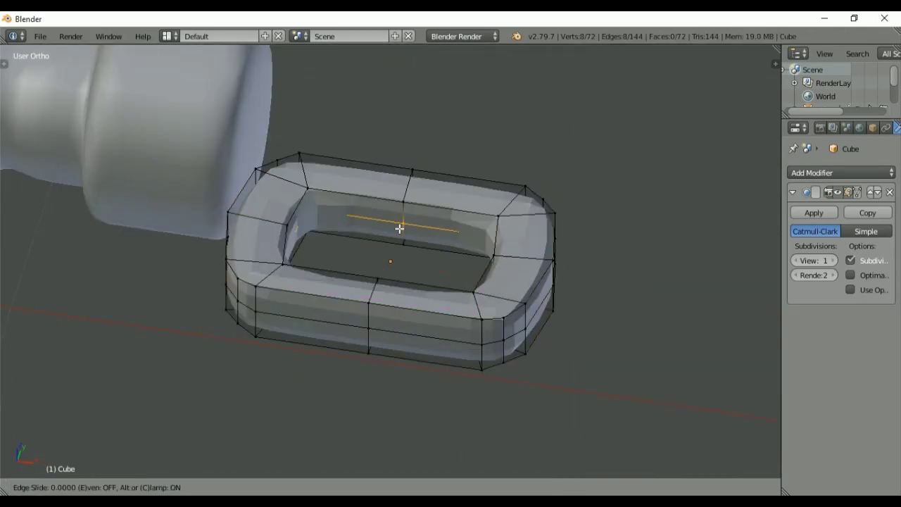
right_click(399, 229)
key("Tab")
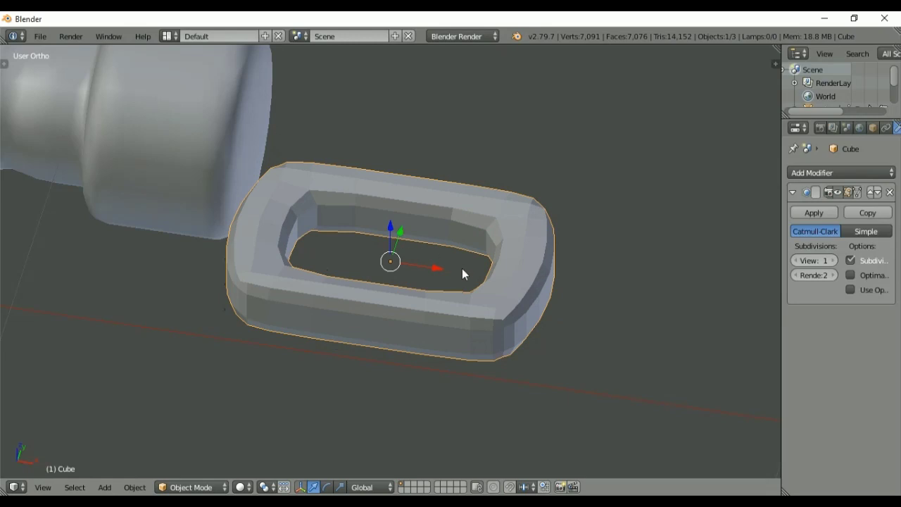
- Apply smooth shading to the link
middle_click_drag(463, 272, 525, 316)
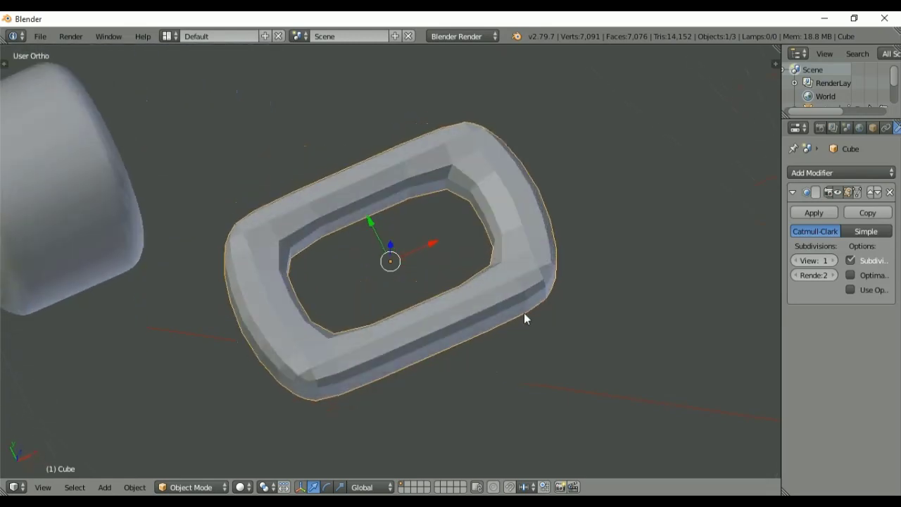
key("KP_7")
key("t")
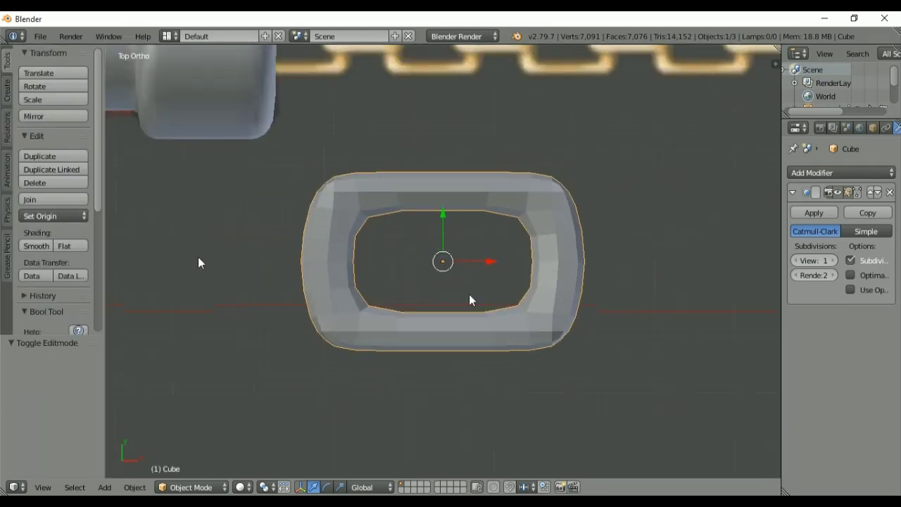
left_click(43, 245)
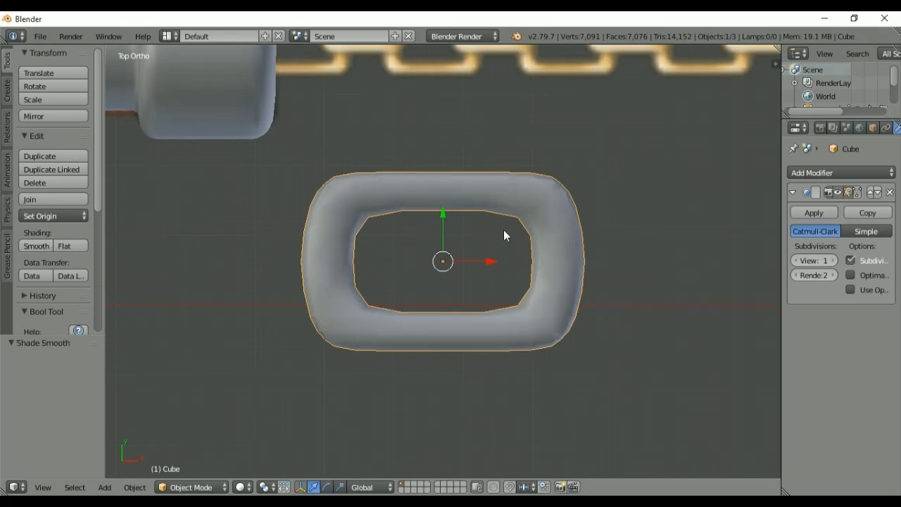
key("t")
- Duplicate the link's whole mesh along X to overlap its far end and rotate the copy 90° about X
scroll(526, 252, "down", 3)
key("Tab")
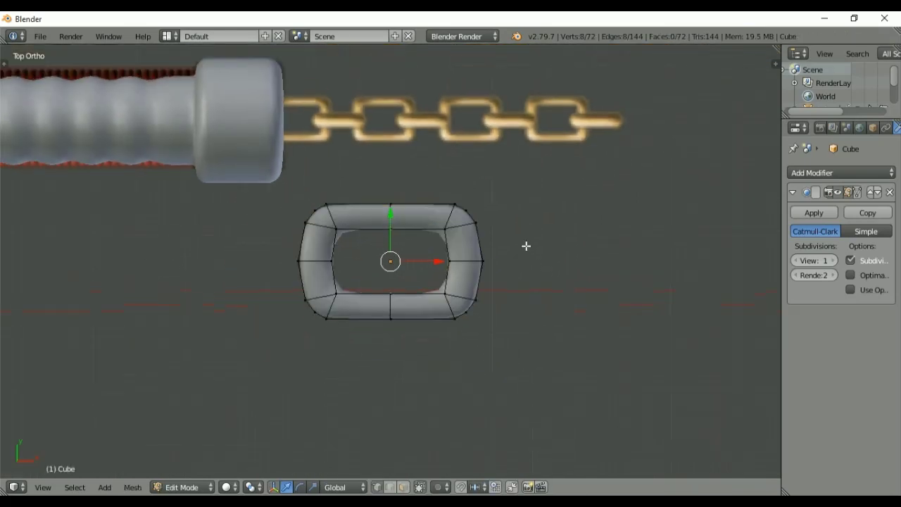
key("a")
key("shift+d")
key("x")
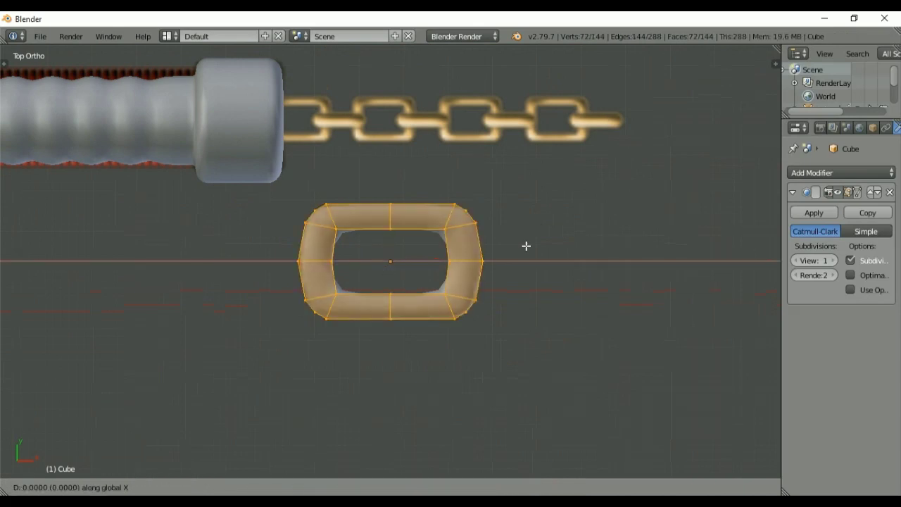
left_click(602, 249)
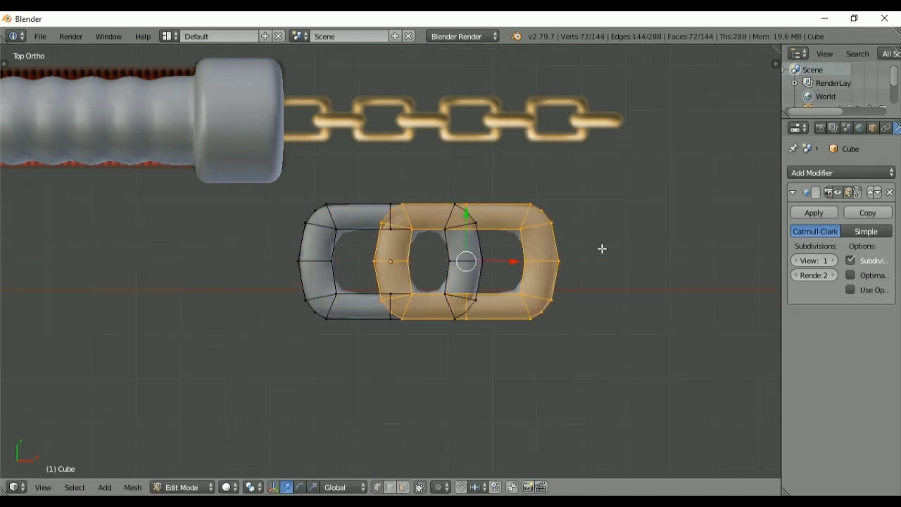
type("rx90")
key("Return")
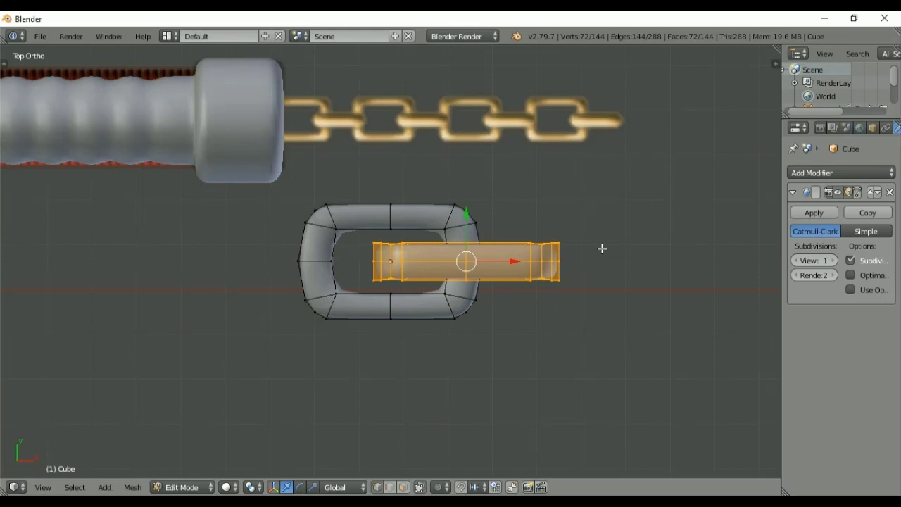
- Duplicate the pair of interlocked links along X to extend the chain to four links
key("a")
key("a")
scroll(579, 272, "down", 3)
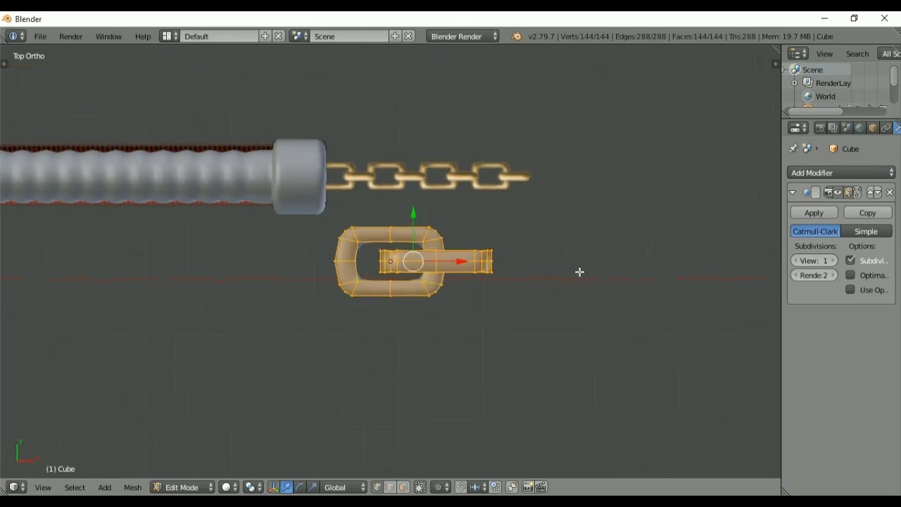
key("shift+d")
key("x")
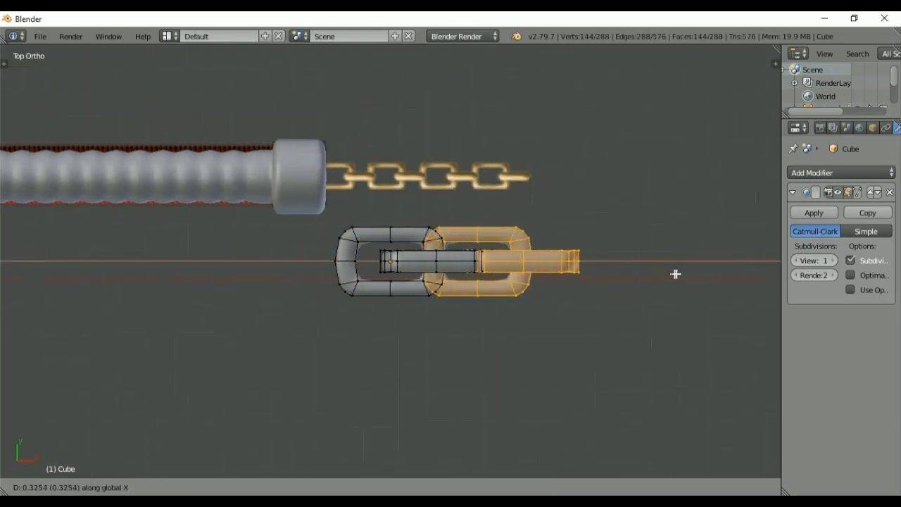
key("Return")
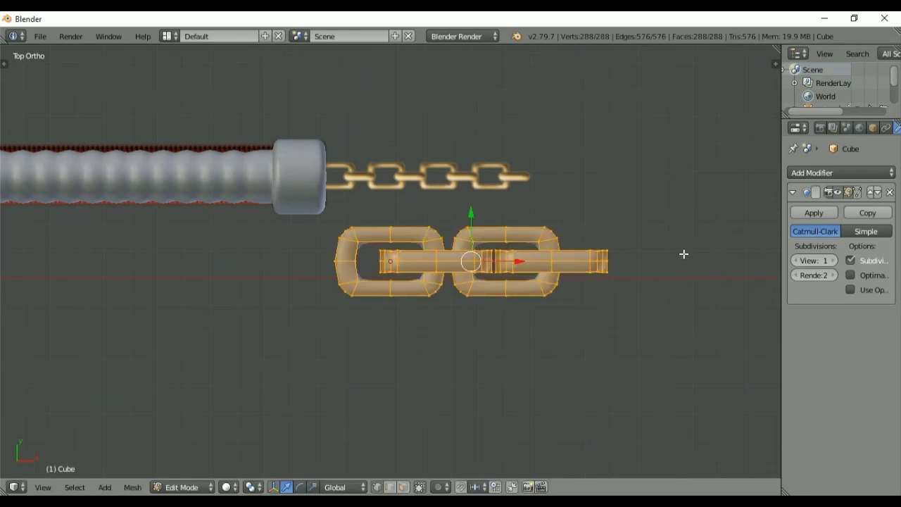
- Duplicate all four links along X to continue the chain to eight links
scroll(680, 252, "up", 1)
key("shift+d")
key("x")
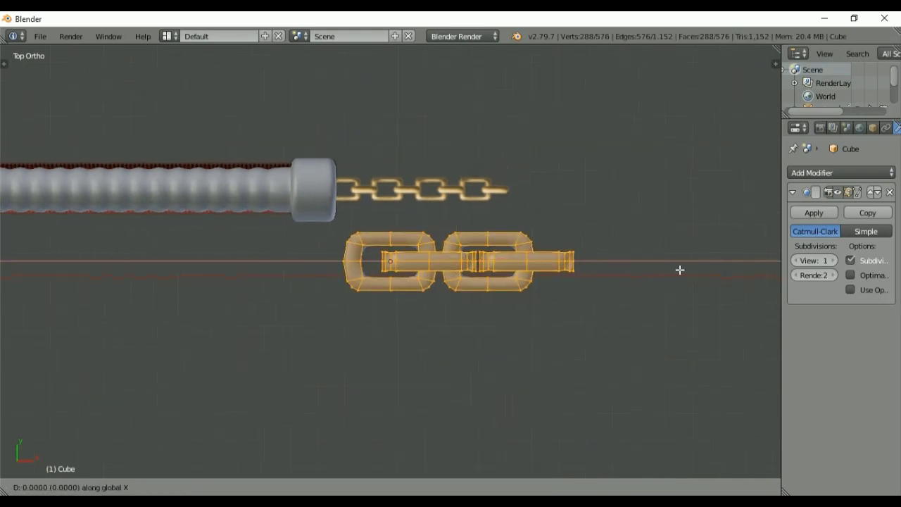
left_click(80, 259)
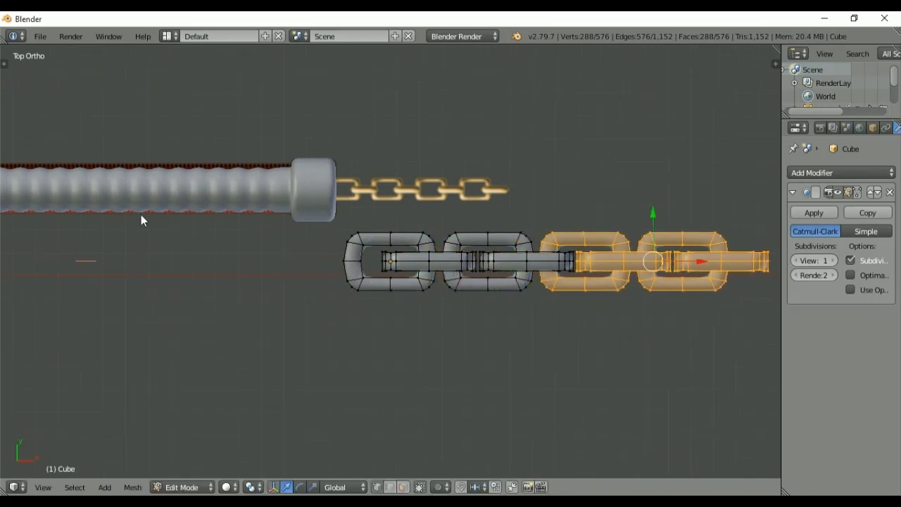
- Scale down the whole chain object and place it over the reference chain, starting at the handle's end cap
key("Tab")
key("s")
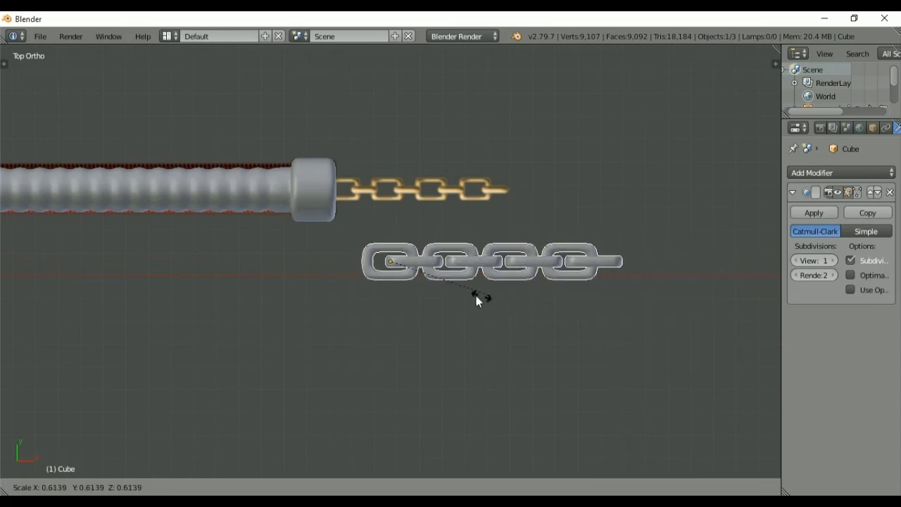
left_click(448, 293)
key("g")
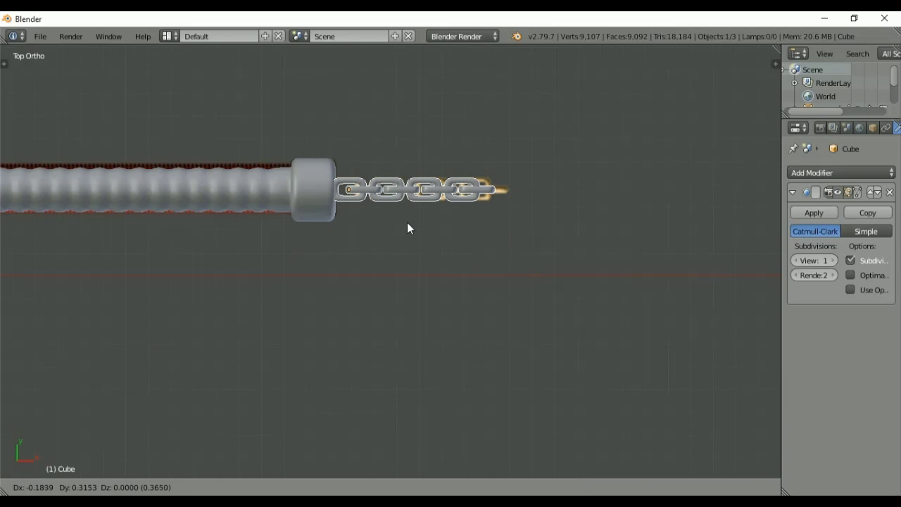
left_click(406, 229)
- Scale the chain object to about 0.964 and shift it about 0.025 toward the handle so its first link enters the end cap
scroll(452, 231, "up", 3)
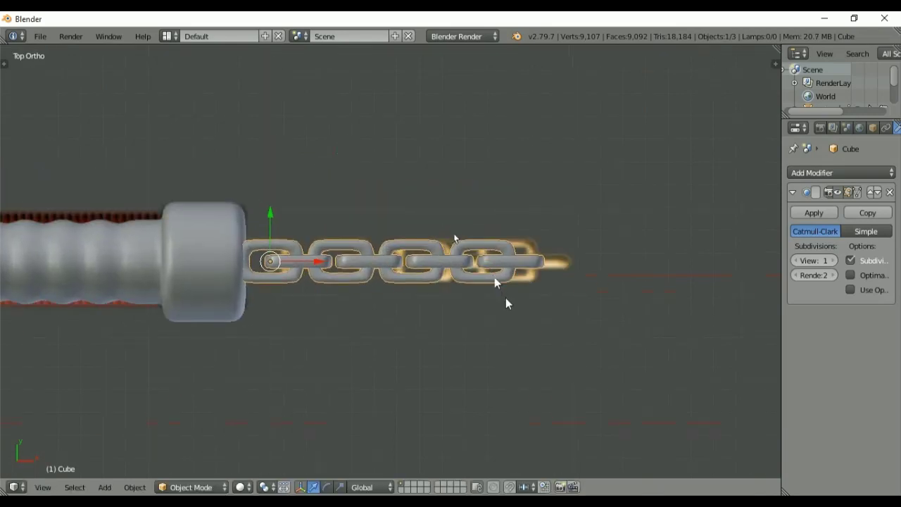
key("s")
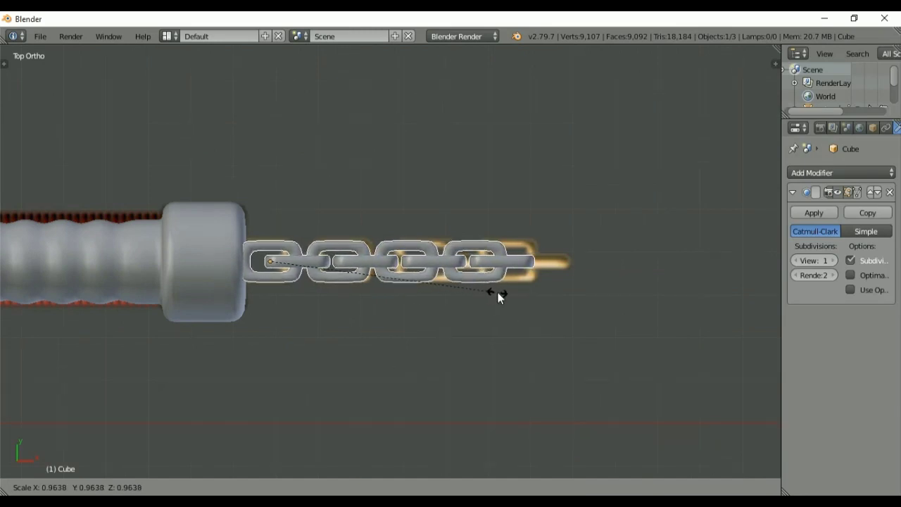
left_click(498, 292)
key("g")
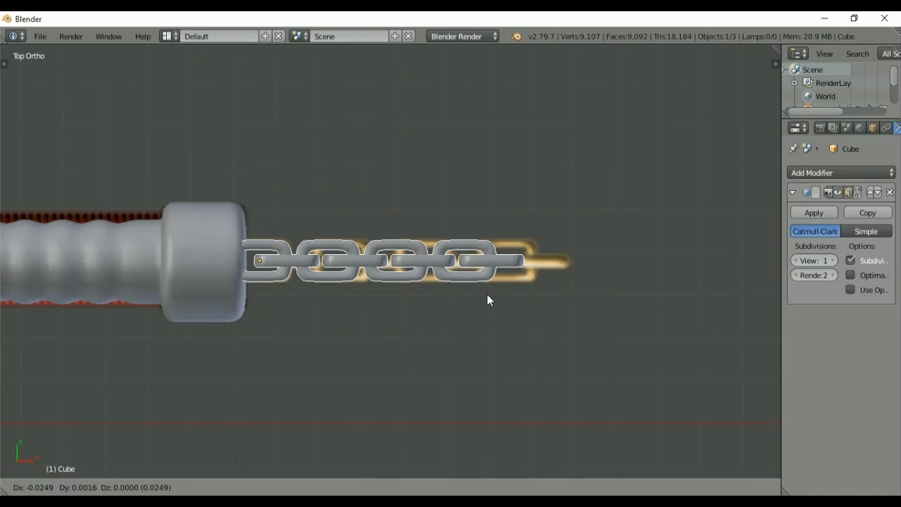
left_click(488, 294)
- Duplicate the chain's last four links about 0.32 along X to extend the chain to twelve links
key("Tab")
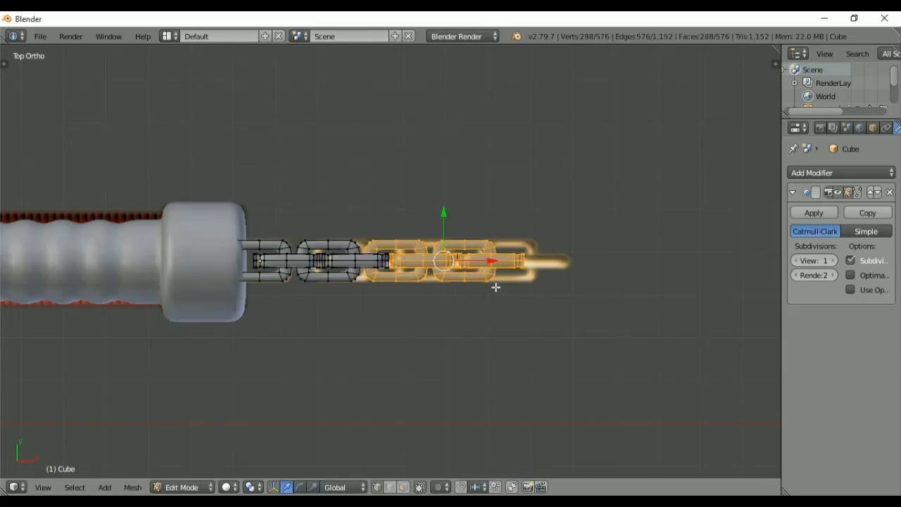
key("shift+d")
key("x")
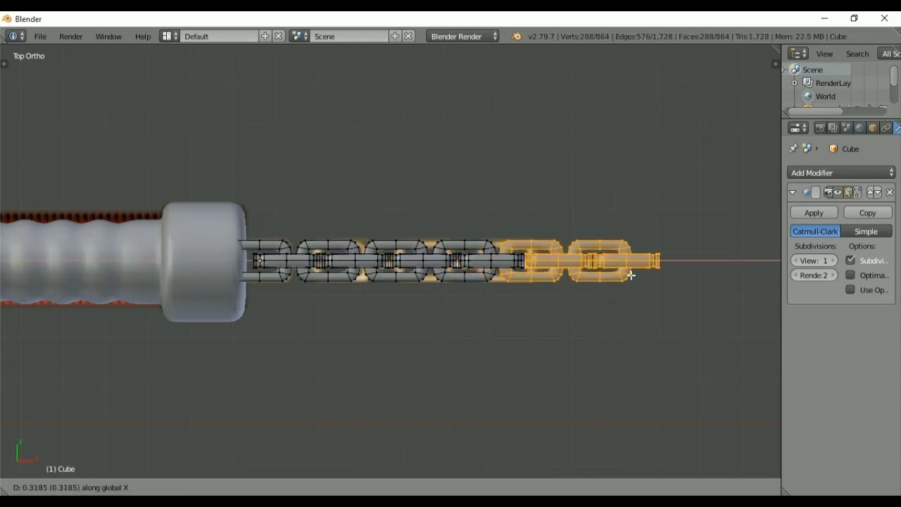
left_click(632, 276)
key("Tab")
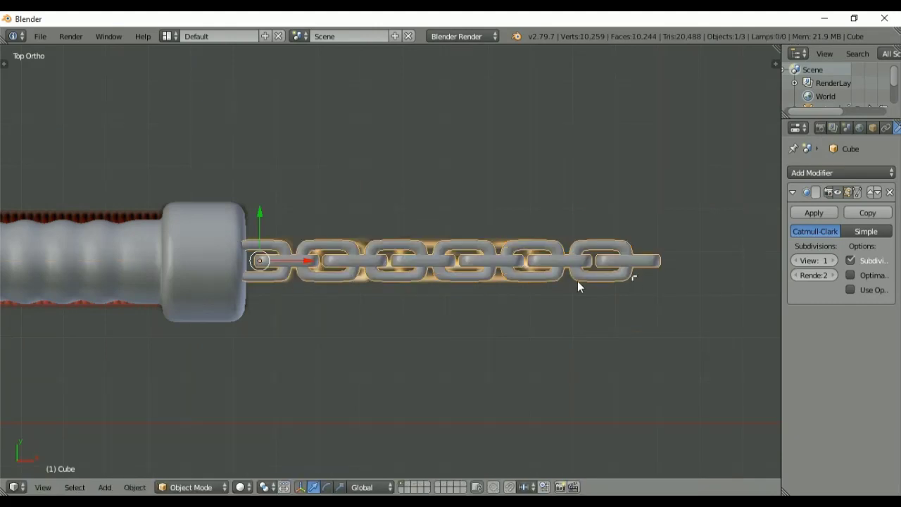
- Examine the whole weapon from above, from the blade tip to the end of the chain, with nothing selected
key("t")
key("t")
scroll(447, 292, "down", 6)
middle_click_drag(447, 293, 571, 275, "shift")
scroll(459, 360, "down", 3)
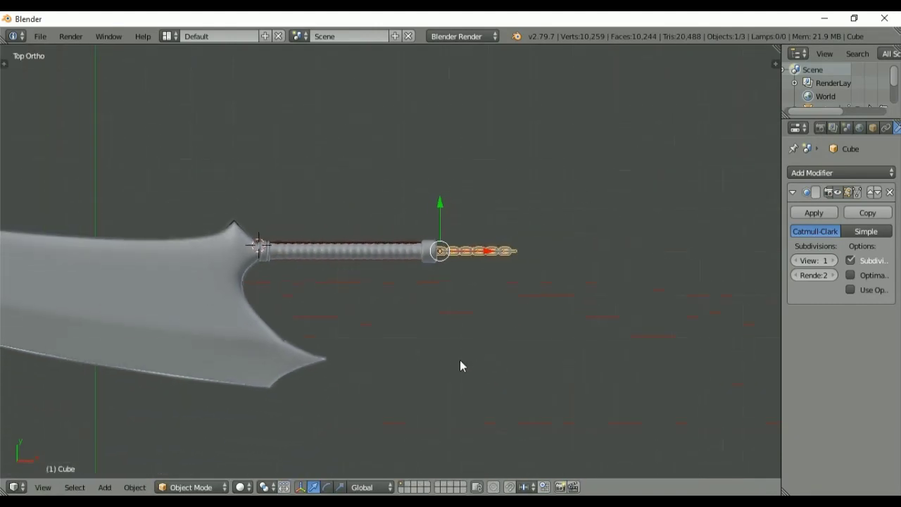
middle_click_drag(460, 360, 546, 400, "shift")
scroll(538, 261, "down", 3)
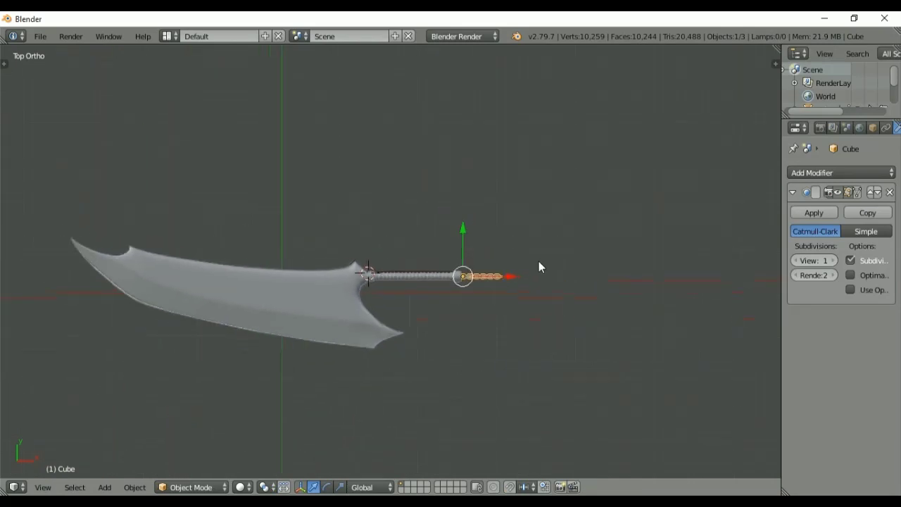
middle_click_drag(540, 263, 575, 287, "shift")
key("a")
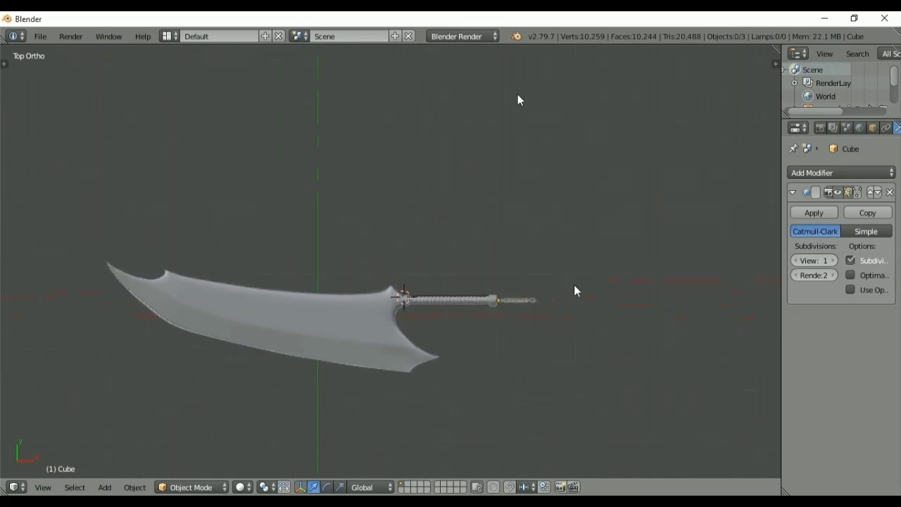
- Switch the render engine to Cycles Render and widen the properties area
left_click(485, 35)
left_click(470, 83)
left_click_drag(781, 156, 698, 155)
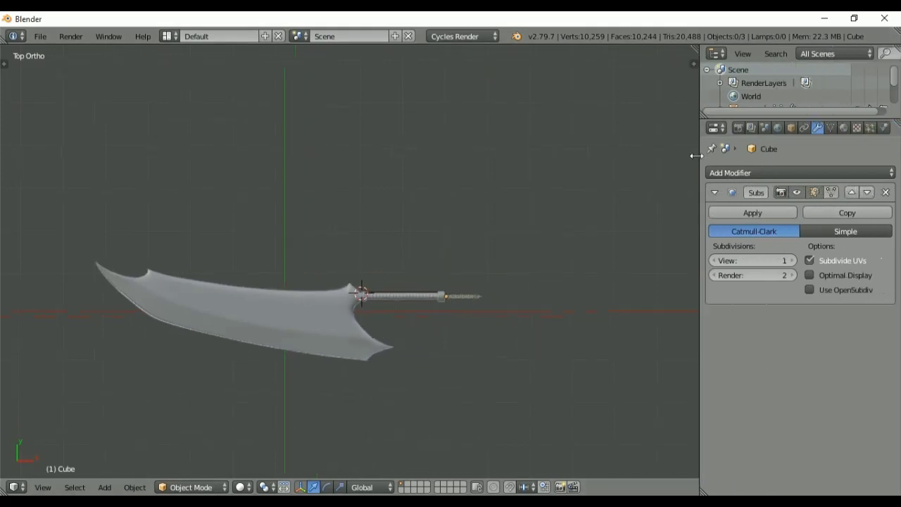
- Add a new material to the blade and name it Black
left_click(840, 127)
right_click(331, 304)
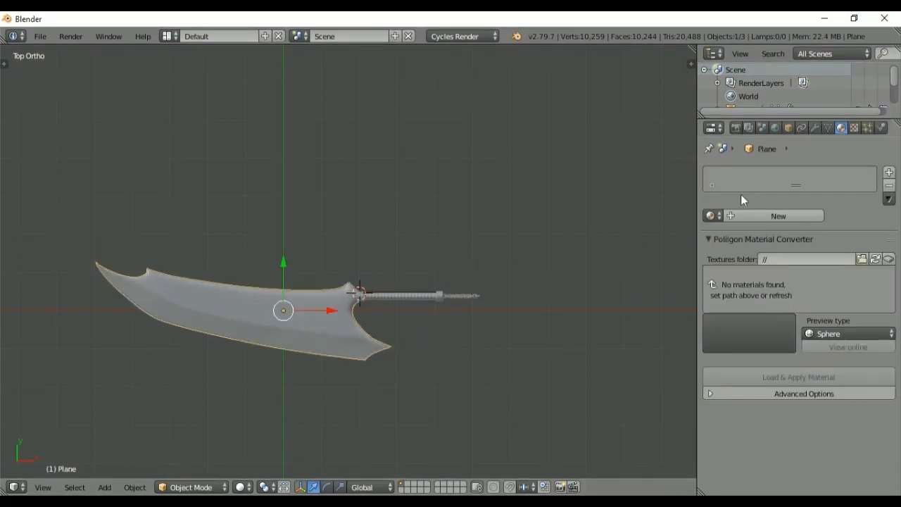
left_click(738, 215)
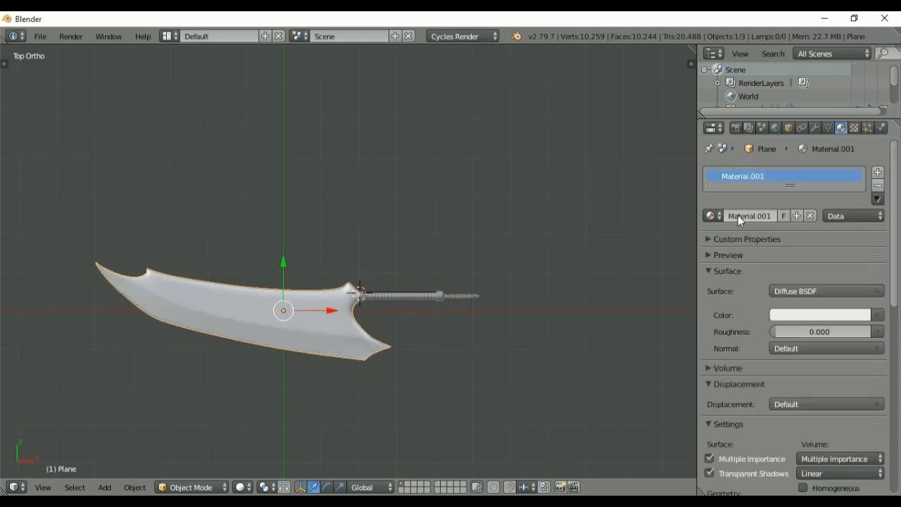
double_click(758, 178)
type("Bla")
key("Return")
type("ck")
key("Return")
double_click(758, 178)
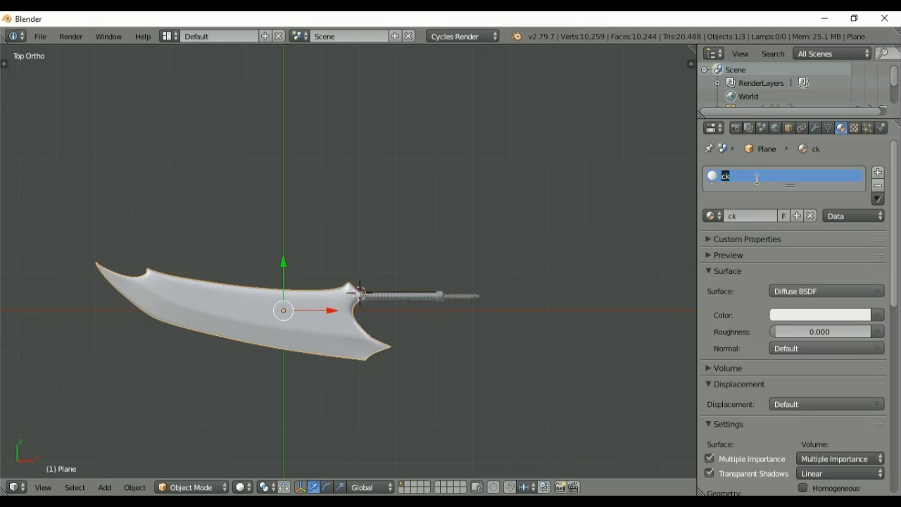
type("Black")
key("Return")
- Set the Black material's surface to Glossy BSDF and show the material preview
left_click(796, 290)
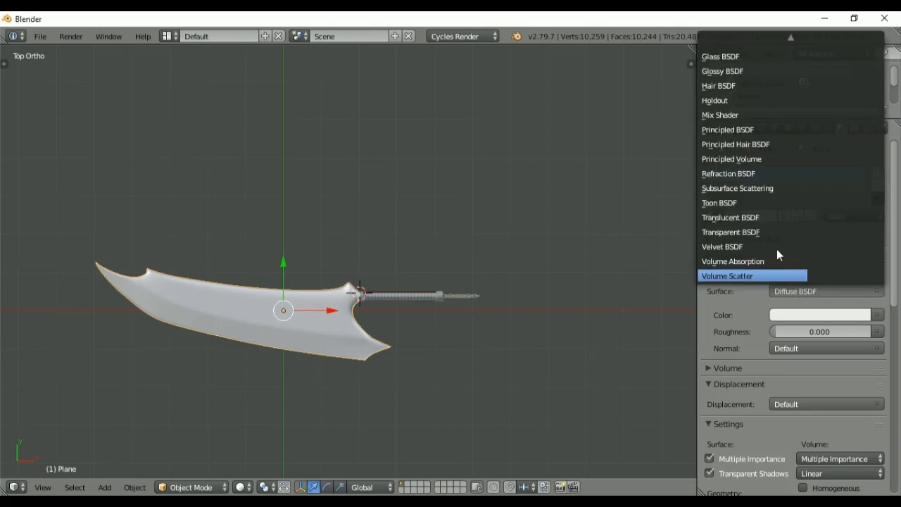
left_click(749, 67)
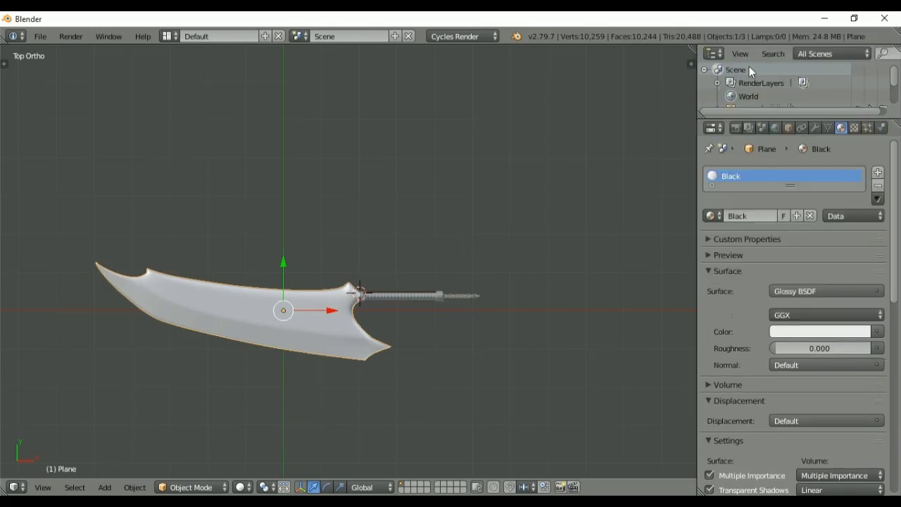
left_click(749, 128)
left_click(851, 129)
left_click(841, 129)
left_click(709, 254)
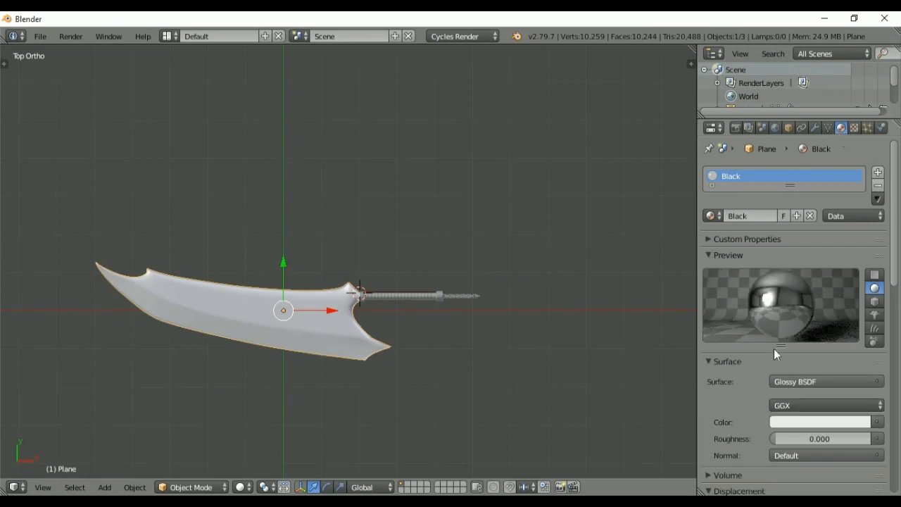
- Darken the Black material's color to near black and raise its roughness to about 0.717
left_click(824, 422)
left_click_drag(862, 313, 861, 316)
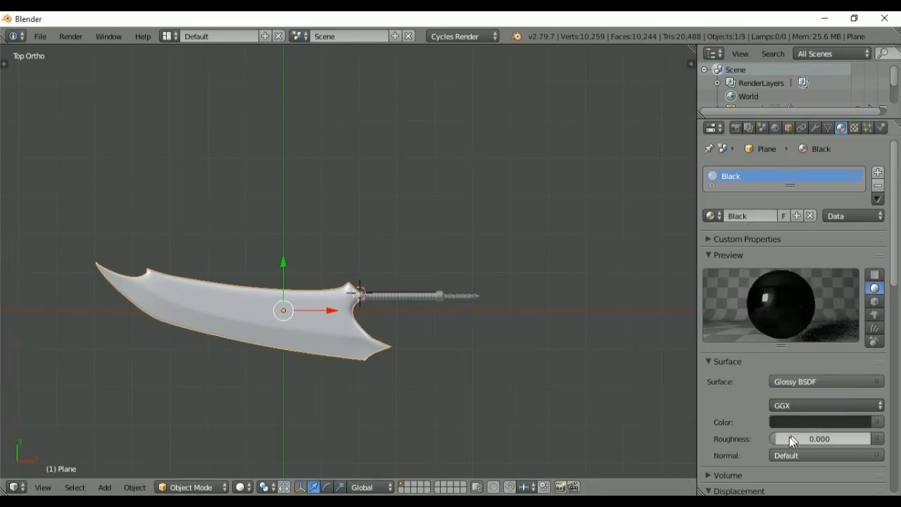
left_click_drag(789, 438, 898, 448)
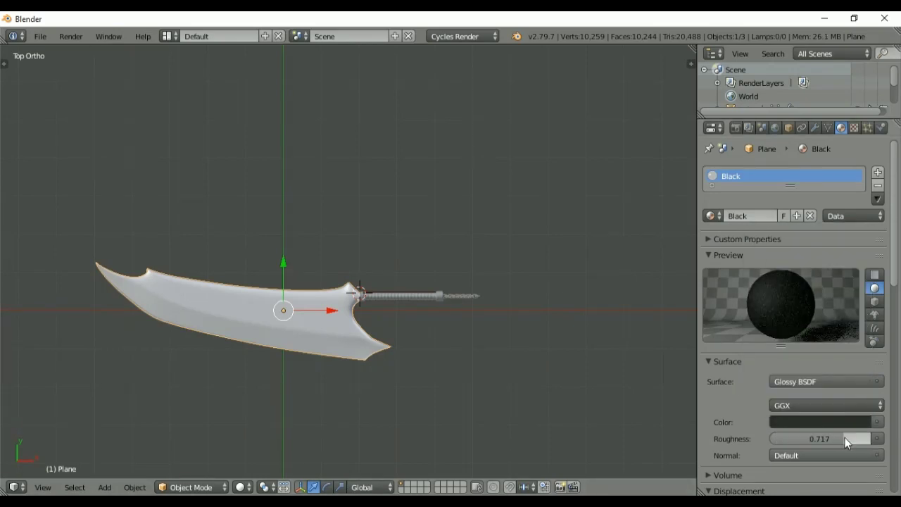
- Add a second material slot to the blade with a new material named Iron
left_click(877, 172)
left_click(760, 248)
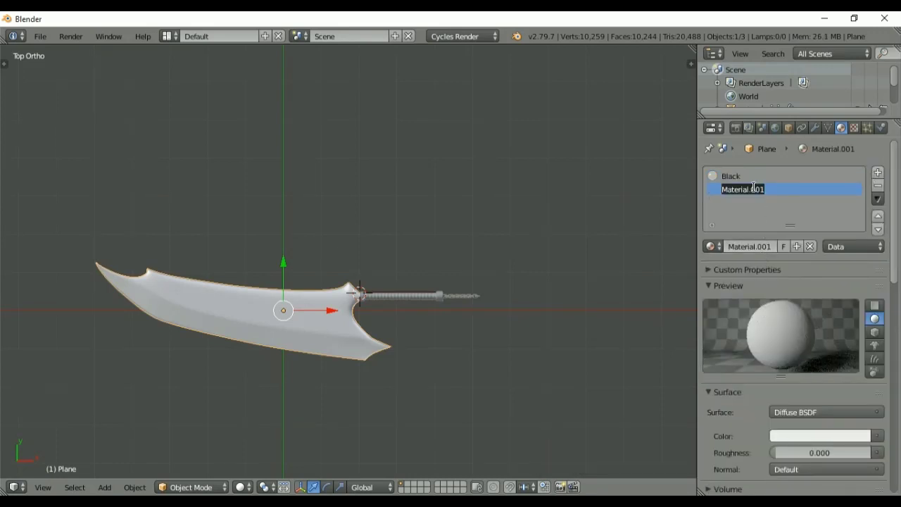
key("BackSpace")
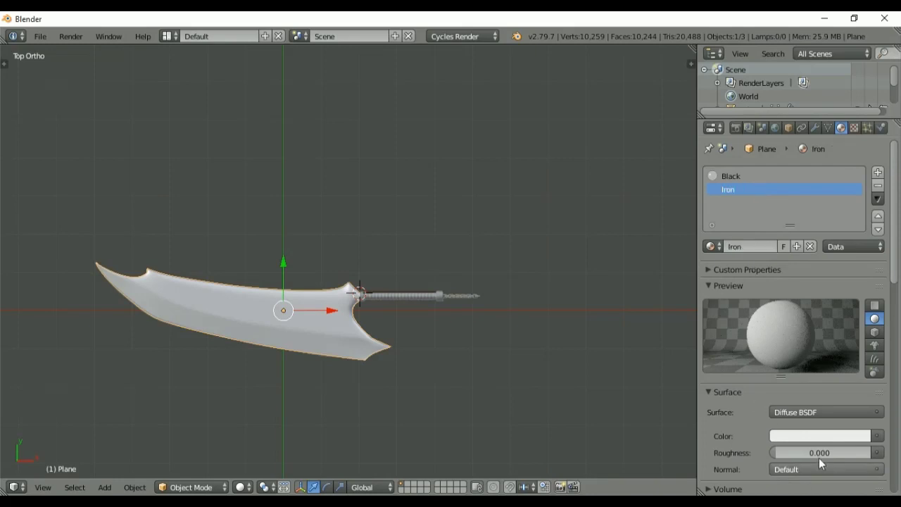
- Give the Iron material a Glossy BSDF surface with a grey of about 0.549 RGB and roughness 0.538
left_click(820, 412)
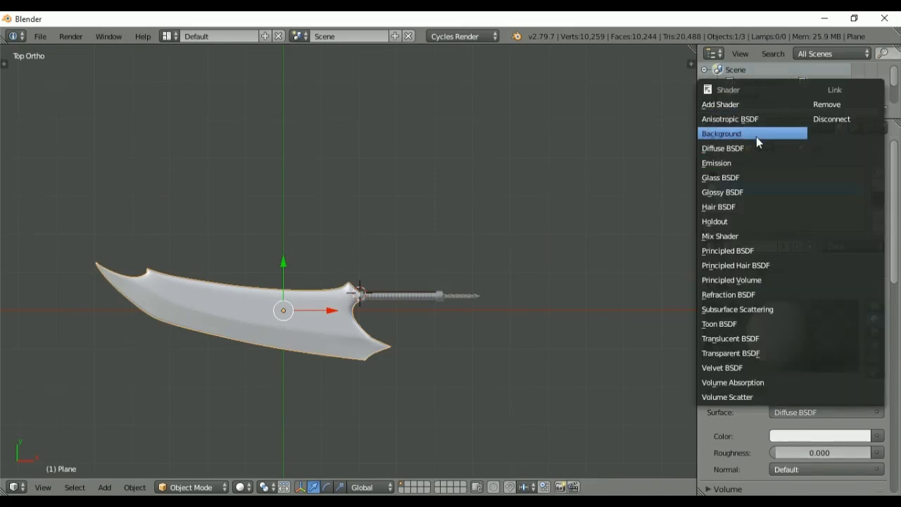
left_click(739, 192)
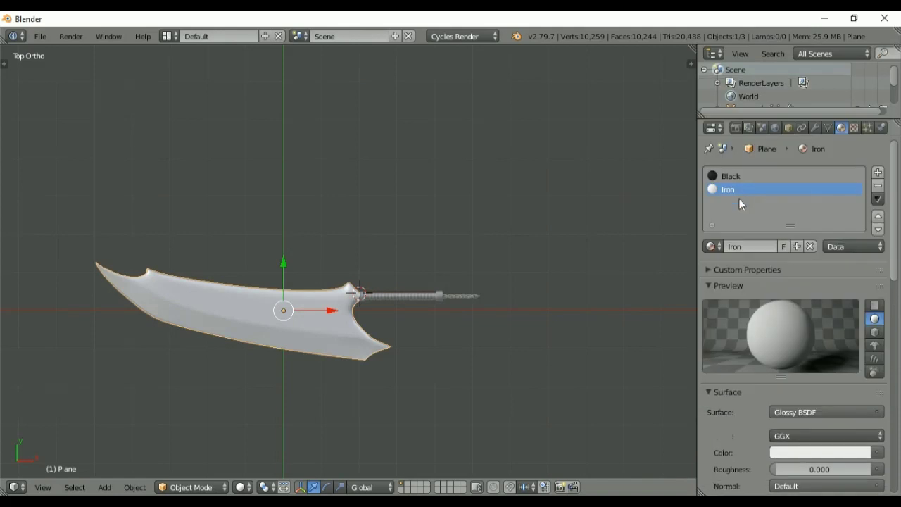
left_click(802, 452)
left_click(860, 284)
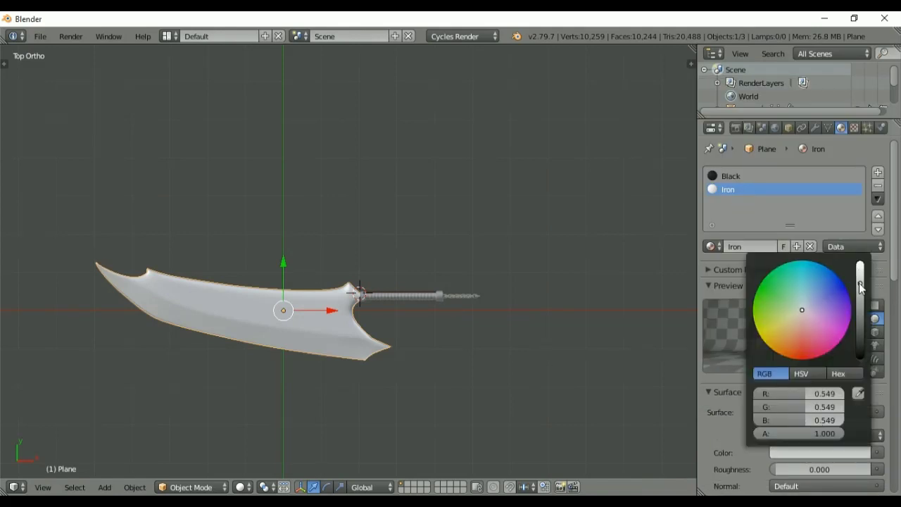
left_click_drag(790, 467, 851, 471)
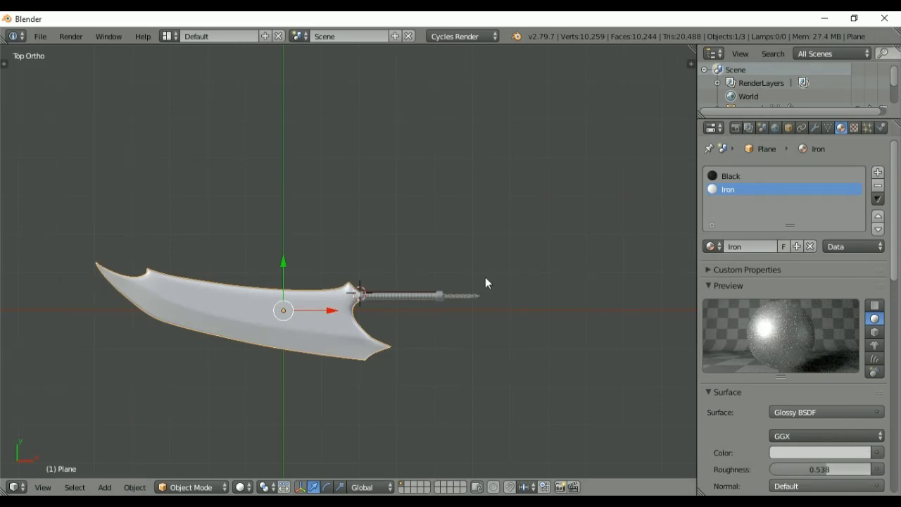
- Open the blade's mesh for editing in wireframe display, clear the selection and switch to face selection
key("Tab")
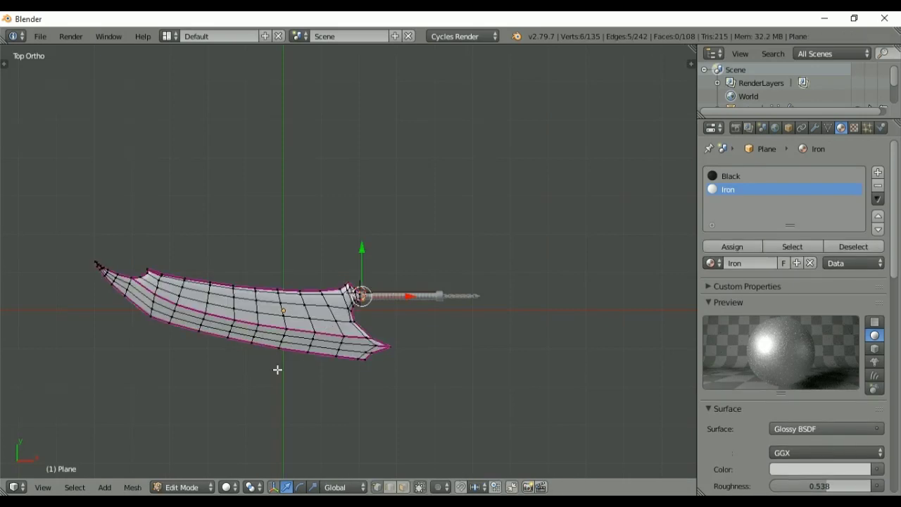
middle_click_drag(277, 370, 437, 341, "shift")
right_click(390, 336, "alt")
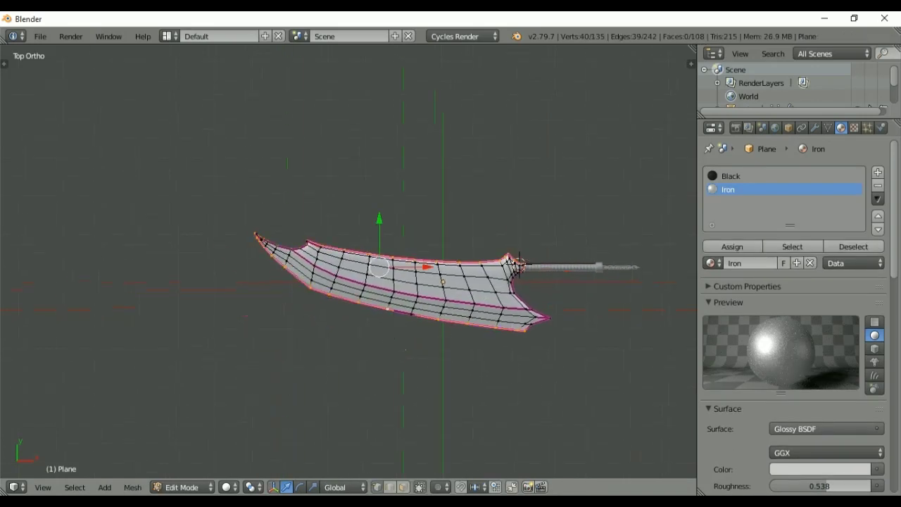
key("KP_Decimal")
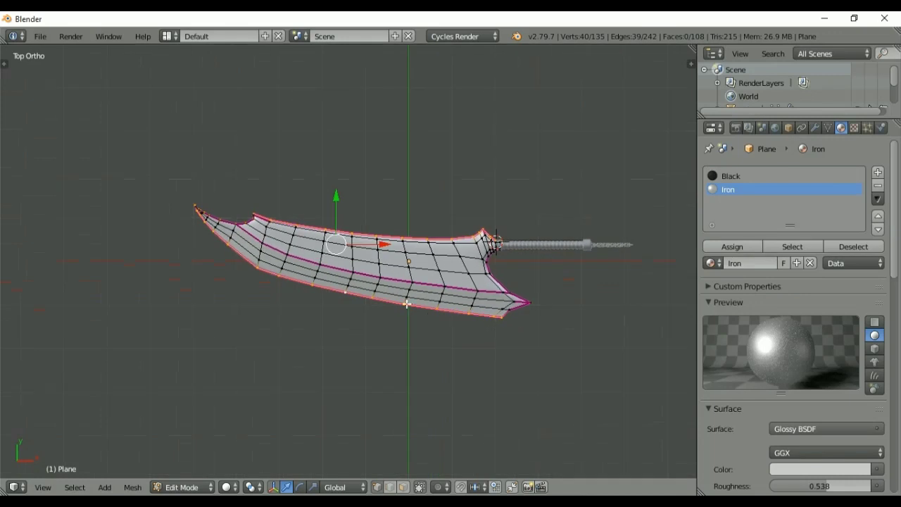
key("shift+z")
key("a")
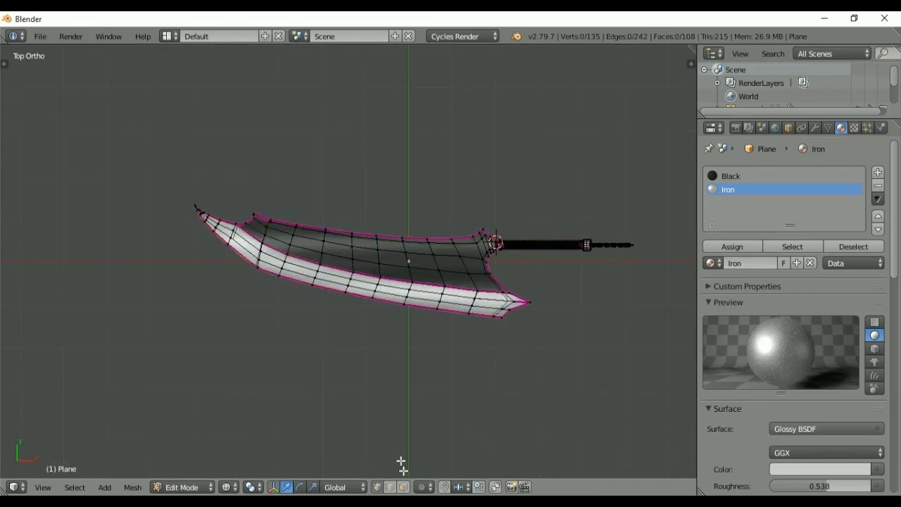
left_click(403, 487)
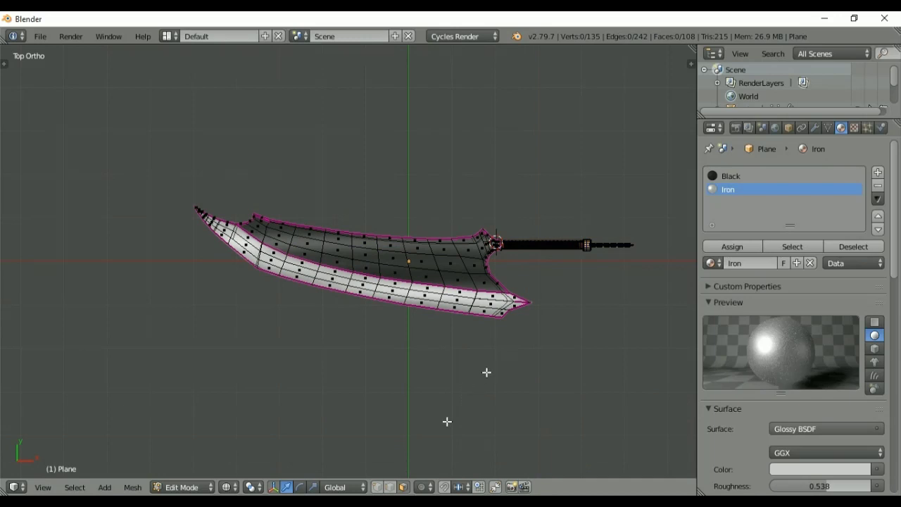
- Circle-select the faces of the blade's cutting edge from the rear point to the tip and assign the Iron material to them
key("c")
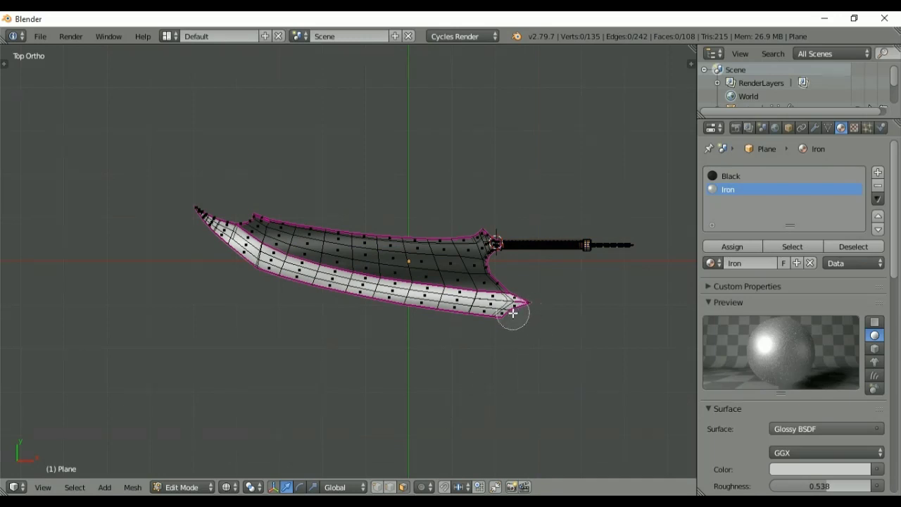
left_click(512, 314)
mouse_move(510, 314)
left_mouse_down()
mouse_move(347, 300)
mouse_move(252, 271)
mouse_move(199, 209)
left_mouse_up()
key("Escape")
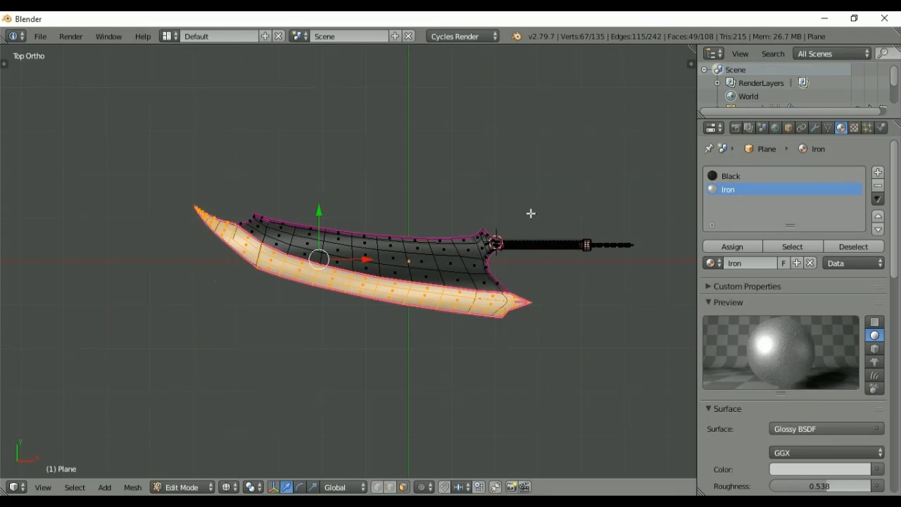
left_click(741, 247)
key("Tab")
key("a")
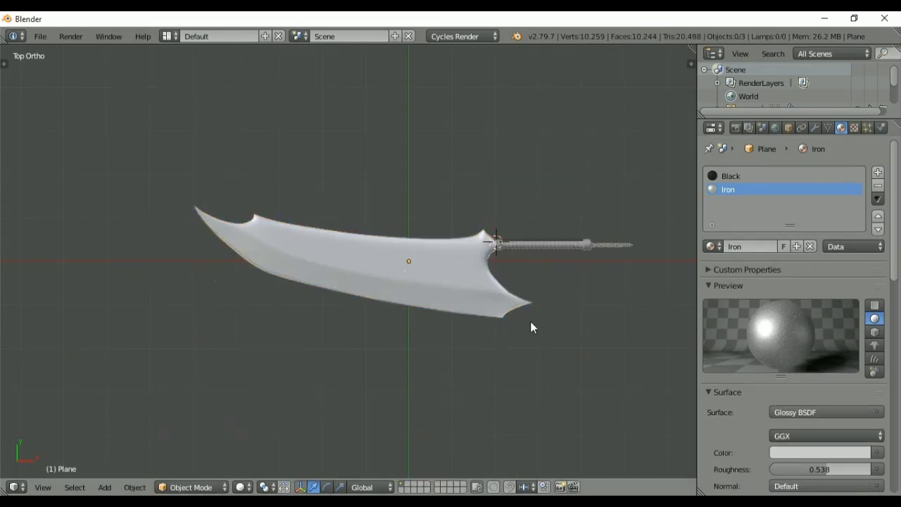
- Add a new material to the ribbed handle object
middle_click_drag(581, 260, 479, 250, "shift")
scroll(527, 203, "up", 4)
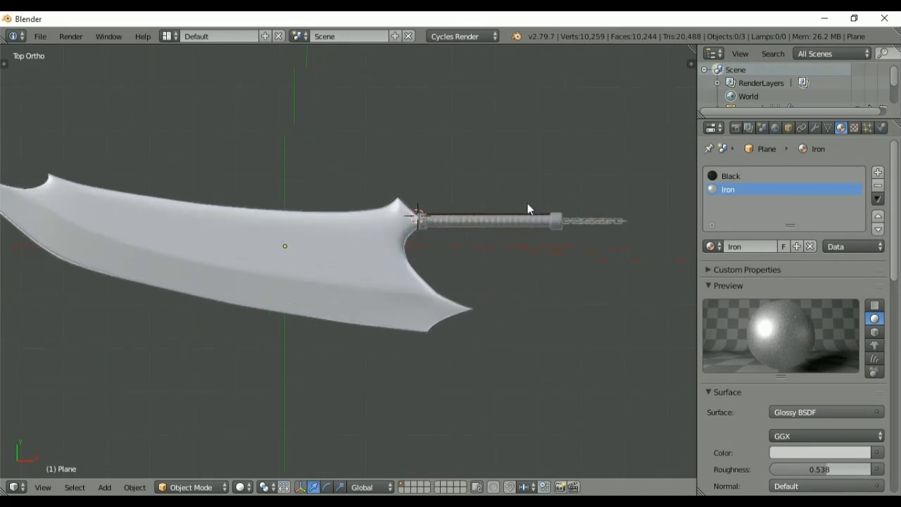
right_click(538, 202)
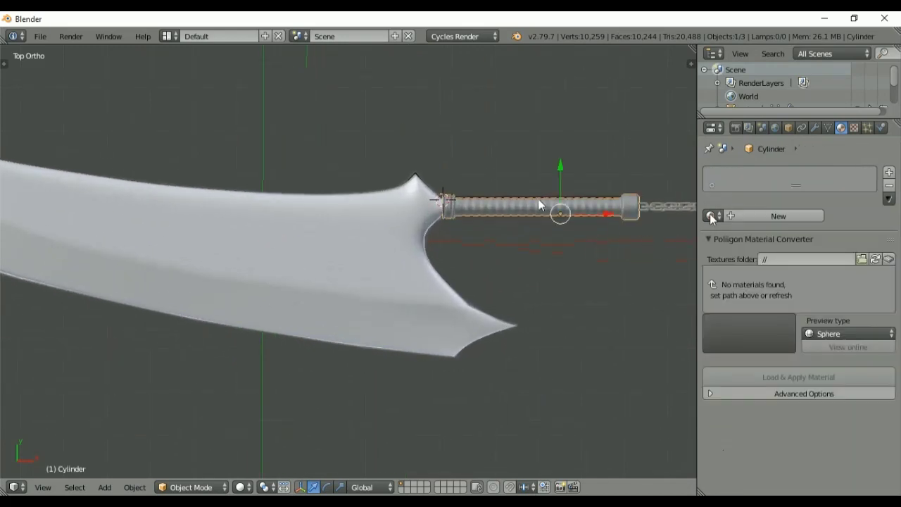
left_click(740, 215)
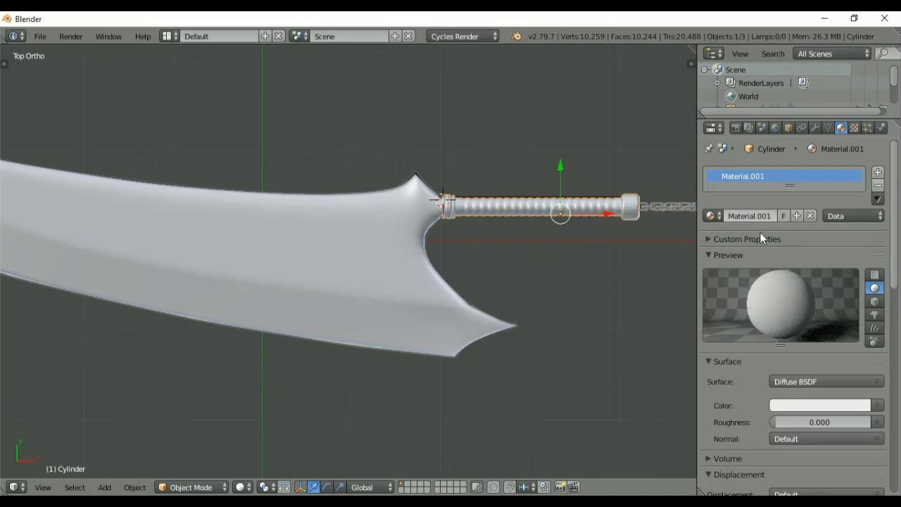
- Set the handle material's Diffuse BSDF color to a deep red of about R 0.467, G 0.004, B 0.004
left_click(802, 382)
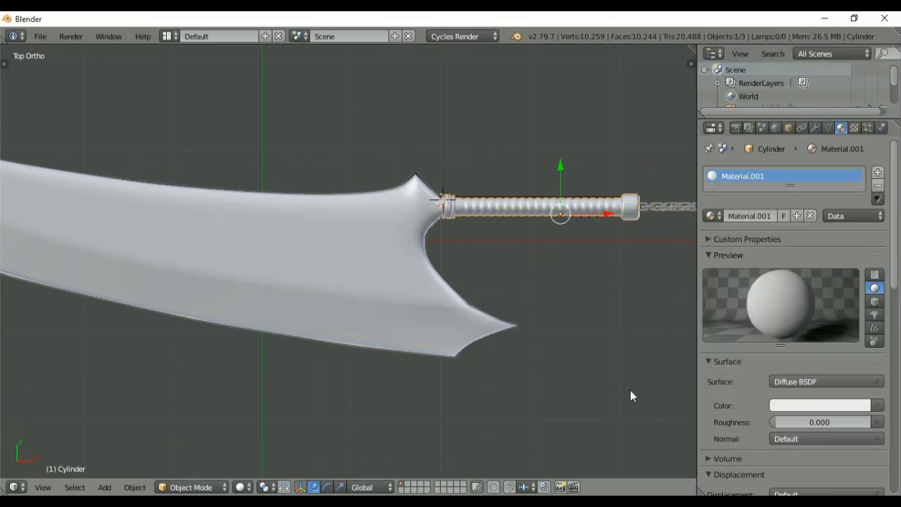
left_click(806, 406)
mouse_move(816, 276)
left_mouse_down()
mouse_move(801, 291)
mouse_move(803, 307)
left_mouse_up()
left_click(862, 240)
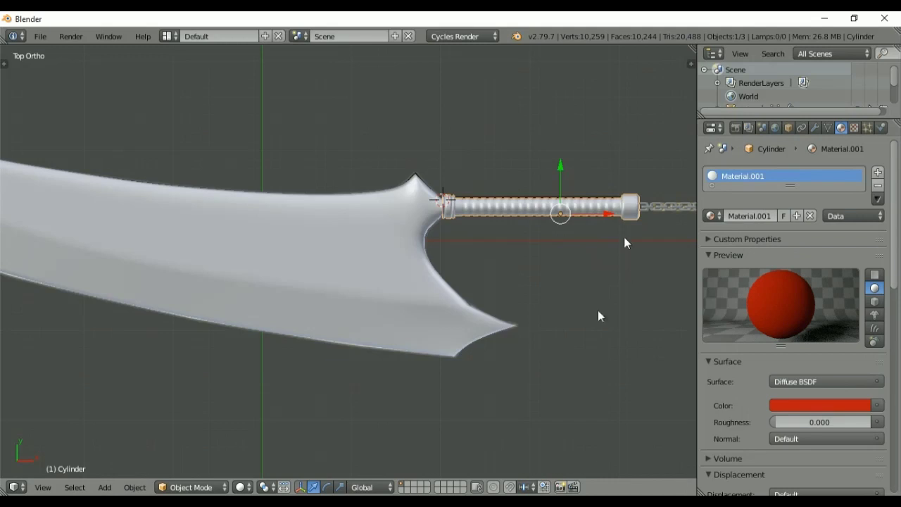
- Add a second material to the handle and color it golden orange, about R 0.800, G 0.308, B 0.006
left_click(877, 171)
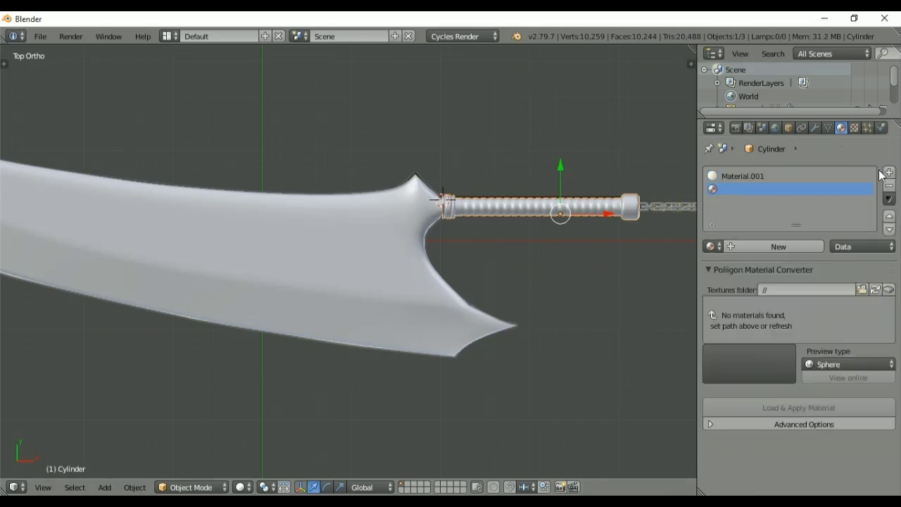
left_click(749, 245)
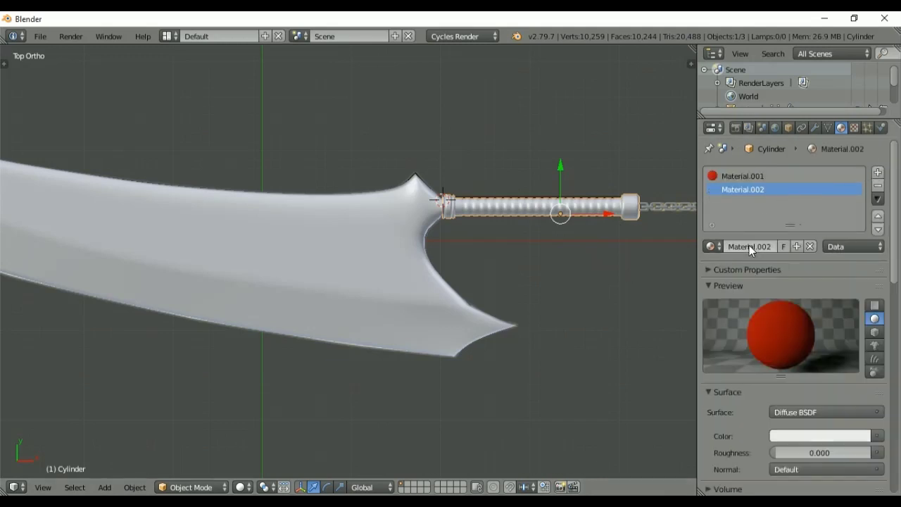
left_click(792, 436)
left_click_drag(773, 304, 774, 329)
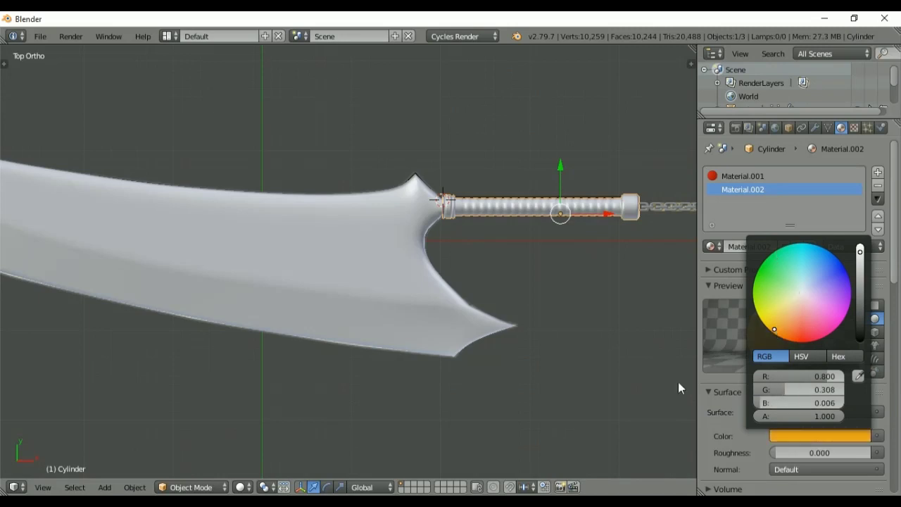
- Change the golden material's surface to Glossy BSDF with a roughness of 0.686
left_click(780, 409)
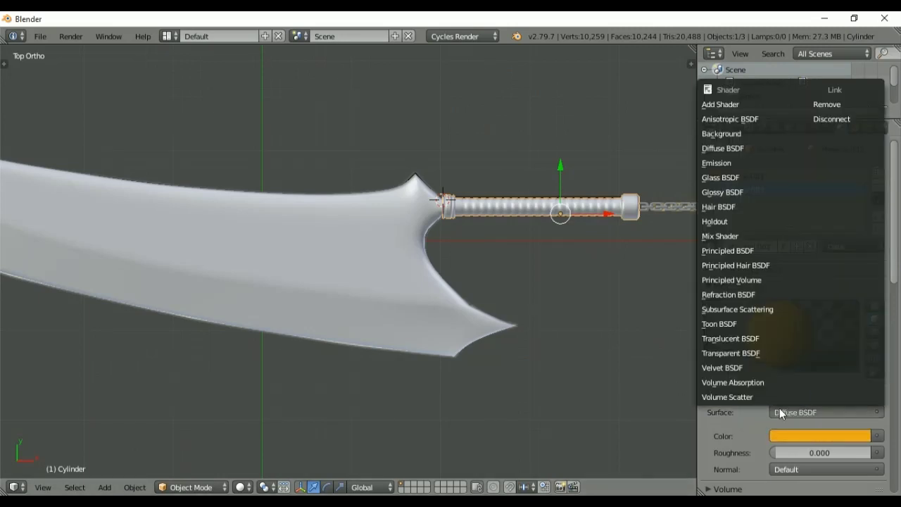
left_click(744, 192)
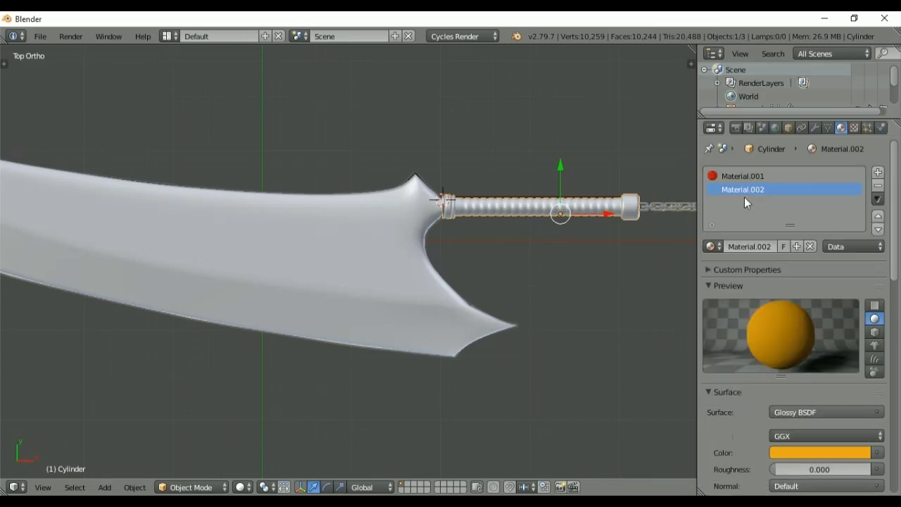
left_click(815, 469)
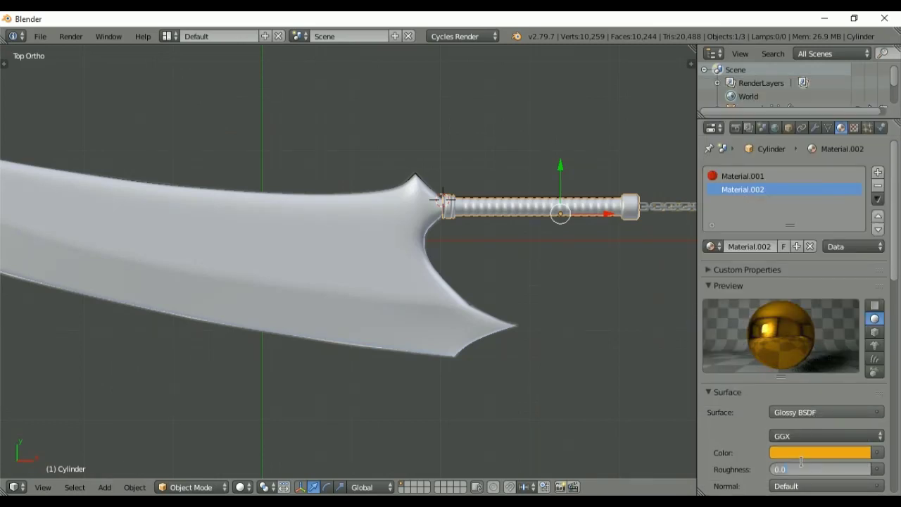
type("0.5")
key("Return")
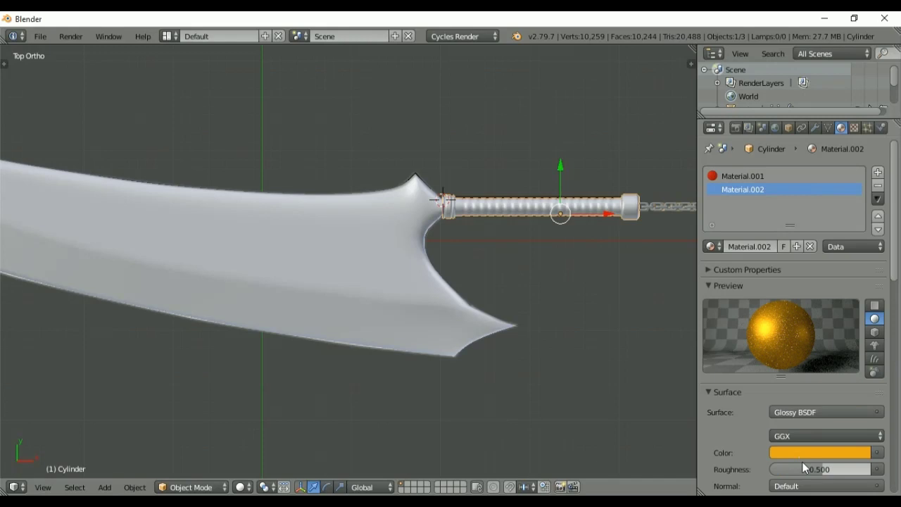
left_click_drag(804, 470, 846, 470)
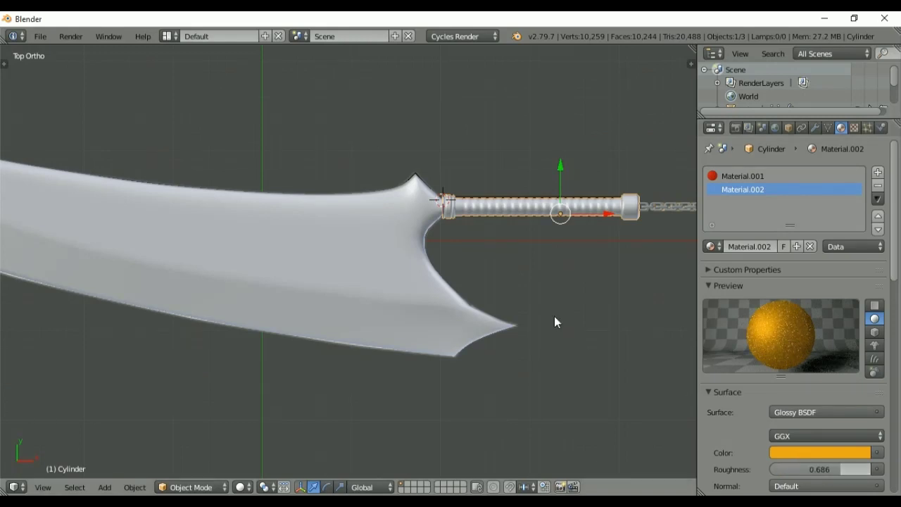
- Open the handle's mesh for editing and clear the selection
middle_click_drag(554, 316, 455, 290, "shift")
scroll(486, 233, "up", 4)
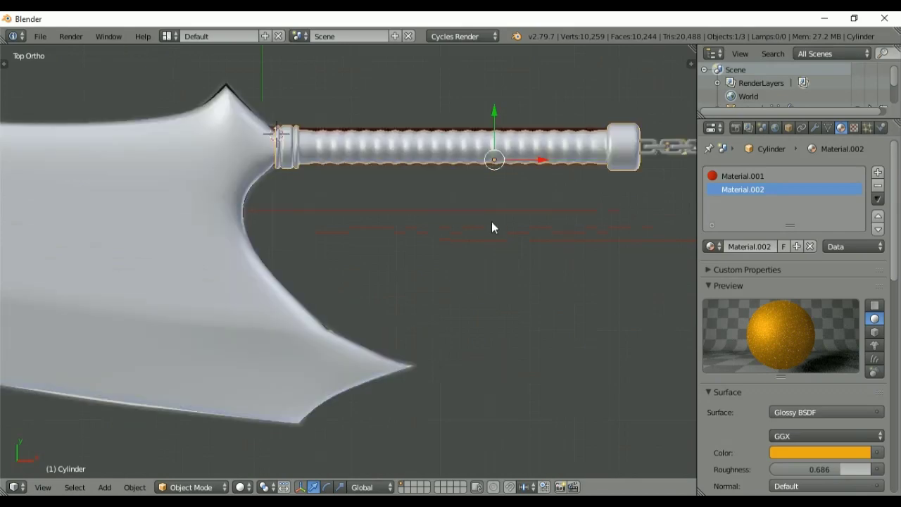
middle_click_drag(493, 225, 476, 316, "shift")
key("Tab")
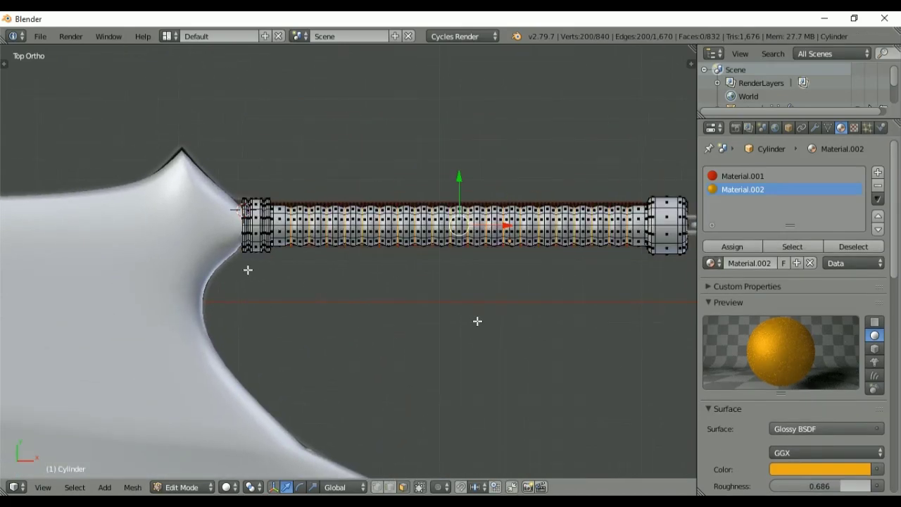
key("a")
- Select all faces of the handle's end cap on the chain side and assign Material.002 to them
middle_click_drag(341, 249, 504, 316)
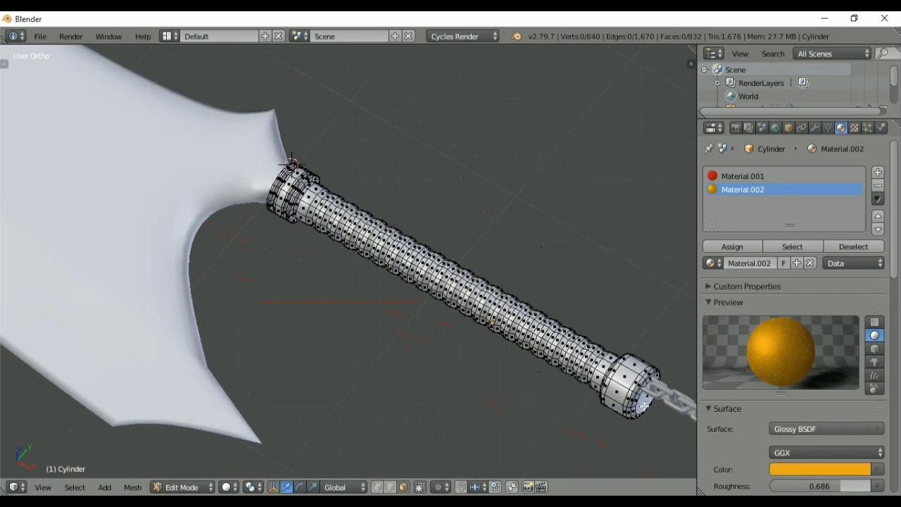
middle_click_drag(643, 407, 533, 234, "shift")
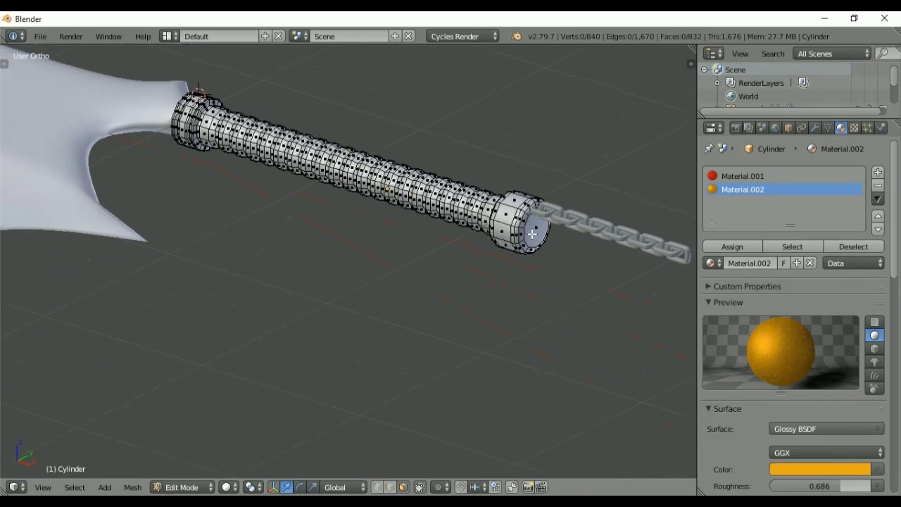
key("l")
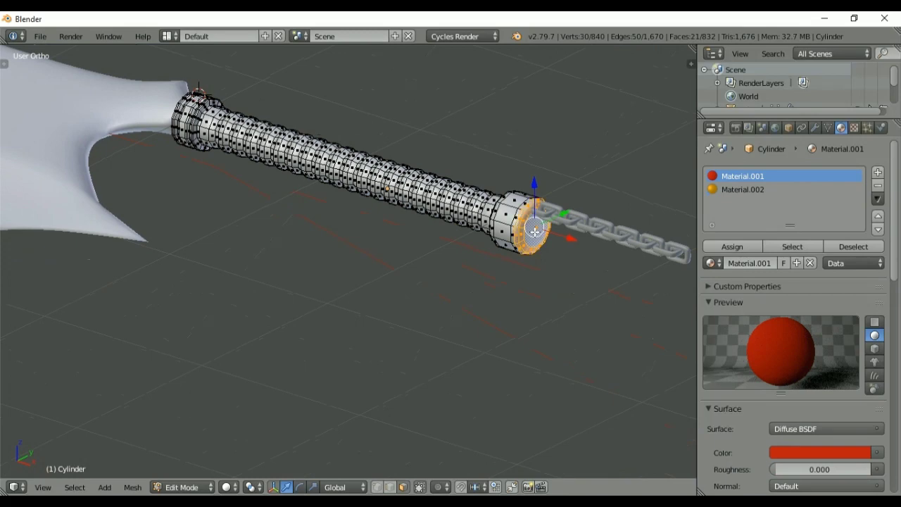
key("l")
middle_click_drag(460, 277, 548, 282)
key("l")
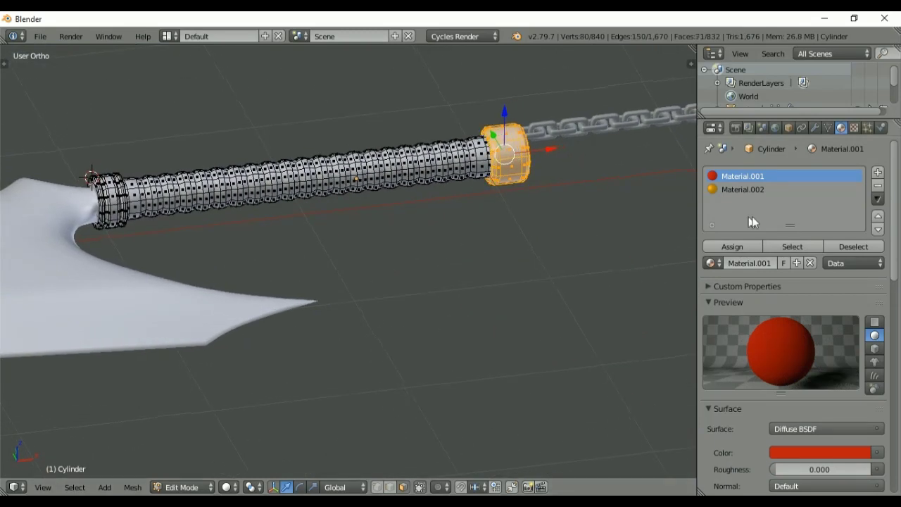
left_click(750, 188)
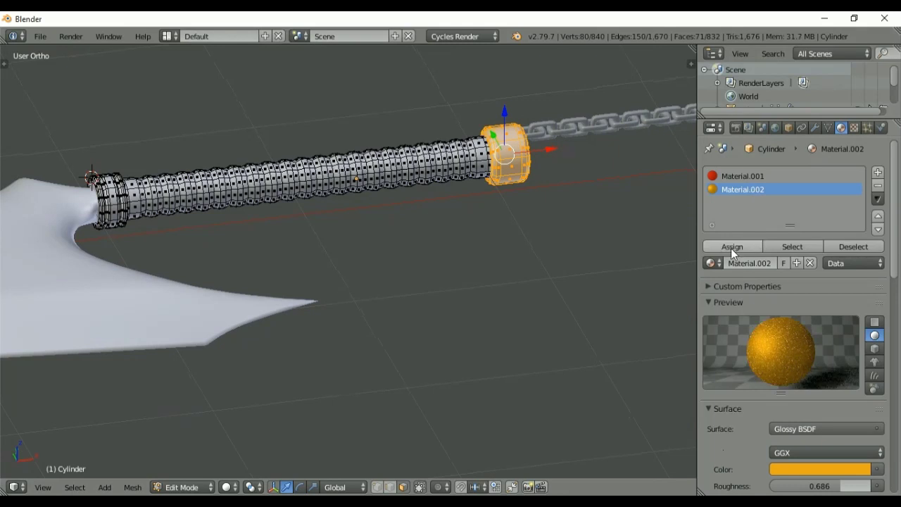
- Select the handle's collar next to the blade by growing the selection from its end face, assign Material.002, and finish mesh editing
middle_click_drag(186, 231, 118, 235)
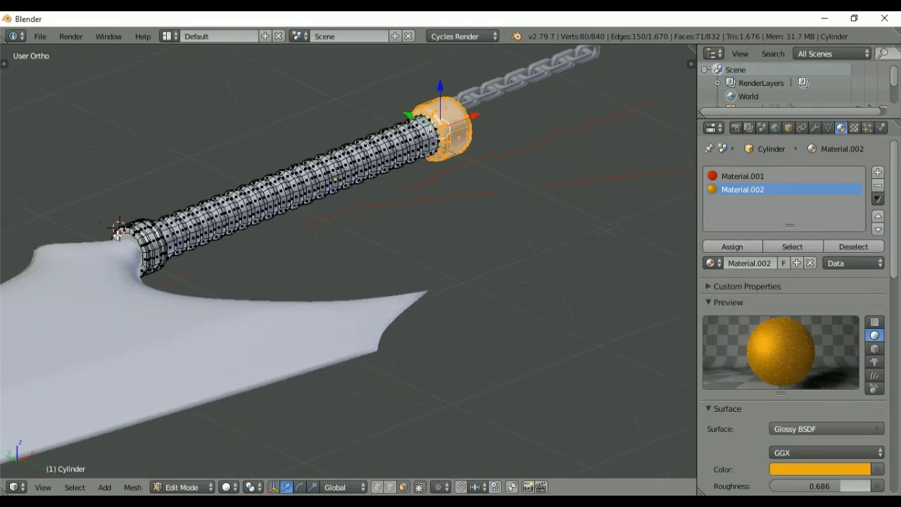
right_click(124, 235)
key("ctrl+KP_Add")
key("ctrl+KP_Add")
key("ctrl+KP_Add")
key("ctrl+KP_Add")
key("ctrl+KP_Add")
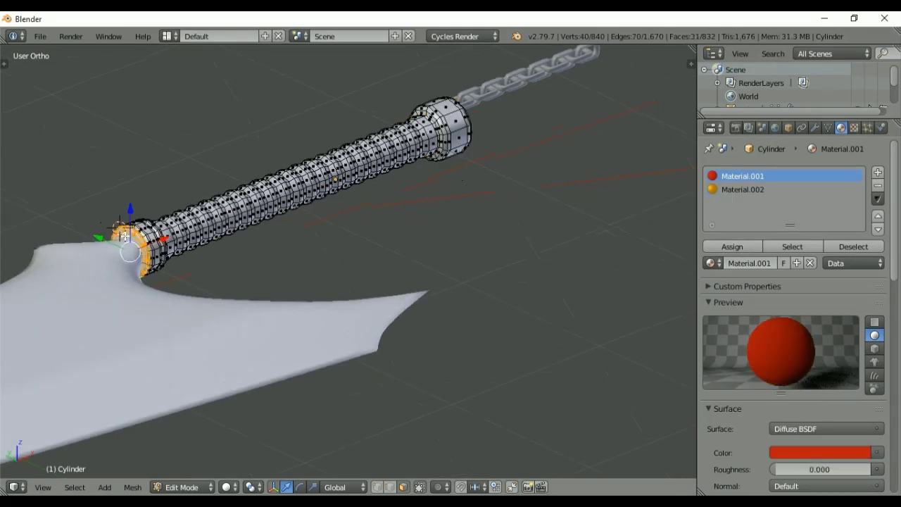
key("ctrl+KP_Add")
key("ctrl+KP_Add")
key("ctrl+KP_Add")
key("ctrl+KP_Add")
key("ctrl+KP_Add")
key("ctrl+KP_Add")
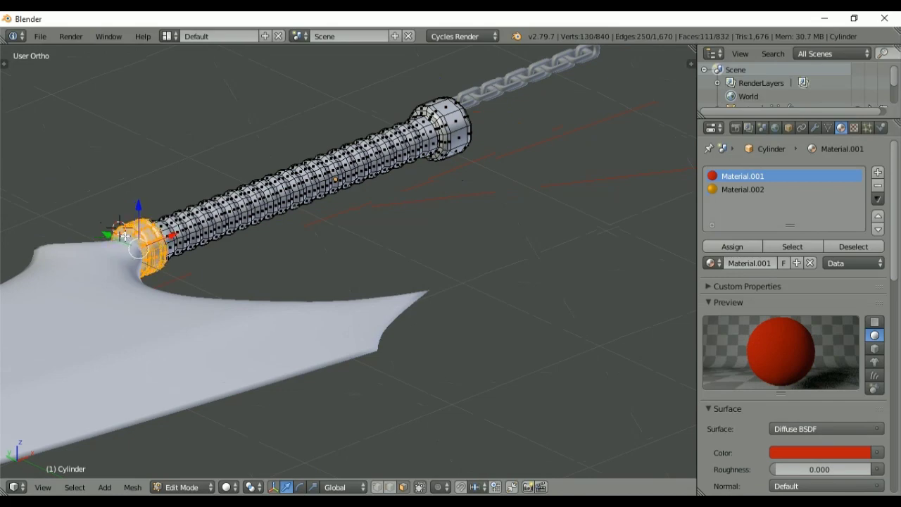
middle_click_drag(316, 229, 173, 227)
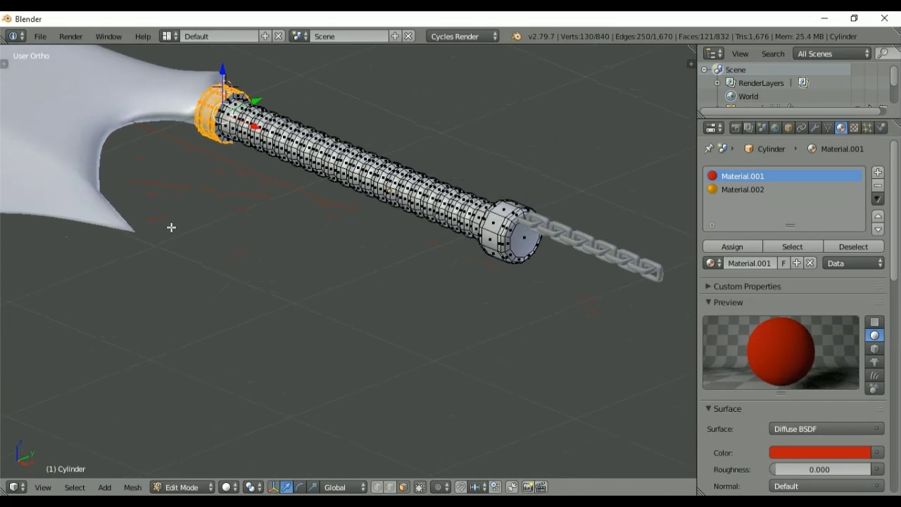
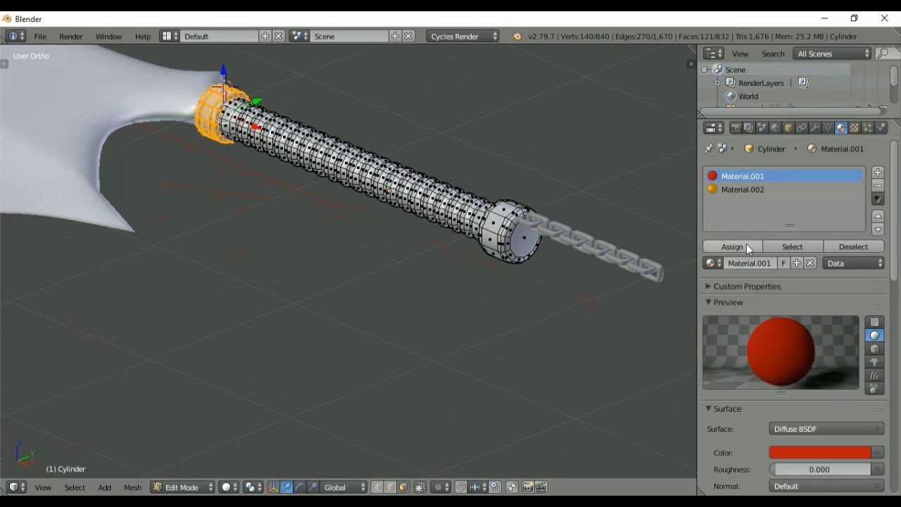
left_click(738, 190)
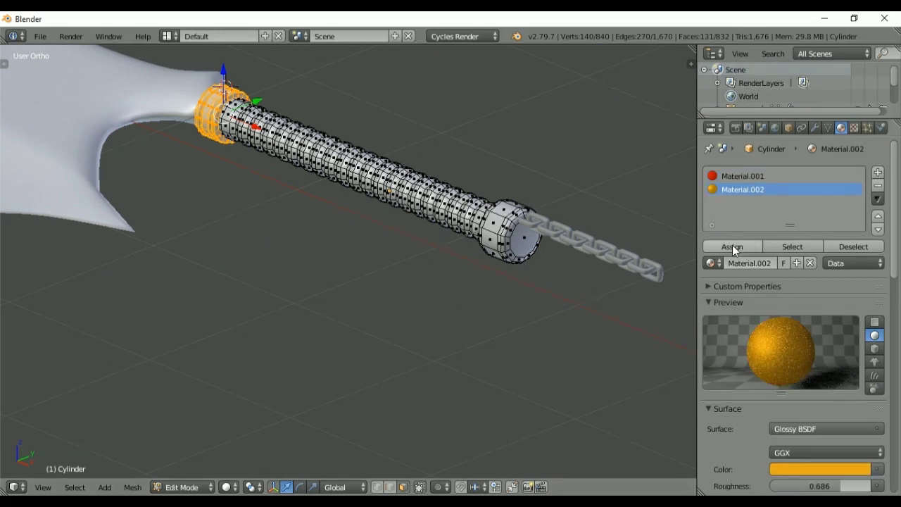
left_click(732, 246)
key("Tab")
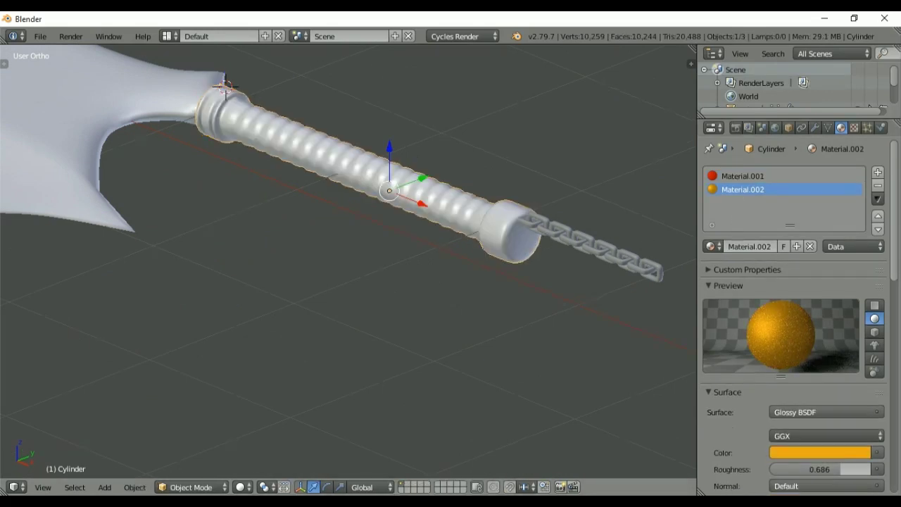
- Apply the existing Material.002 to the chain and lower the chain about 0.1 along the Z axis
right_click(569, 238)
left_click(710, 215)
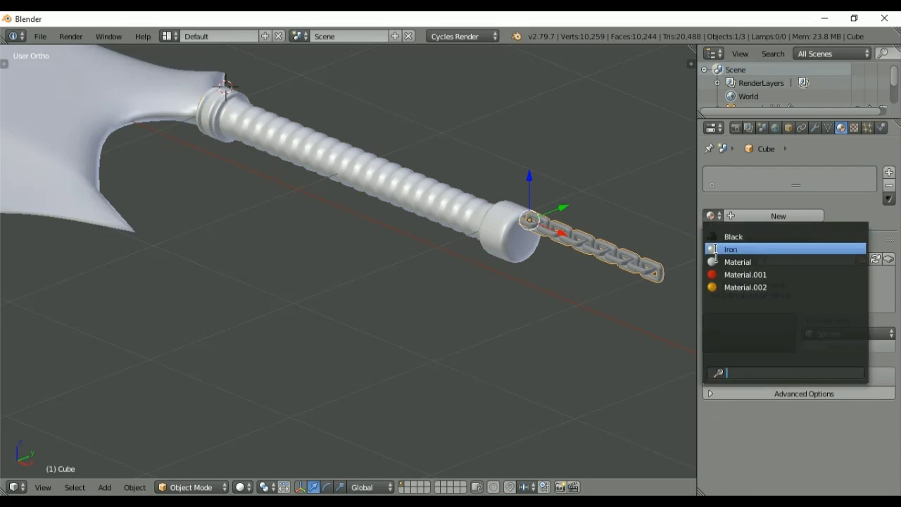
left_click(716, 287)
key("g")
key("z")
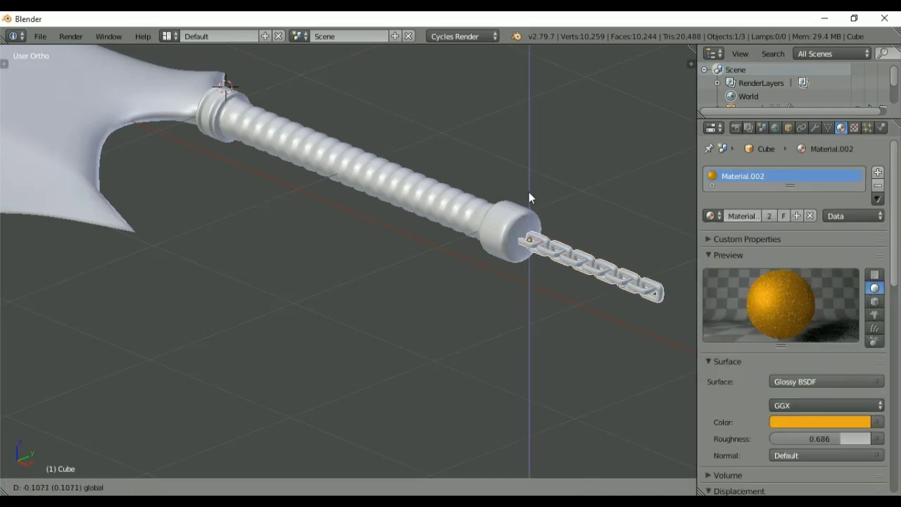
left_click(528, 191)
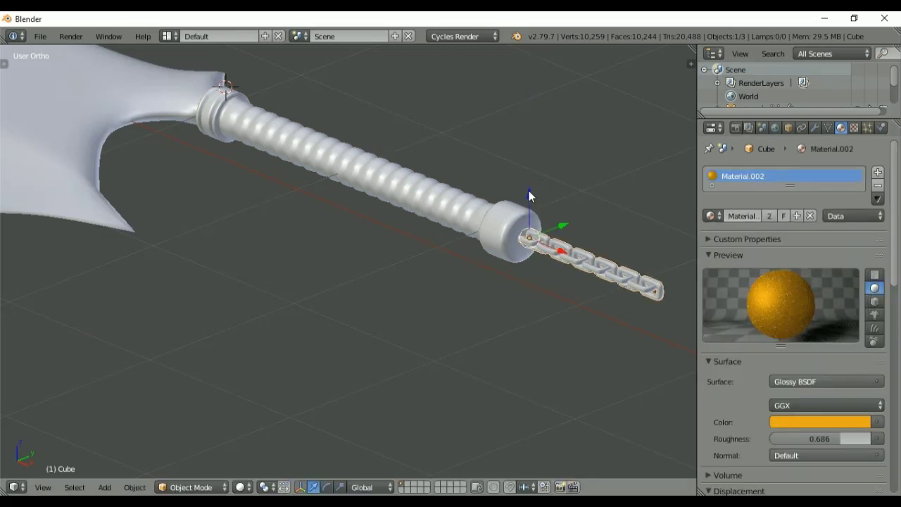
- Preview the whole weapon from the top in rendered display, then return to solid display
key("KP_7")
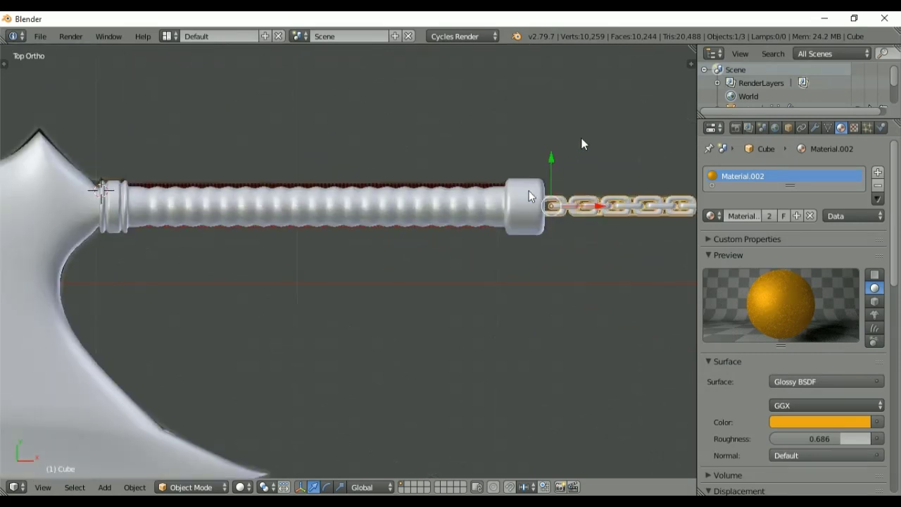
scroll(445, 282, "down", 6)
key("shift+z")
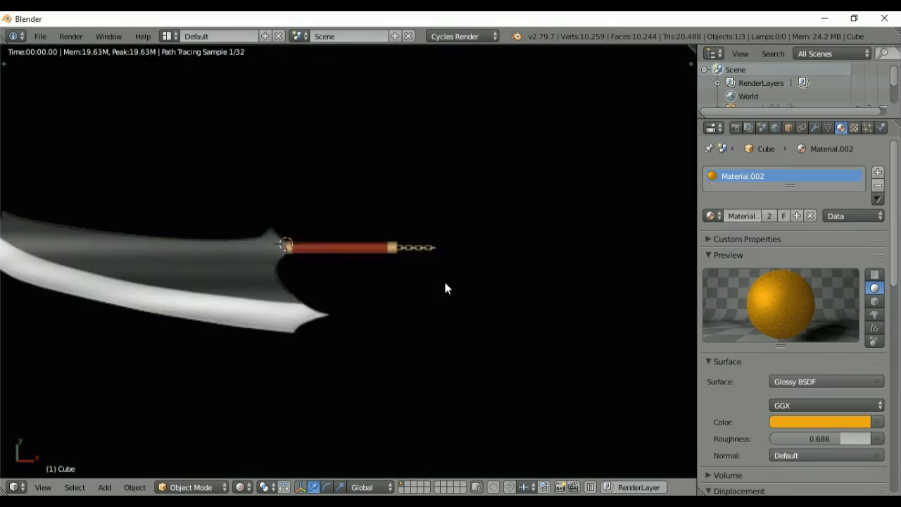
key("shift+z")
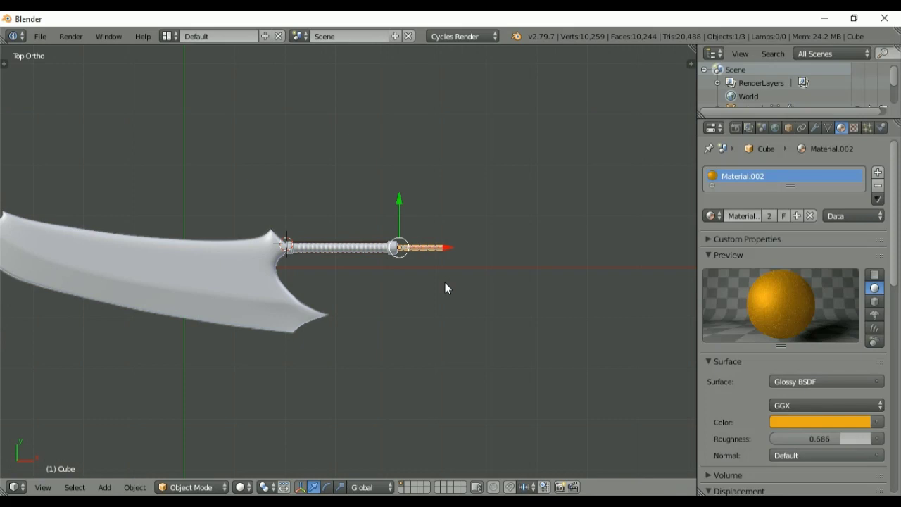
- Set the handle's red Material.001 to a roughness of 0.586 and darken its color
right_click(366, 252)
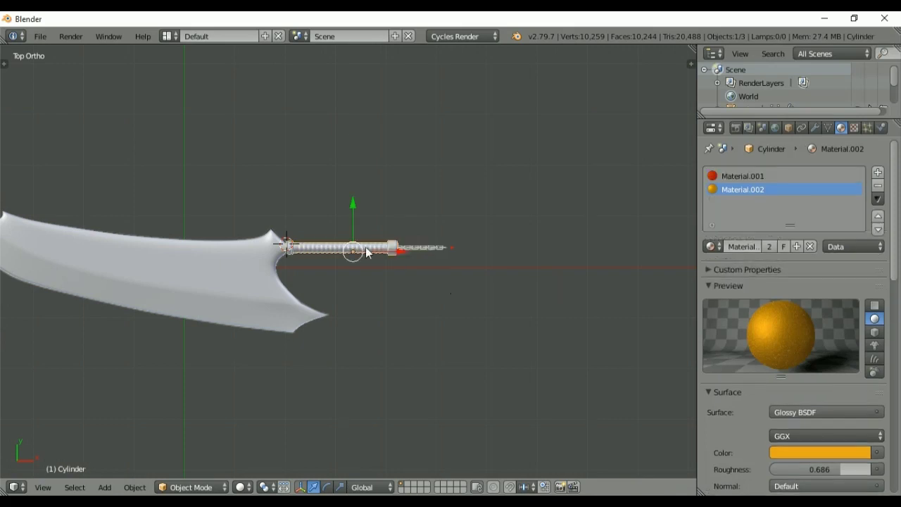
left_click(744, 177)
left_click_drag(783, 451, 845, 458)
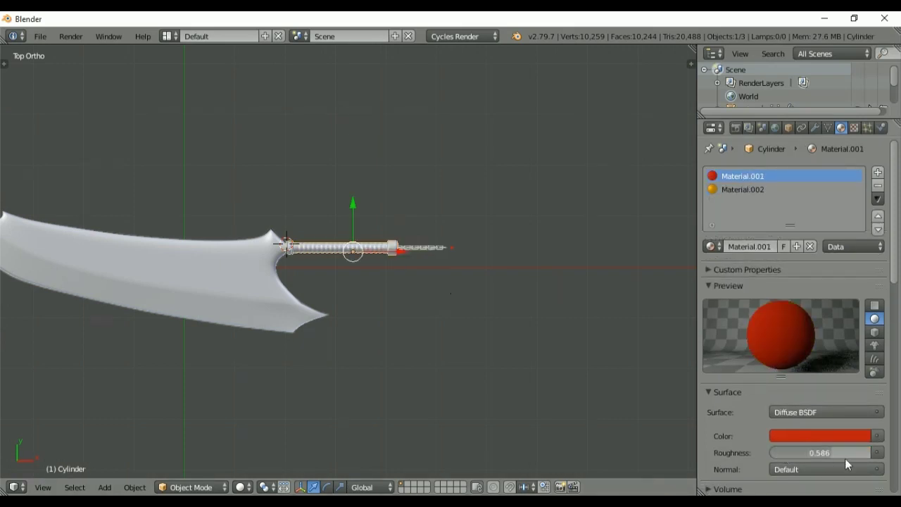
left_click(816, 436)
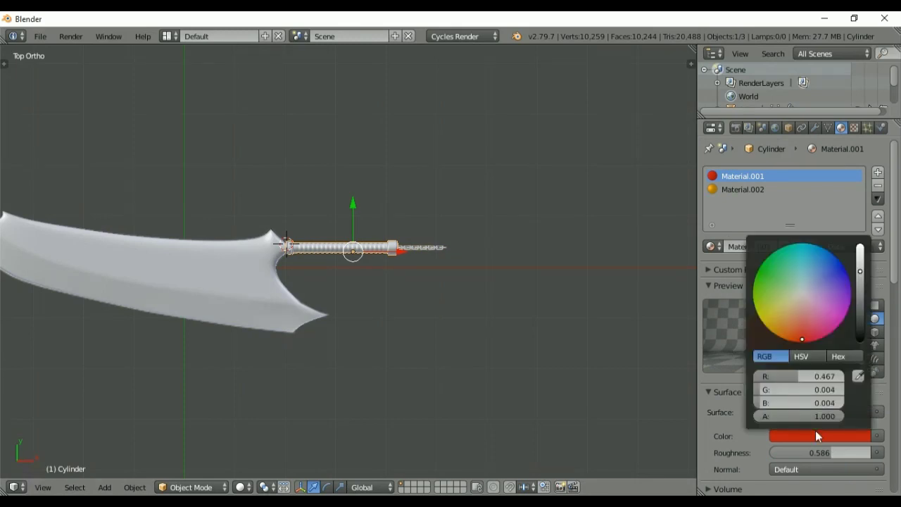
left_click(859, 287)
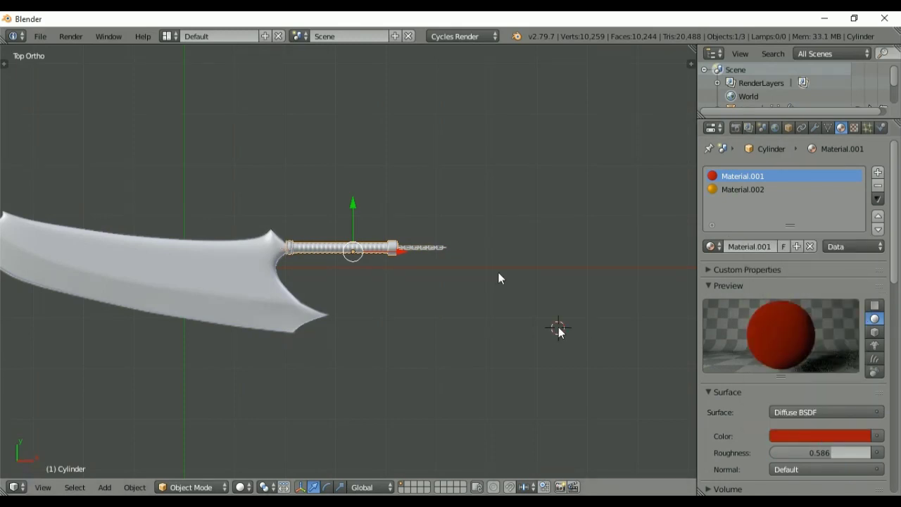
- Reset the 3D cursor to the world origin and frame the whole weapon
key("shift+c")
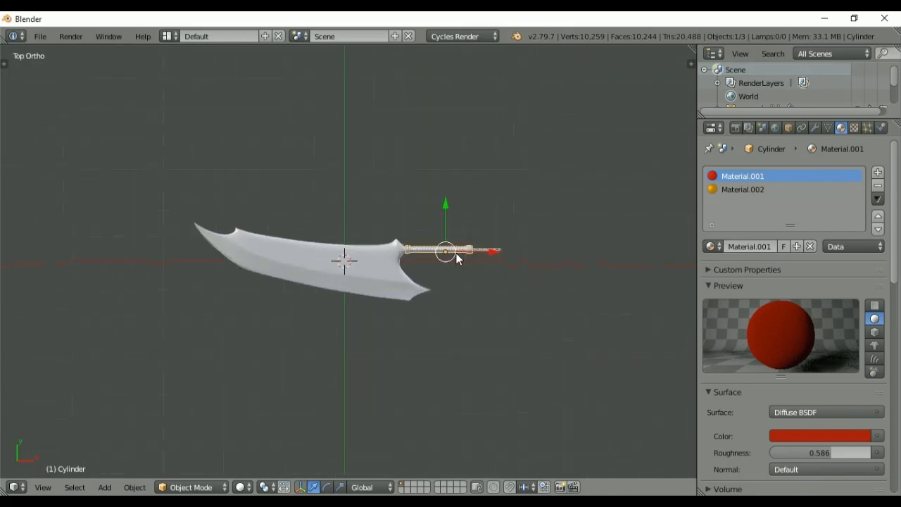
- Add a Hemi lamp at the world origin and raise it along the Z axis above the weapon
key("shift+a")
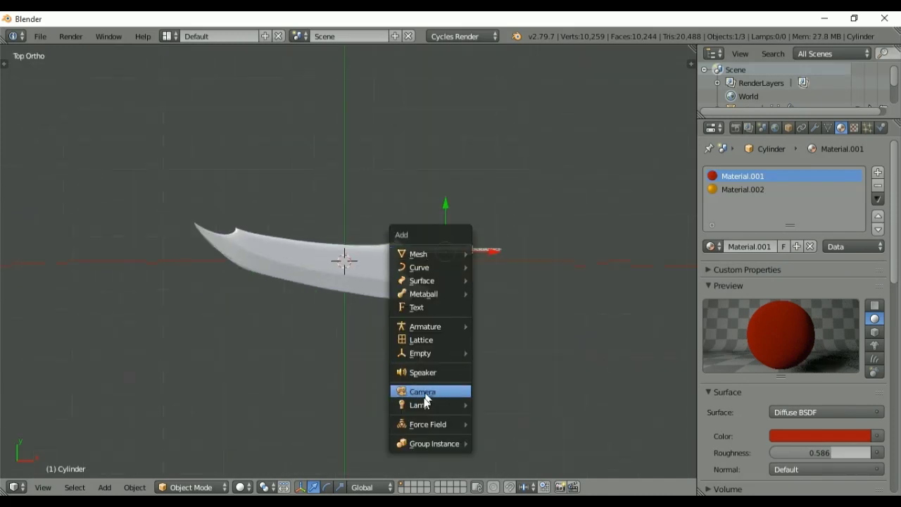
mouse_move(427, 407)
left_click(499, 448)
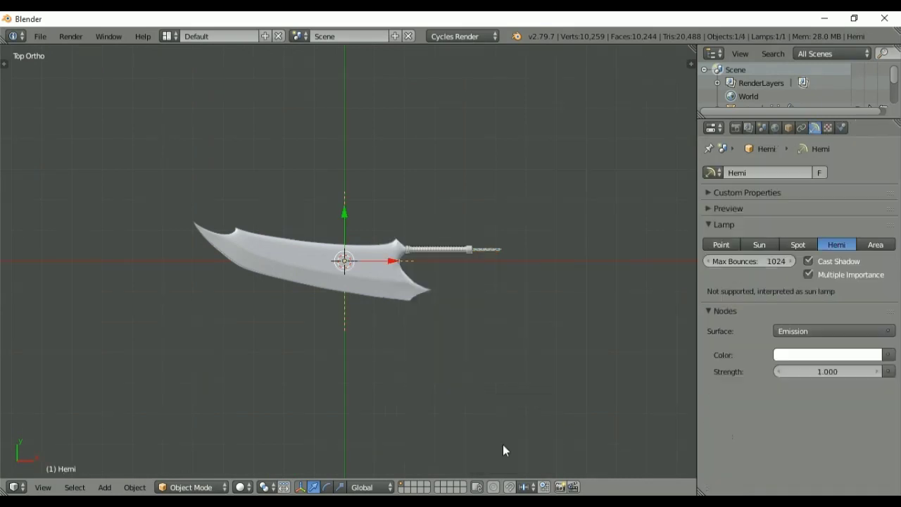
middle_click_drag(503, 444, 347, 221)
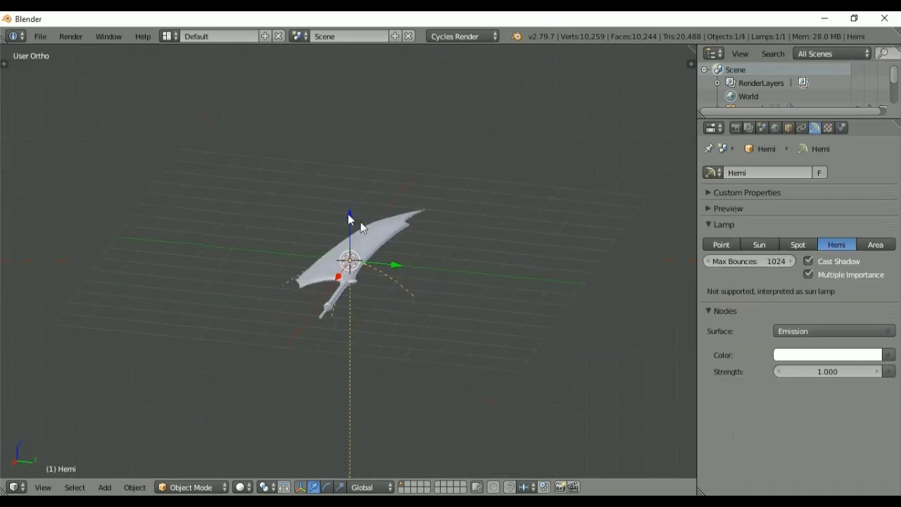
key("g")
key("z")
left_click(343, 285)
key("KP_7")
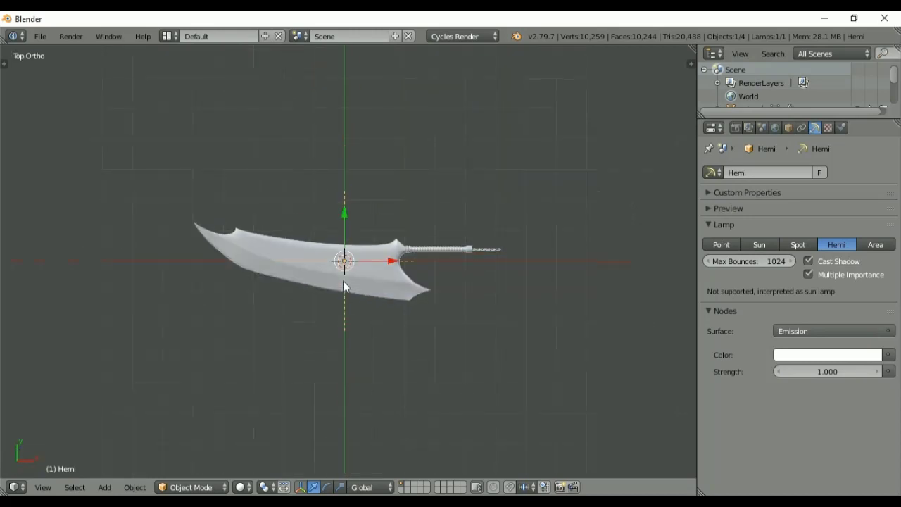
- Preview the weapon under the Hemi lamp in rendered display, then return to solid display
key("shift+z")
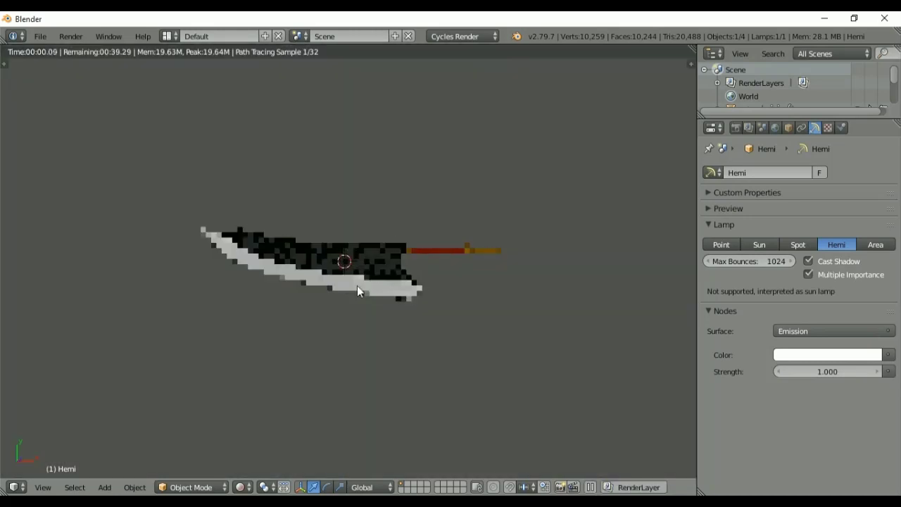
middle_click_drag(364, 300, 409, 250)
key("shift+z")
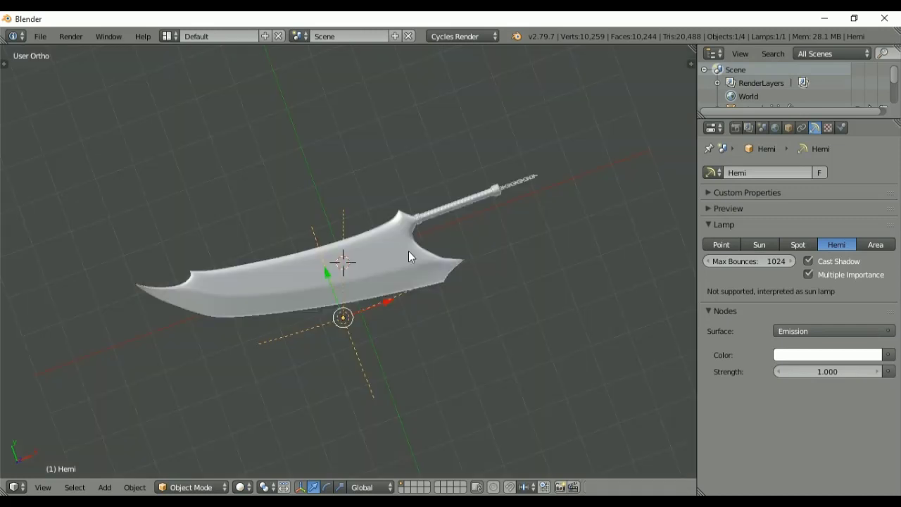
- Show the scene's render settings and split the 3D view into two side-by-side views
left_click(736, 128)
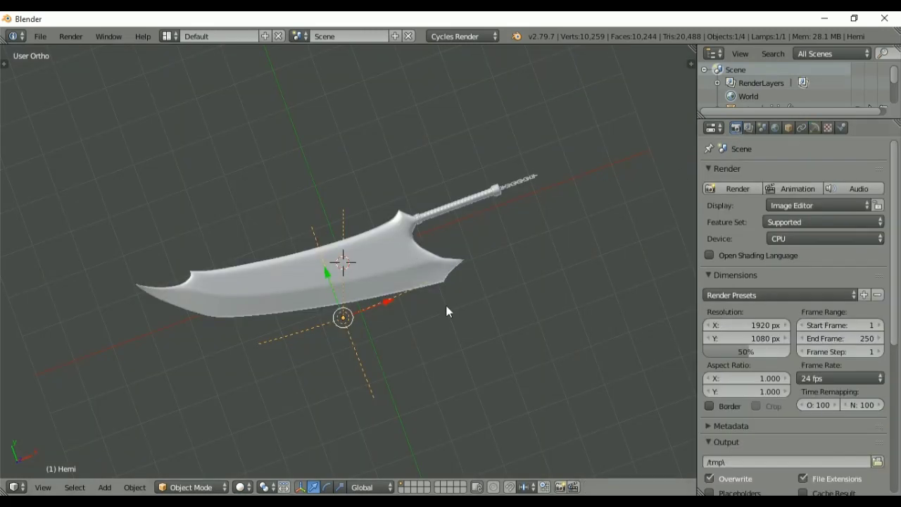
scroll(446, 306, "down", 3)
key("shift+a")
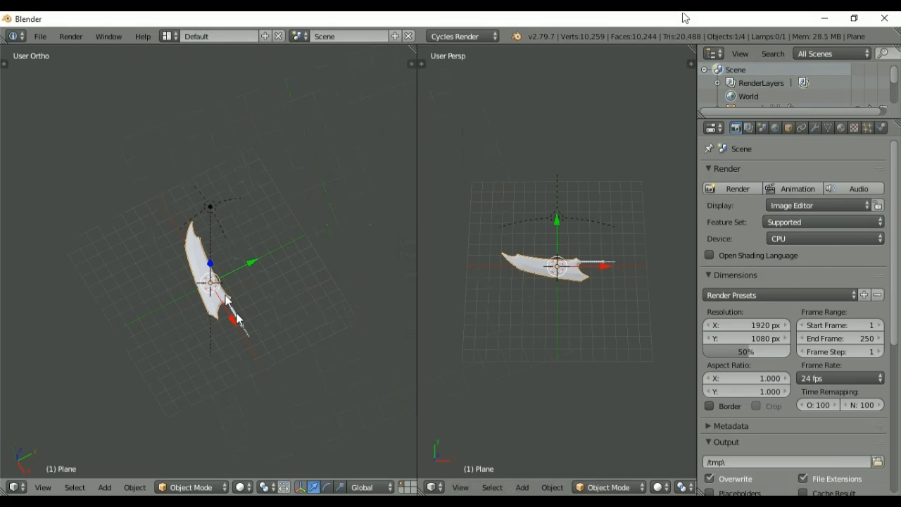
- Parent the chain to the handle
scroll(237, 319, "up", 5)
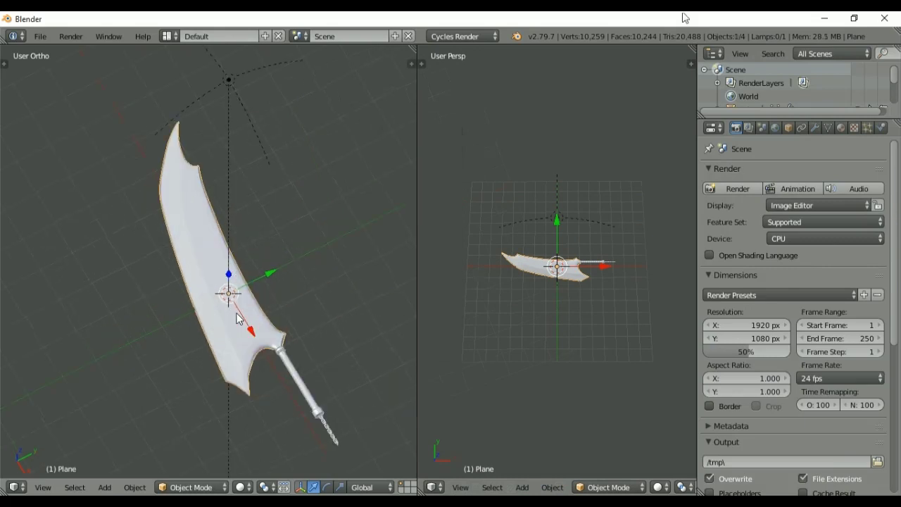
right_click(313, 402)
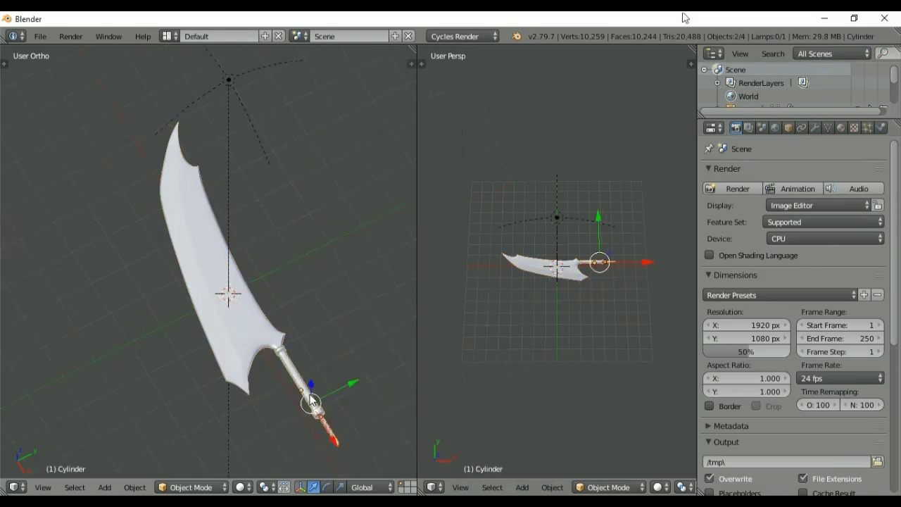
key("ctrl+p")
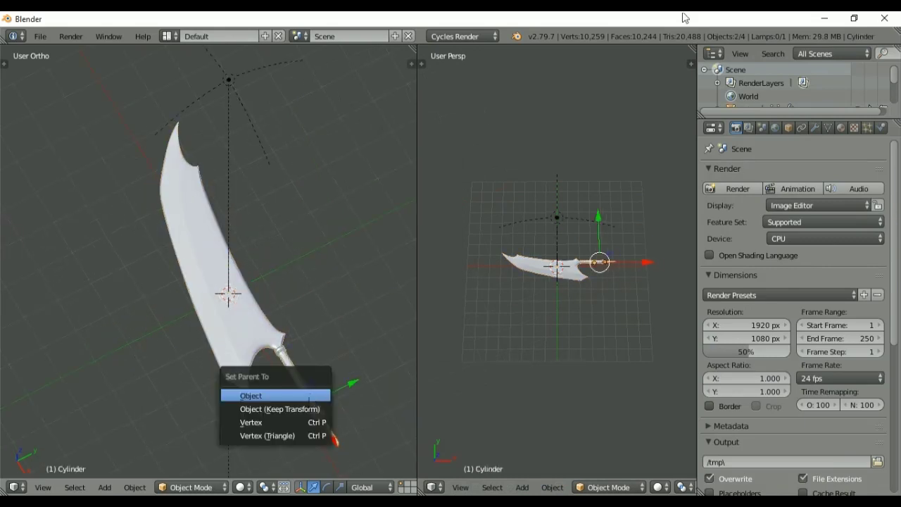
left_click(308, 408)
- Add the blade to the selection as the active object and parent the handle to it
right_click(268, 343, "shift")
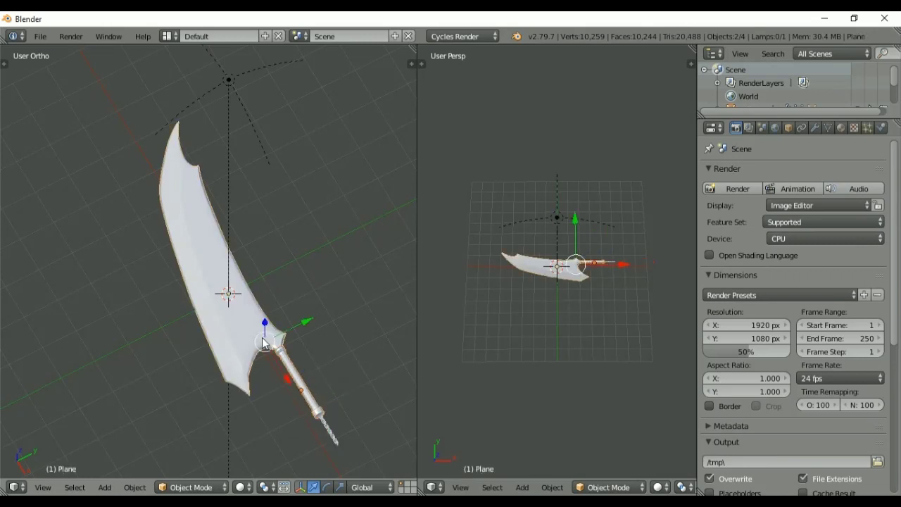
key("ctrl+p")
left_click(258, 341)
- Select only the blade and move it with its attached handle and chain up above the grid
right_click(248, 336)
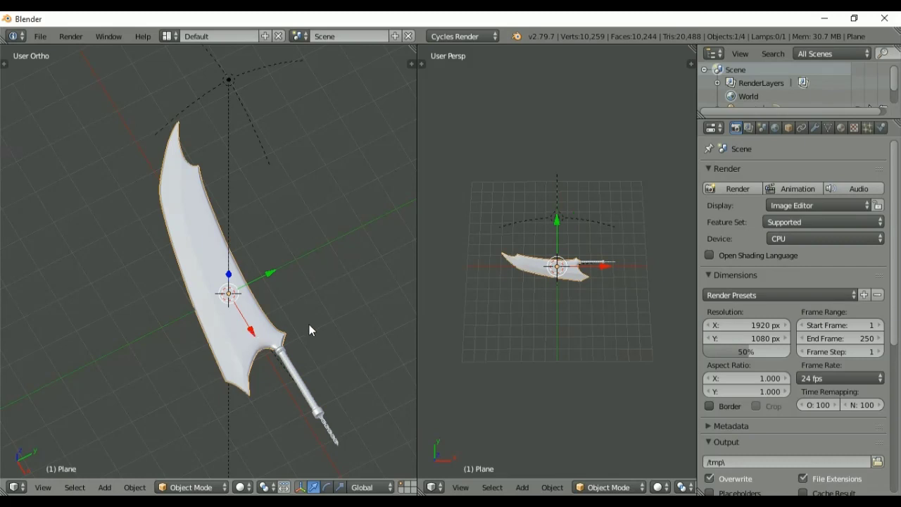
mouse_move(309, 324)
middle_mouse_down()
mouse_move(346, 257)
mouse_move(311, 313)
middle_mouse_up()
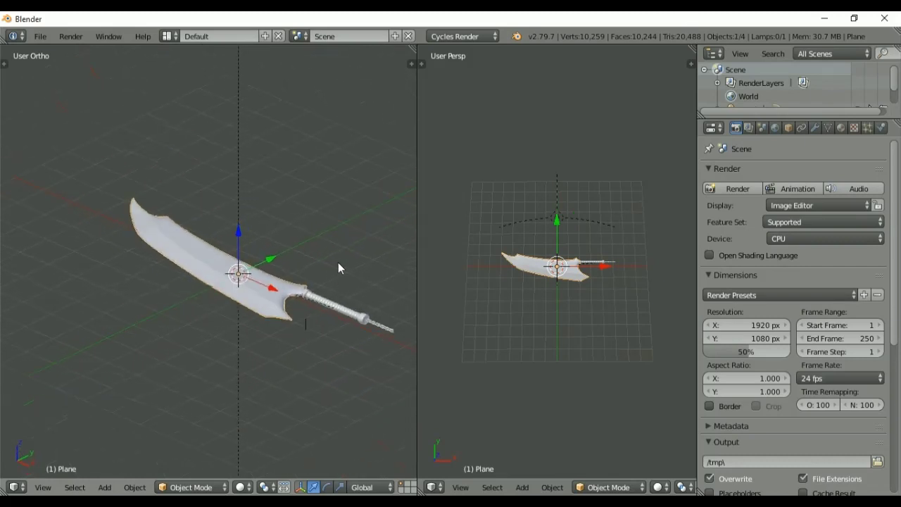
key("g")
left_click(295, 198)
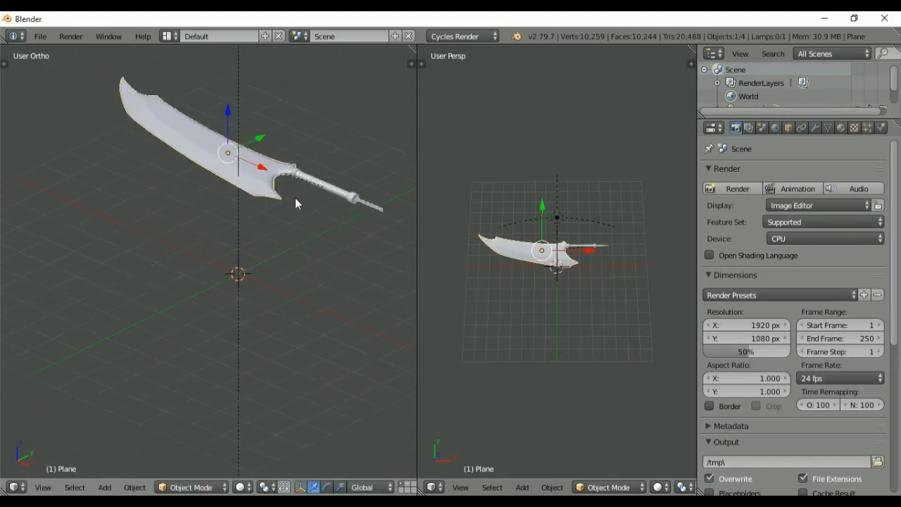
- Rotate the blade with its attached parts a little over 30° about the global X axis
key("r")
right_click(329, 224)
key("r")
key("x")
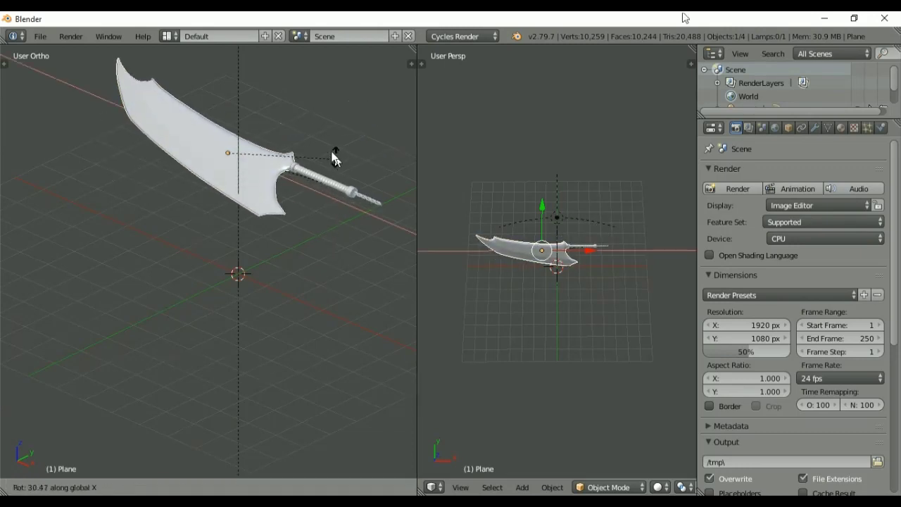
left_click(301, 147)
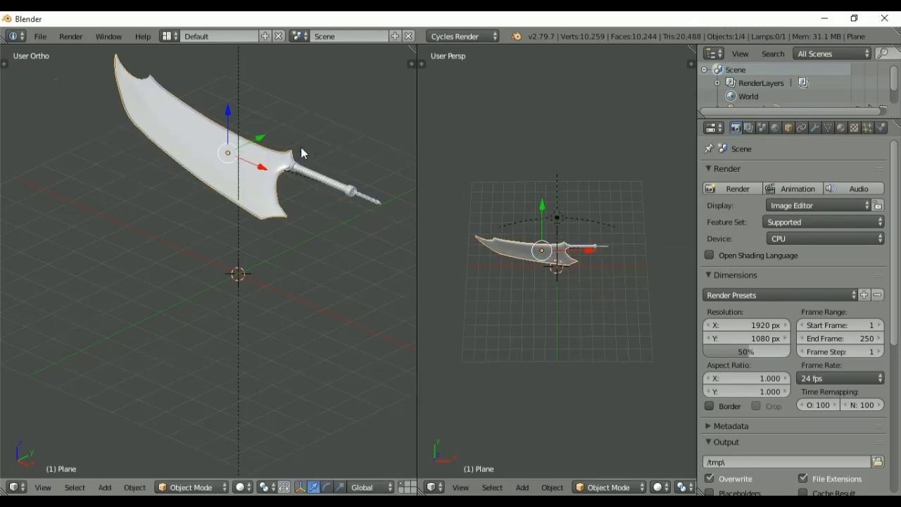
- Add a camera at the world origin and make it the active camera, looking through it
key("Home")
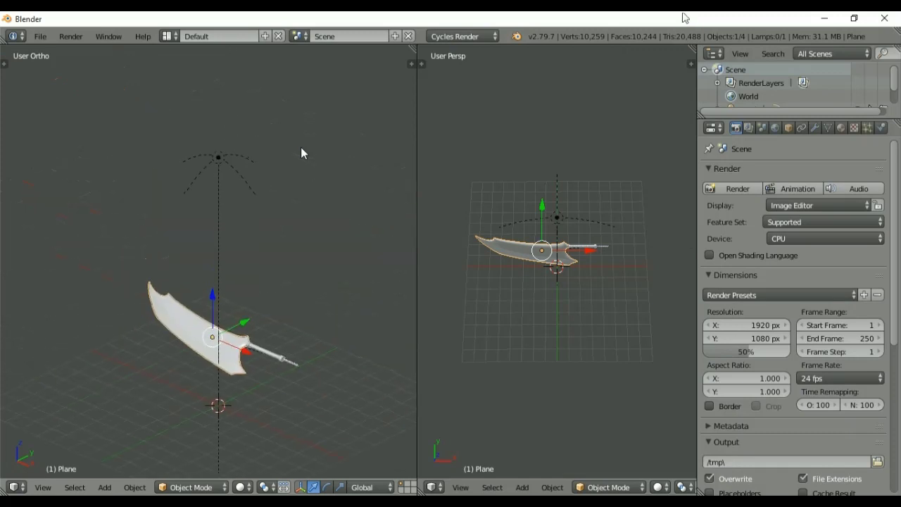
key("shift+a")
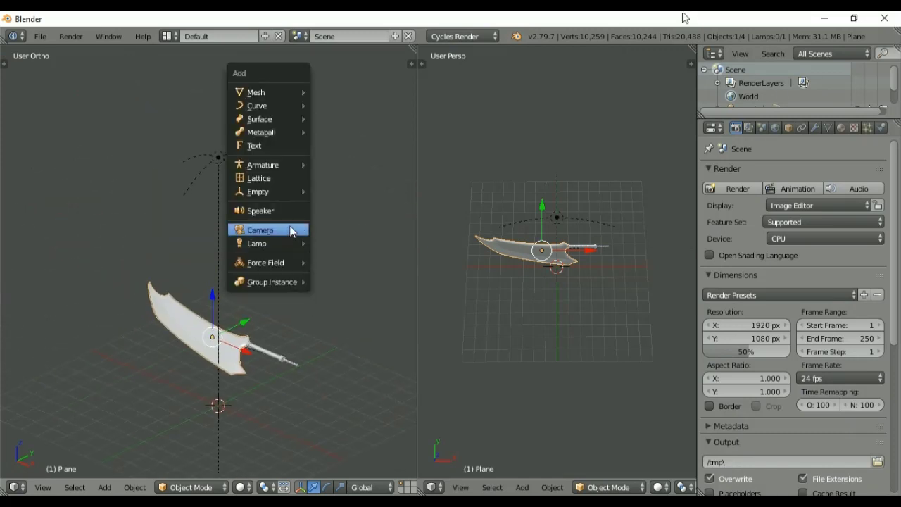
left_click(290, 230)
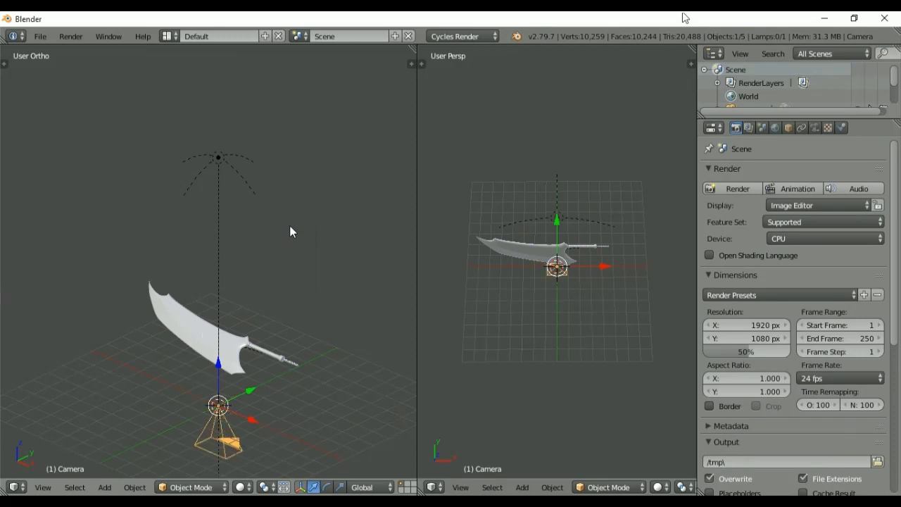
key("ctrl+KP_0")
- Fly the camera backward and around in fly mode until the weapon roughly fills the camera frame
key("shift+f")
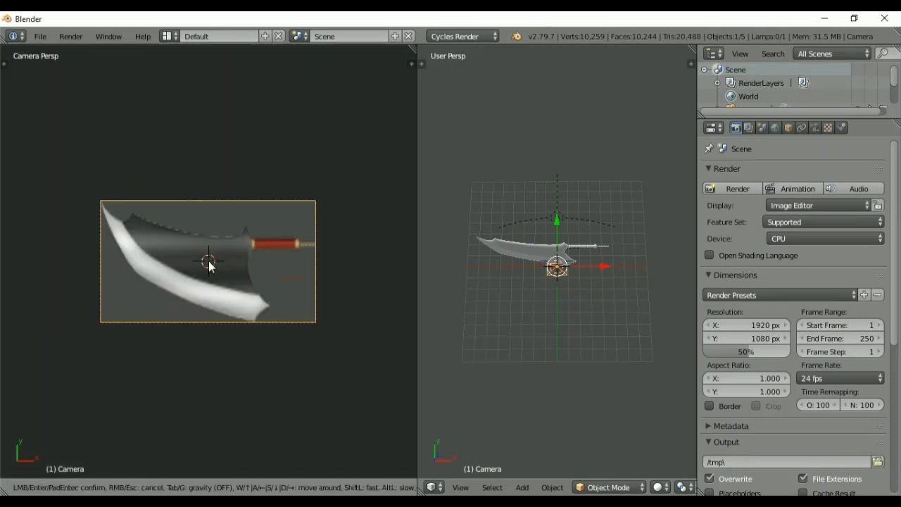
key("w")
key("s")
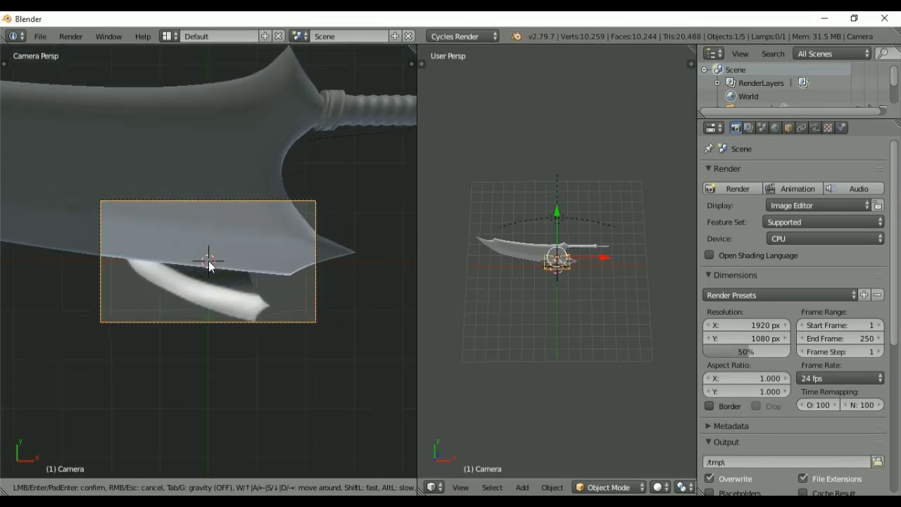
key("s")
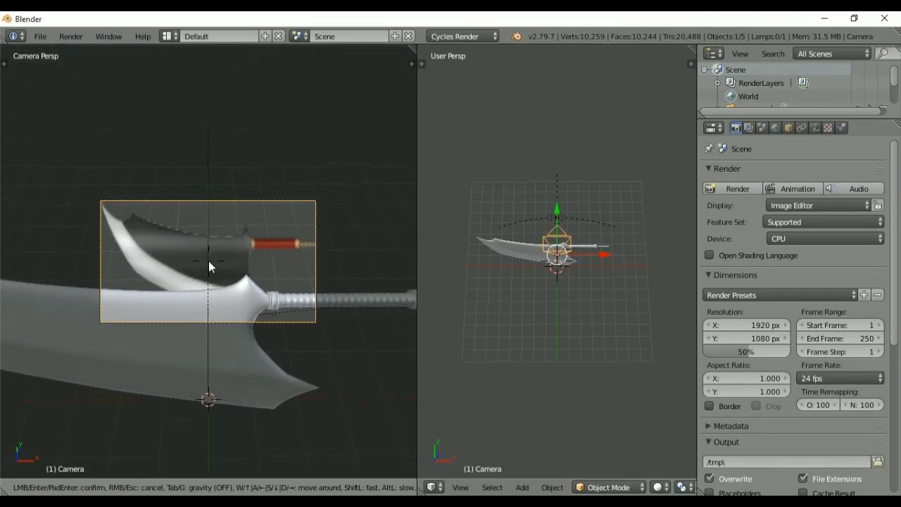
key("q")
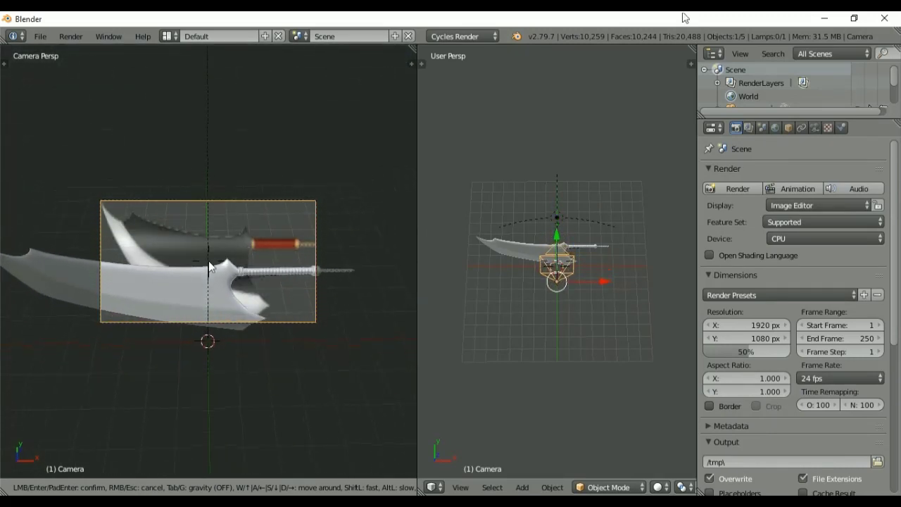
key("a")
key("s")
key("w")
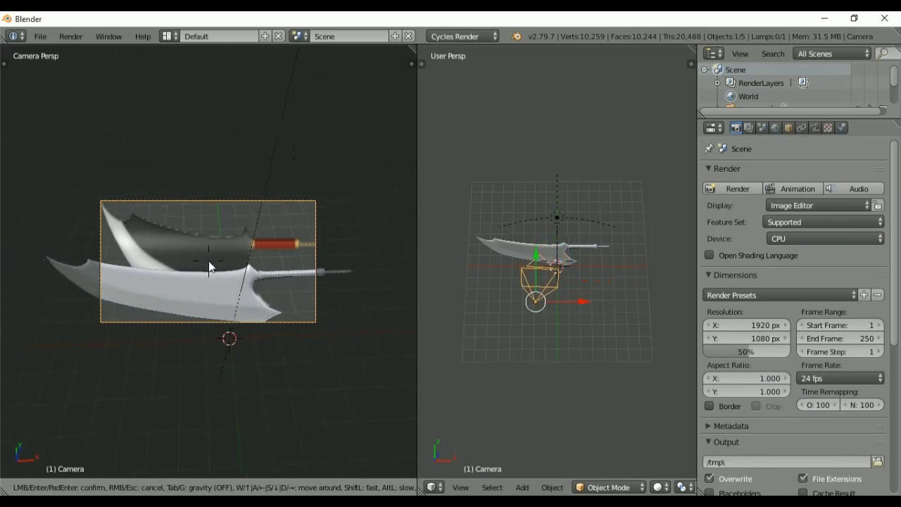
key("s")
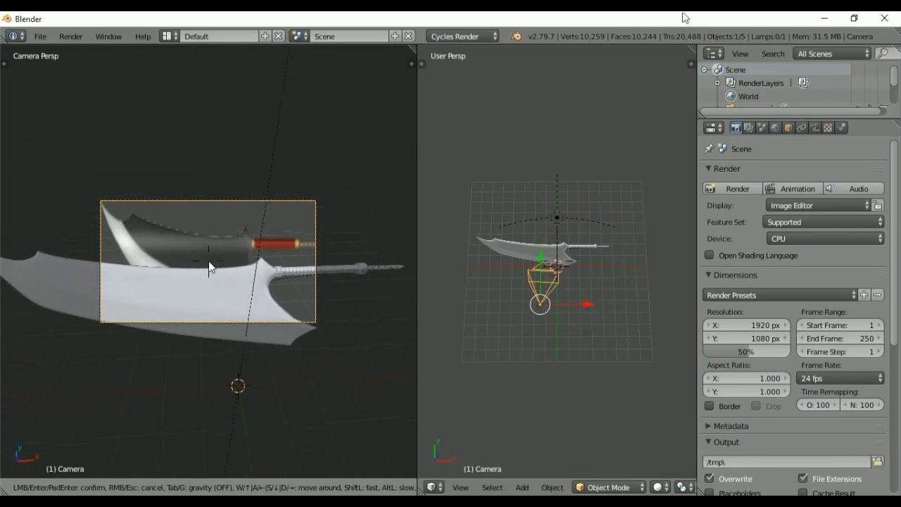
key("d")
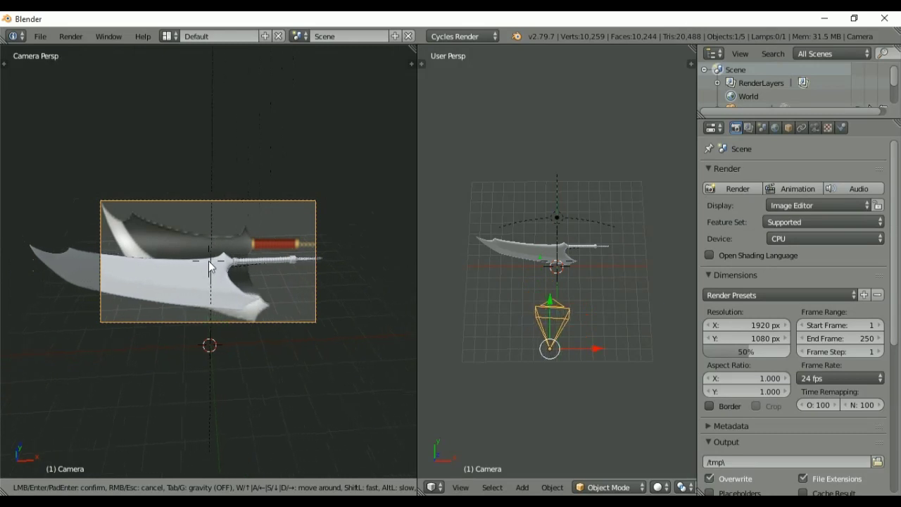
key("s")
key("w")
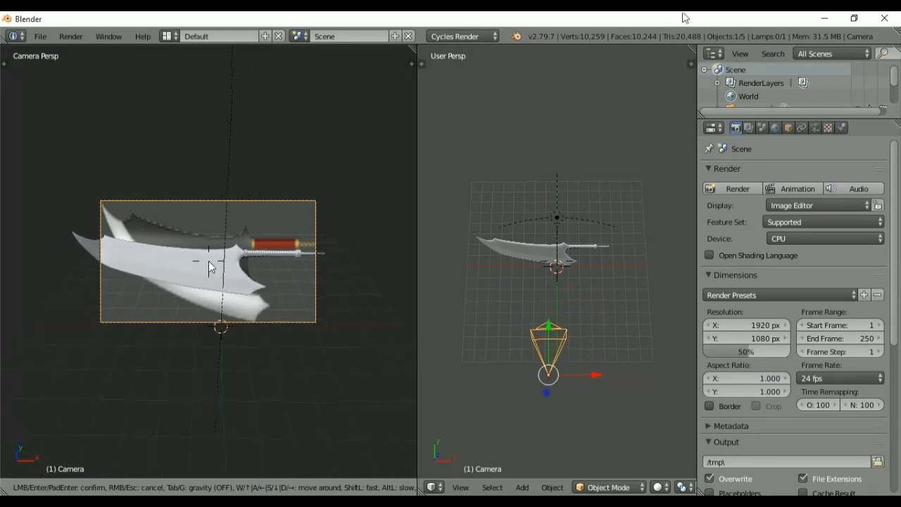
left_click(209, 262)
- Raise the camera along Z and pull it back along Y to fit the whole weapon inside the frame
left_click_drag(547, 391, 550, 407)
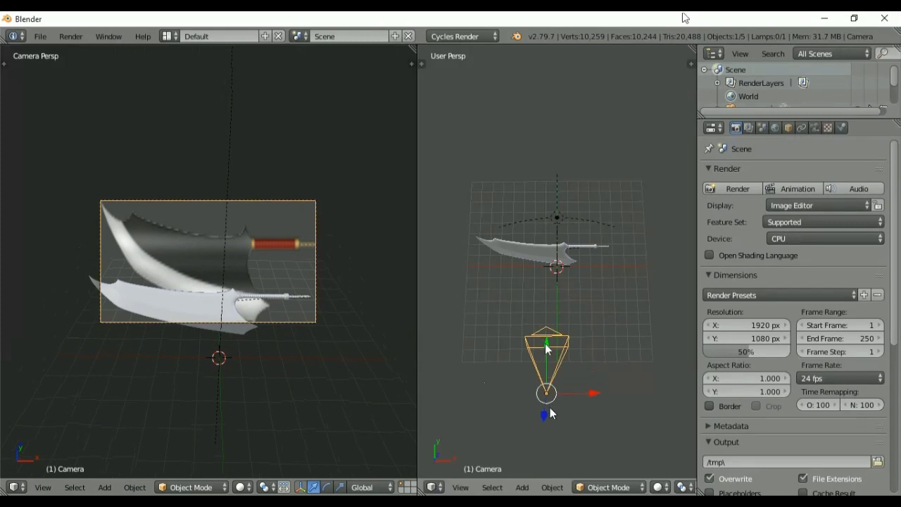
left_click_drag(547, 345, 546, 392)
key("shift+d")
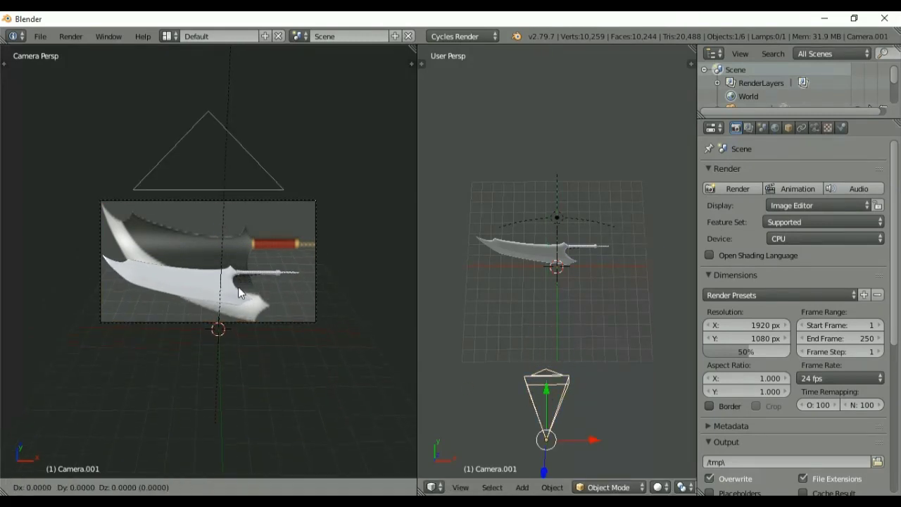
right_click(262, 268)
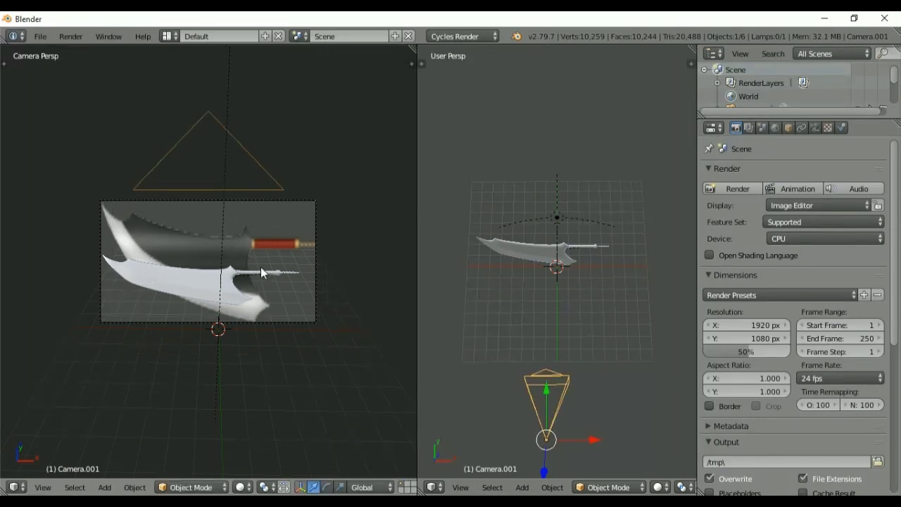
key("Delete")
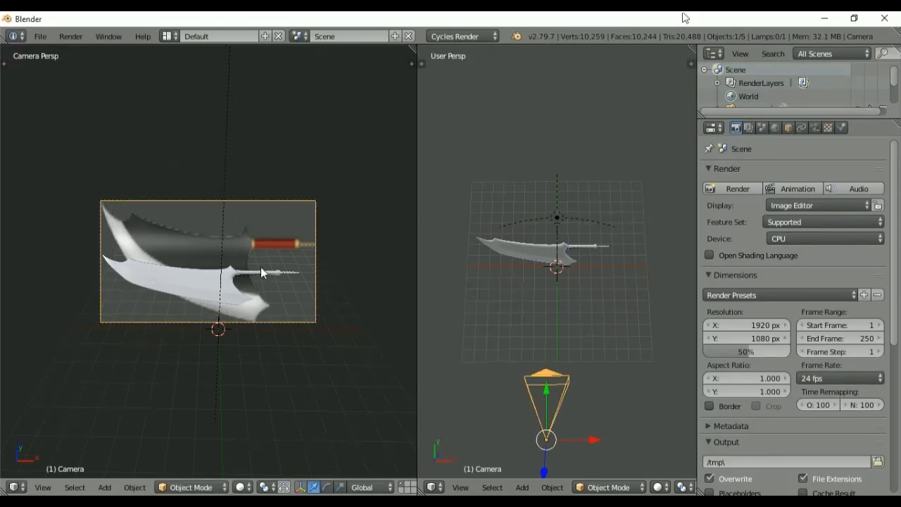
- Reselect the camera and fine-tune its aim in fly mode to center the weapon in the frame
key("a")
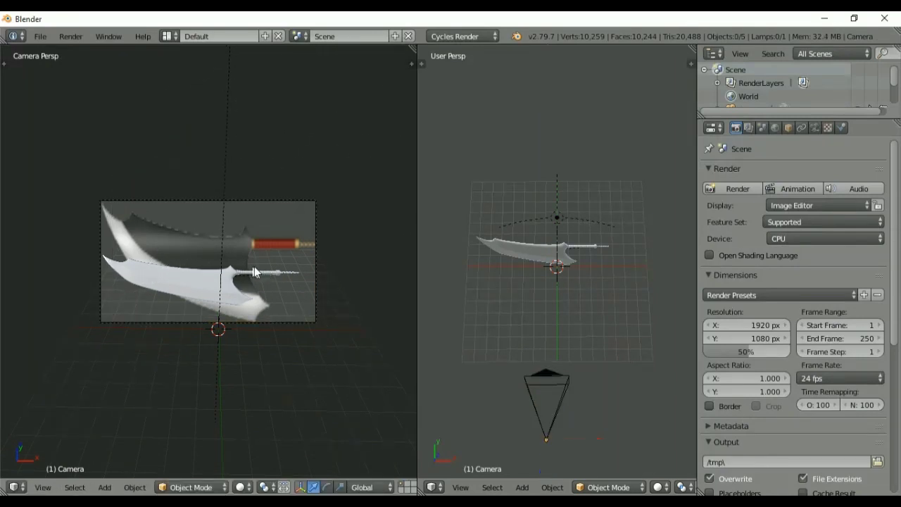
right_click(323, 265)
key("shift+f")
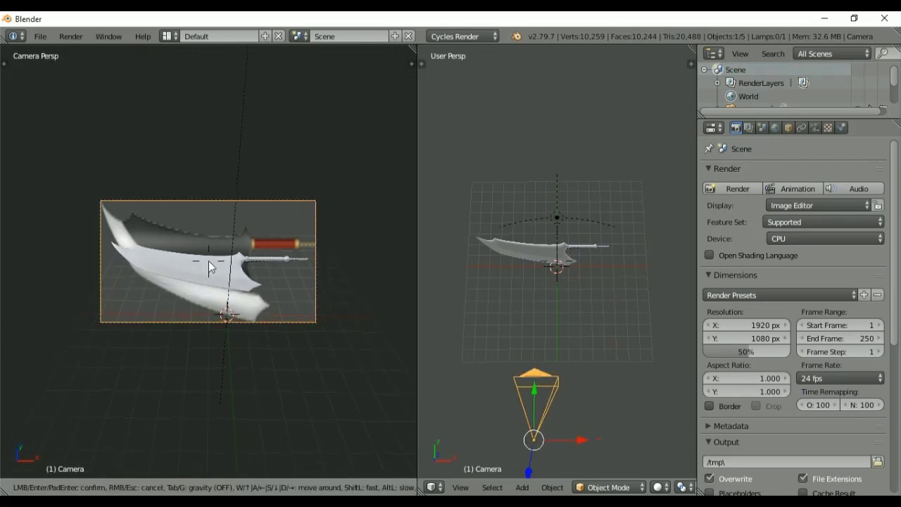
left_click(209, 261)
key("KP_0")
key("KP_0")
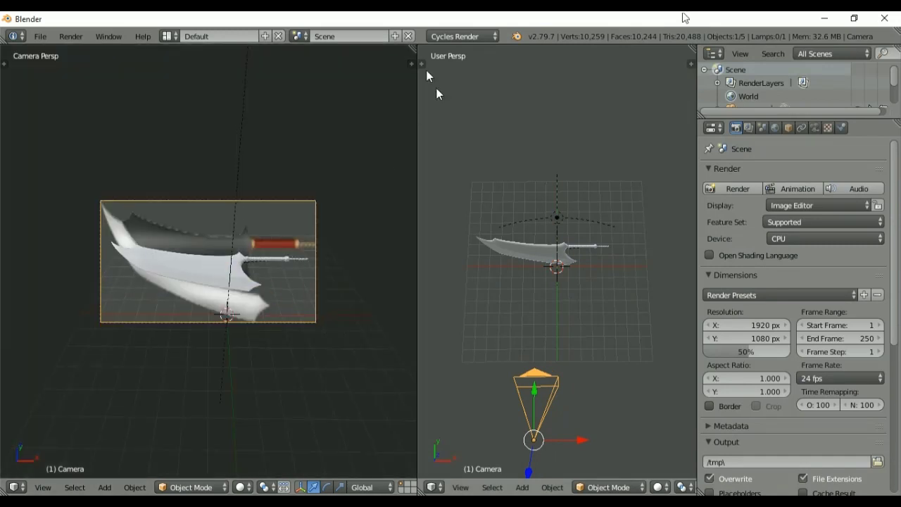
- Enlarge the camera view to fill the workspace and preview the weapon in rendered shading
key("ctrl+Up")
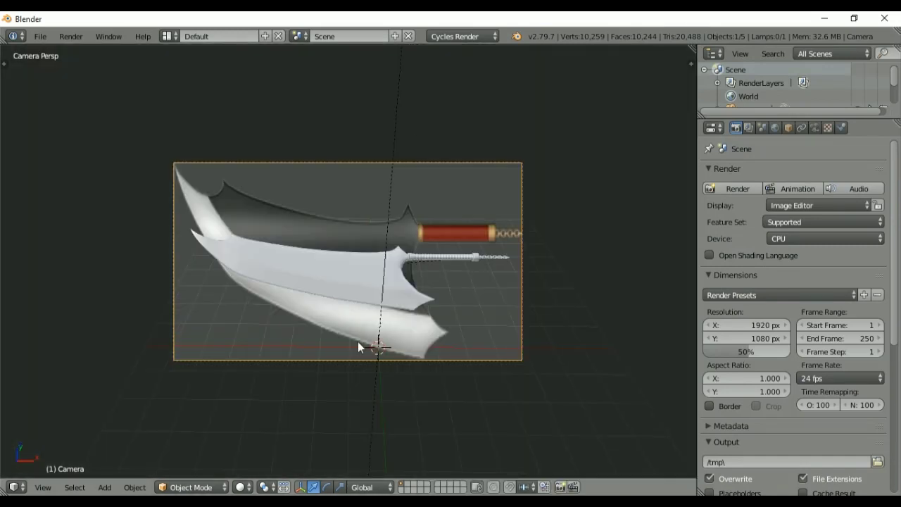
key("shift+z")
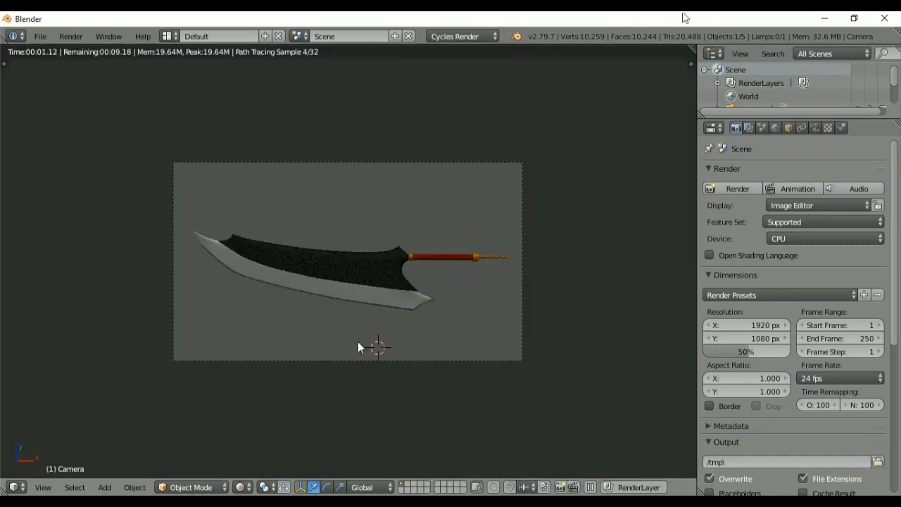
key("shift+z")
- In side view, move the hemi lamp above and behind the camera and rotate it about -37° to aim at the weapon
key("KP_3")
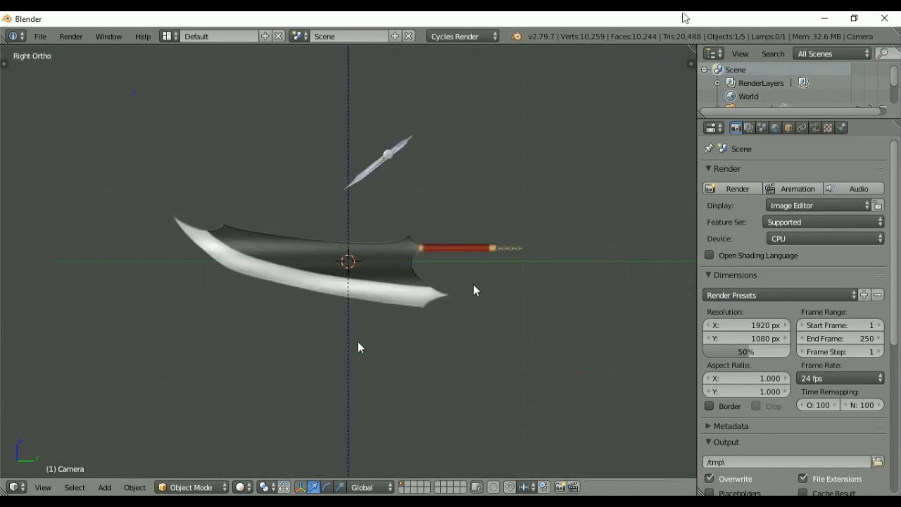
scroll(366, 352, "down", 3)
middle_click_drag(400, 216, 442, 390, "shift")
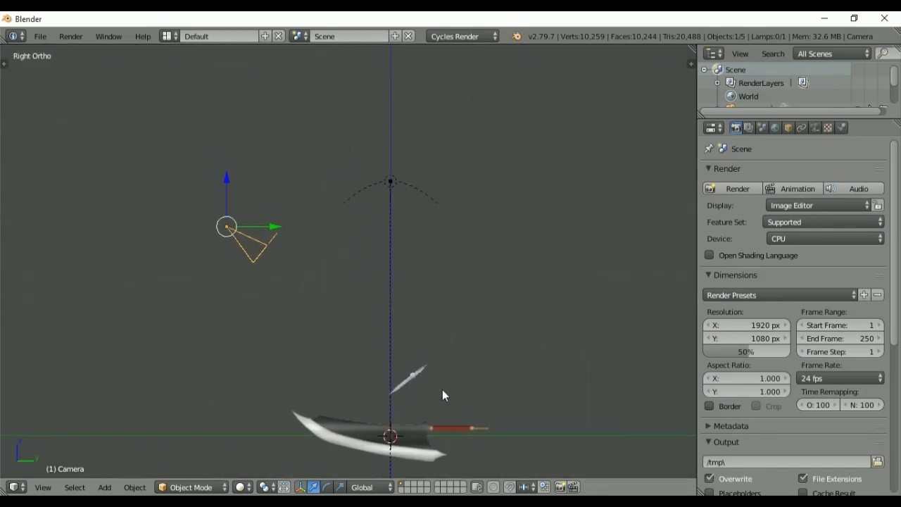
right_click(390, 187)
key("g")
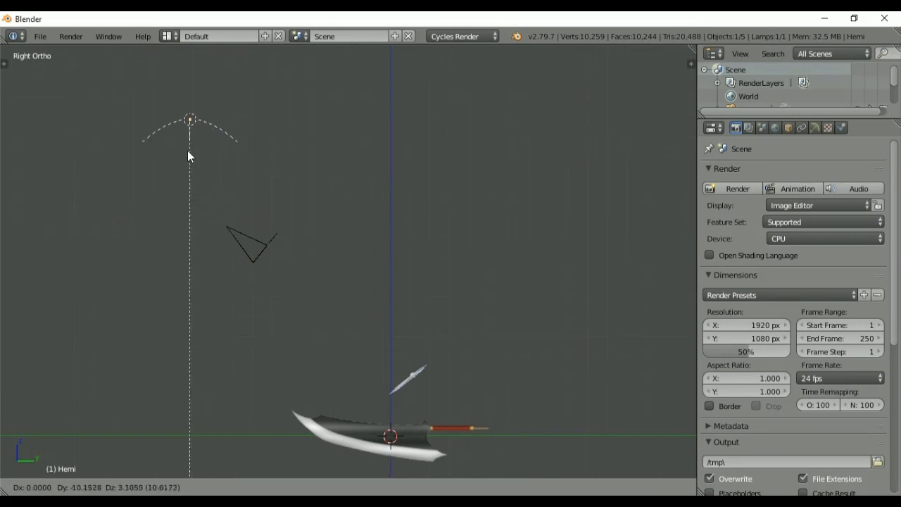
left_click(187, 108)
key("r")
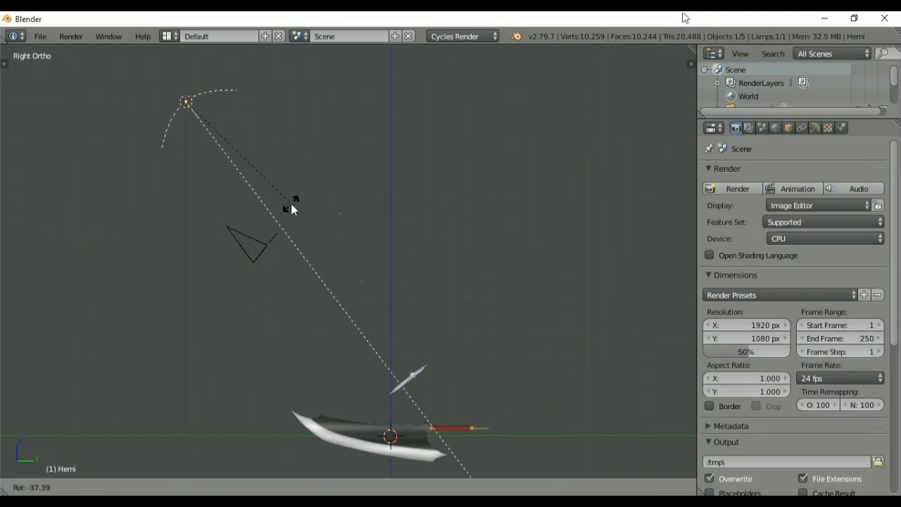
left_click(292, 203)
- Add a plane at the origin, scale it up uniformly well beyond the weapon, and shift it slightly along negative X to center it
scroll(292, 211, "down", 1)
key("shift+a")
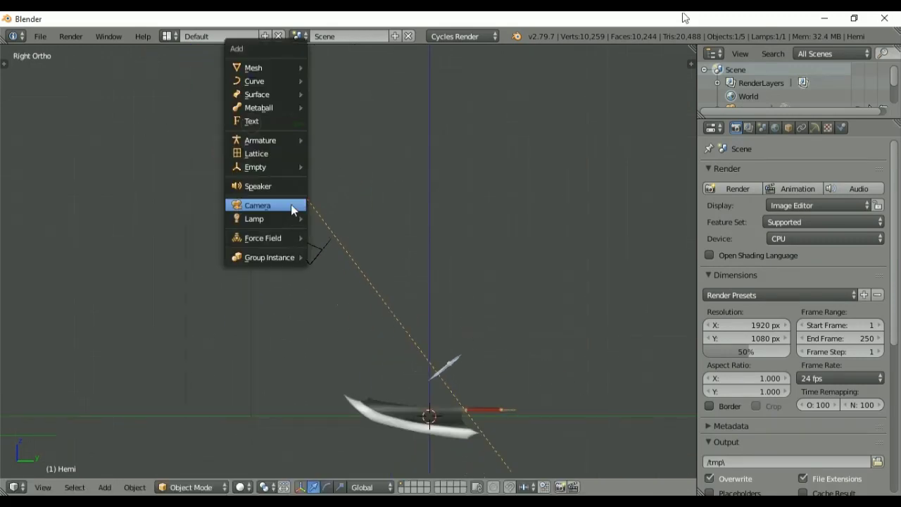
mouse_move(275, 69)
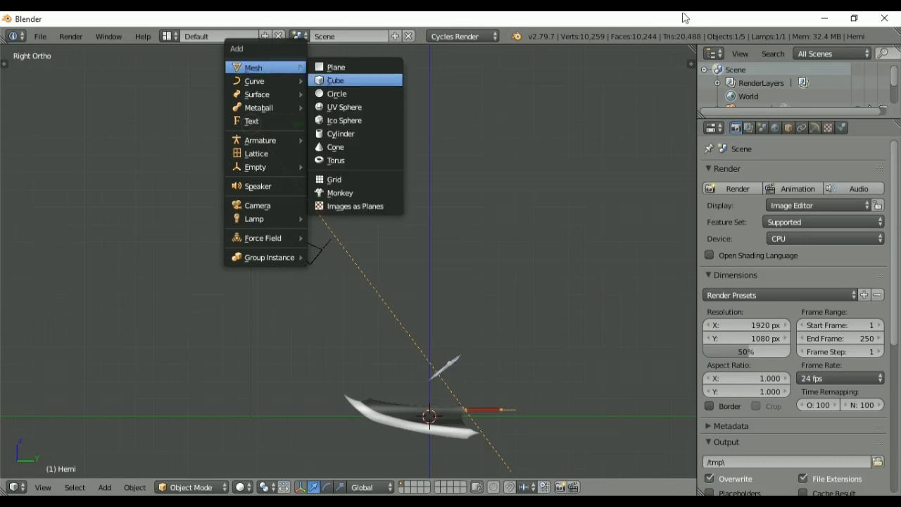
left_click(328, 68)
key("KP_7")
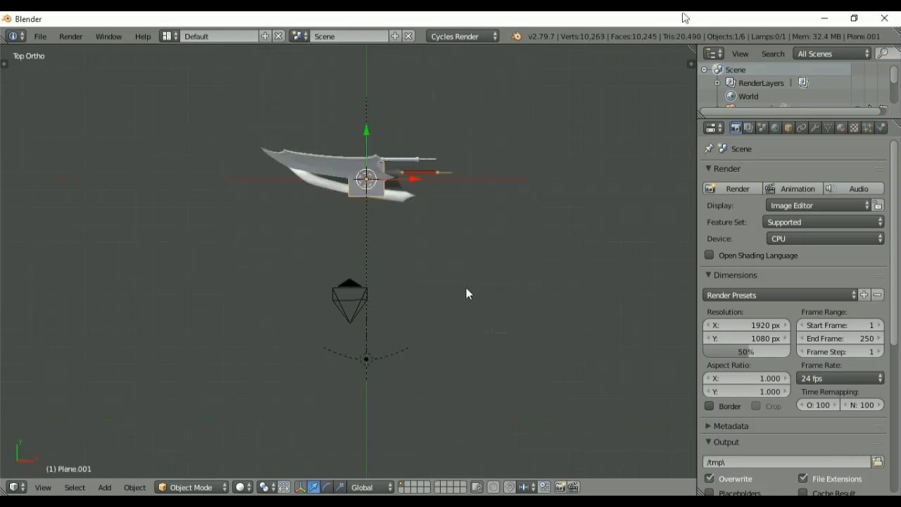
key("s")
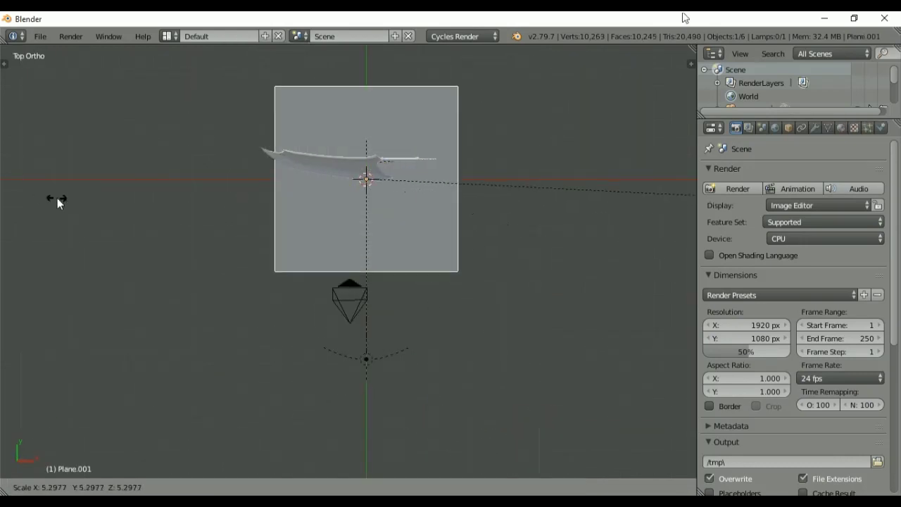
left_click(229, 167)
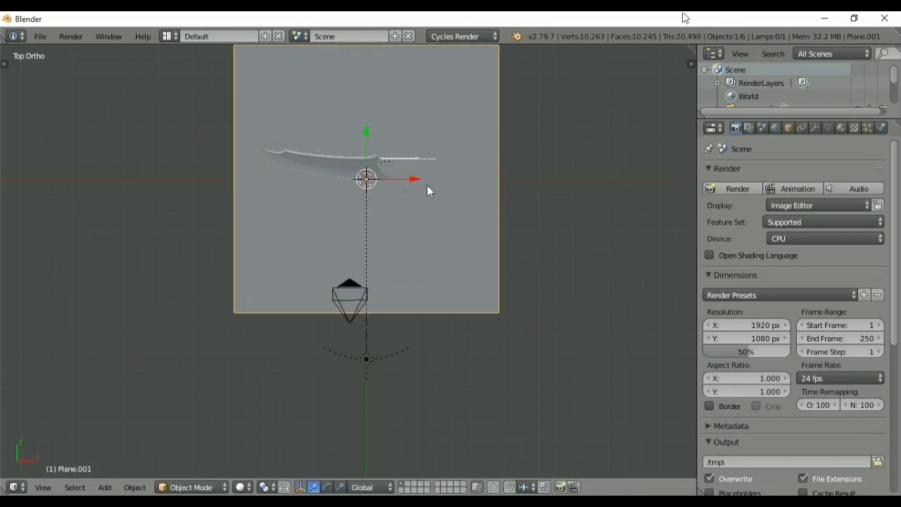
left_click_drag(416, 181, 399, 179)
key("KP_0")
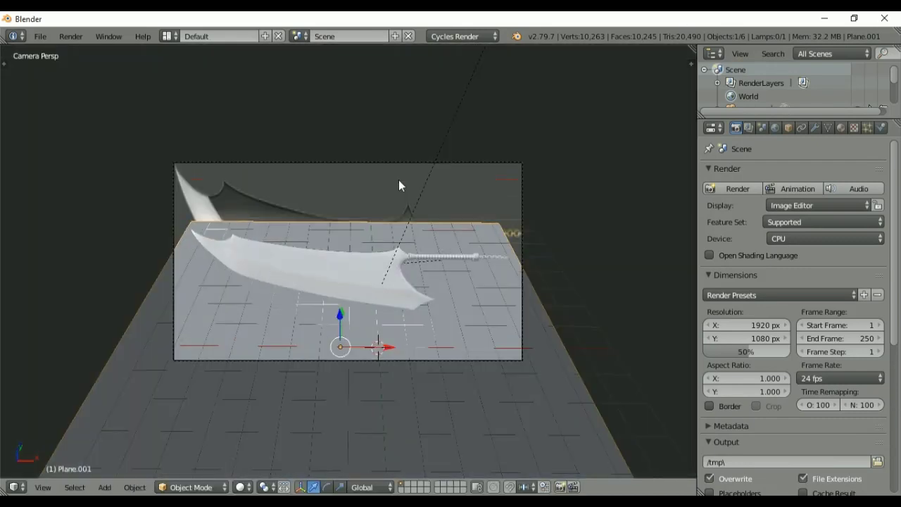
- Stretch the floor plane along X by about 1.6 and move it along Y toward the camera
key("KP_7")
key("s")
key("x")
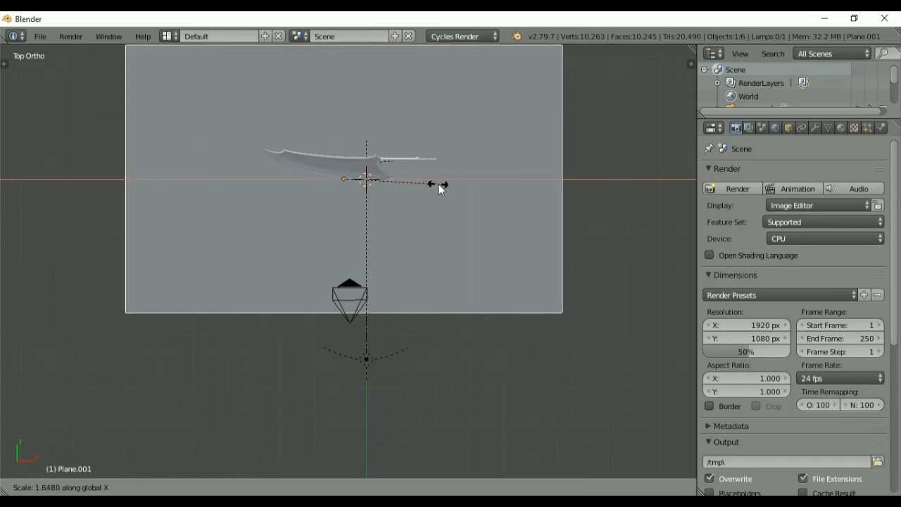
left_click(433, 184)
key("Tab")
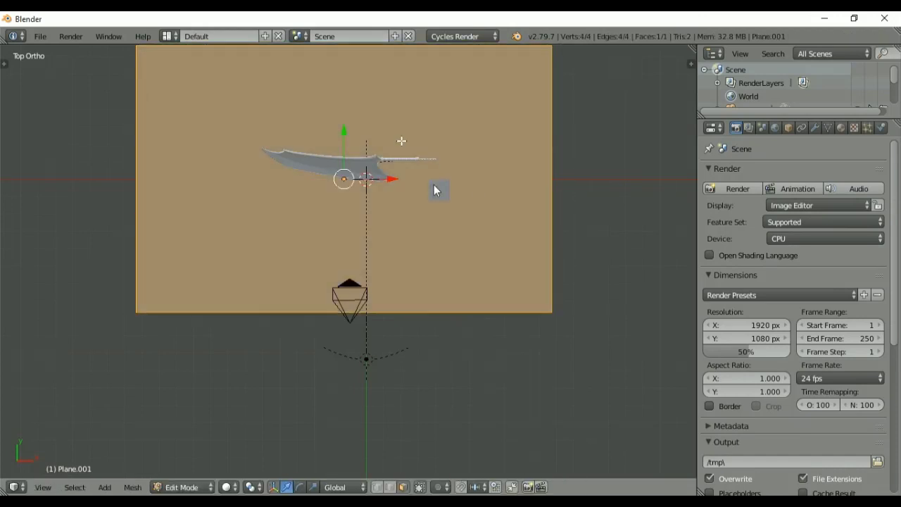
key("Tab")
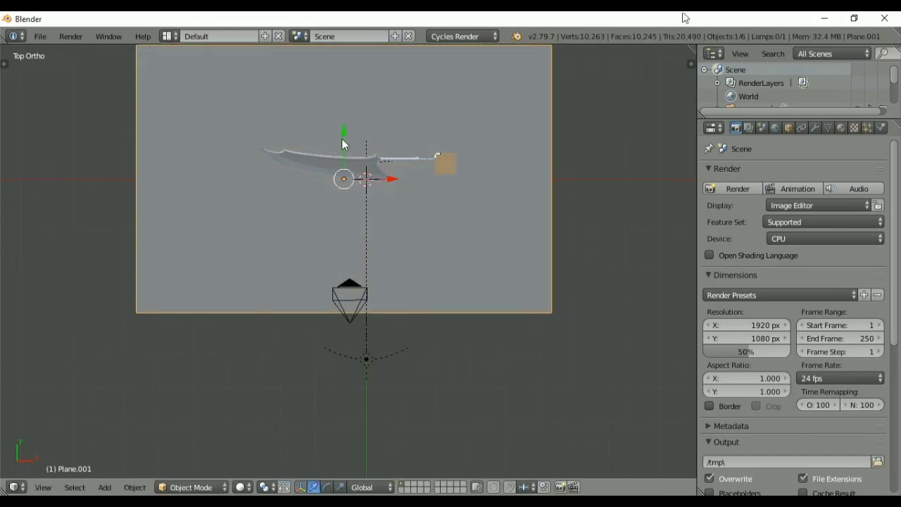
key("g")
key("y")
key("Return")
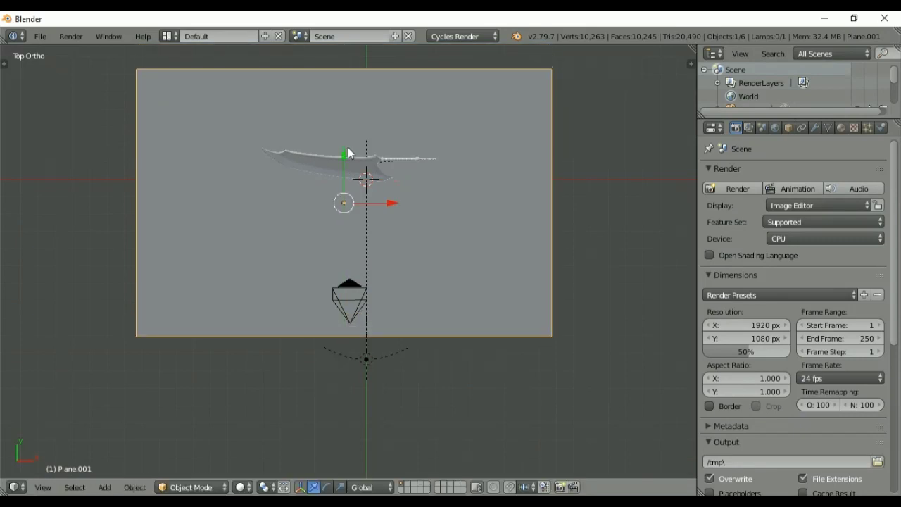
- Extrude the floor plane's far edge straight up along Z into a backdrop wall rising above the camera's height
key("Tab")
key("a")
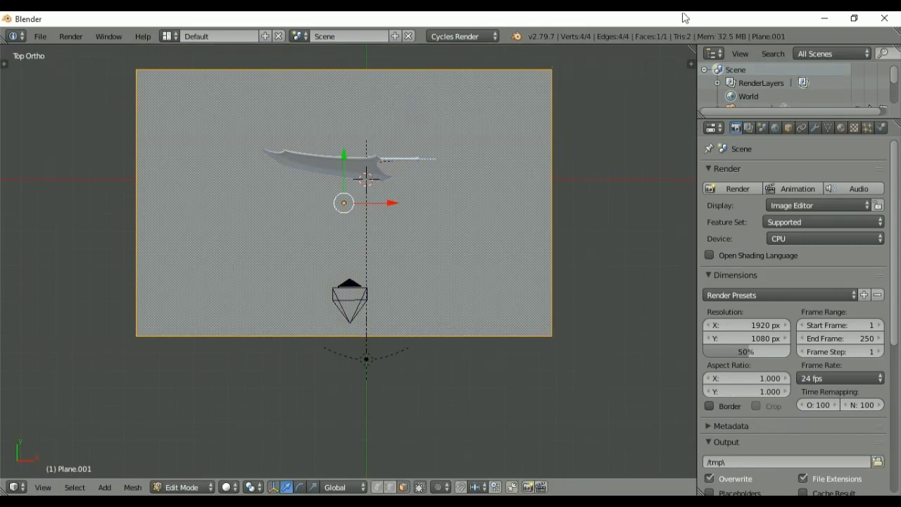
right_click(447, 77)
key("KP_3")
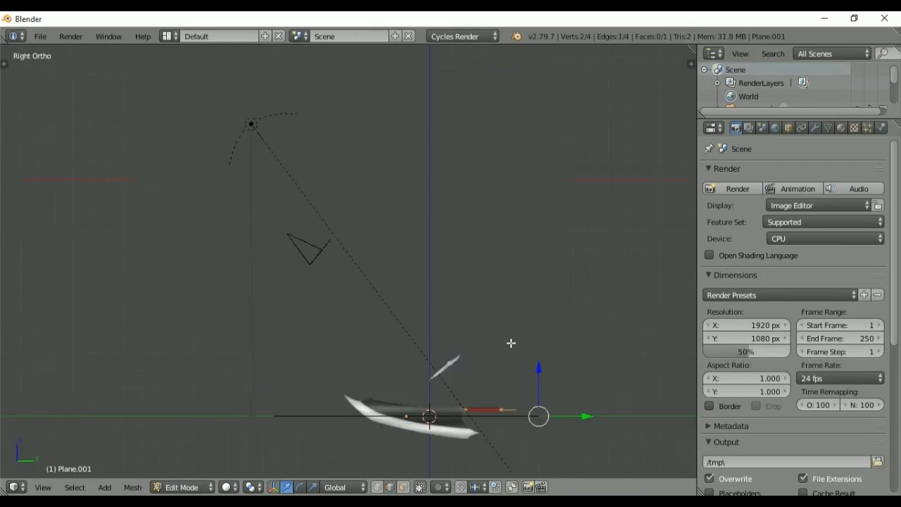
key("e")
key("z")
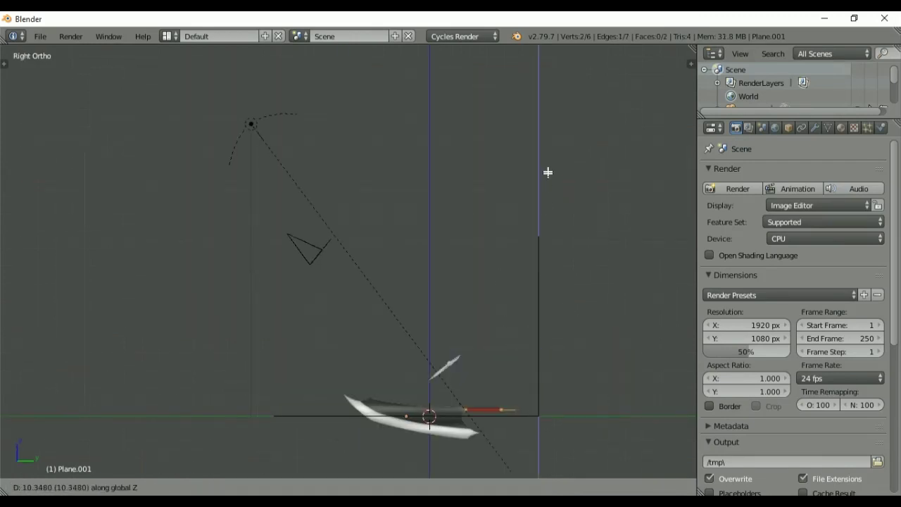
left_click(549, 156)
middle_click_drag(483, 335, 512, 383)
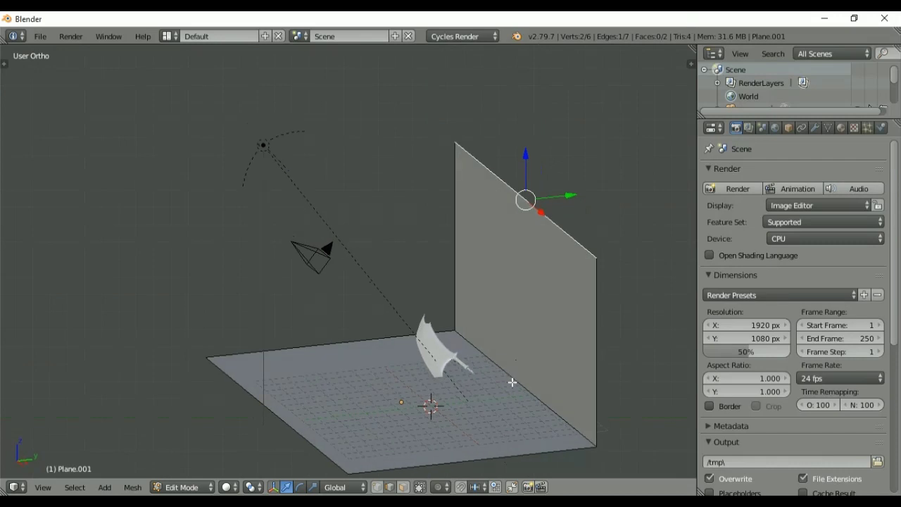
- Bevel the edge where the floor meets the wall into a wide curve with 9 segments
right_click(513, 382)
key("ctrl+b")
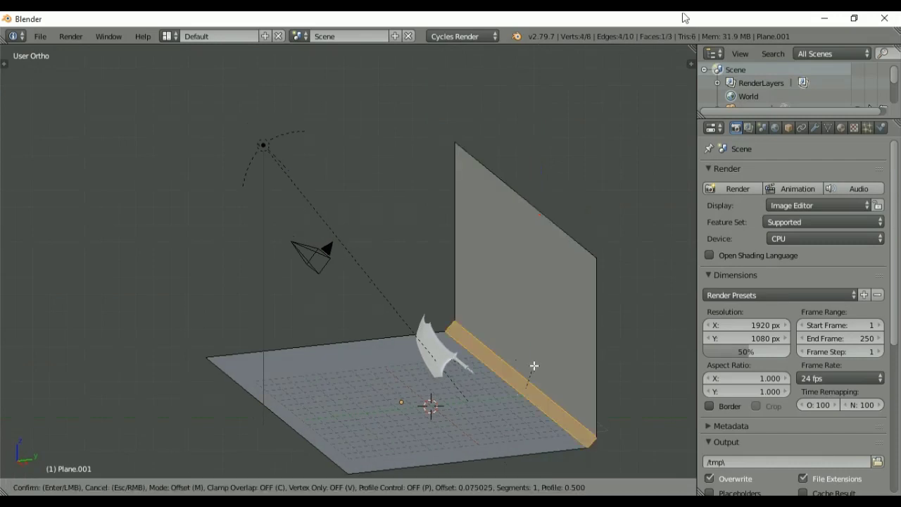
scroll(536, 362, "up", 8)
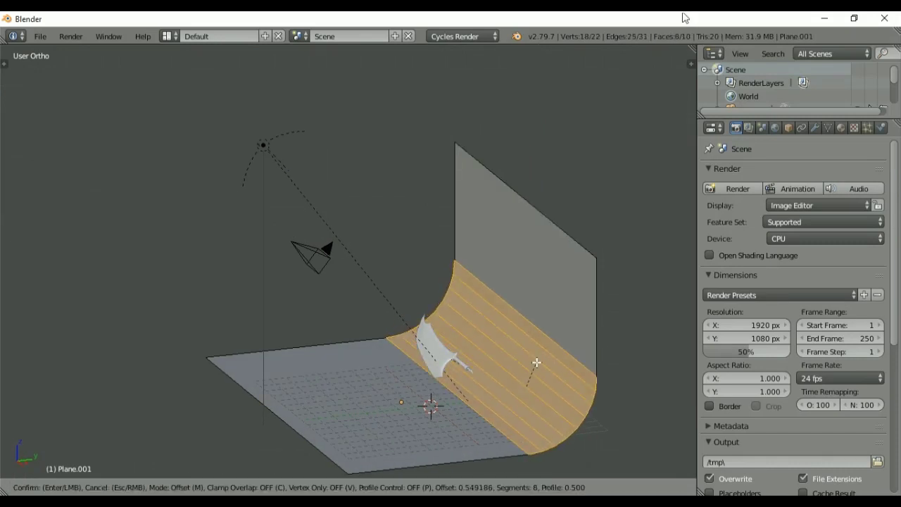
left_click(537, 363)
key("Tab")
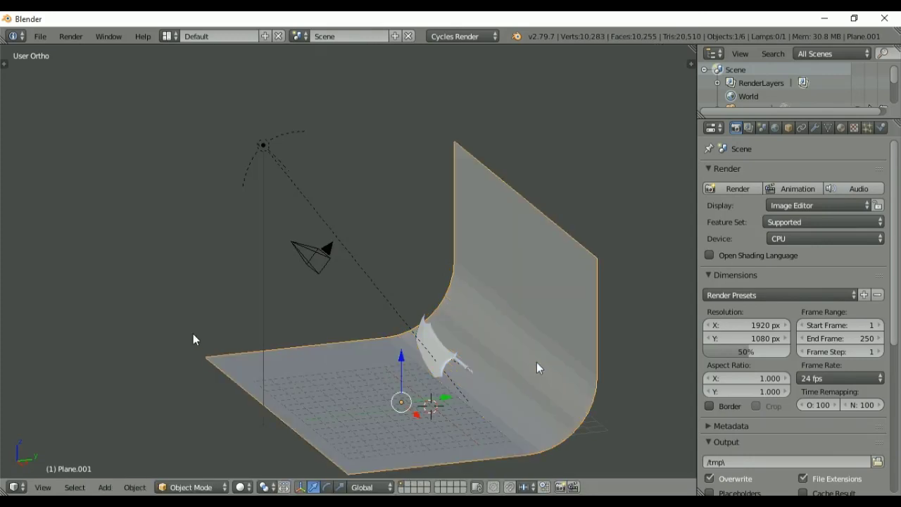
- Shade the backdrop smooth and assign it a new material
key("t")
left_click(37, 246)
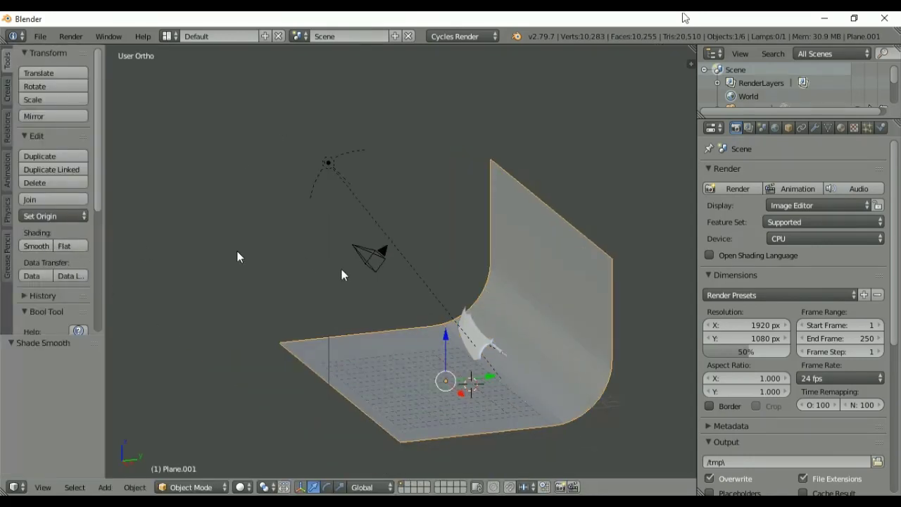
key("t")
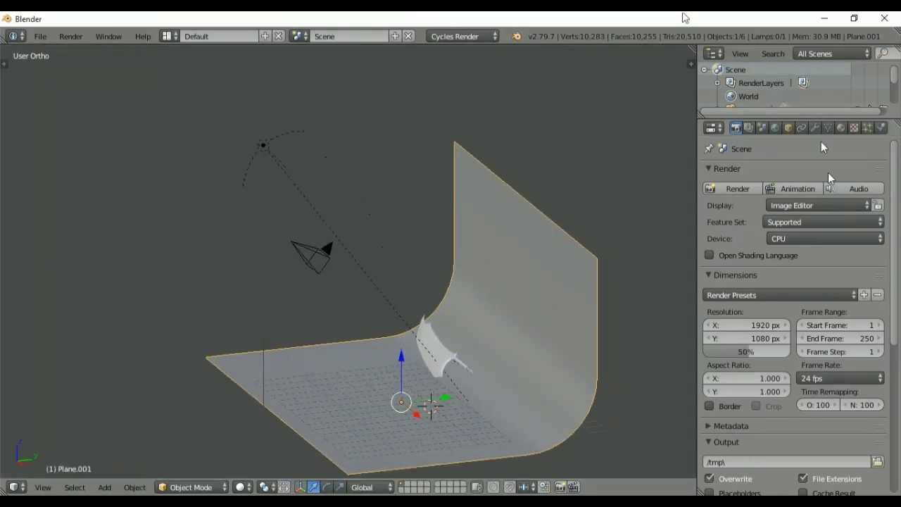
left_click(839, 127)
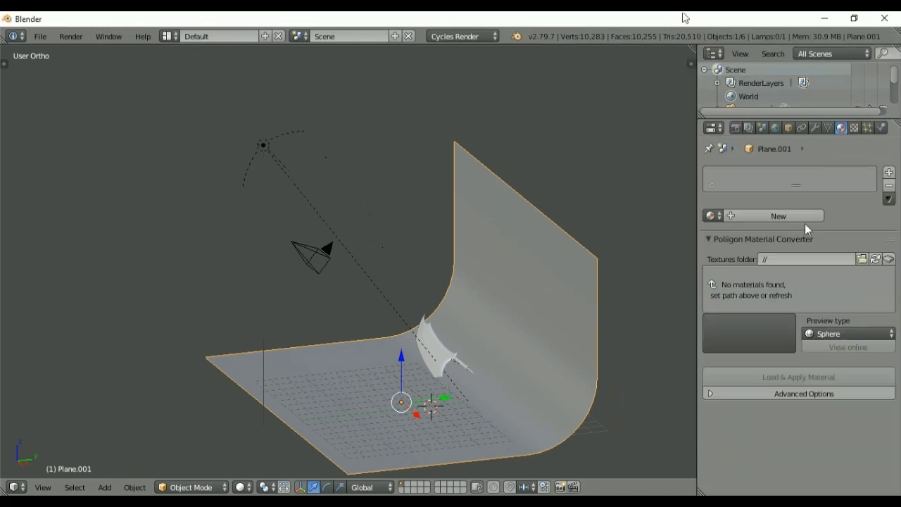
left_click(765, 219)
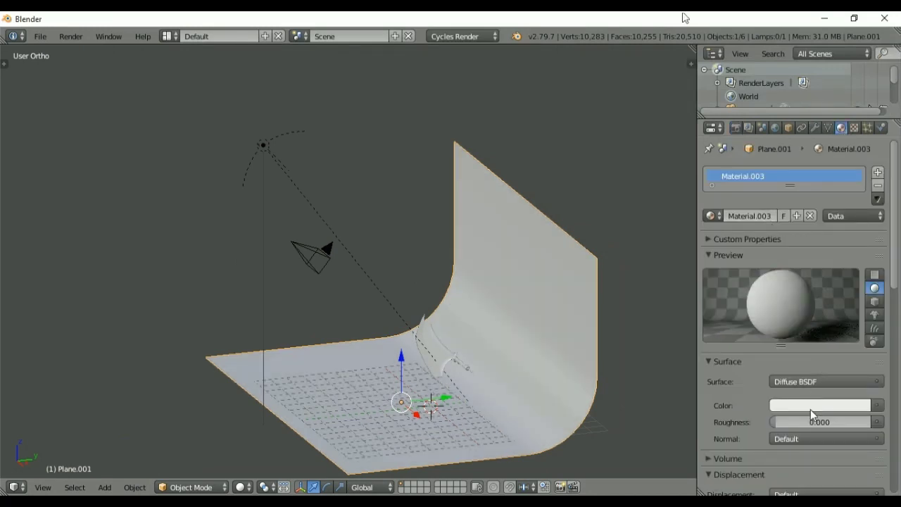
- Preview the weapon against the backdrop through the camera in rendered shading
key("KP_0")
key("shift+z")
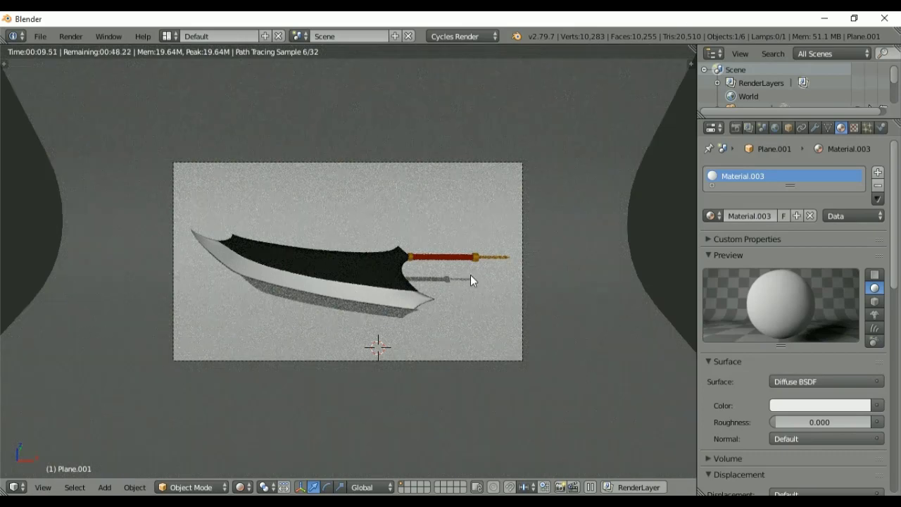
key("shift+z")
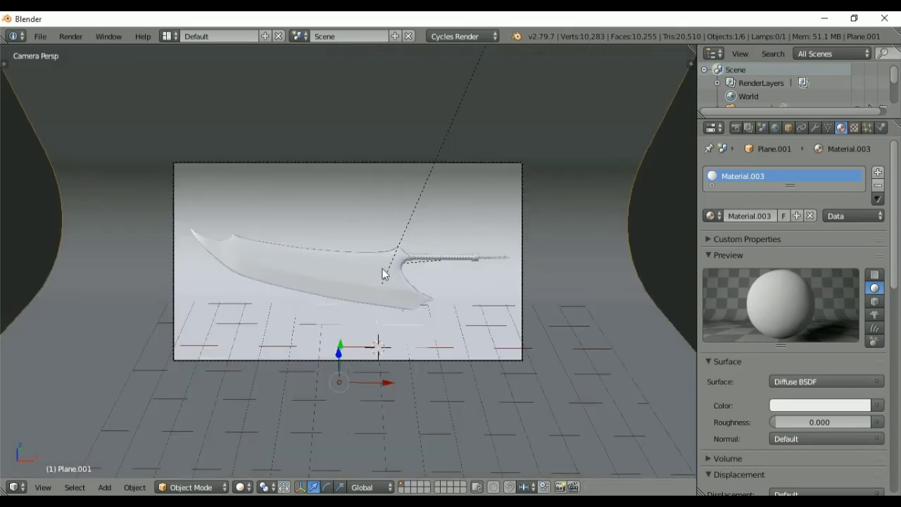
- Select the blade, rotate it to a more upright tilt in side view, and render the image from the camera
right_click(383, 274)
key("KP_3")
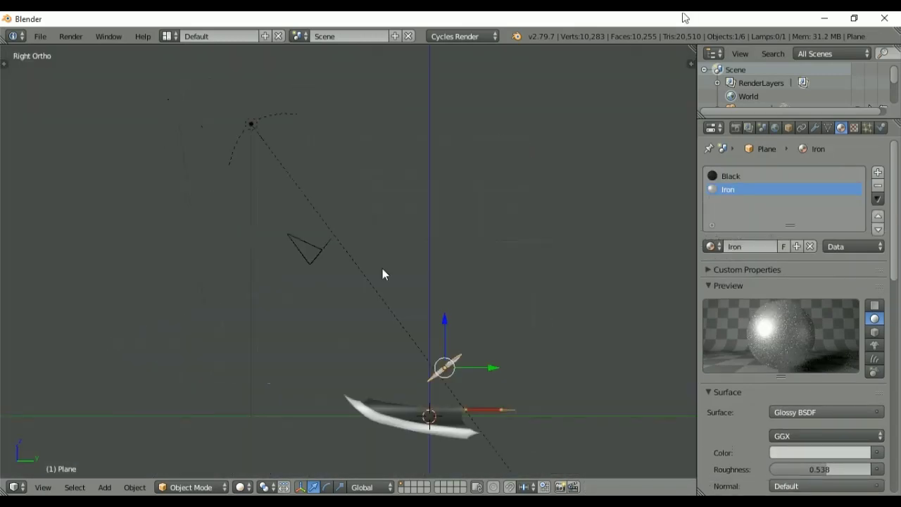
key("r")
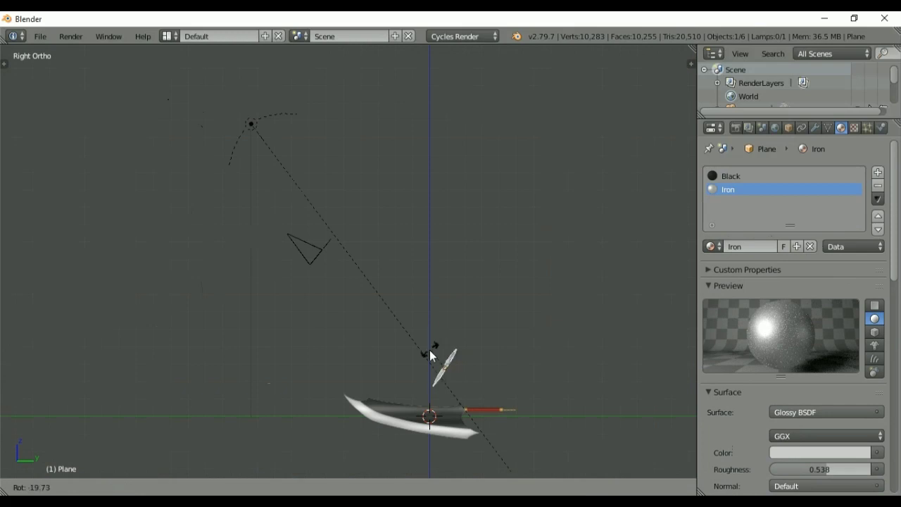
left_click(429, 354)
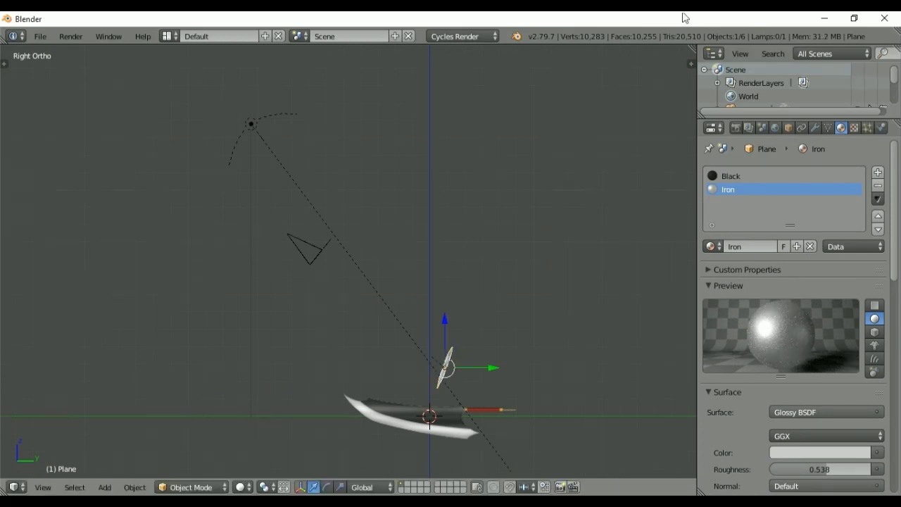
key("KP_0")
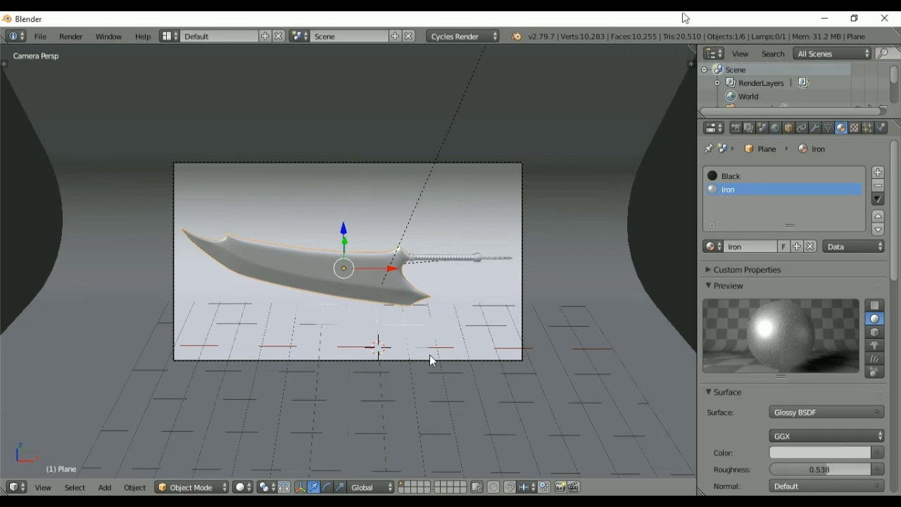
key("F12")
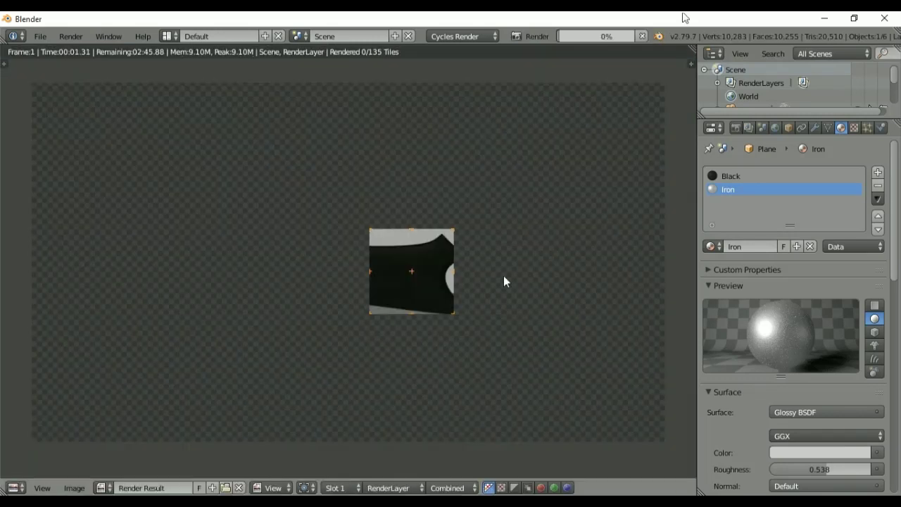